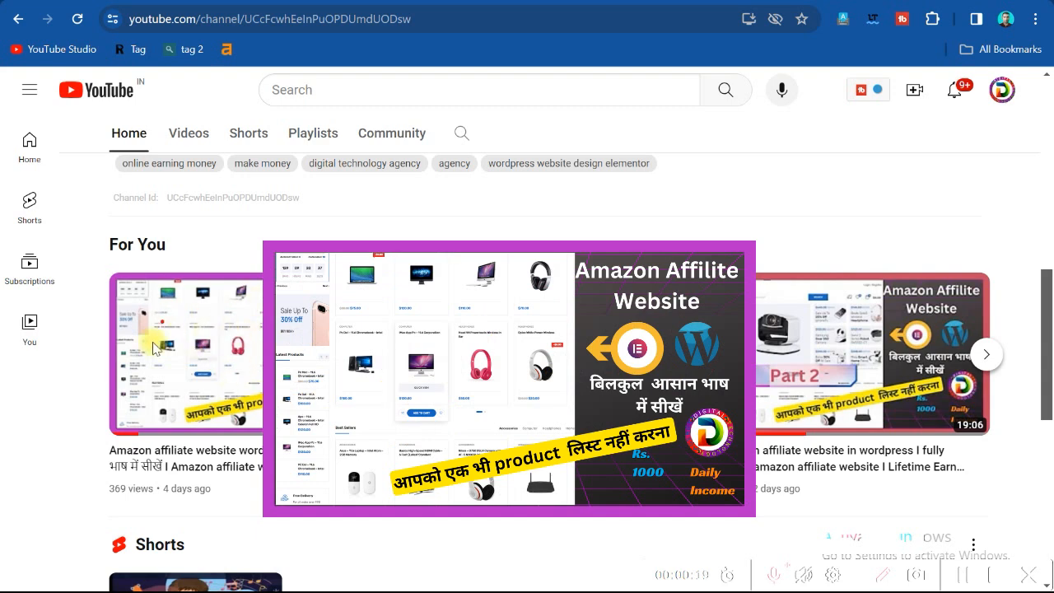
{"action": "left_click_drag", "start_coordinate": [86, 397], "coordinate": [258, 340]}
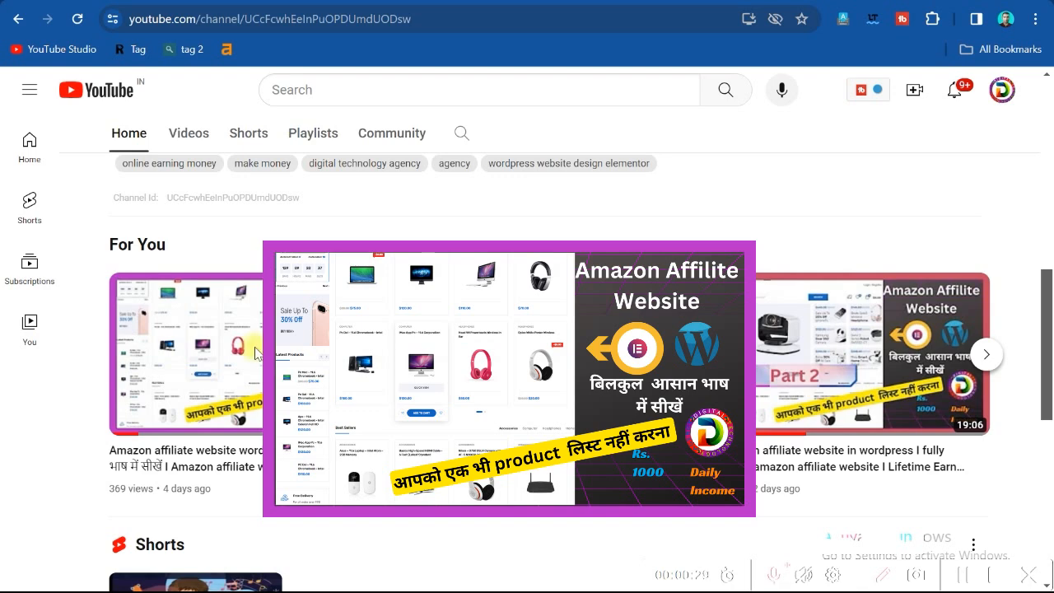
{"action": "left_click_drag", "start_coordinate": [70, 447], "coordinate": [232, 371]}
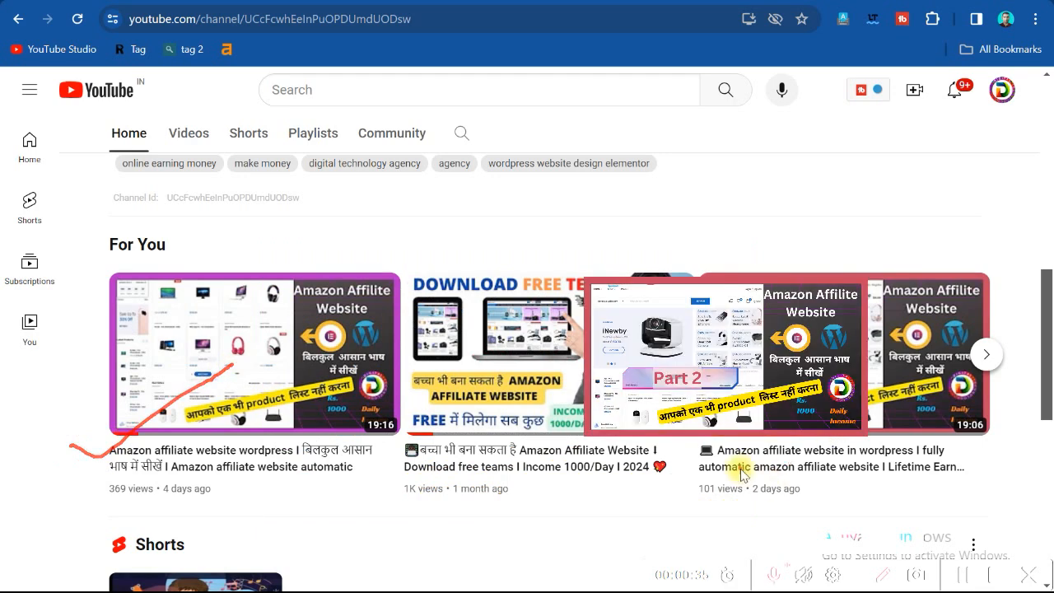
{"action": "left_click_drag", "start_coordinate": [740, 469], "coordinate": [882, 351]}
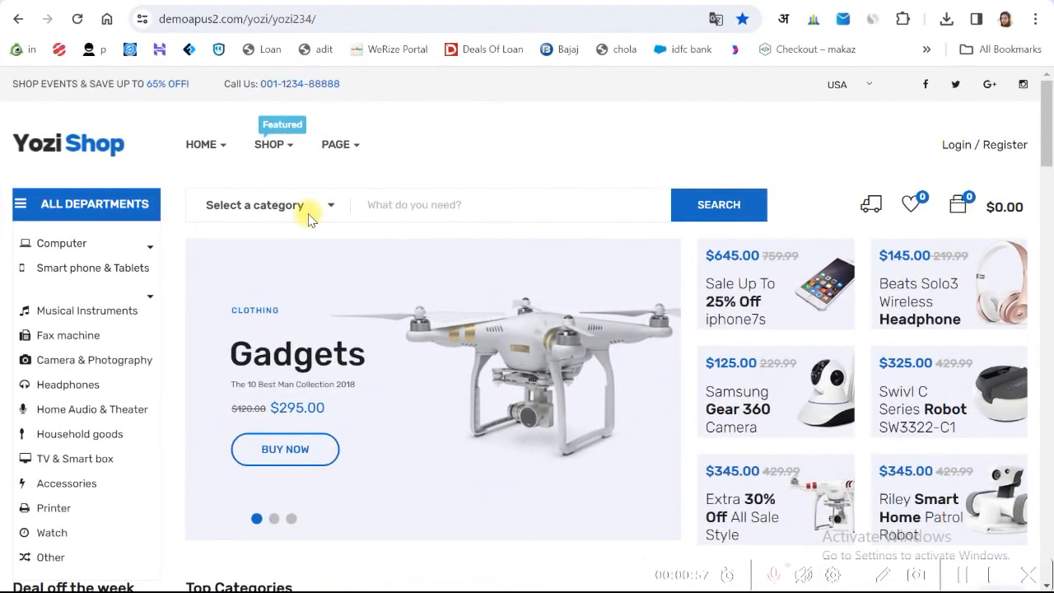
- Examine the demo shop's product category list, search bar and banner slides
{"action": "left_click", "coordinate": [277, 206]}
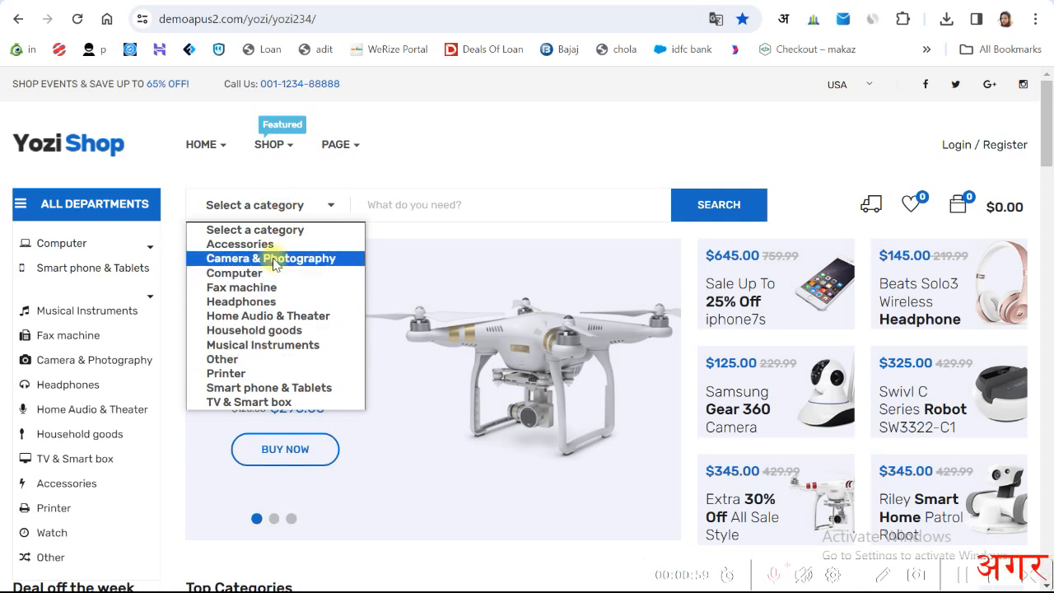
{"action": "left_click", "coordinate": [296, 213]}
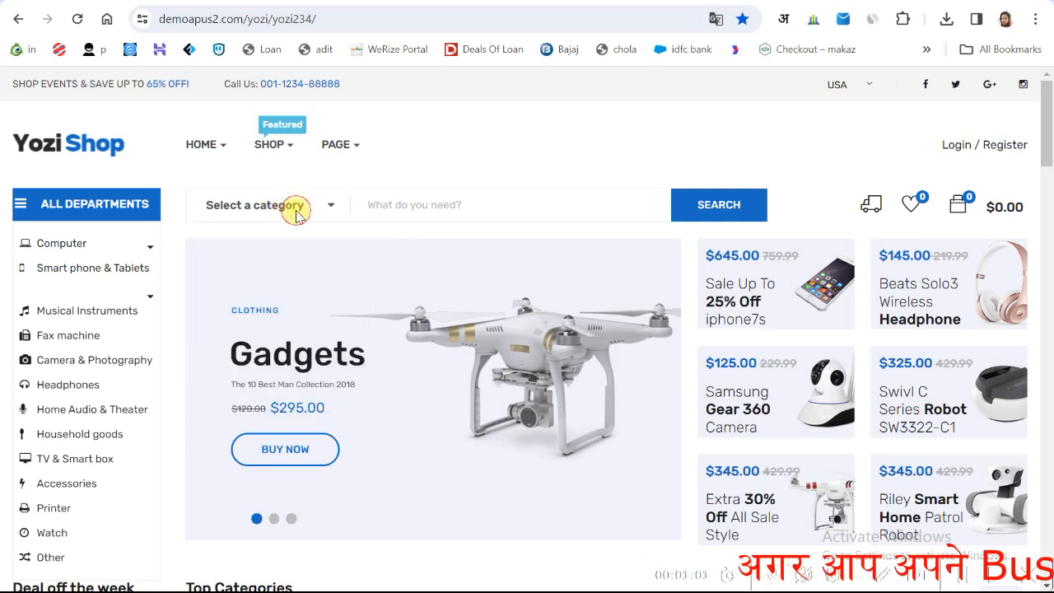
{"action": "left_click", "coordinate": [301, 205]}
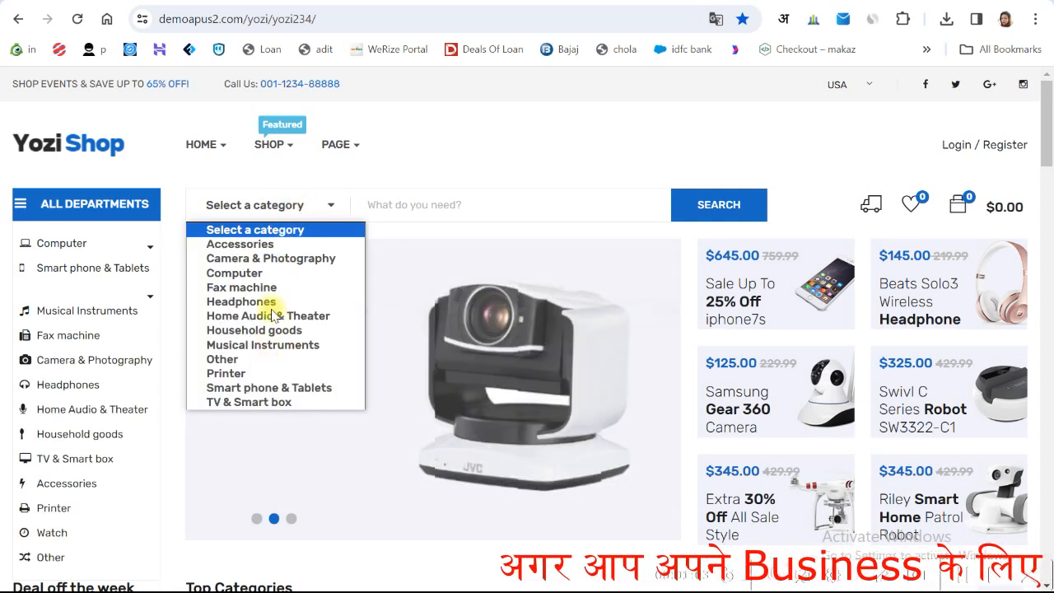
{"action": "left_click", "coordinate": [486, 178]}
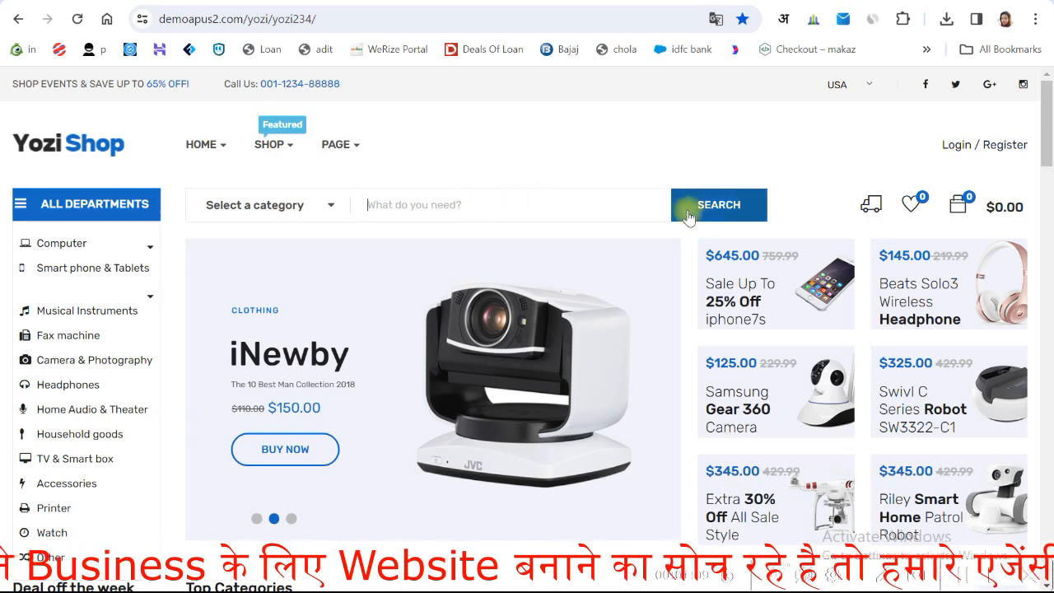
{"action": "left_click", "coordinate": [729, 216]}
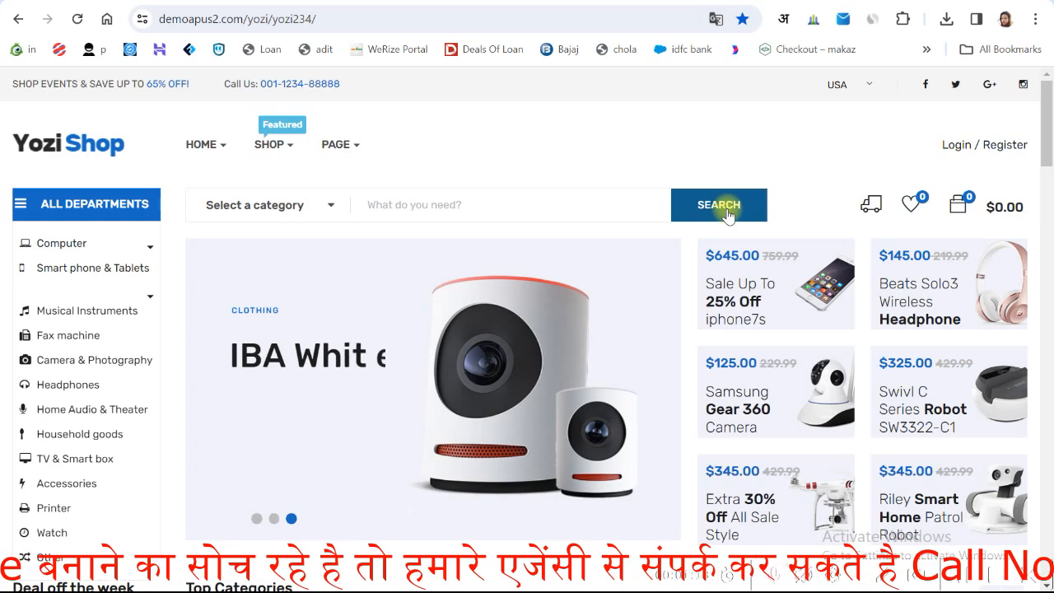
{"action": "left_click", "coordinate": [257, 519]}
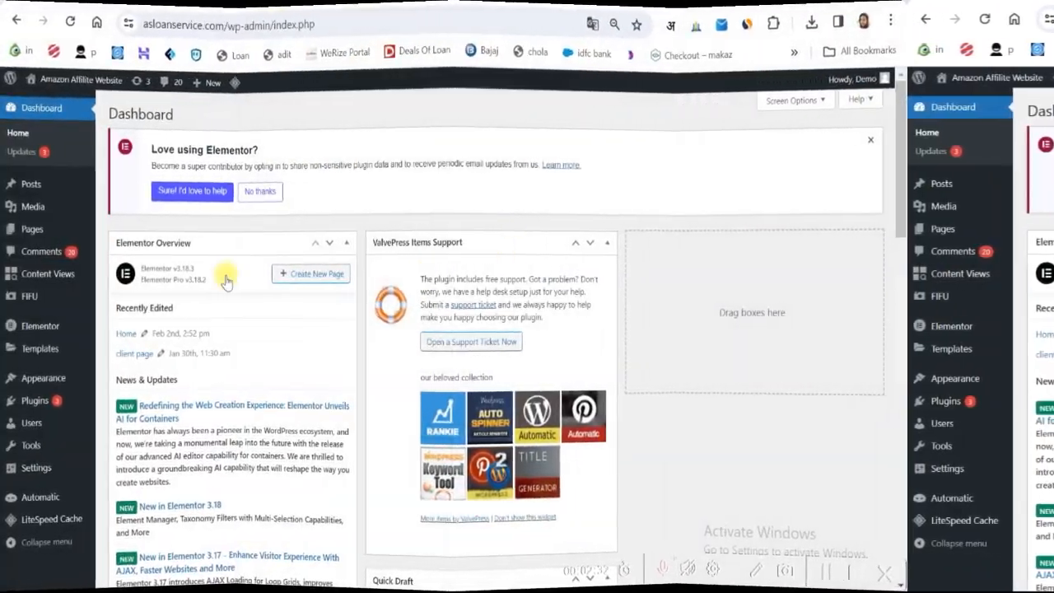
- Dismiss the "Love using Elementor?" notice on the WordPress dashboard
{"action": "scroll", "coordinate": [227, 282], "scroll_direction": "down", "scroll_amount": 3}
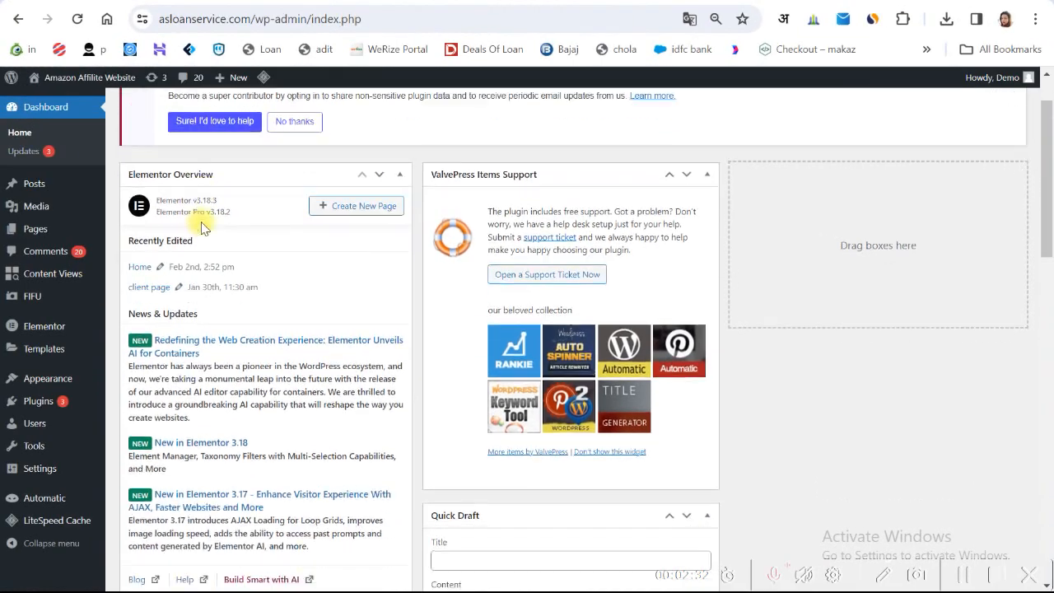
{"action": "scroll", "coordinate": [183, 236], "scroll_direction": "up", "scroll_amount": 3}
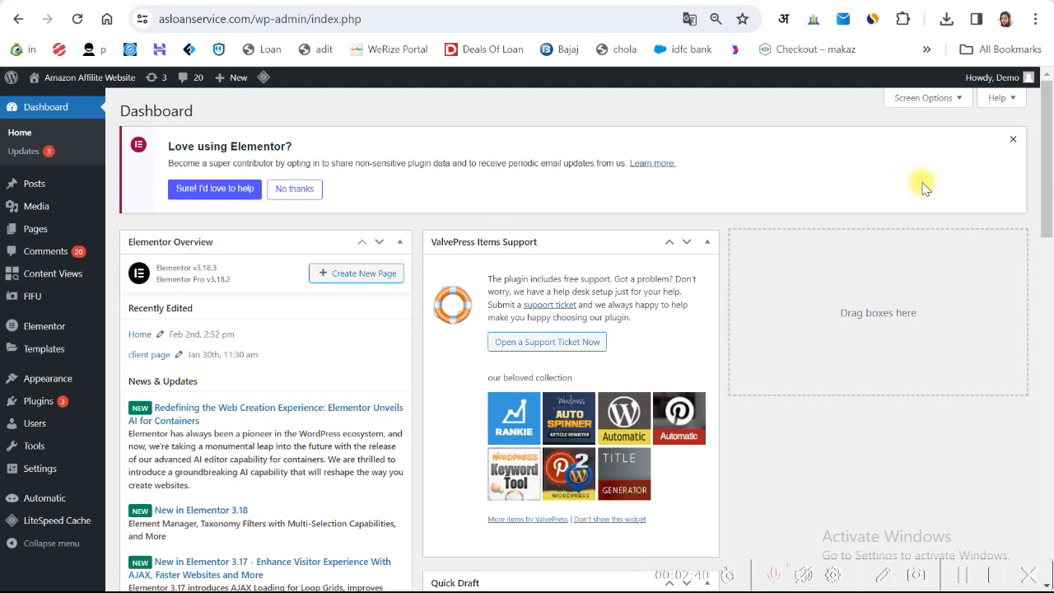
{"action": "left_click", "coordinate": [1018, 140]}
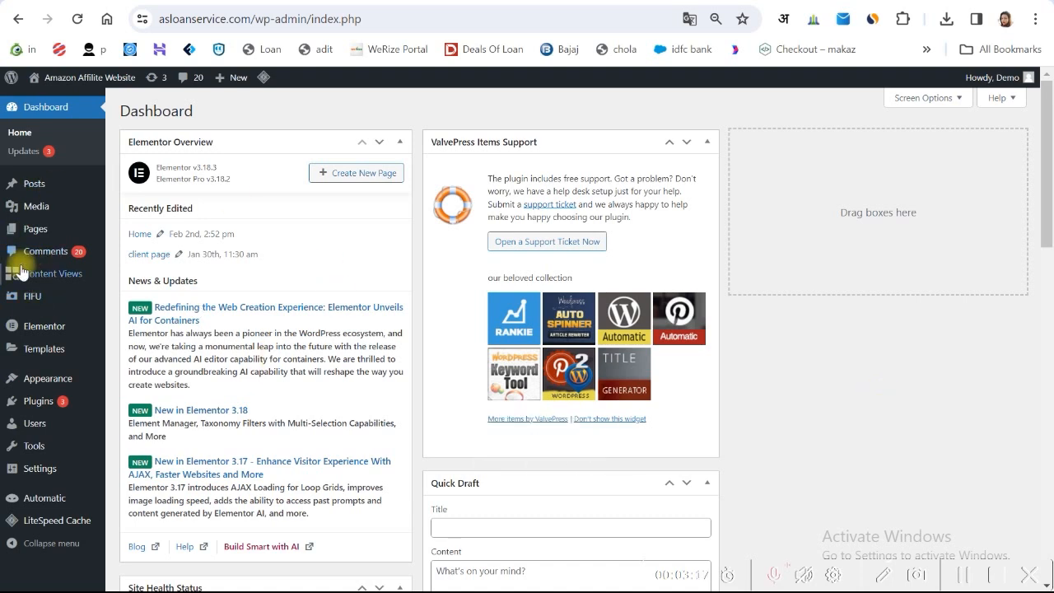
- Show the list of site pages and open the Home page for editing in a new browser tab
{"action": "left_click", "coordinate": [32, 232]}
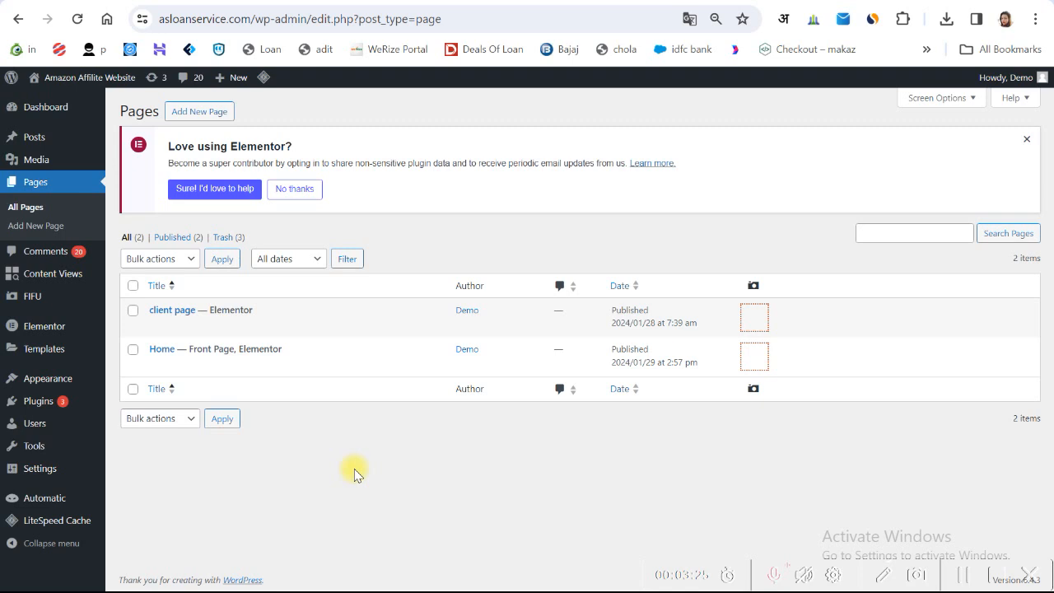
{"action": "mouse_move", "coordinate": [291, 346]}
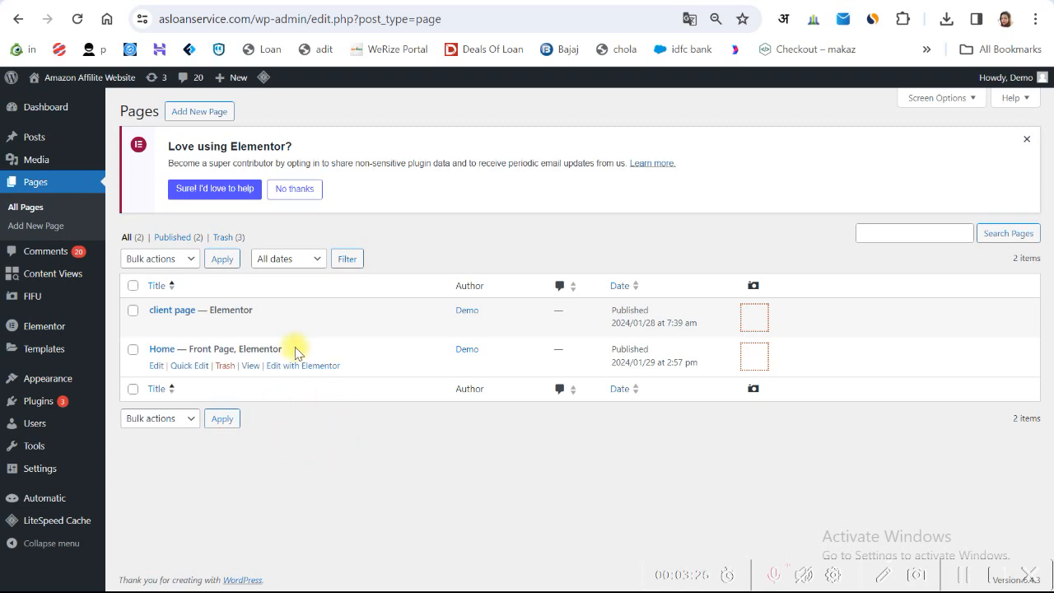
{"action": "right_click", "coordinate": [155, 366]}
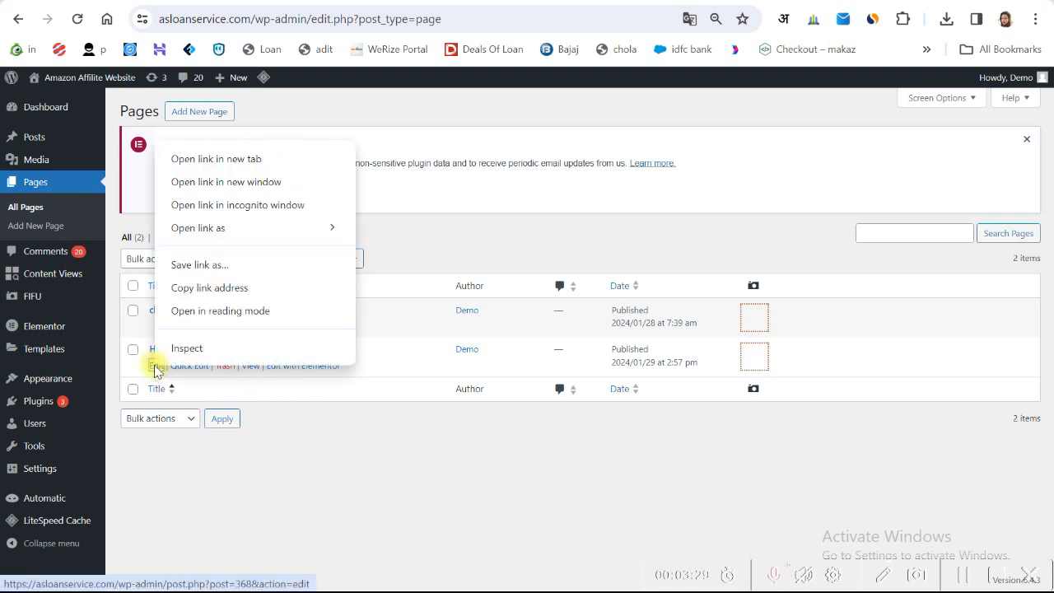
{"action": "left_click", "coordinate": [210, 159]}
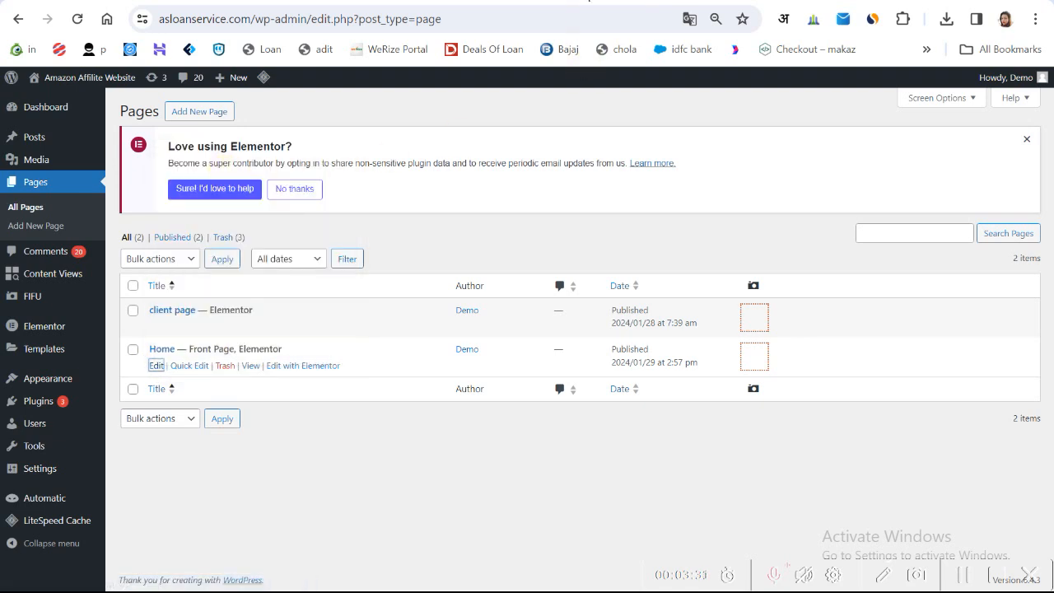
{"action": "key", "text": "ctrl+Tab"}
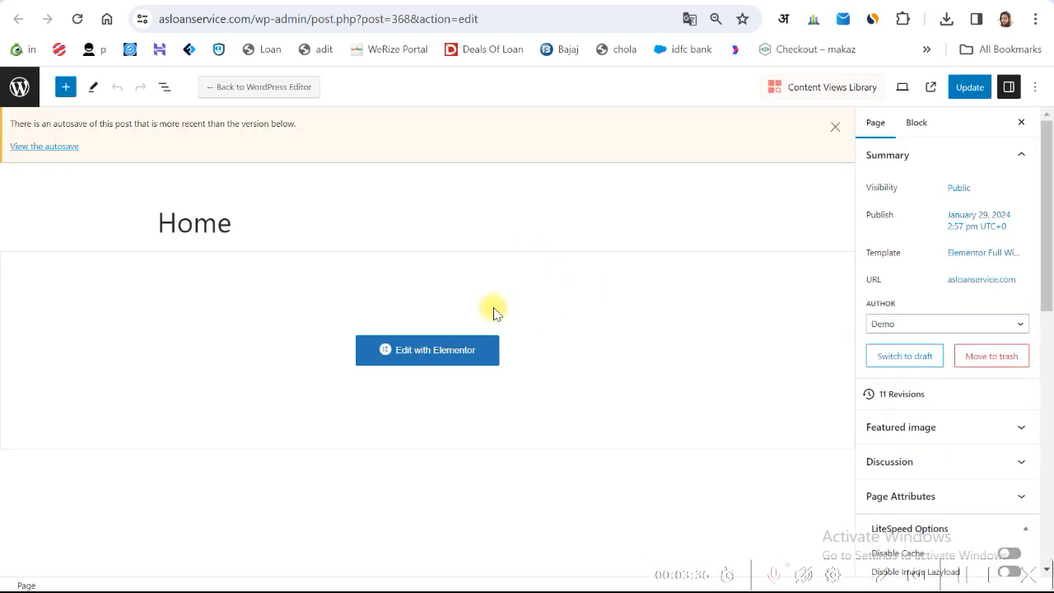
- Return the Home page to the WordPress editor and reopen it in Elementor, agreeing to leave the current editor
{"action": "left_click", "coordinate": [268, 87]}
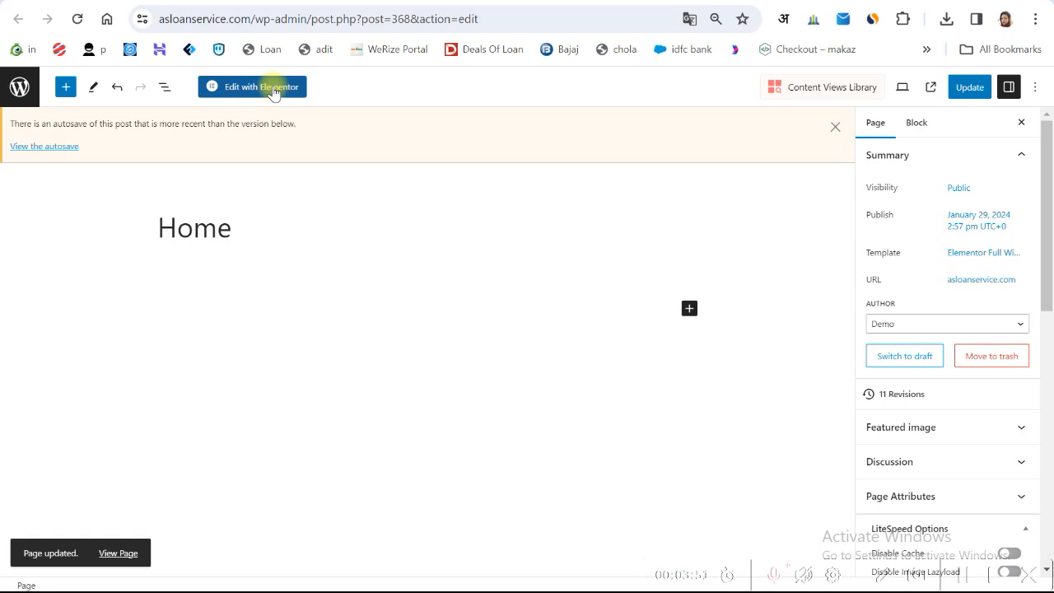
{"action": "left_click", "coordinate": [273, 89]}
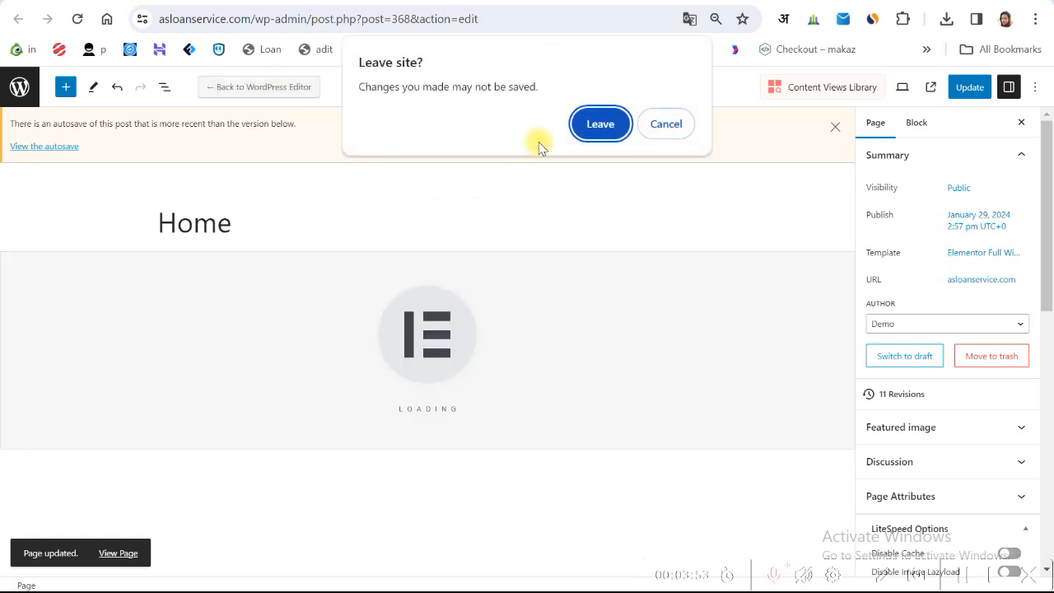
{"action": "left_click", "coordinate": [598, 124]}
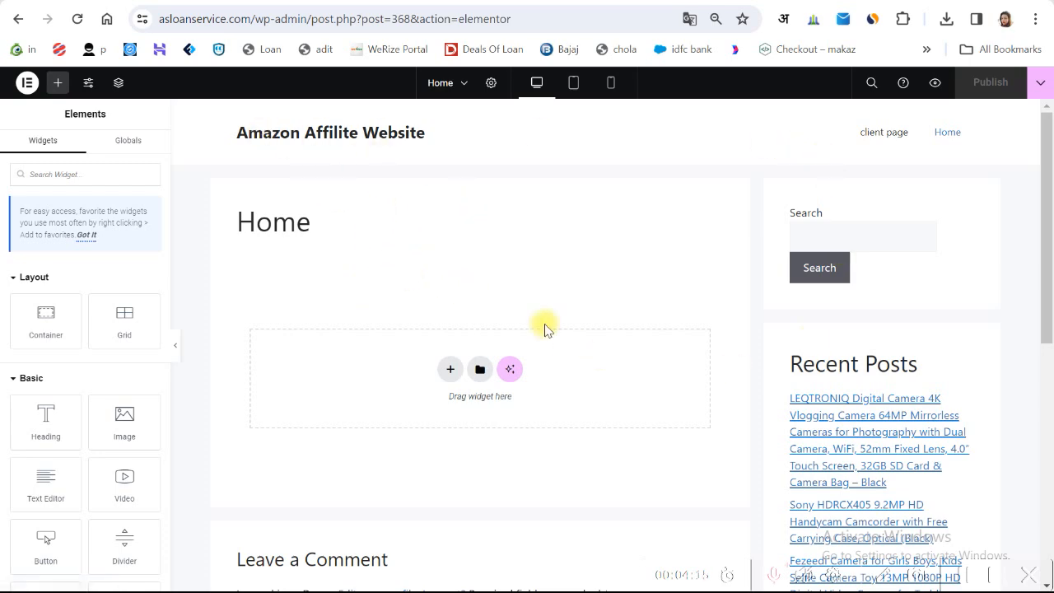
- Examine the Home page's title and overall layout in the Elementor editor
{"action": "scroll", "coordinate": [567, 302], "scroll_direction": "down", "scroll_amount": 5}
{"action": "scroll", "coordinate": [568, 301], "scroll_direction": "up", "scroll_amount": 5}
{"action": "scroll", "coordinate": [513, 228], "scroll_direction": "down", "scroll_amount": 3}
{"action": "scroll", "coordinate": [515, 229], "scroll_direction": "up", "scroll_amount": 3}
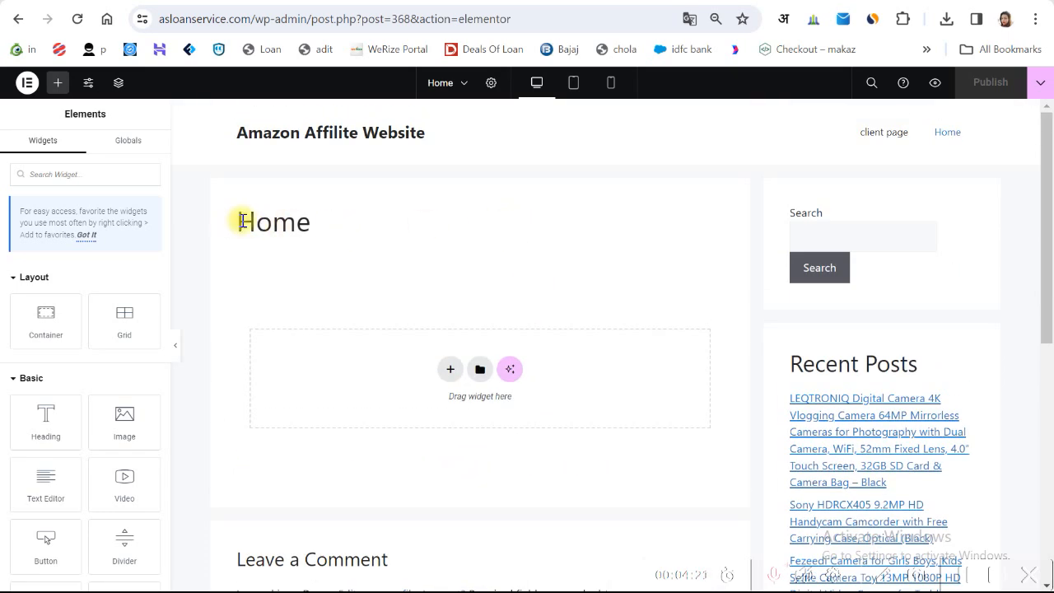
{"action": "left_click_drag", "start_coordinate": [234, 222], "coordinate": [315, 221]}
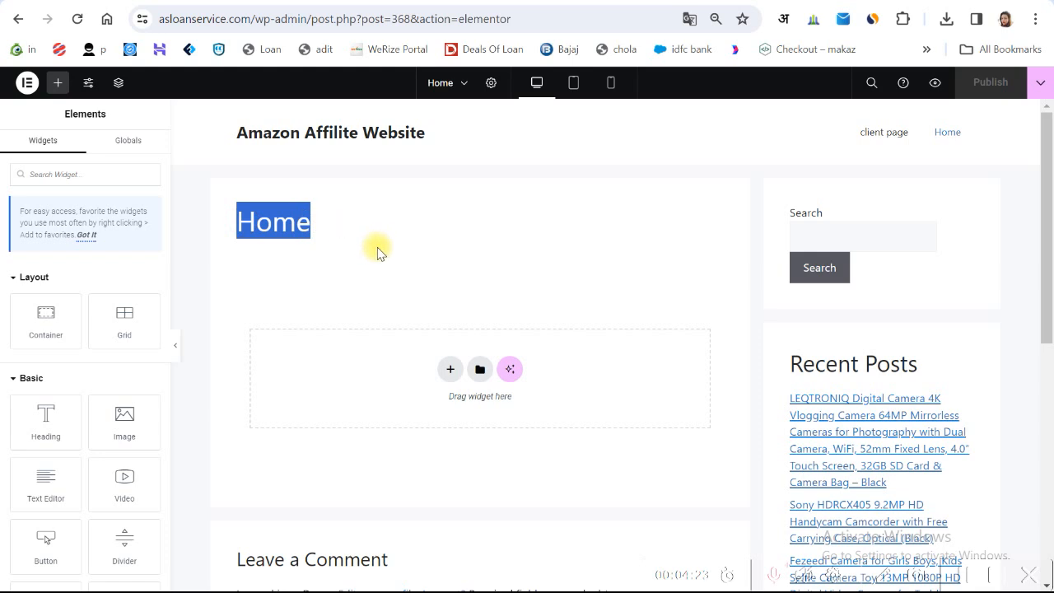
{"action": "left_click", "coordinate": [411, 259]}
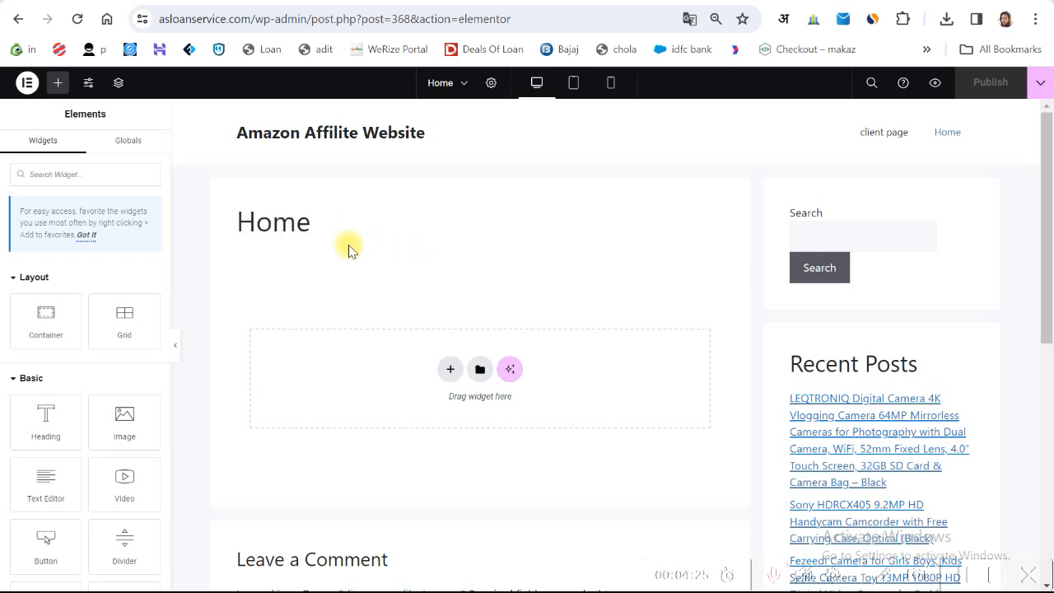
{"action": "left_click_drag", "start_coordinate": [234, 224], "coordinate": [323, 237]}
{"action": "left_click", "coordinate": [444, 269]}
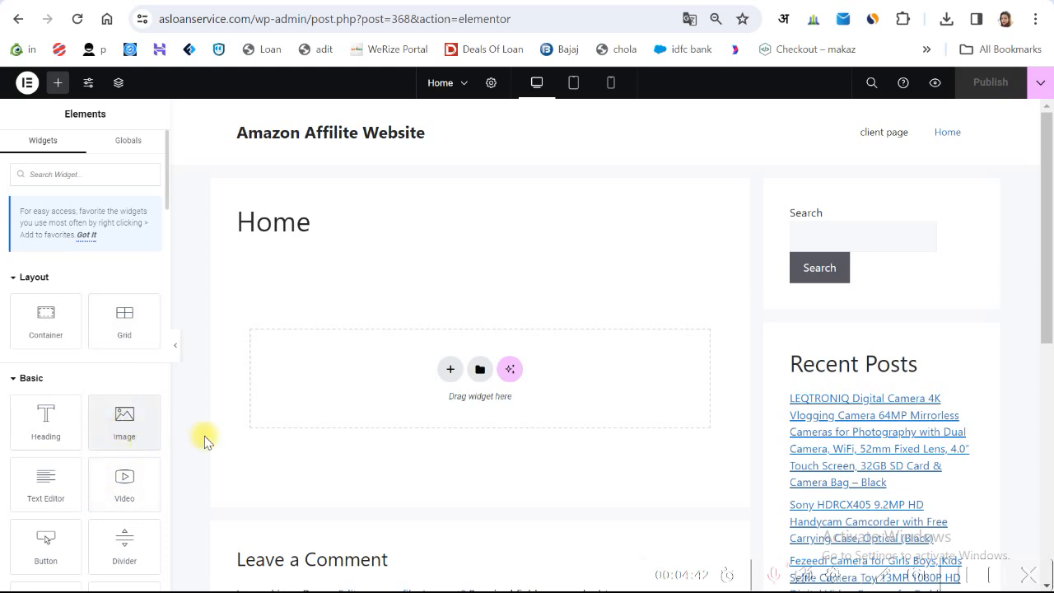
- Return to the site's admin pages and review the Advanced and Features sections of the Elementor settings
{"action": "left_click", "coordinate": [435, 6]}
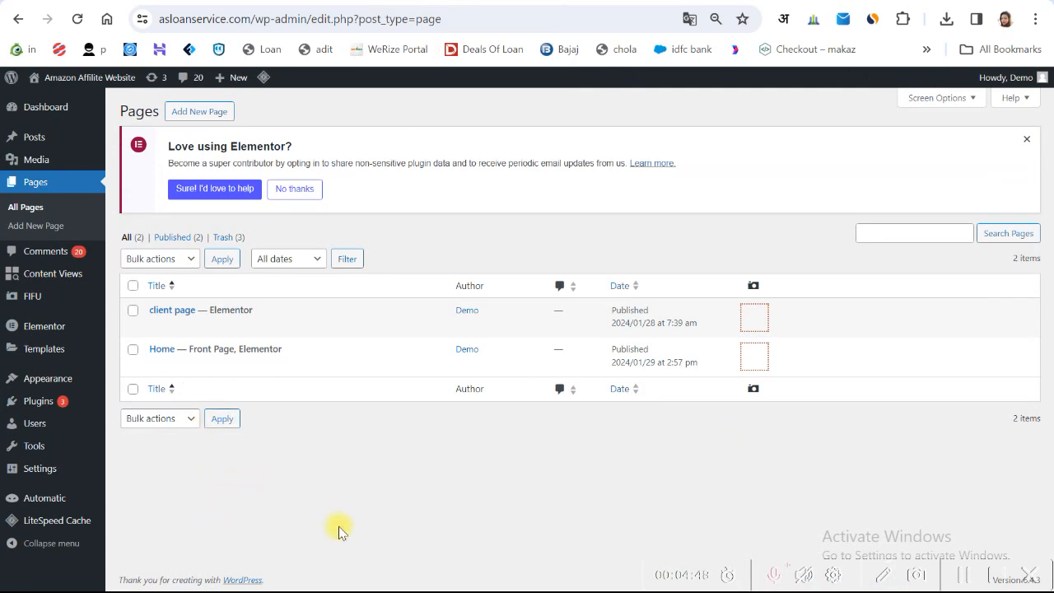
{"action": "mouse_move", "coordinate": [37, 326]}
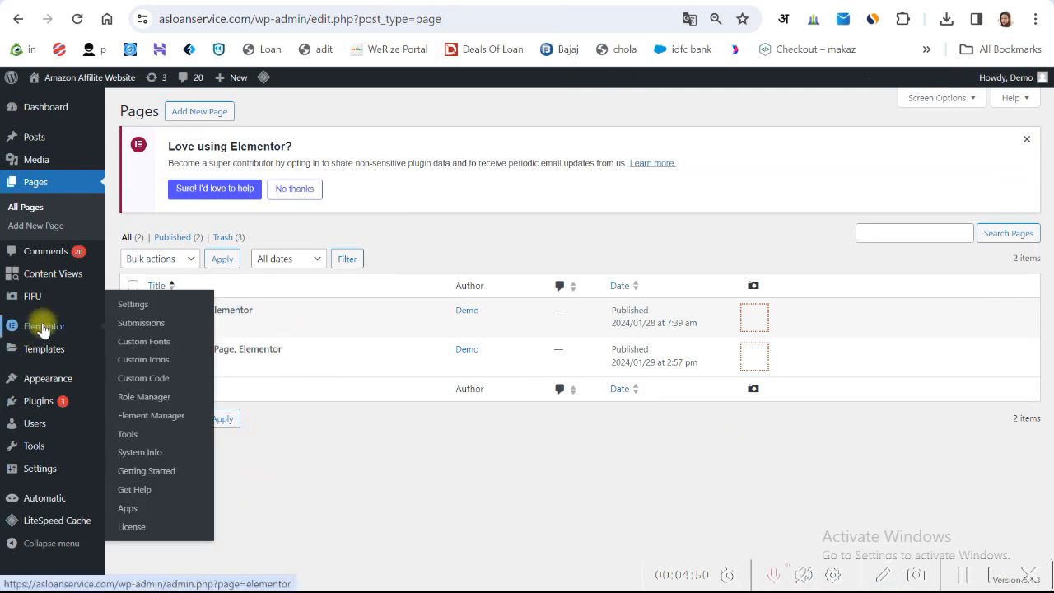
{"action": "left_click", "coordinate": [120, 305]}
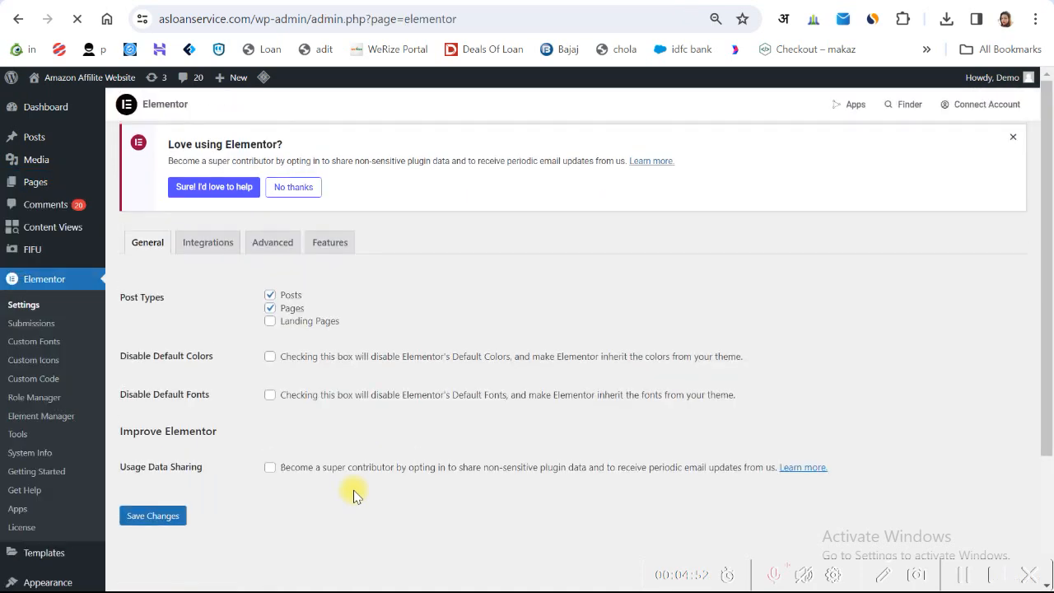
{"action": "left_click", "coordinate": [273, 253]}
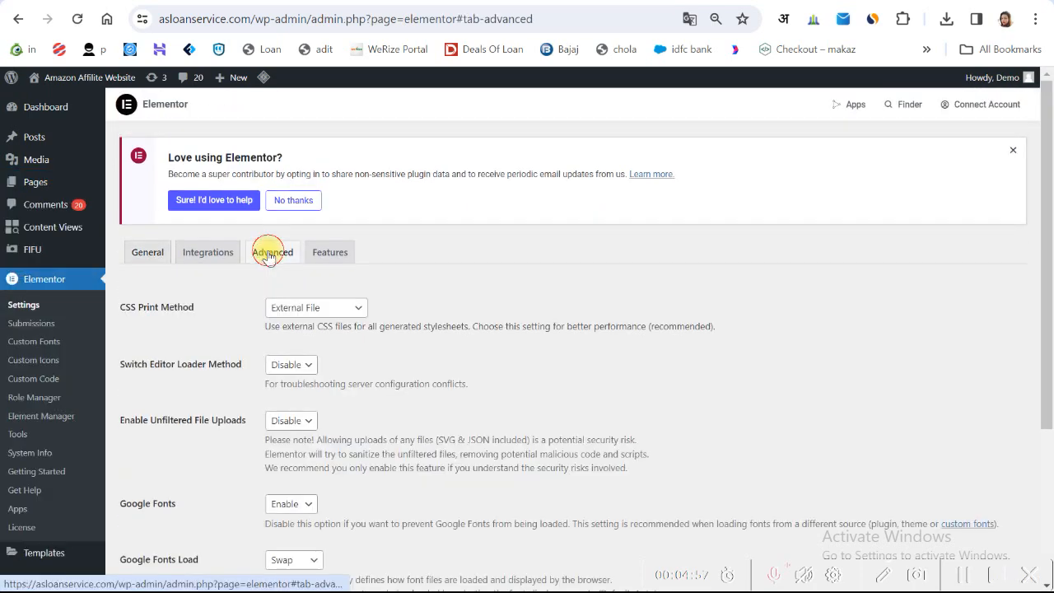
{"action": "left_click", "coordinate": [331, 249]}
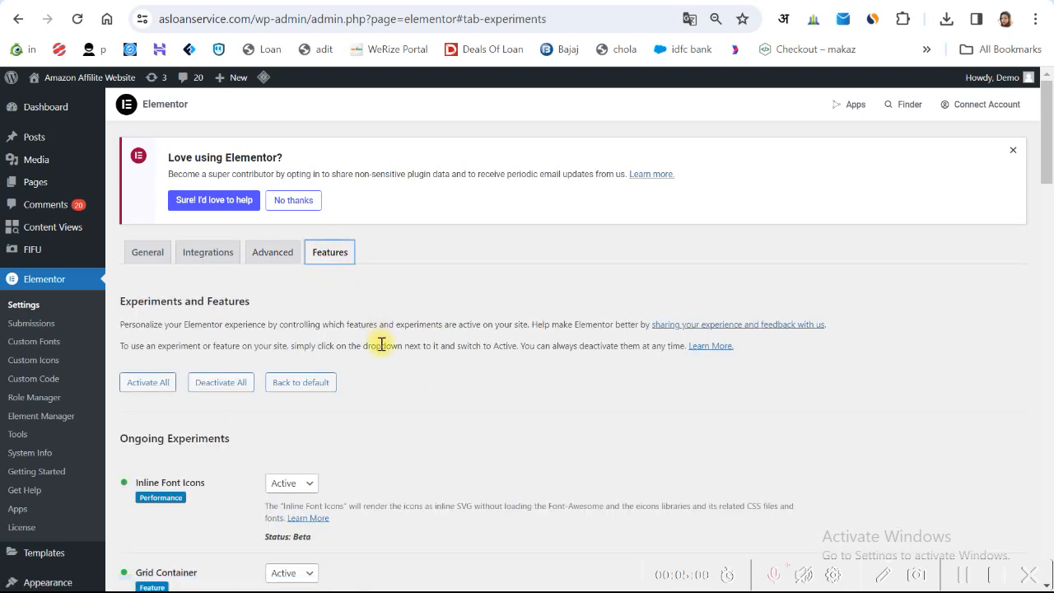
{"action": "scroll", "coordinate": [380, 357], "scroll_direction": "down", "scroll_amount": 2}
{"action": "scroll", "coordinate": [380, 355], "scroll_direction": "up", "scroll_amount": 2}
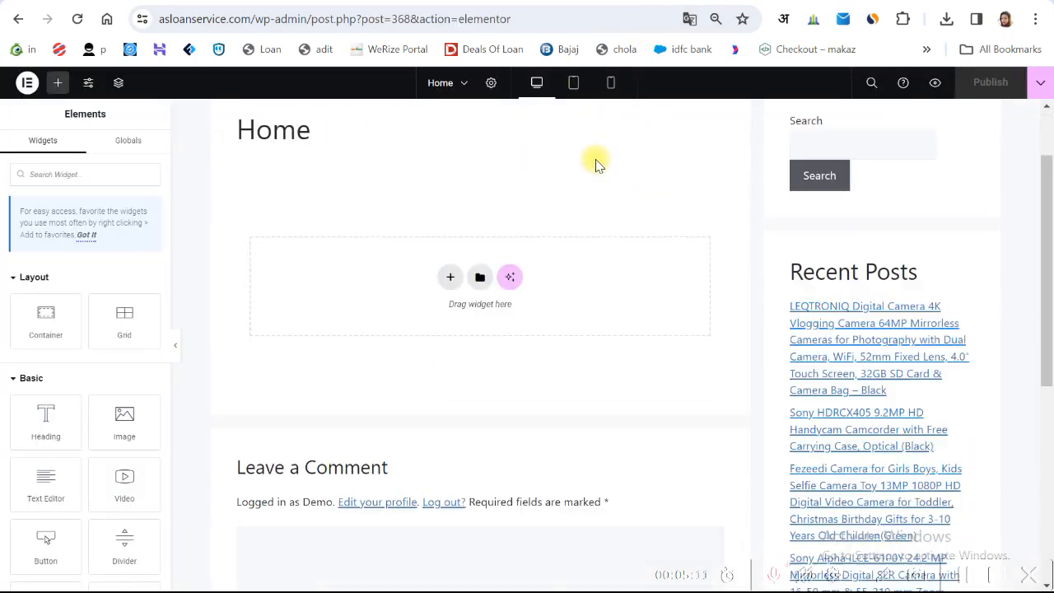
- In the Home page's Elementor settings, hide the page title and set the page layout to Elementor Full Width
{"action": "scroll", "coordinate": [610, 148], "scroll_direction": "up", "scroll_amount": 1}
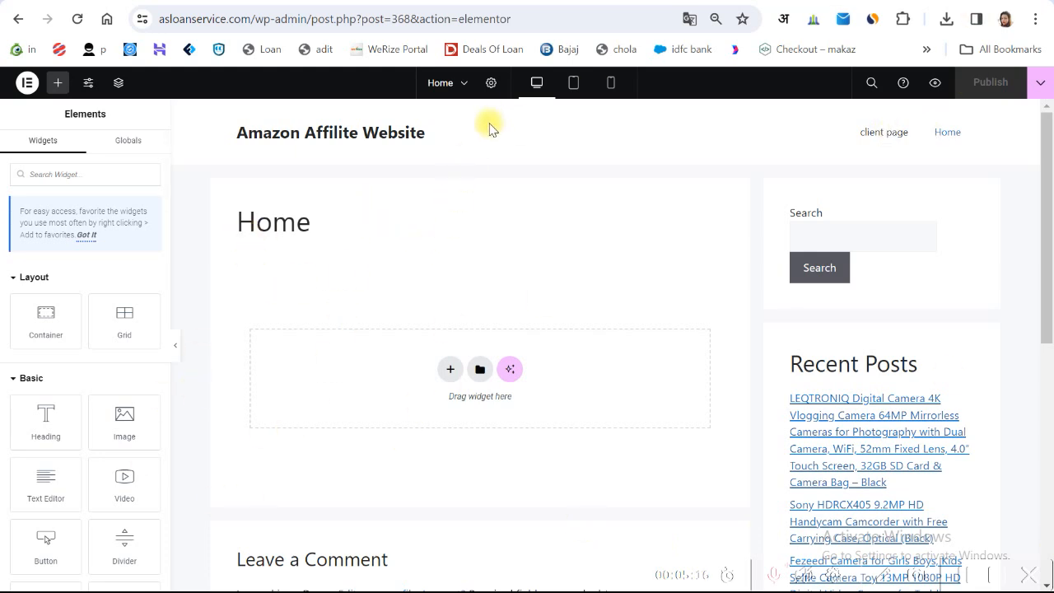
{"action": "left_click", "coordinate": [491, 84]}
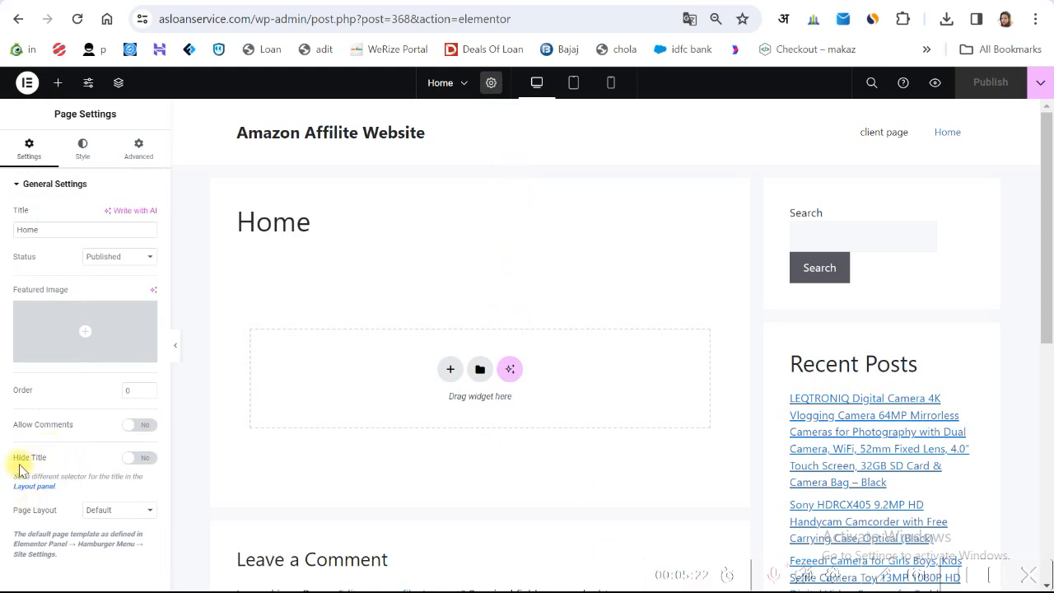
{"action": "left_click", "coordinate": [138, 459]}
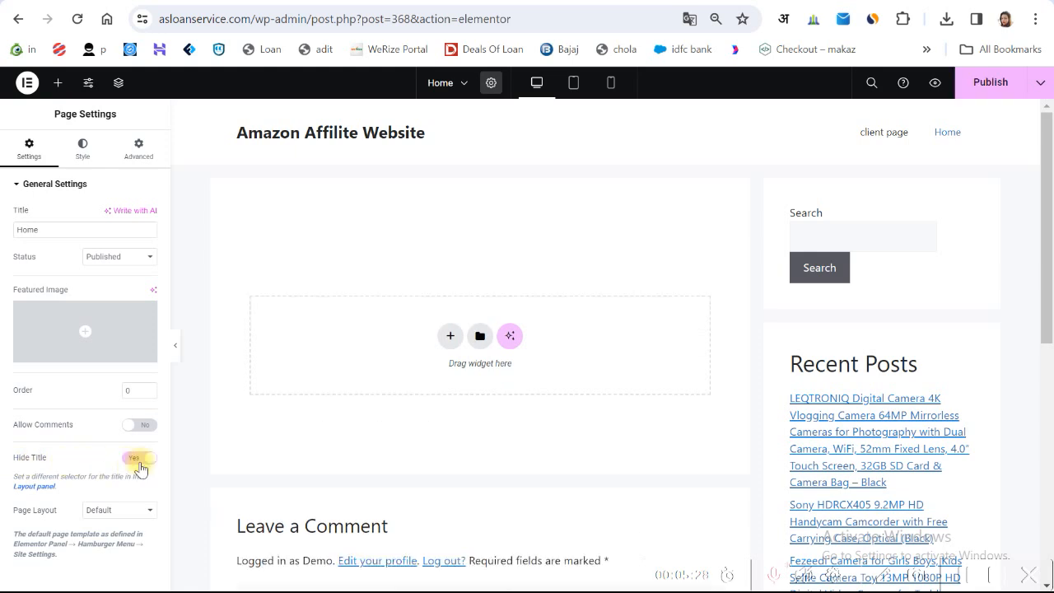
{"action": "left_click", "coordinate": [116, 512]}
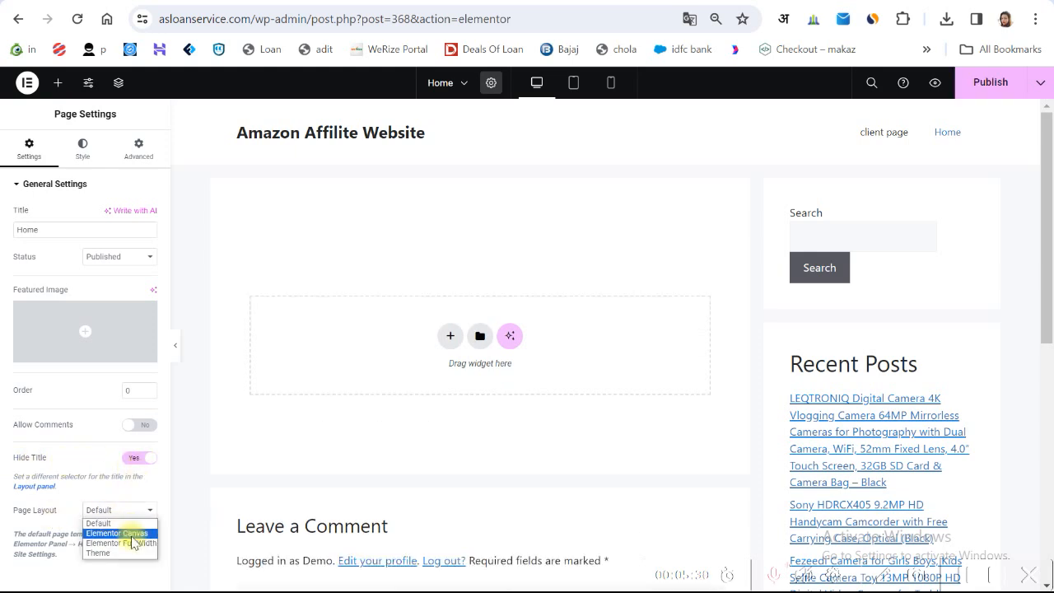
{"action": "left_click", "coordinate": [126, 544]}
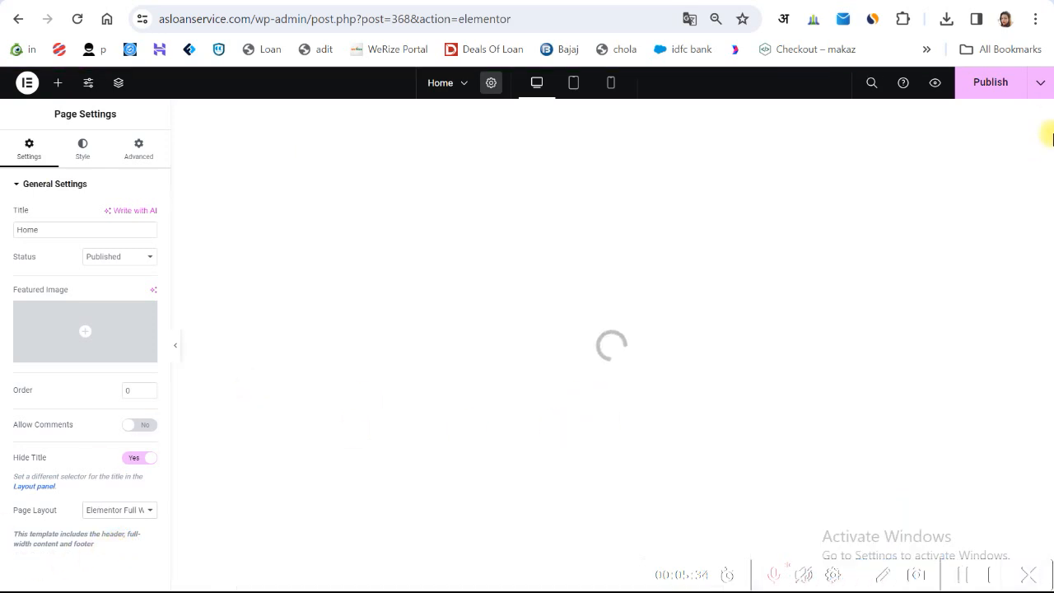
- Publish the Home page with its new page settings and open its preview
{"action": "left_click", "coordinate": [993, 83]}
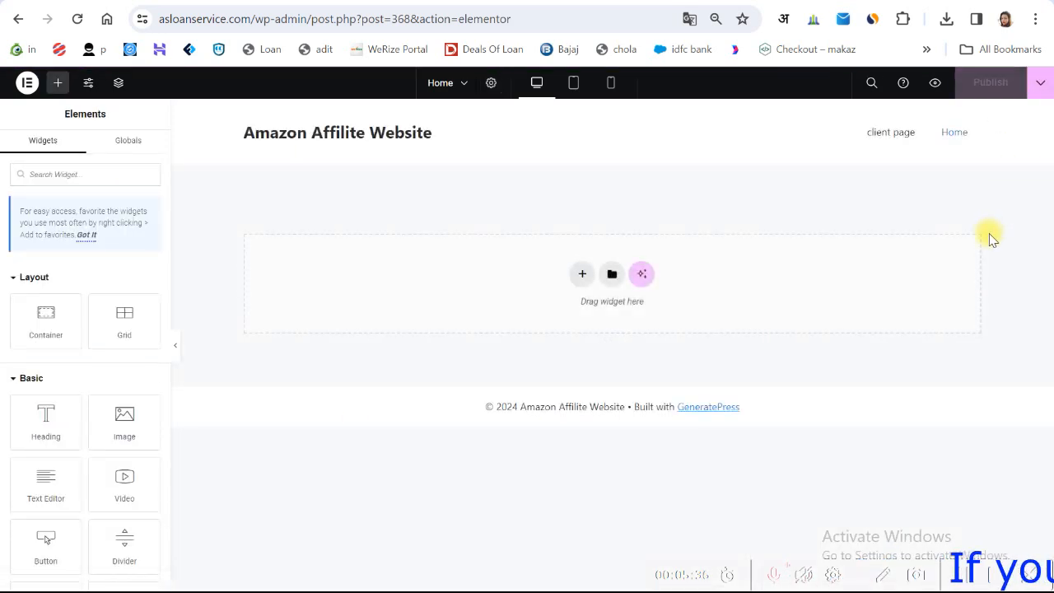
{"action": "left_click", "coordinate": [936, 83]}
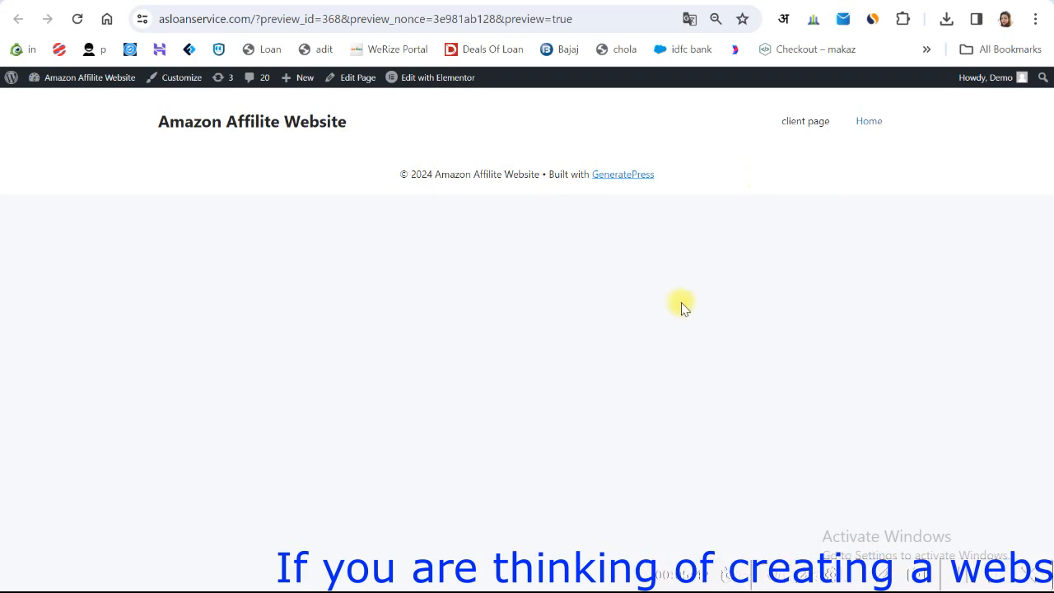
- Switch to the Yozi Shop demo, look over its home page and choose Computer in the search category list
{"action": "left_click", "coordinate": [419, 78]}
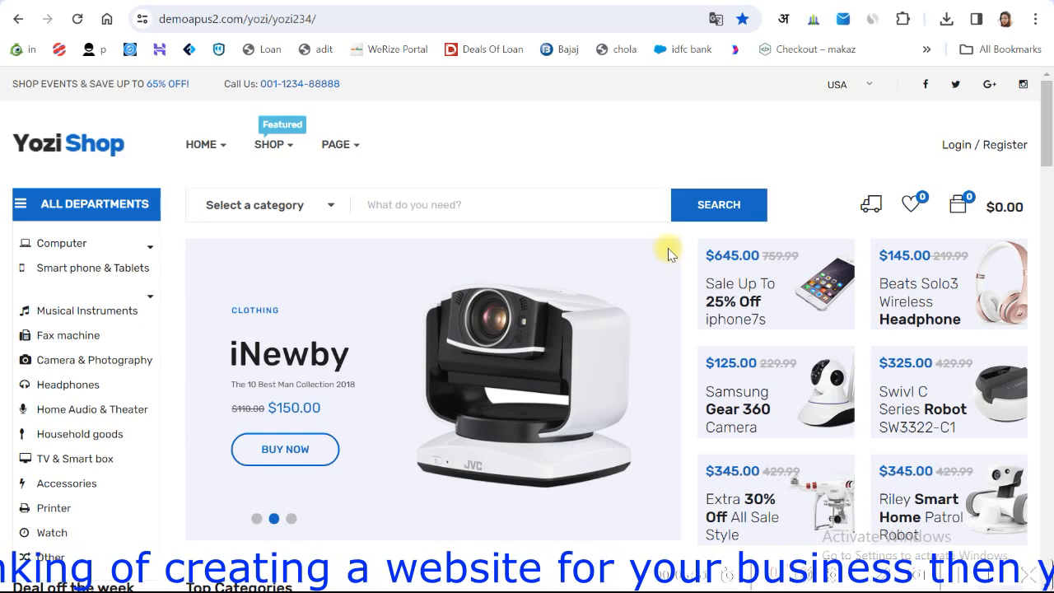
{"action": "scroll", "coordinate": [669, 253], "scroll_direction": "down", "scroll_amount": 4}
{"action": "scroll", "coordinate": [668, 247], "scroll_direction": "up", "scroll_amount": 4}
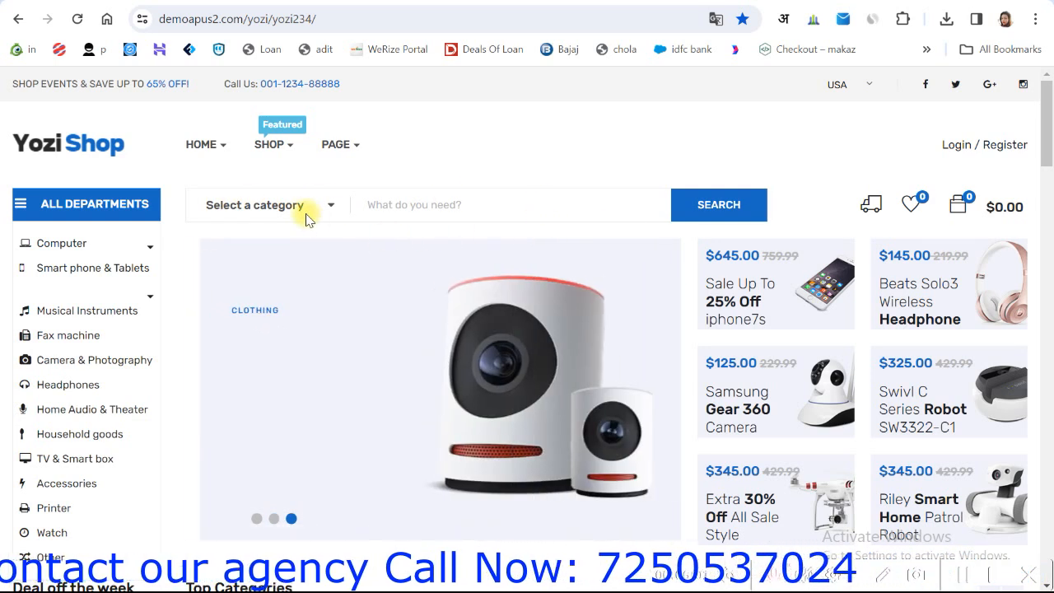
{"action": "left_click", "coordinate": [297, 205]}
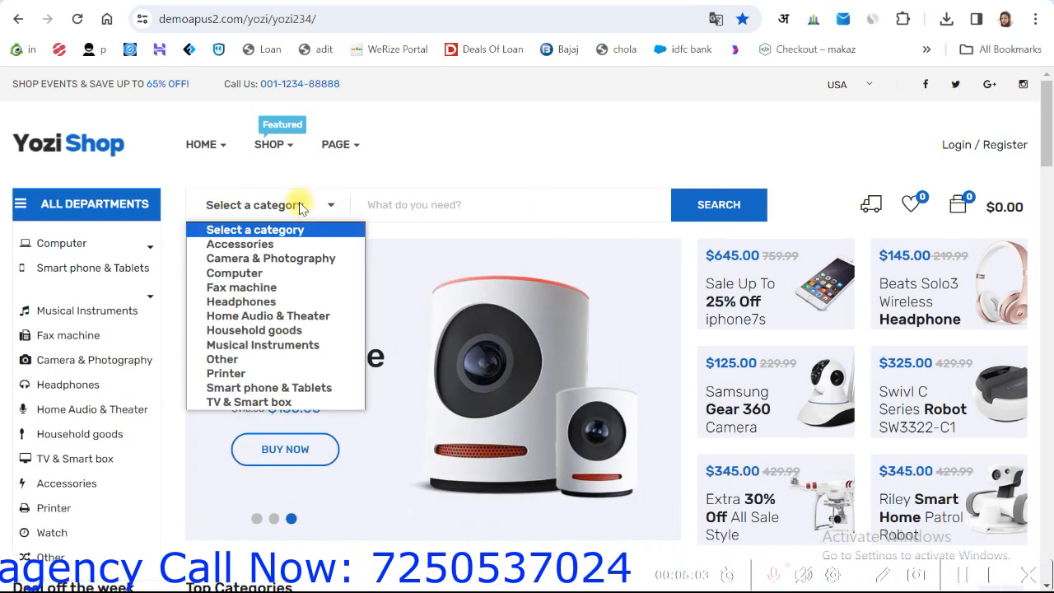
{"action": "left_click", "coordinate": [313, 273]}
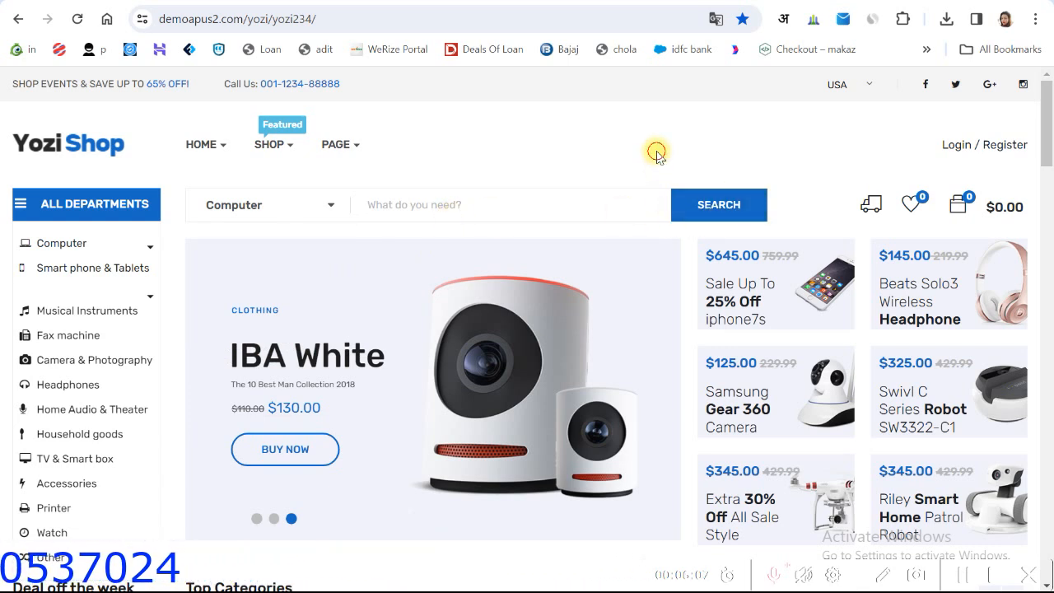
- Compare the Home page preview with the Yozi Shop demo and return to the Elementor editor
{"action": "left_click", "coordinate": [652, 3]}
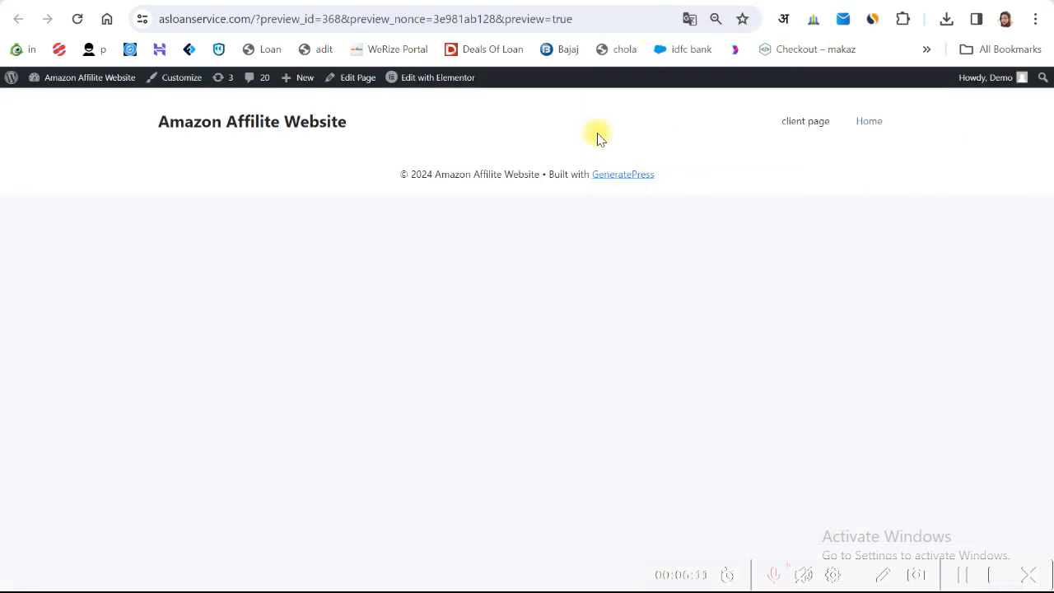
{"action": "left_click", "coordinate": [631, 10]}
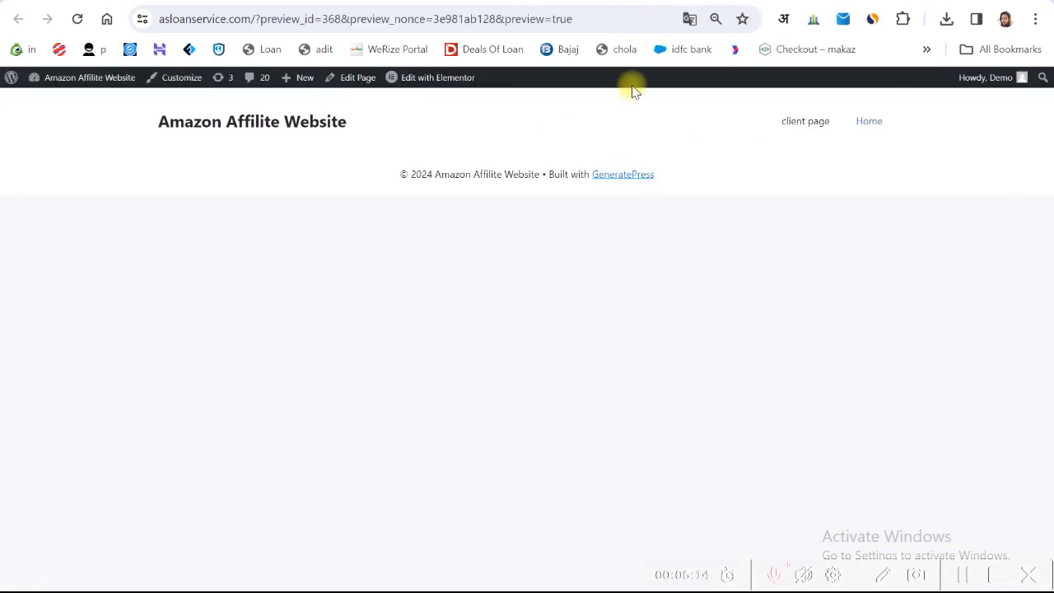
{"action": "key", "text": "ctrl+Tab"}
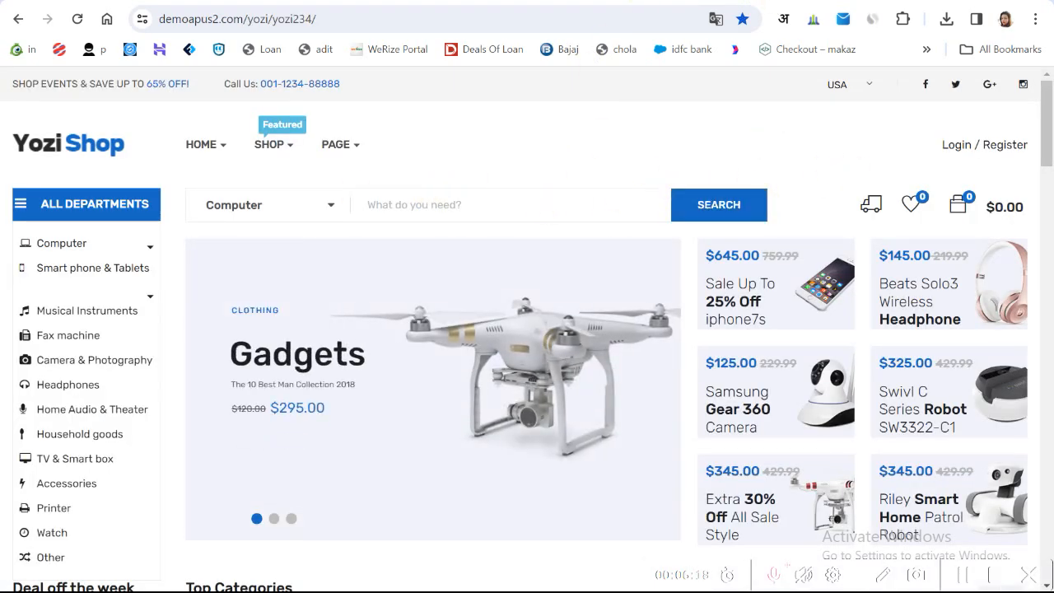
{"action": "key", "text": "ctrl+shift+Tab"}
{"action": "key", "text": "ctrl+shift+Tab"}
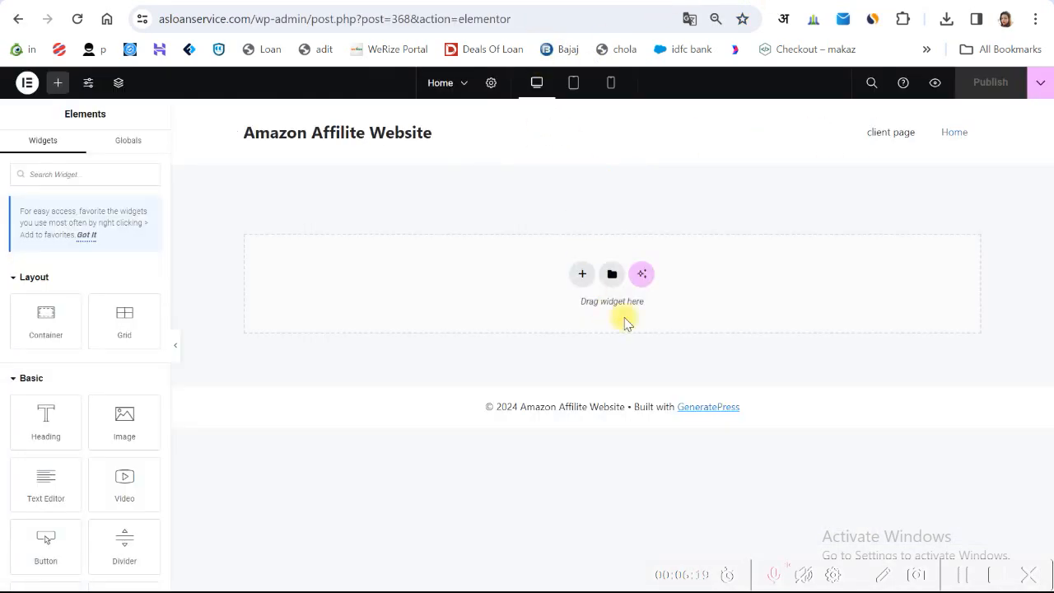
- Add a Flexbox container with two equal side-by-side columns to the Home page
{"action": "left_click", "coordinate": [583, 275]}
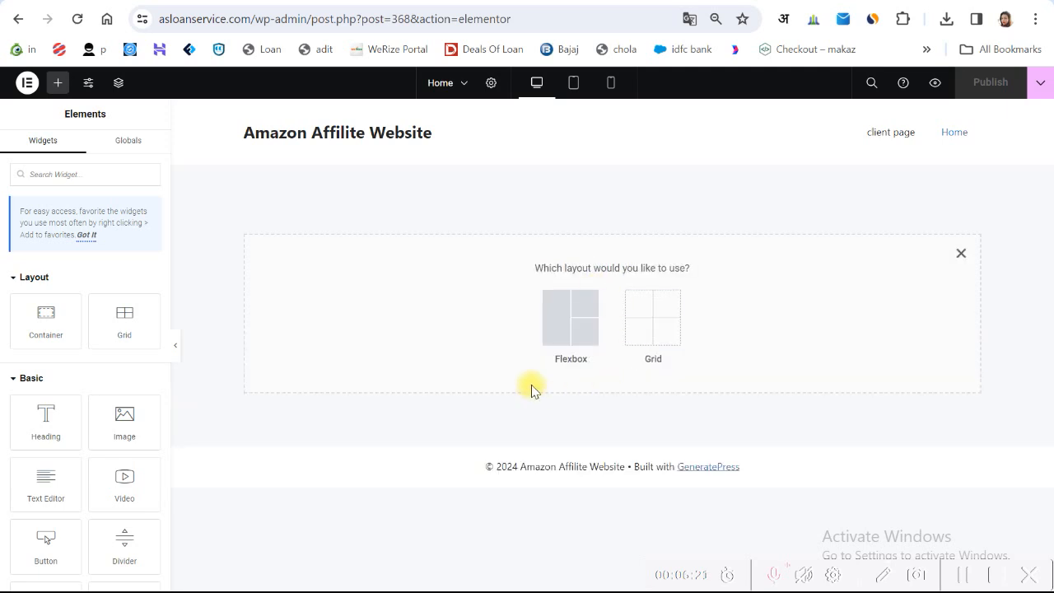
{"action": "left_click", "coordinate": [572, 320]}
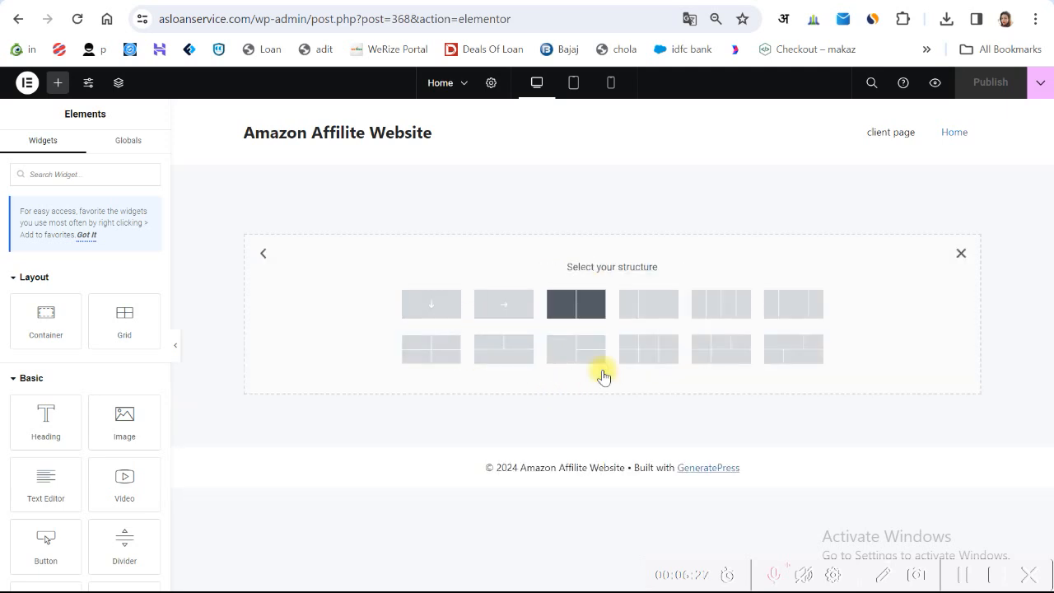
{"action": "left_click", "coordinate": [602, 372]}
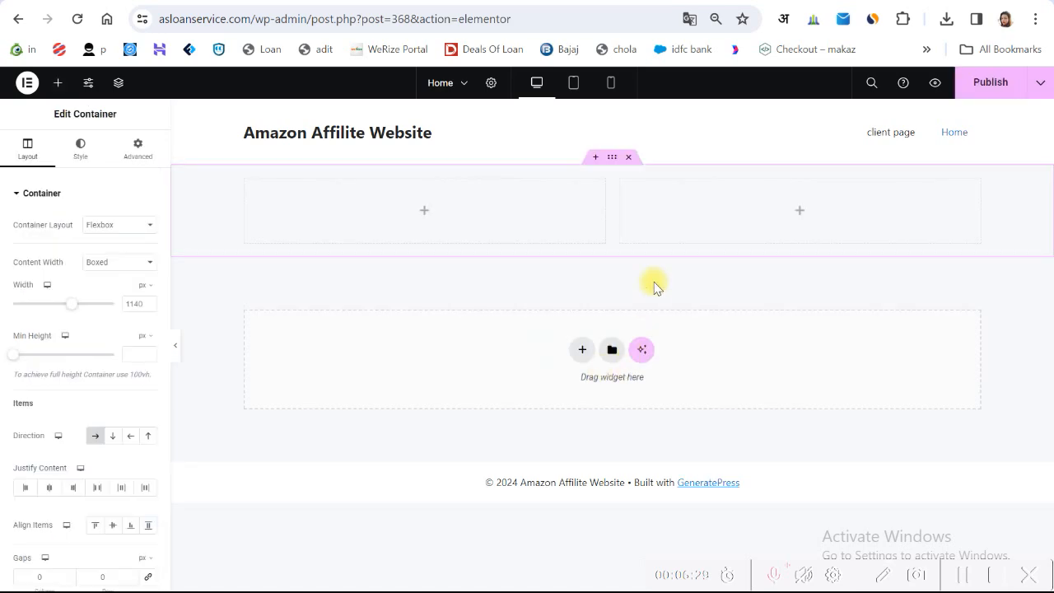
- Check the page preview and the demo shop's header and search layout, and go back to the Elementor editor
{"action": "left_click", "coordinate": [631, 1]}
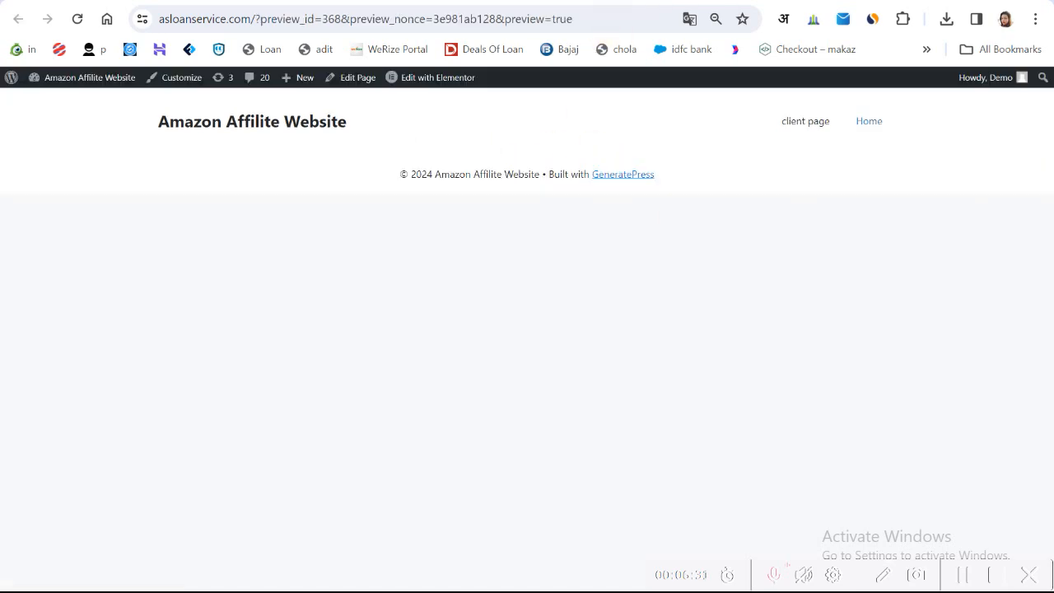
{"action": "left_click", "coordinate": [741, 2]}
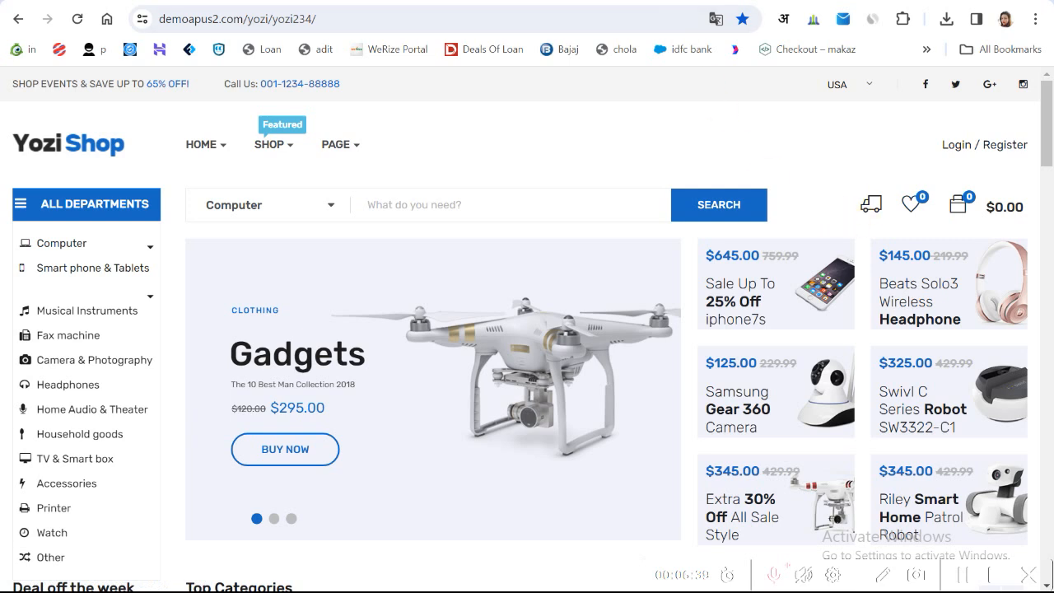
{"action": "key", "text": "ctrl+Tab"}
{"action": "key", "text": "ctrl+Tab"}
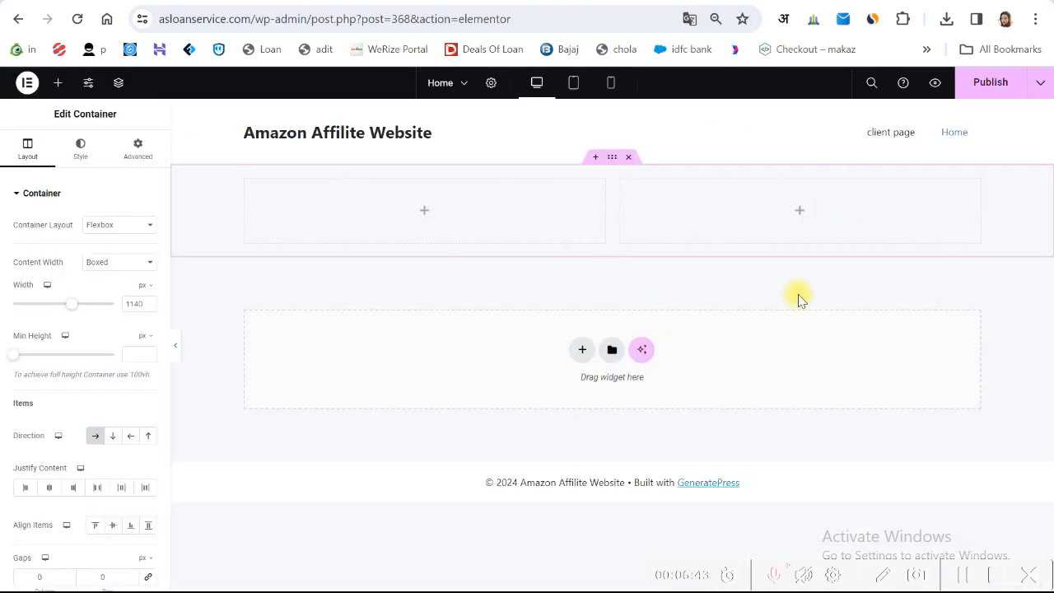
- Widen the first column so that the second is narrower, and place a Container element inside the wider column
{"action": "left_click_drag", "start_coordinate": [607, 212], "coordinate": [827, 213]}
{"action": "left_click_drag", "start_coordinate": [900, 212], "coordinate": [899, 213]}
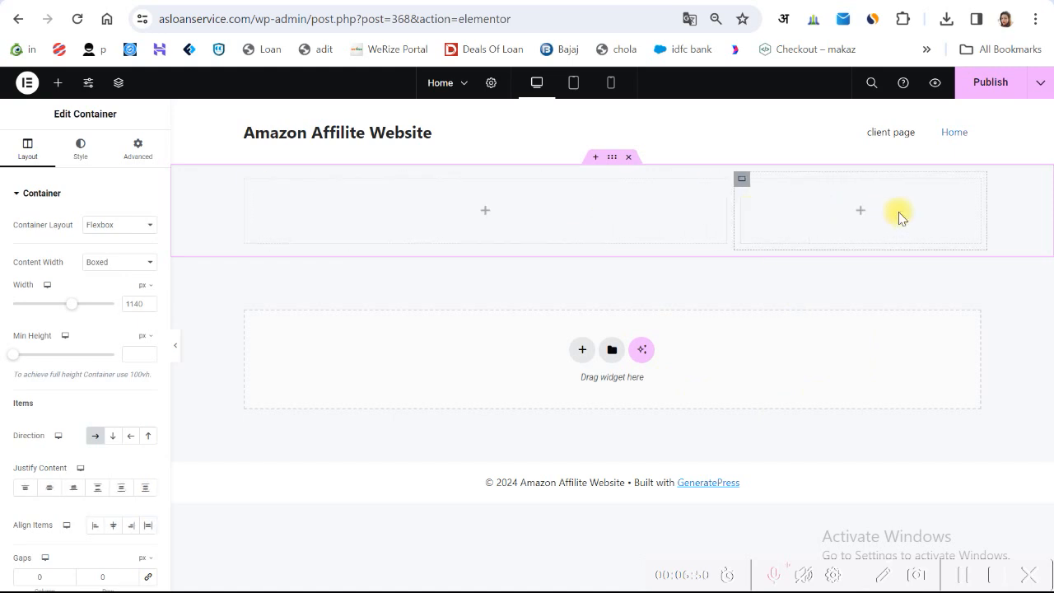
{"action": "left_click_drag", "start_coordinate": [751, 212], "coordinate": [696, 239]}
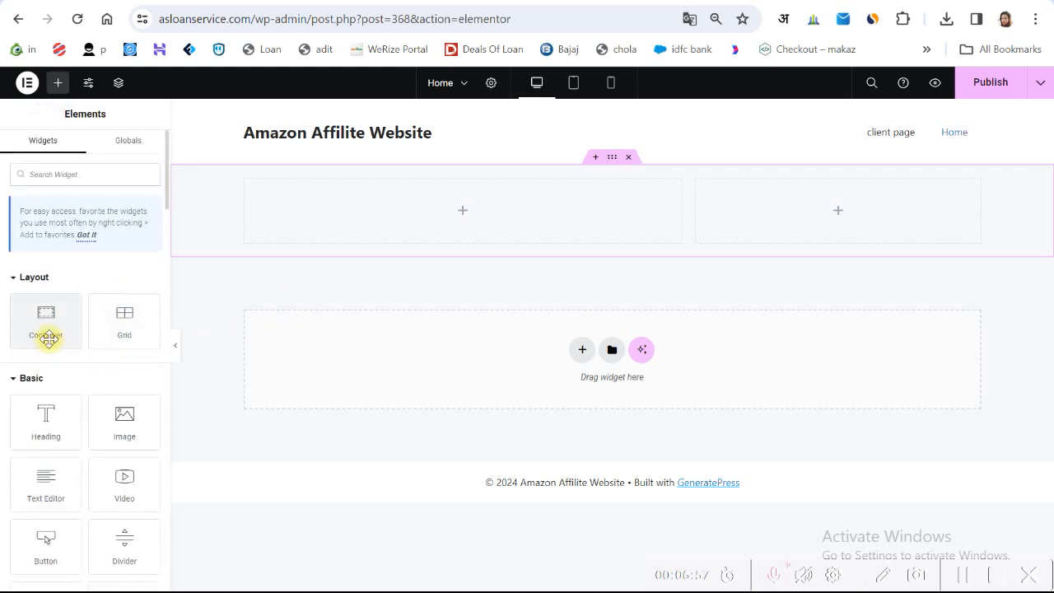
{"action": "left_click_drag", "start_coordinate": [44, 314], "coordinate": [454, 254]}
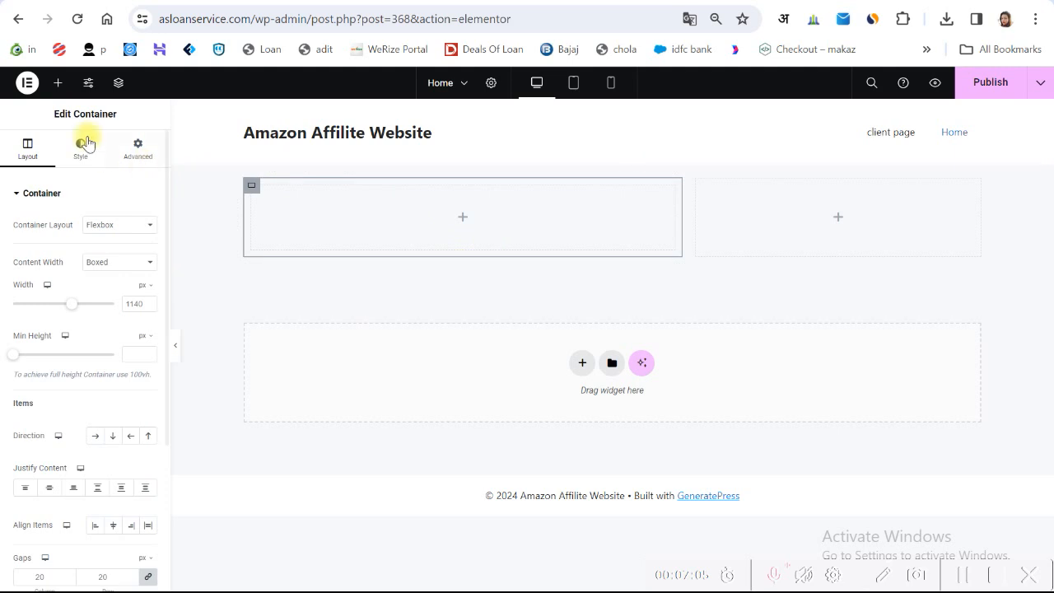
- Search the widgets for "for" and add a Form widget to the wider column of the container
{"action": "left_click", "coordinate": [58, 84]}
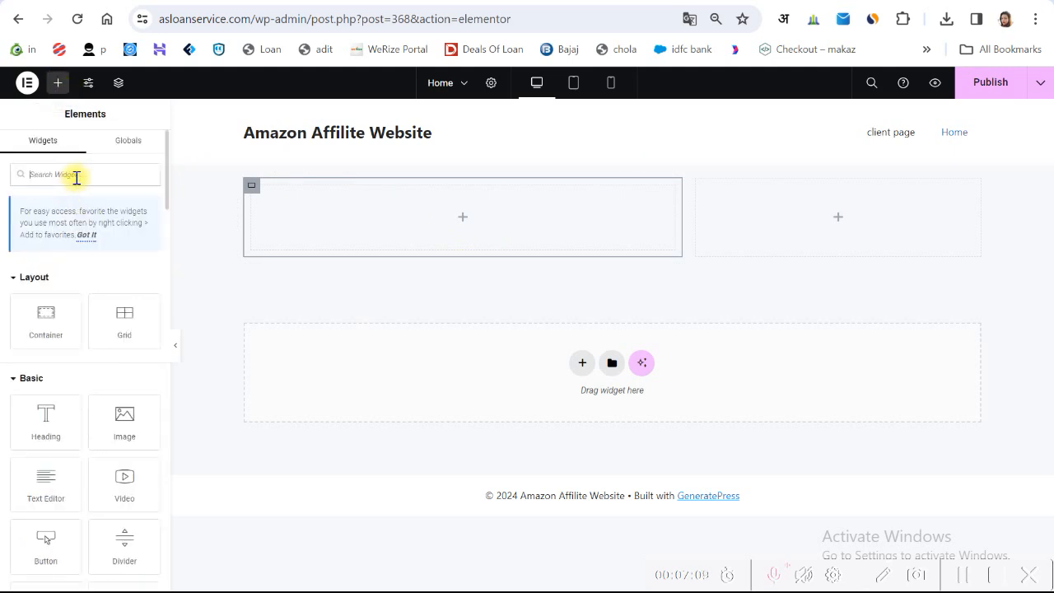
{"action": "type", "text": "for"}
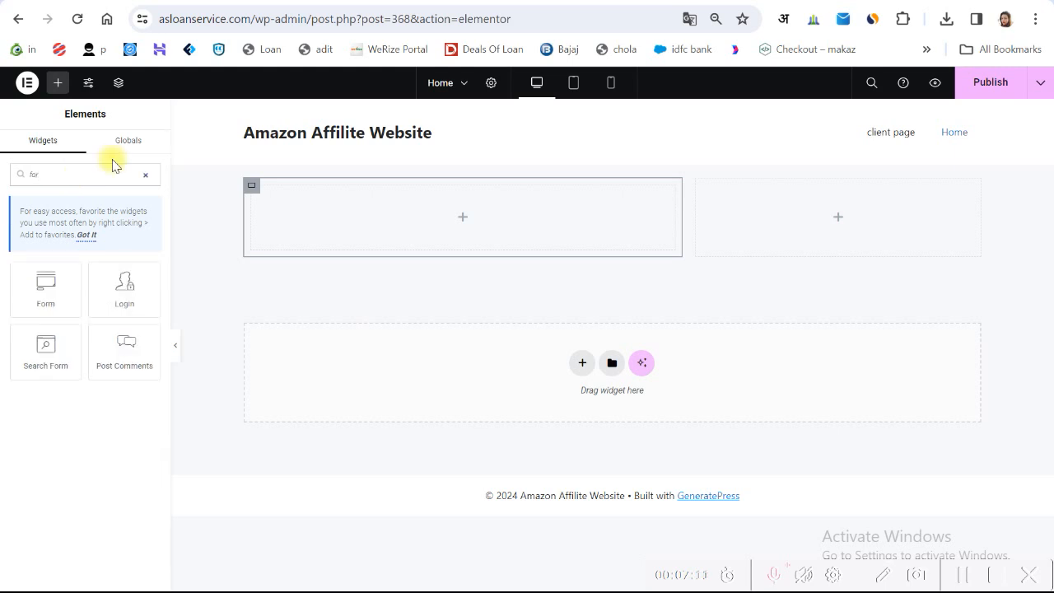
{"action": "left_click_drag", "start_coordinate": [41, 300], "coordinate": [411, 369]}
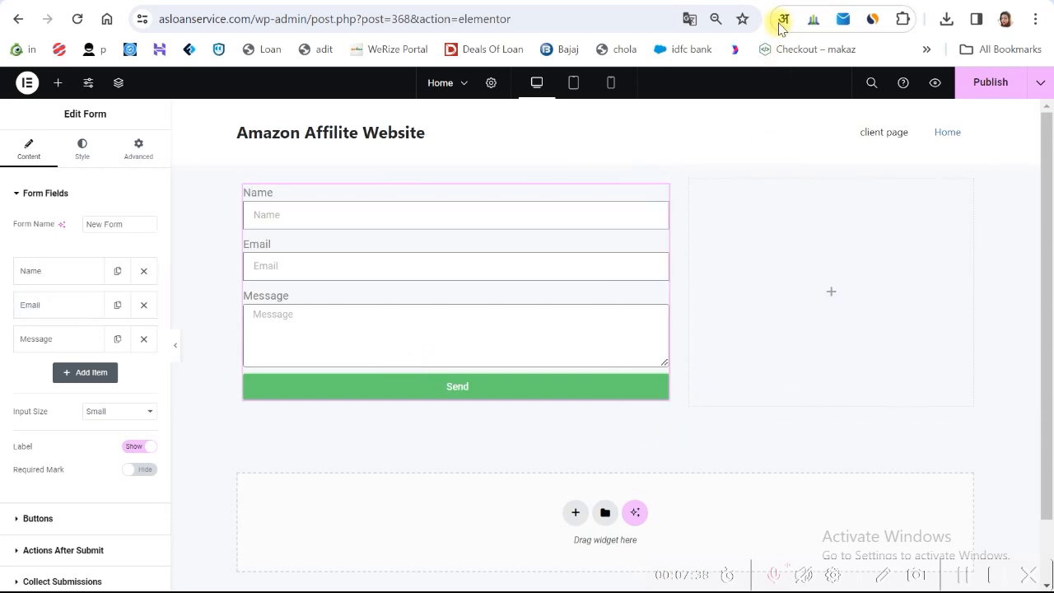
- Switch to the dgtechagency.com site and open the "Download theme & plugin" page from its footer
{"action": "left_click", "coordinate": [461, 2]}
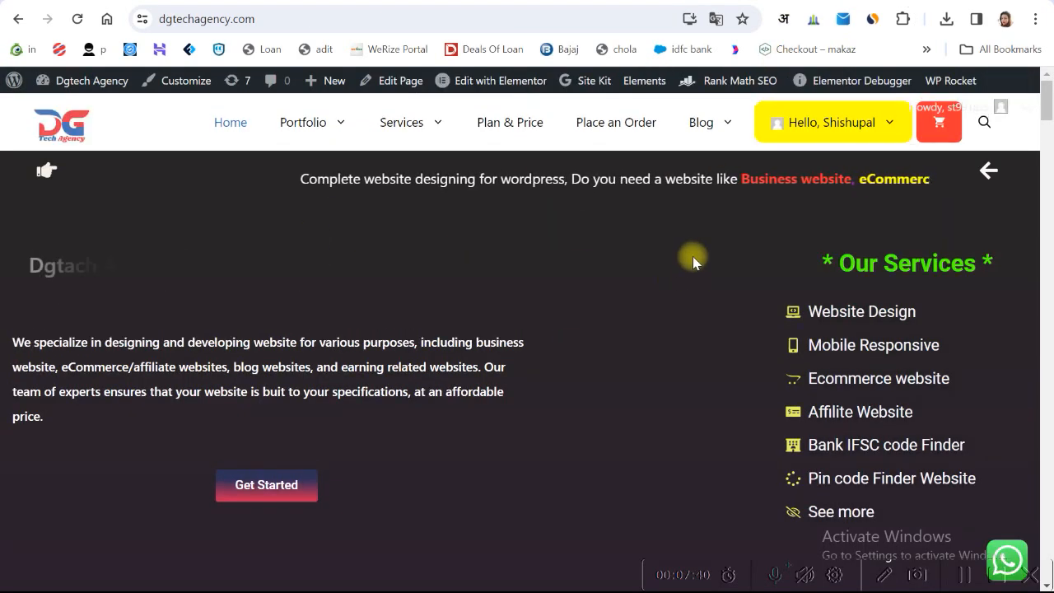
{"action": "scroll", "coordinate": [499, 346], "scroll_direction": "down", "scroll_amount": 2}
{"action": "scroll", "coordinate": [502, 346], "scroll_direction": "up", "scroll_amount": 2}
{"action": "left_click_drag", "start_coordinate": [1052, 152], "coordinate": [1048, 568]}
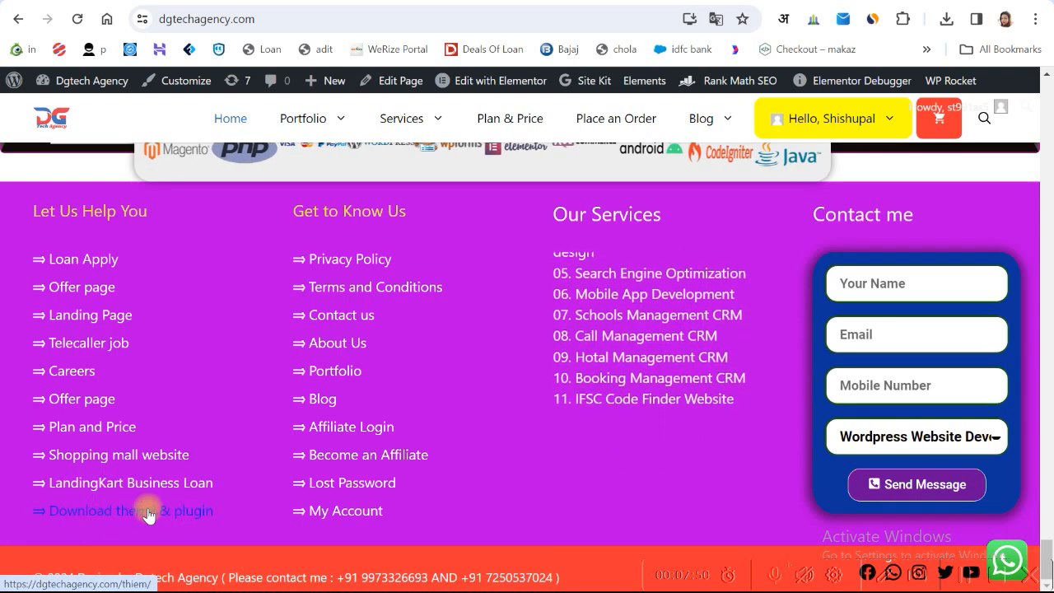
{"action": "left_click", "coordinate": [148, 513]}
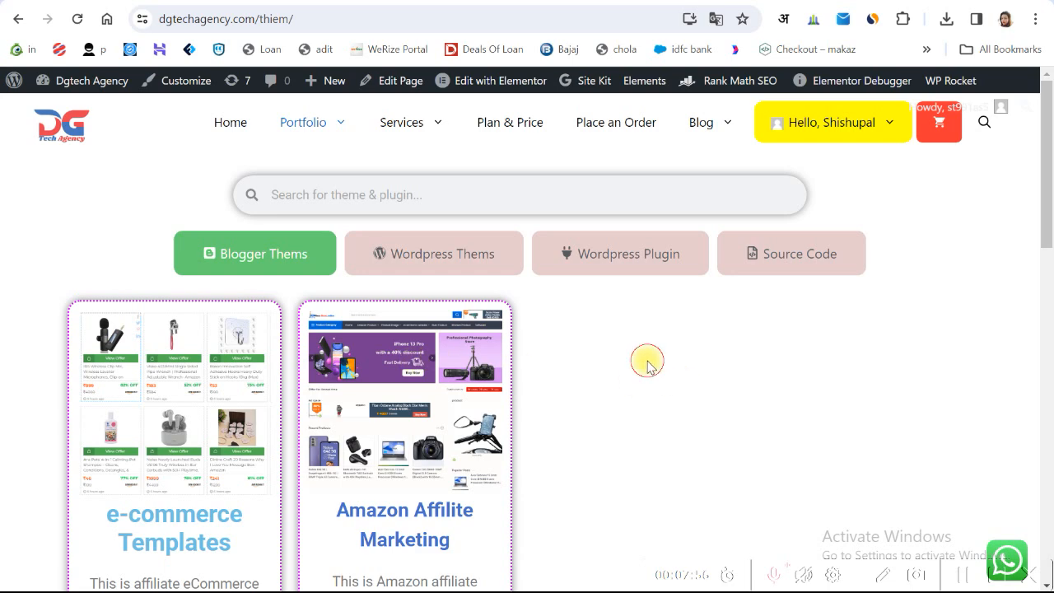
- Look through the Blogger theme listings and open the WordPress themes category
{"action": "scroll", "coordinate": [638, 355], "scroll_direction": "down", "scroll_amount": 2}
{"action": "scroll", "coordinate": [639, 357], "scroll_direction": "up", "scroll_amount": 2}
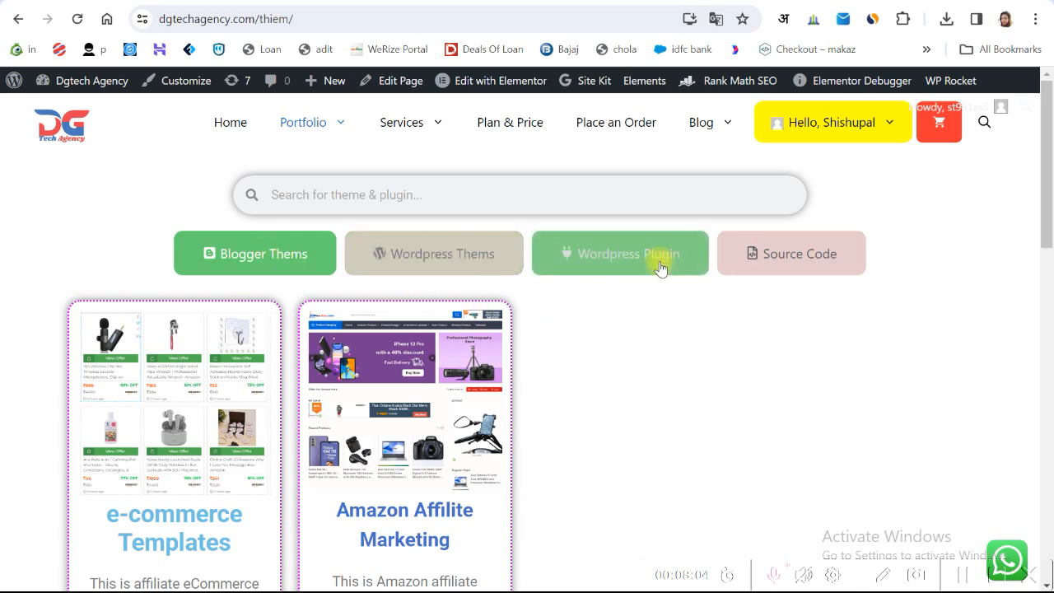
{"action": "left_click", "coordinate": [462, 259]}
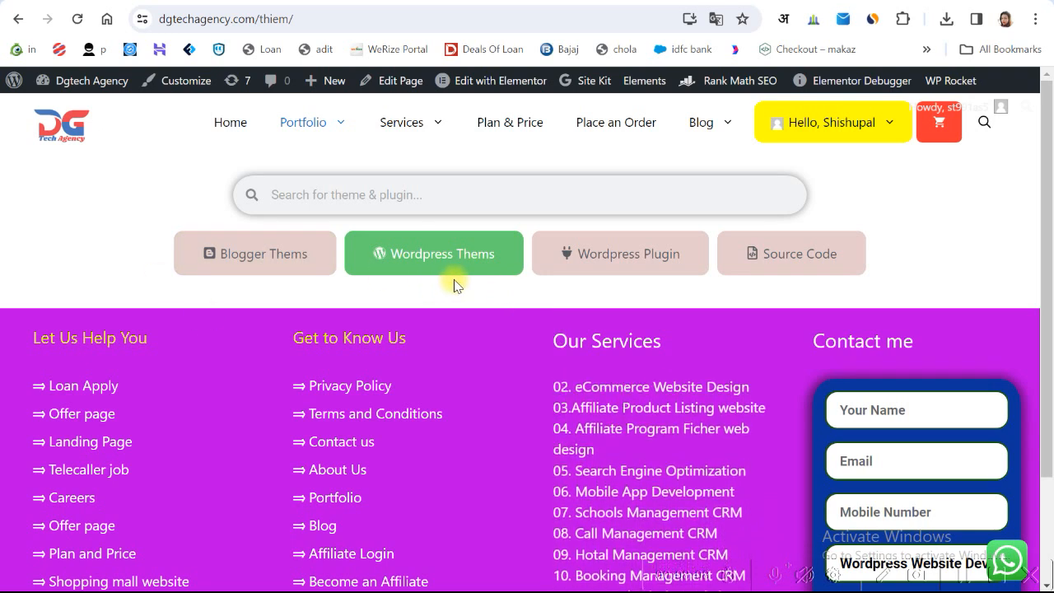
- Open the WordPress Plugin category and examine the plugin cards and their download options, including Elementor Pro
{"action": "left_click", "coordinate": [626, 252]}
{"action": "scroll", "coordinate": [502, 353], "scroll_direction": "down", "scroll_amount": 1}
{"action": "scroll", "coordinate": [501, 353], "scroll_direction": "down", "scroll_amount": 1}
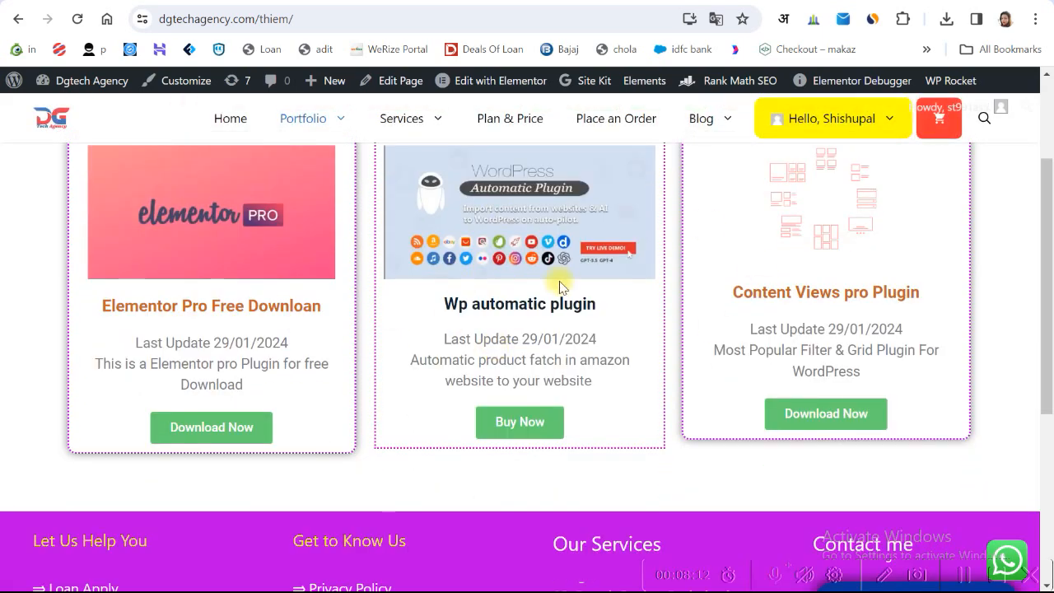
{"action": "scroll", "coordinate": [558, 284], "scroll_direction": "up", "scroll_amount": 1}
{"action": "scroll", "coordinate": [566, 296], "scroll_direction": "down", "scroll_amount": 1}
{"action": "scroll", "coordinate": [561, 321], "scroll_direction": "up", "scroll_amount": 2}
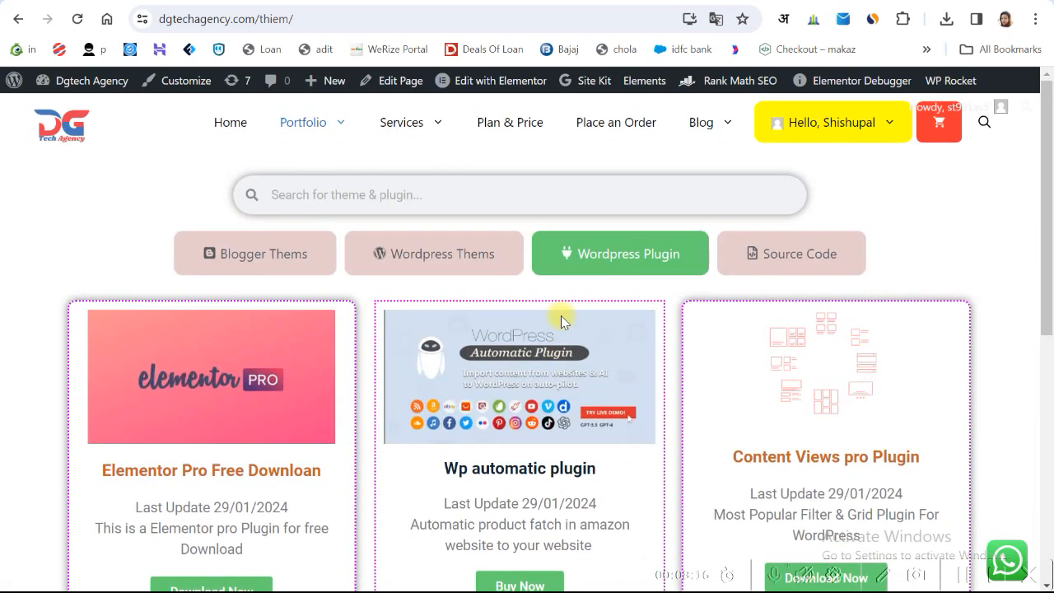
{"action": "scroll", "coordinate": [561, 319], "scroll_direction": "down", "scroll_amount": 2}
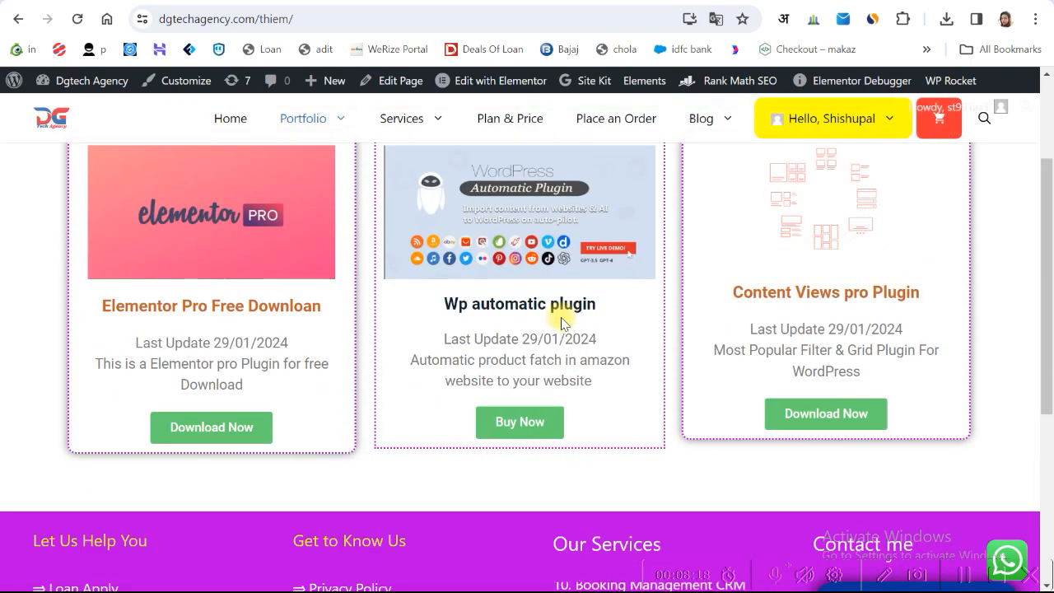
{"action": "scroll", "coordinate": [561, 321], "scroll_direction": "up", "scroll_amount": 1}
{"action": "scroll", "coordinate": [561, 321], "scroll_direction": "down", "scroll_amount": 1}
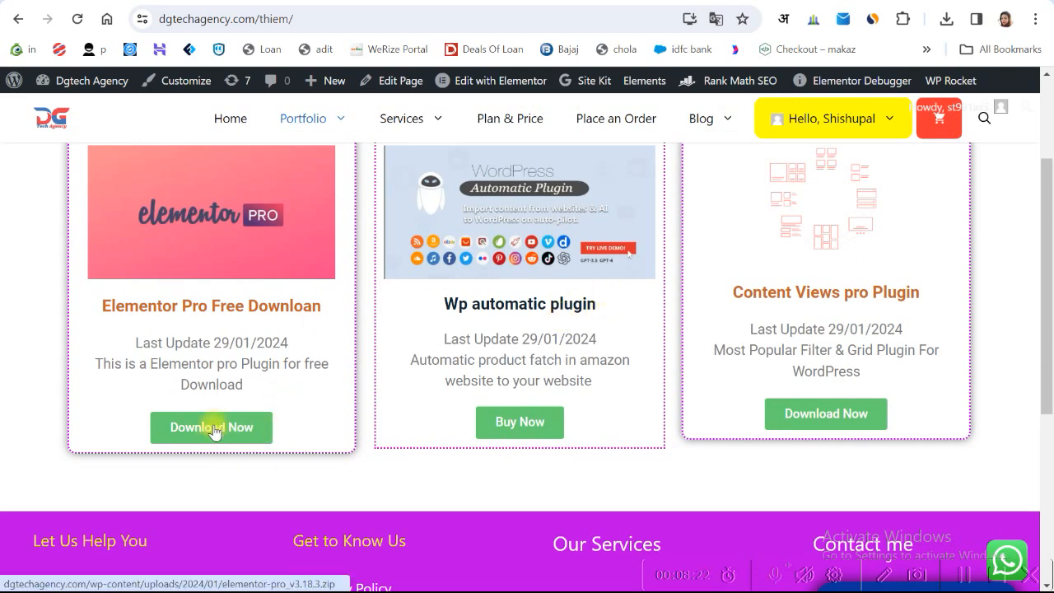
{"action": "scroll", "coordinate": [473, 374], "scroll_direction": "up", "scroll_amount": 1}
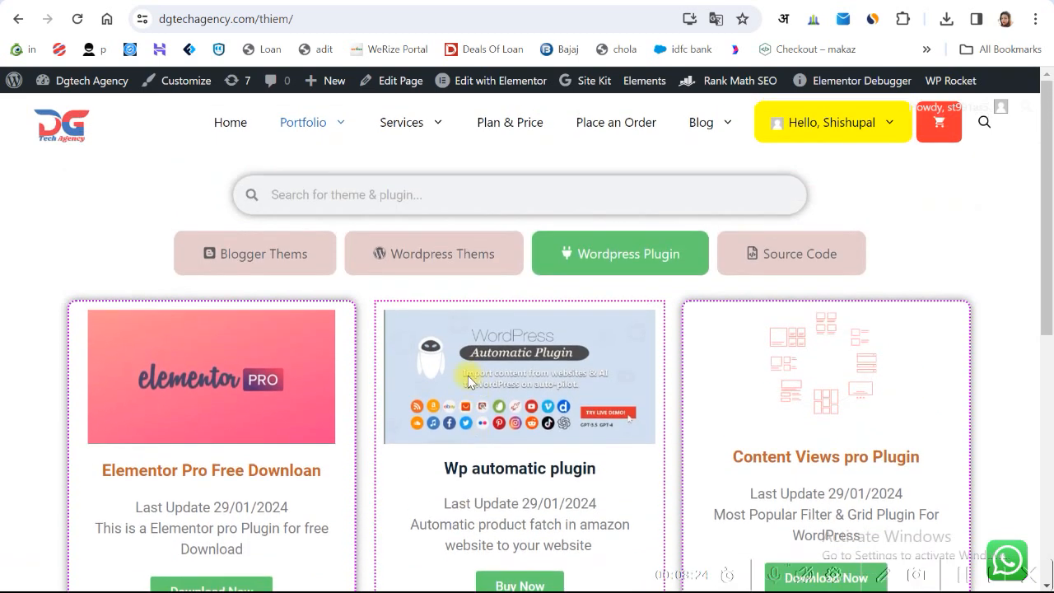
{"action": "scroll", "coordinate": [592, 325], "scroll_direction": "down", "scroll_amount": 1}
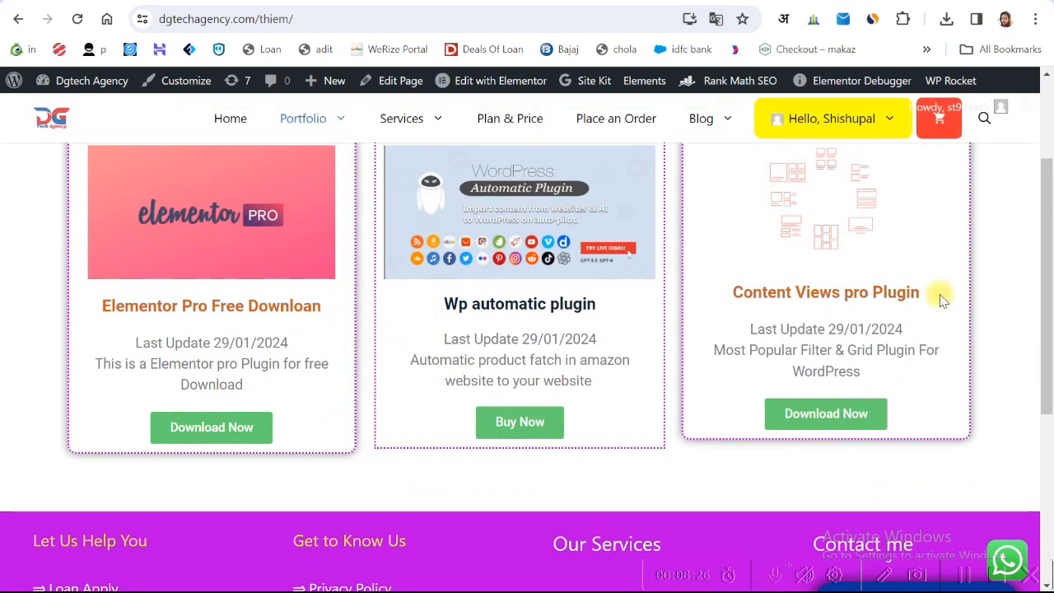
- Examine the Content Views pro Plugin entry by highlighting its title, and clear the highlight
{"action": "left_click_drag", "start_coordinate": [746, 290], "coordinate": [859, 291]}
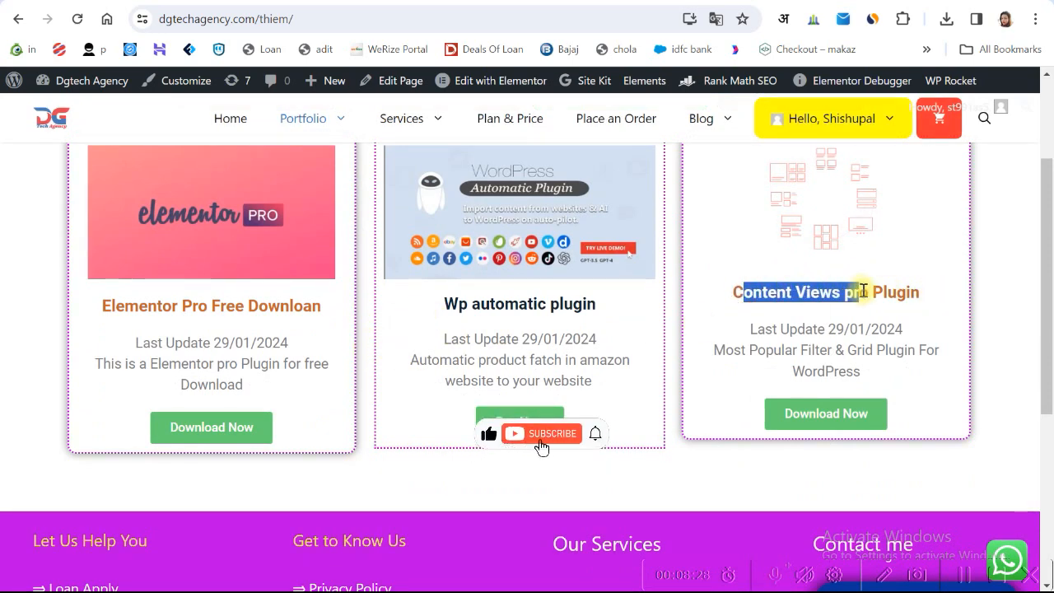
{"action": "left_click", "coordinate": [835, 464]}
{"action": "left_click_drag", "start_coordinate": [769, 292], "coordinate": [887, 293]}
{"action": "left_click", "coordinate": [745, 450]}
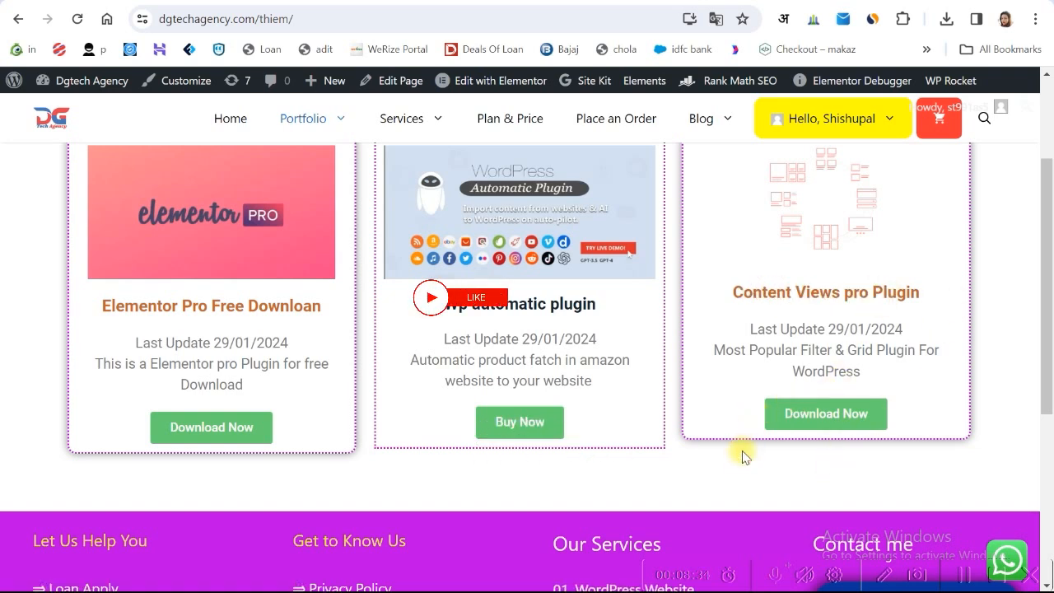
- Return to the Elementor page editor, hide the form's field labels and delete its Message field
{"action": "left_click", "coordinate": [582, 2]}
{"action": "left_click", "coordinate": [467, 2]}
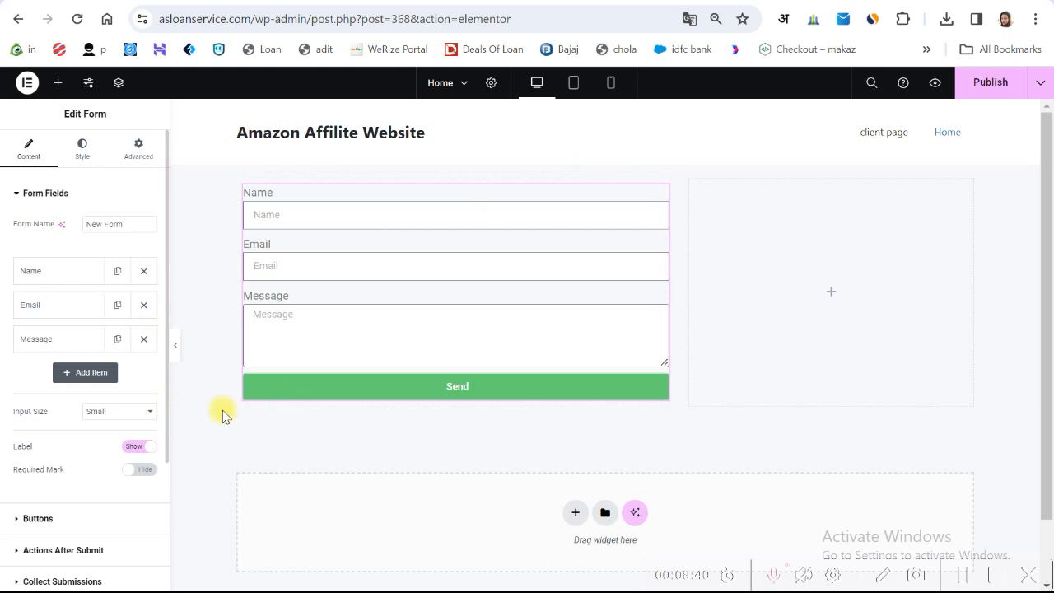
{"action": "left_click", "coordinate": [134, 447]}
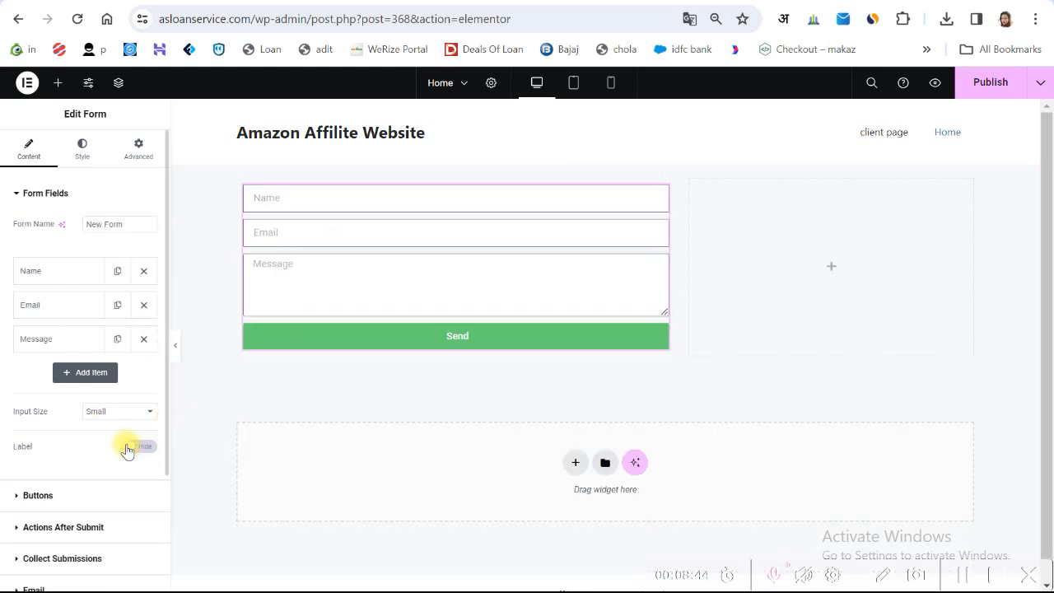
{"action": "left_click", "coordinate": [144, 338]}
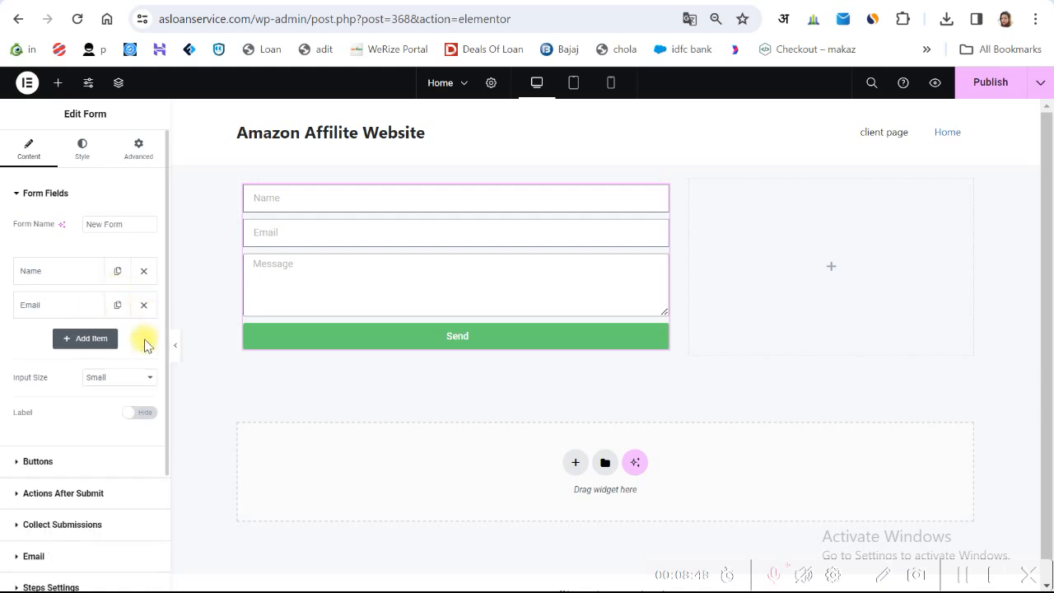
- Set the column width of the form's Name and Email fields to 30% each
{"action": "left_click", "coordinate": [68, 275]}
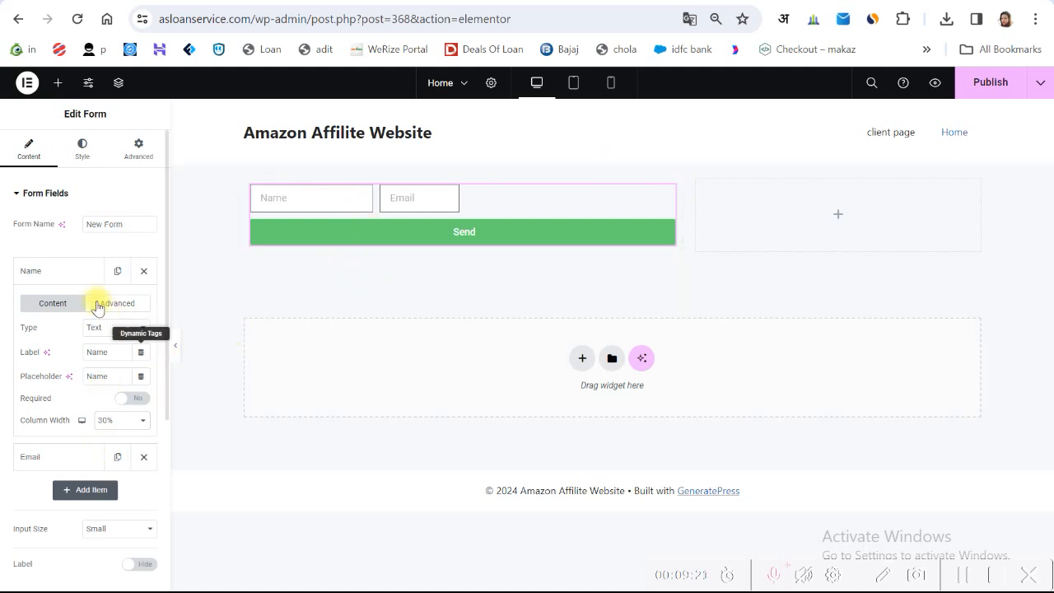
{"action": "left_click", "coordinate": [82, 274]}
{"action": "left_click", "coordinate": [82, 305]}
{"action": "left_click", "coordinate": [107, 454]}
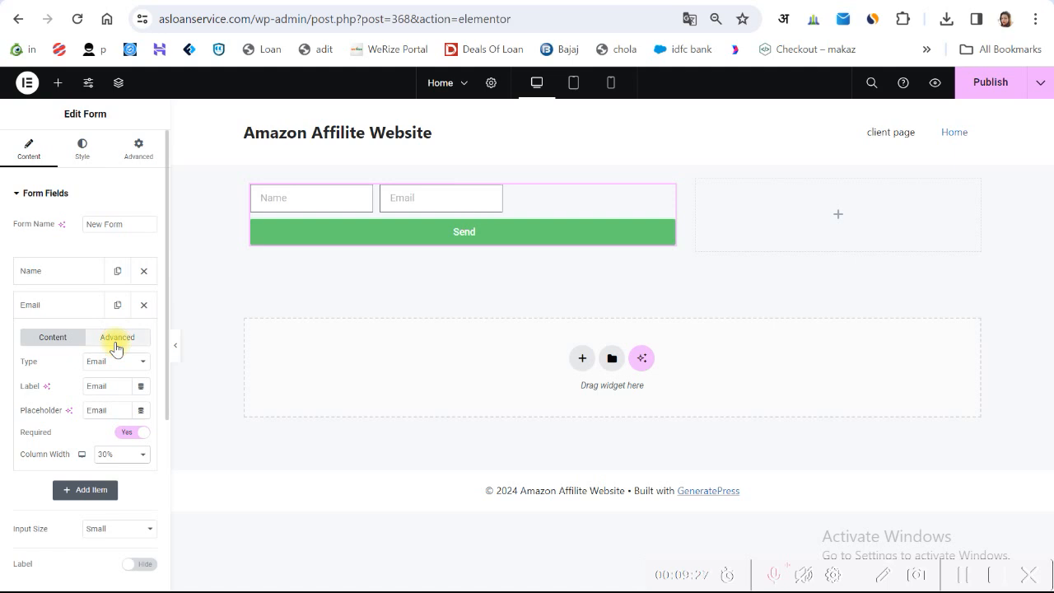
{"action": "left_click", "coordinate": [78, 303]}
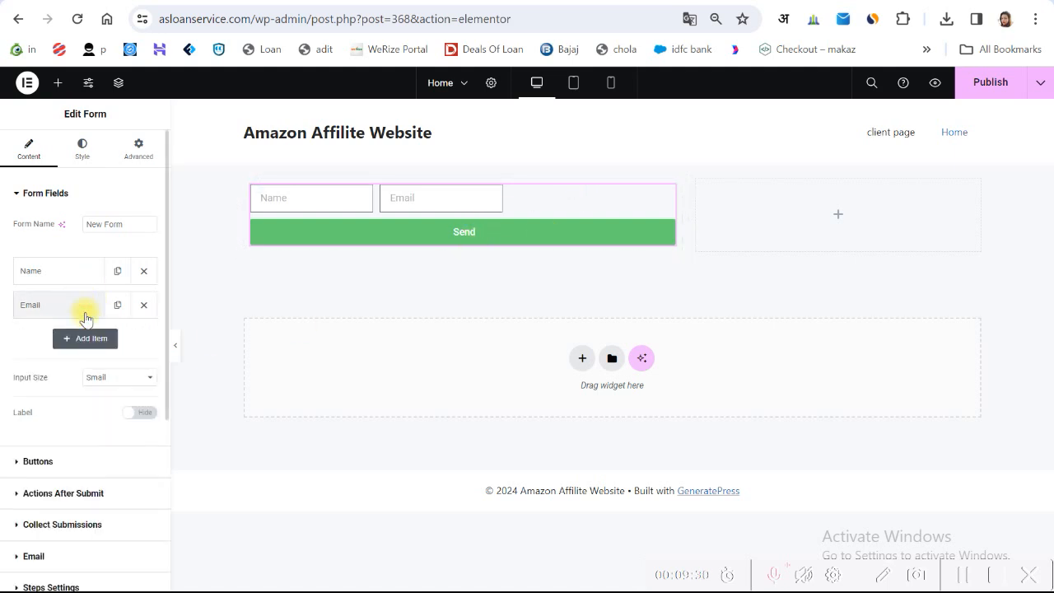
- Set the column width of the form's submit button to 30%
{"action": "left_click", "coordinate": [57, 458]}
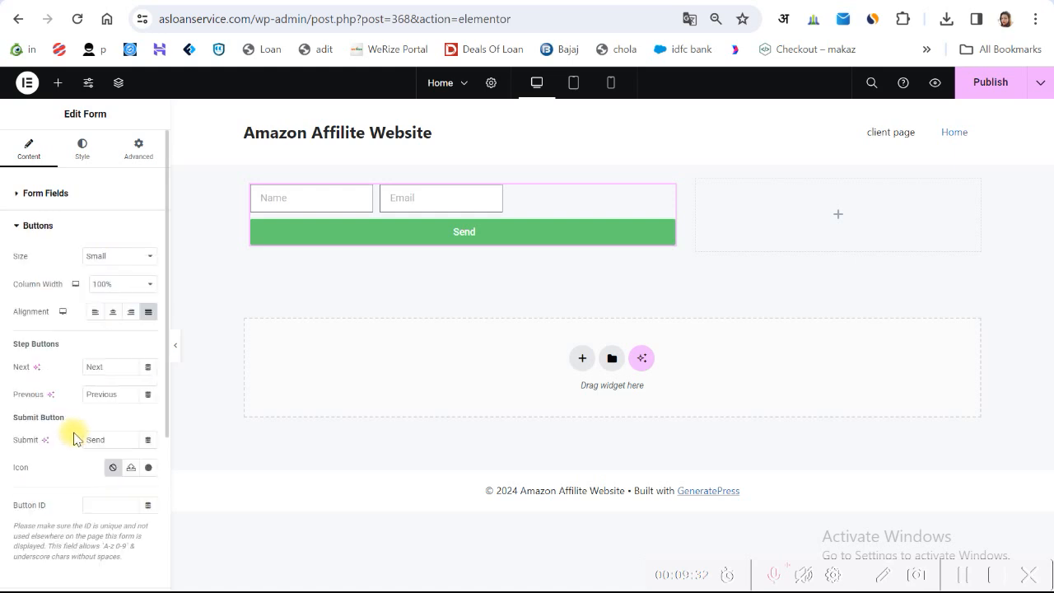
{"action": "left_click", "coordinate": [117, 284]}
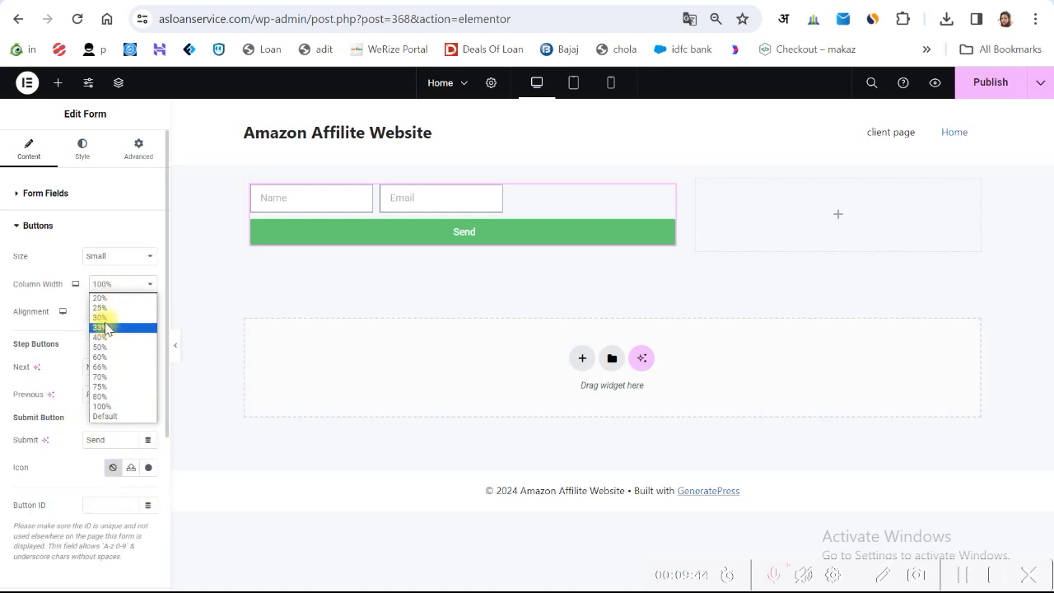
{"action": "left_click", "coordinate": [105, 318]}
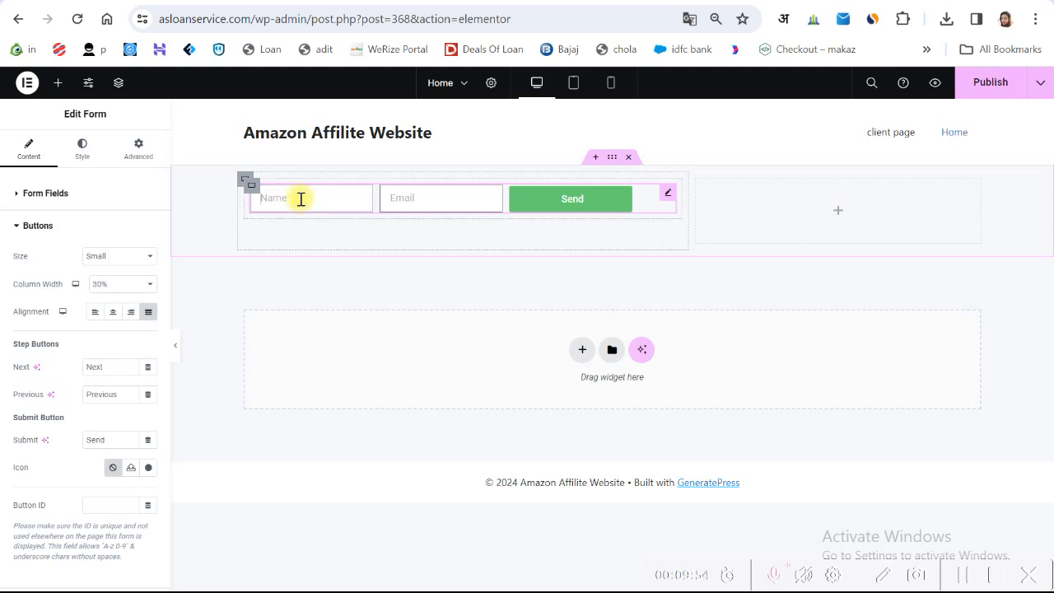
- Check the category dropdown in the demo shop's search bar and change the form's Name field type to Select
{"action": "left_click", "coordinate": [23, 198]}
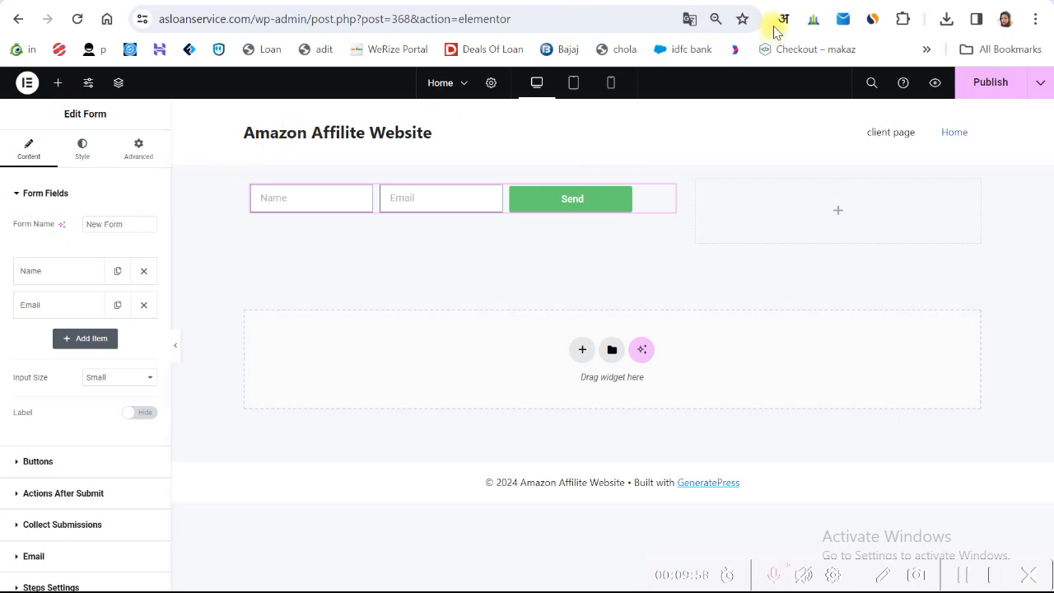
{"action": "left_click", "coordinate": [684, 2]}
{"action": "left_click", "coordinate": [316, 207]}
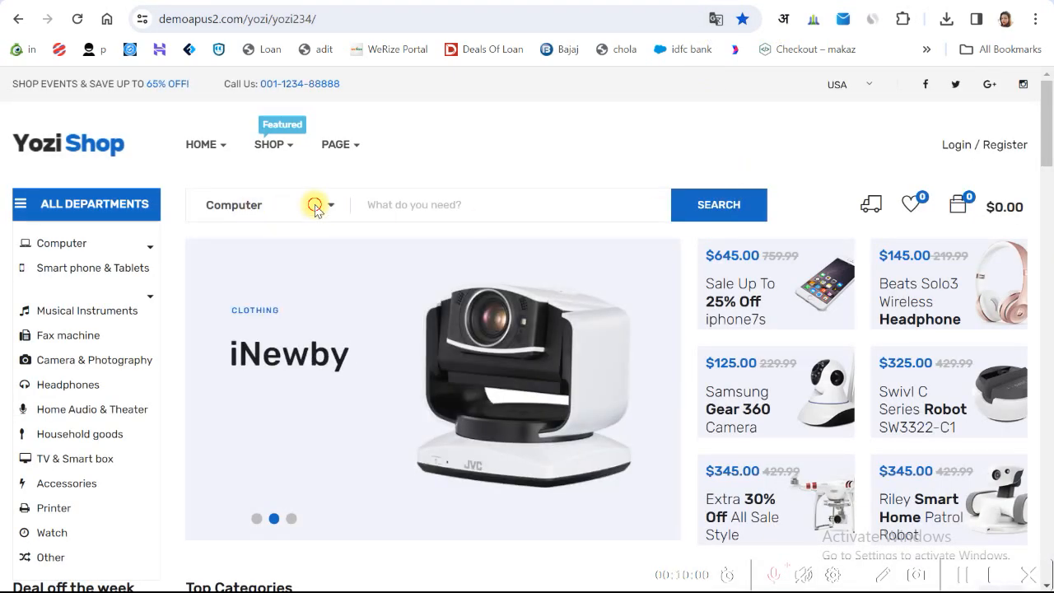
{"action": "left_click", "coordinate": [316, 208]}
{"action": "left_click", "coordinate": [577, 2]}
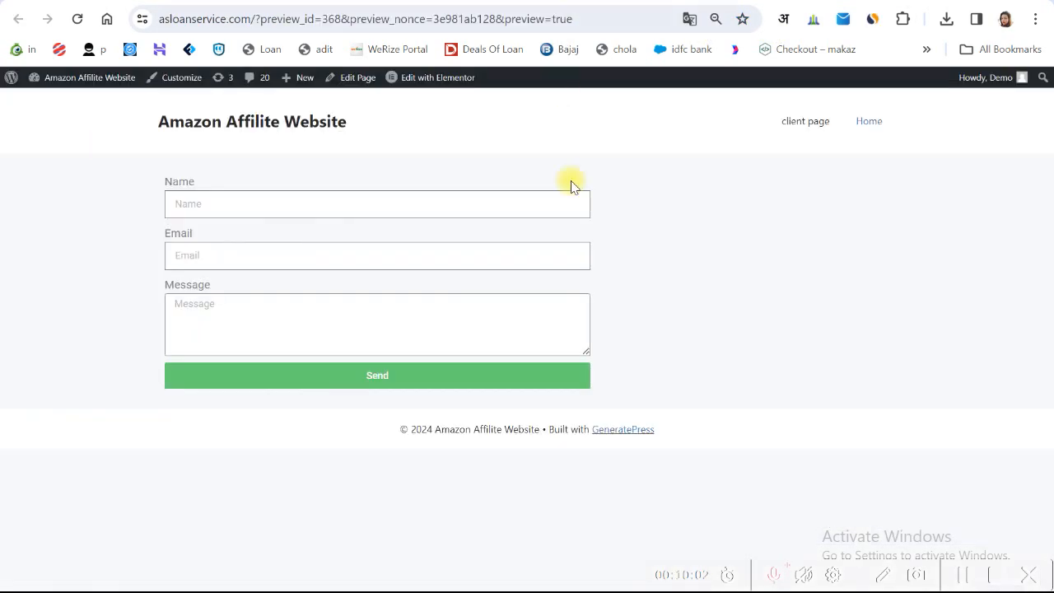
{"action": "left_click", "coordinate": [404, 3]}
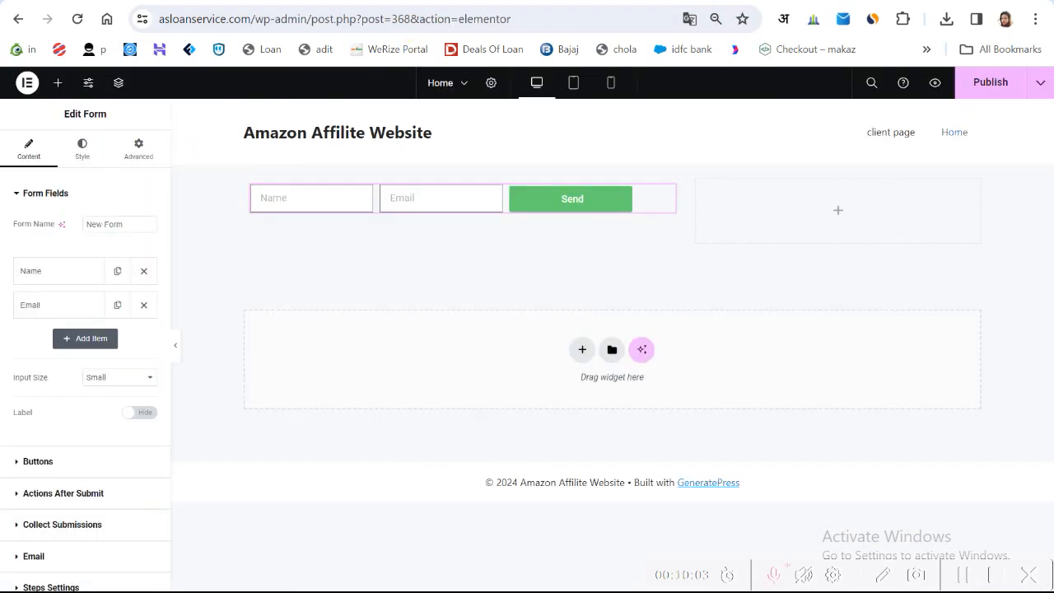
{"action": "left_click", "coordinate": [71, 282]}
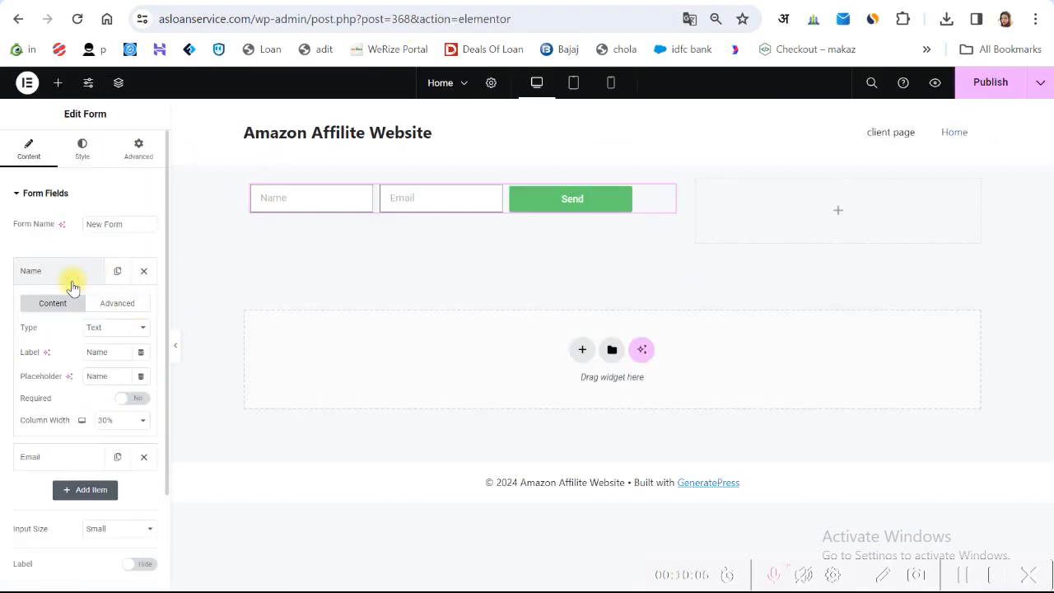
{"action": "left_click", "coordinate": [104, 329]}
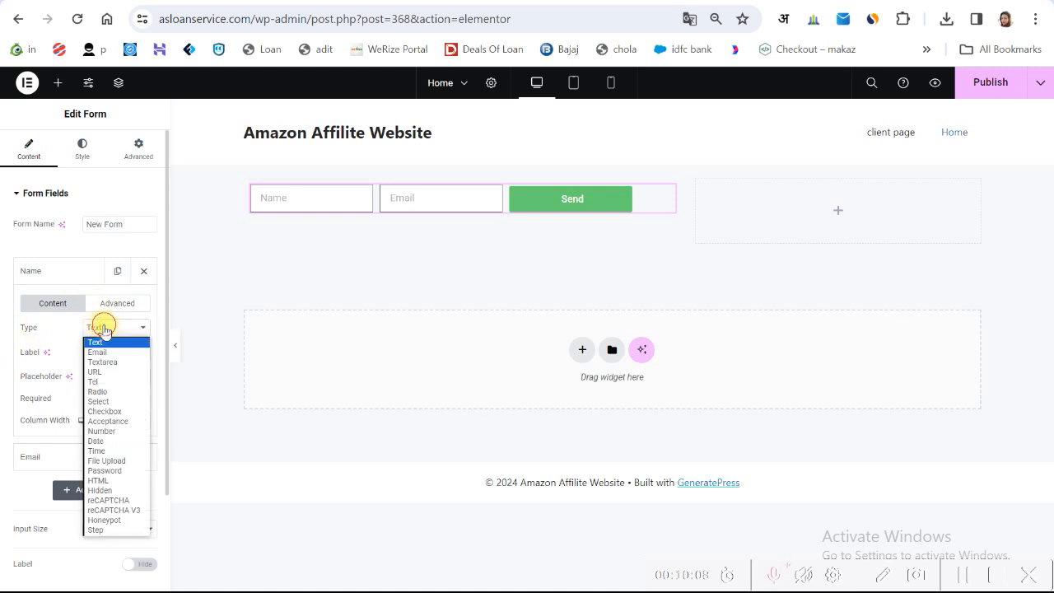
{"action": "left_click", "coordinate": [103, 401]}
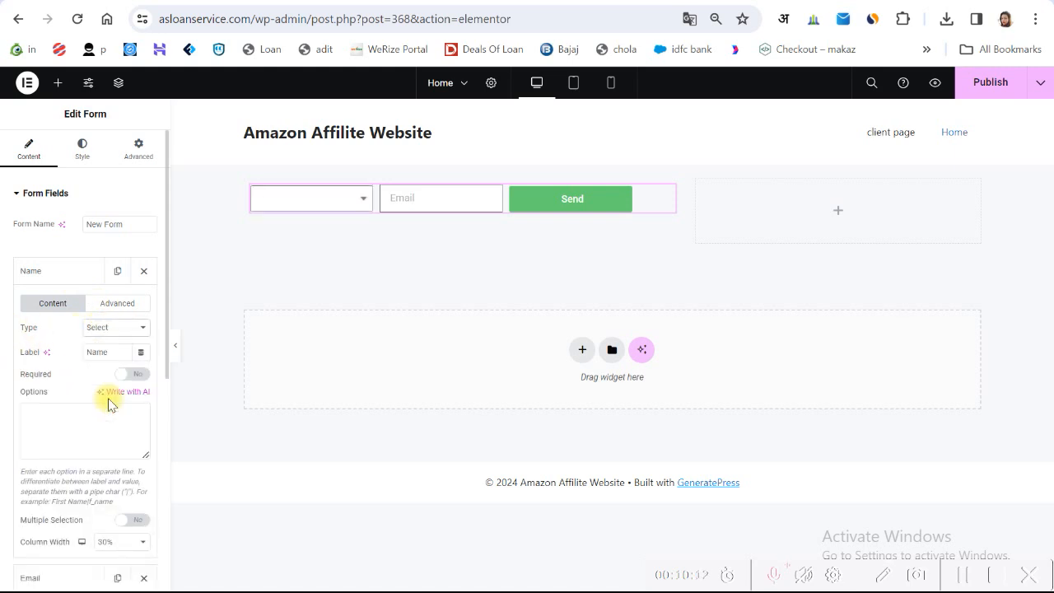
- Test the form's empty dropdown on the canvas and examine the category list in the demo shop's search bar
{"action": "left_click", "coordinate": [319, 202]}
{"action": "left_click", "coordinate": [320, 202]}
{"action": "left_click", "coordinate": [319, 202]}
{"action": "left_click", "coordinate": [319, 204]}
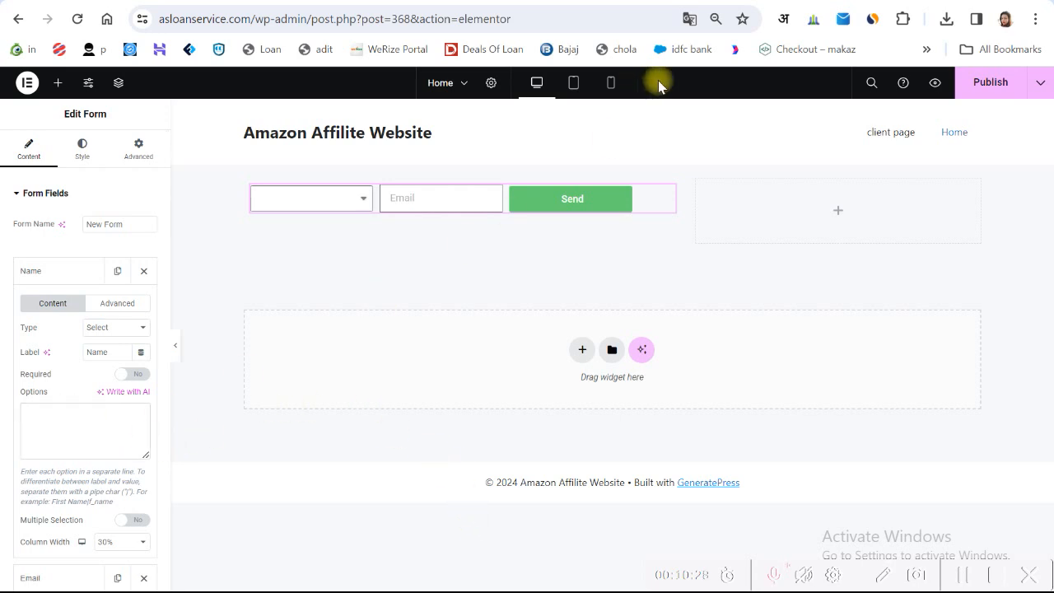
{"action": "left_click", "coordinate": [670, 2]}
{"action": "left_click", "coordinate": [300, 210]}
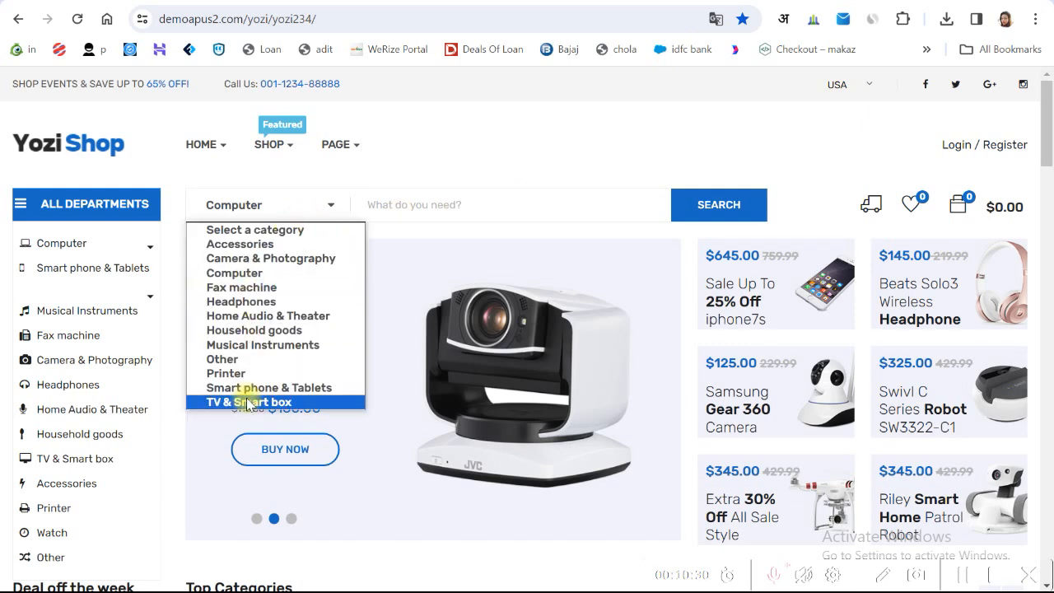
{"action": "left_click", "coordinate": [301, 202]}
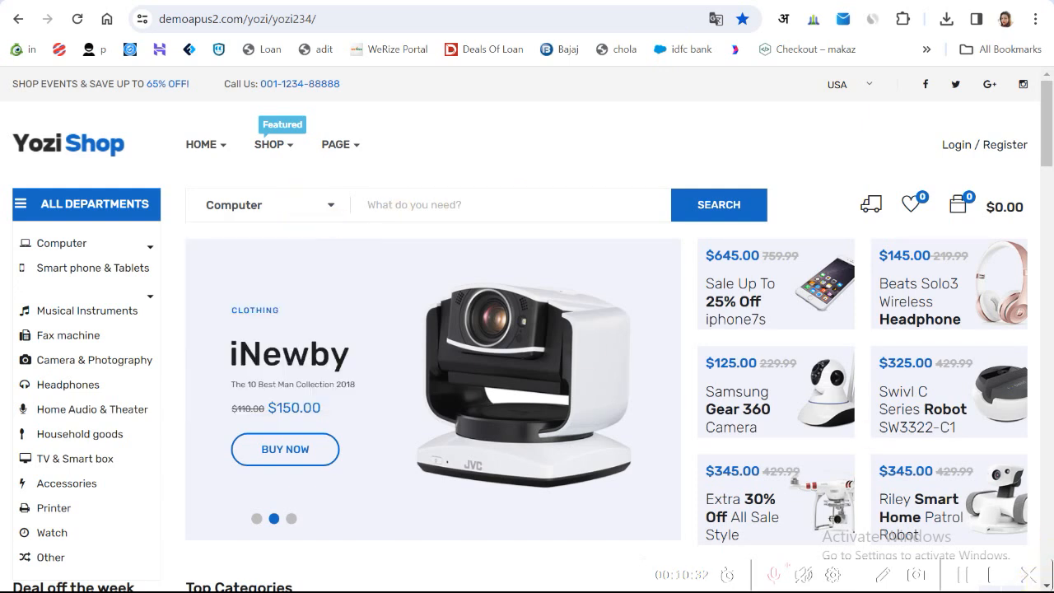
- Copy the whole category list, Accessories through Category, from the catogary Notepad file into the Name field's options
{"action": "left_click", "coordinate": [964, 579]}
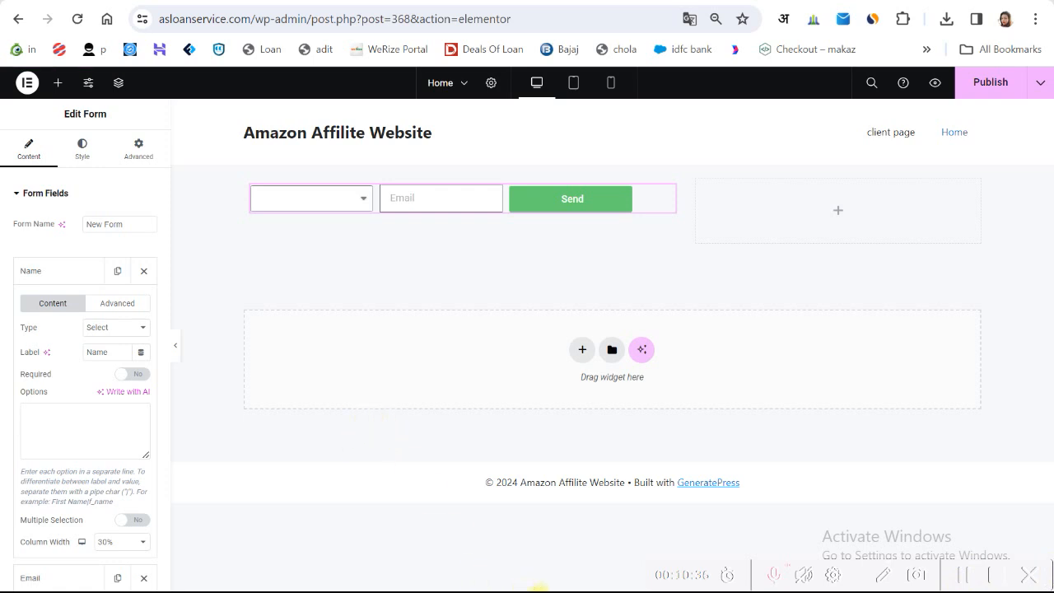
{"action": "key", "text": "alt+Tab"}
{"action": "left_click_drag", "start_coordinate": [325, 186], "coordinate": [793, 228]}
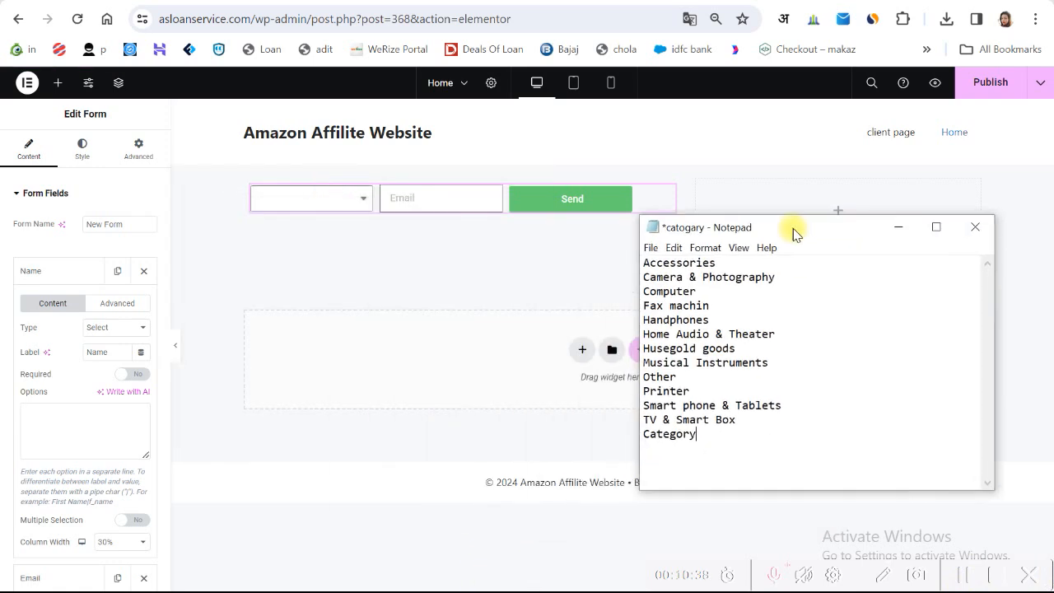
{"action": "left_click_drag", "start_coordinate": [648, 262], "coordinate": [716, 447]}
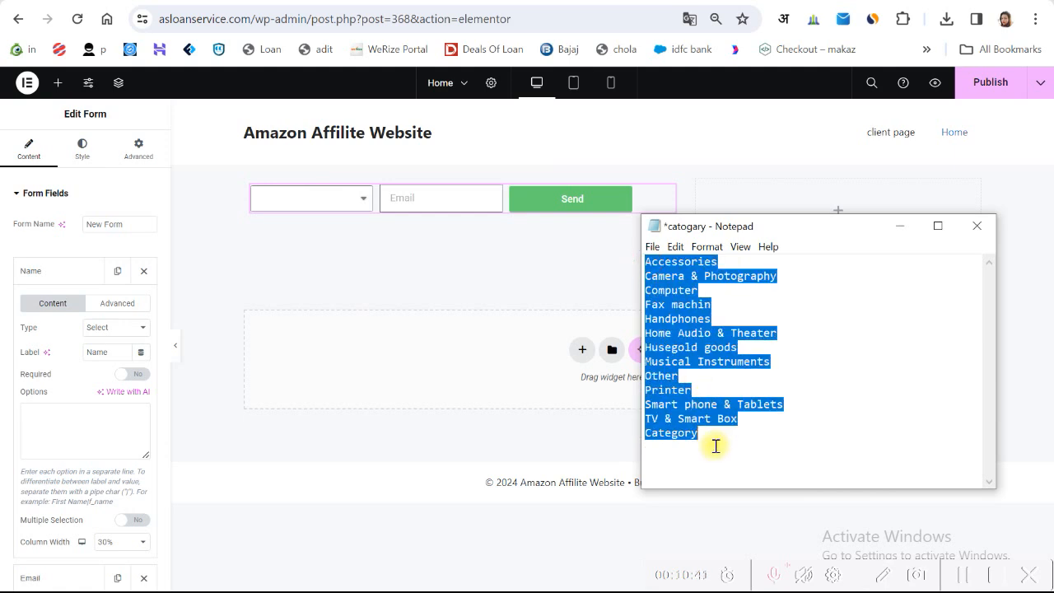
{"action": "left_click", "coordinate": [901, 226]}
{"action": "left_click", "coordinate": [50, 409]}
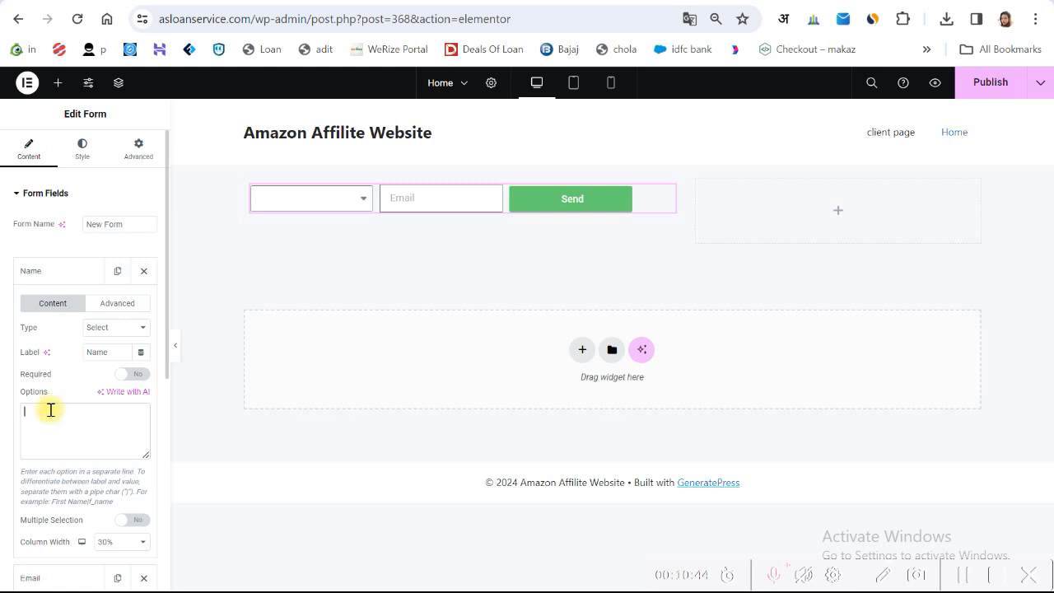
{"action": "key", "text": "ctrl+v"}
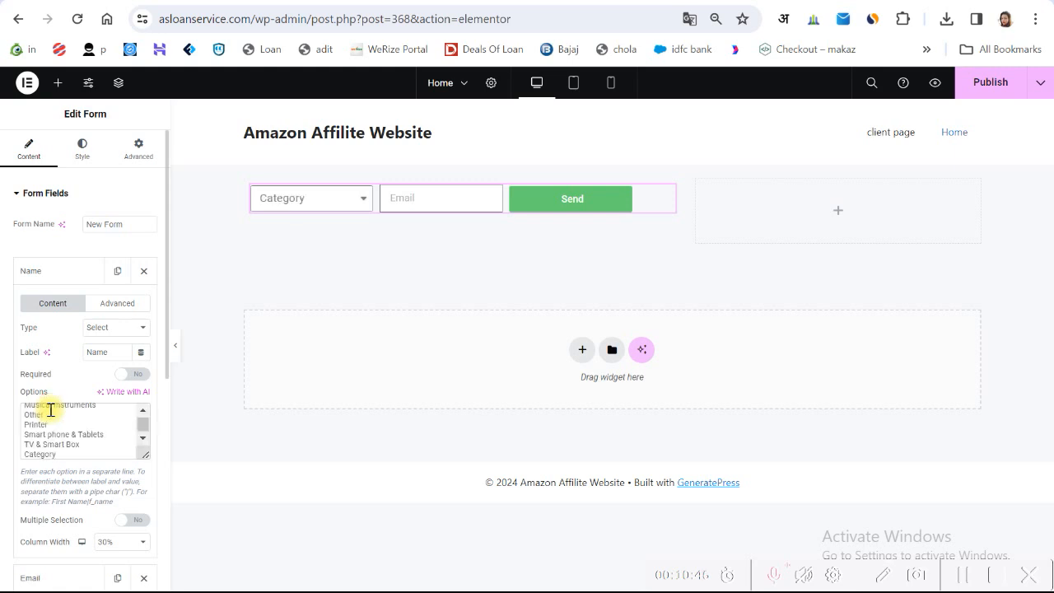
{"action": "scroll", "coordinate": [69, 421], "scroll_direction": "up", "scroll_amount": 5}
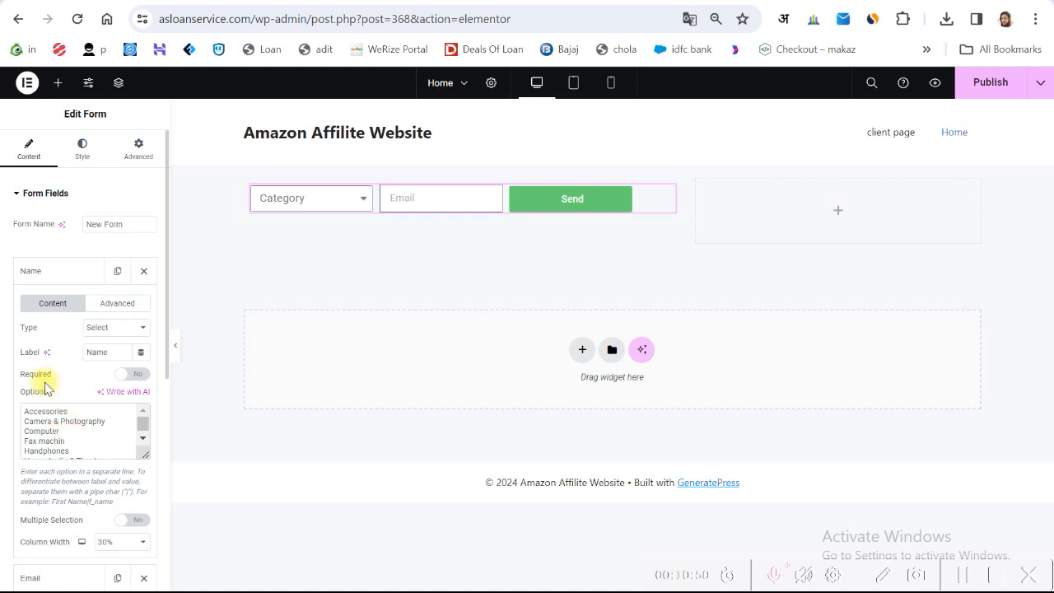
- Try making the Name field required and check the category options in its dropdown on the canvas
{"action": "left_click", "coordinate": [138, 381]}
{"action": "left_click", "coordinate": [272, 199]}
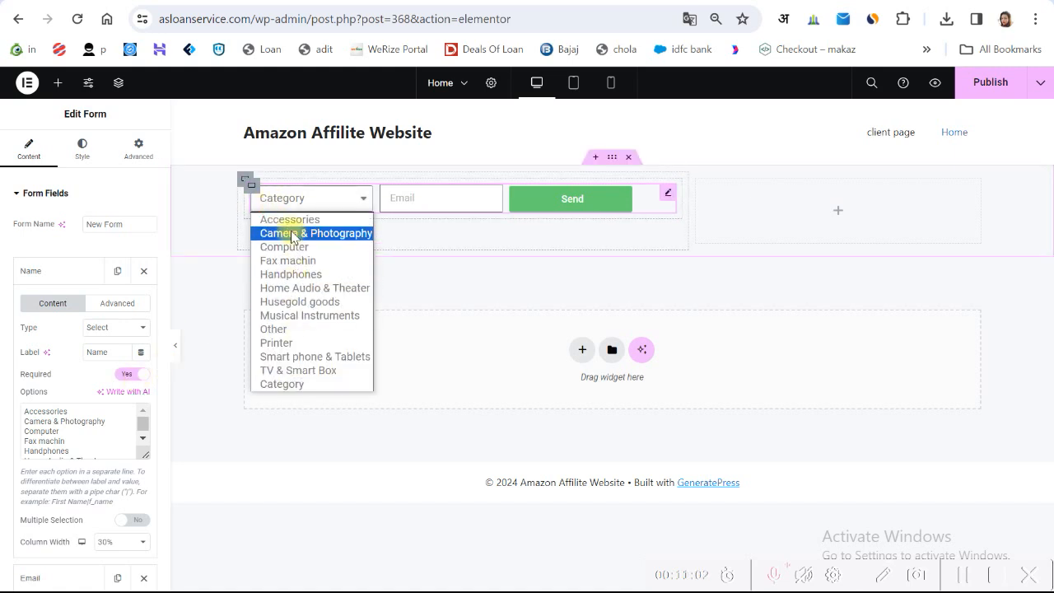
{"action": "left_click", "coordinate": [302, 197]}
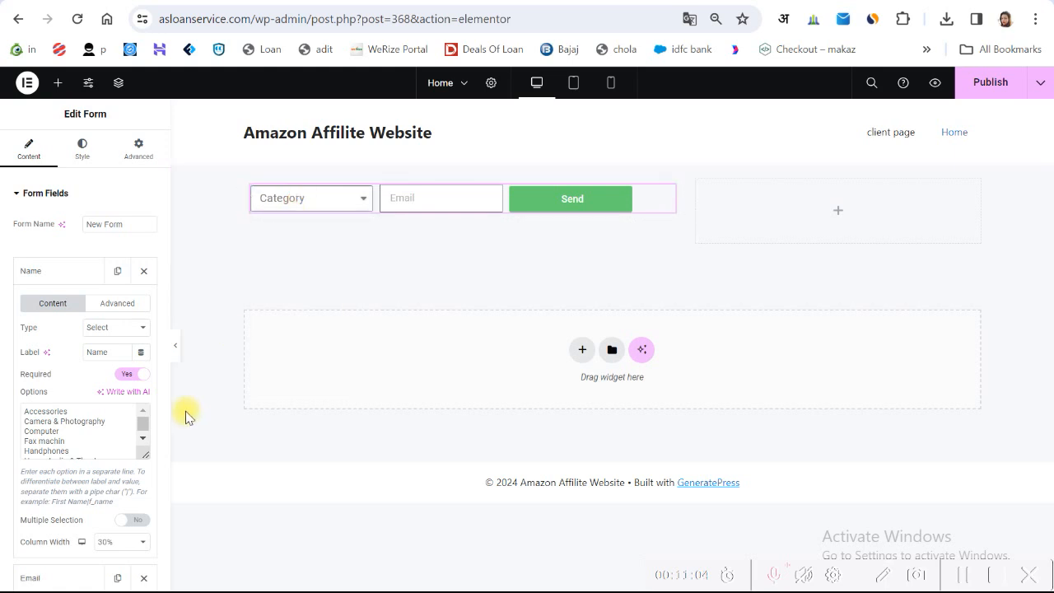
{"action": "left_click", "coordinate": [130, 375]}
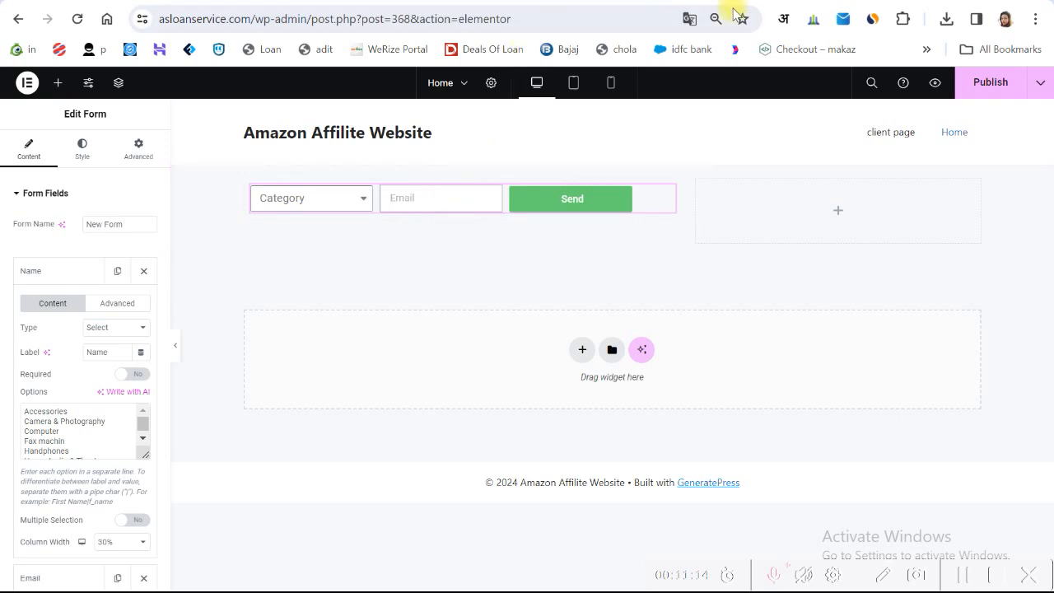
- Check the search text box on the demo shop and change the form's Email field type to Text
{"action": "left_click", "coordinate": [674, 2]}
{"action": "left_click", "coordinate": [414, 209]}
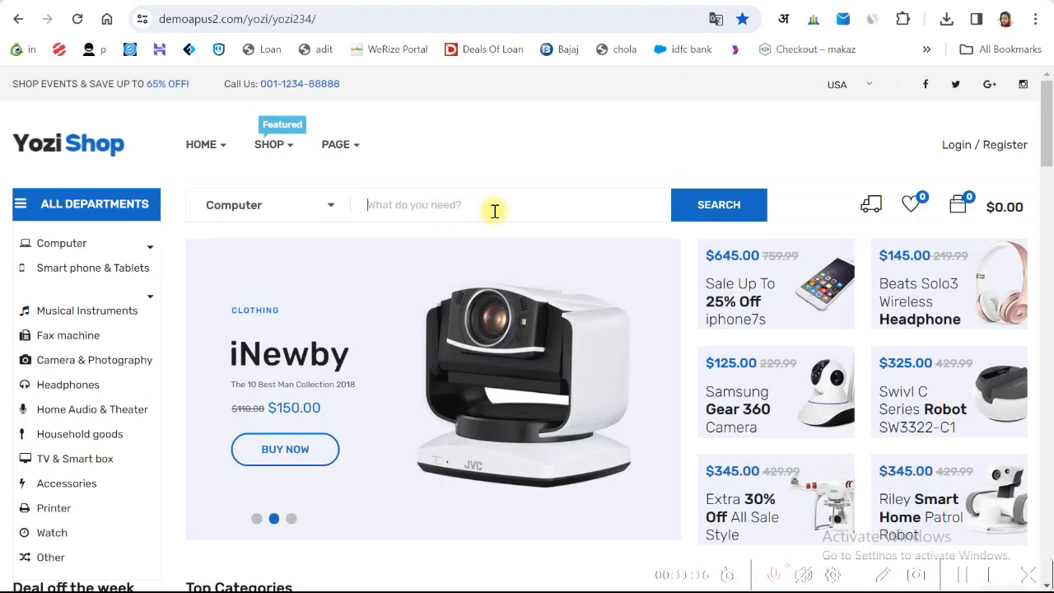
{"action": "left_click", "coordinate": [574, 2]}
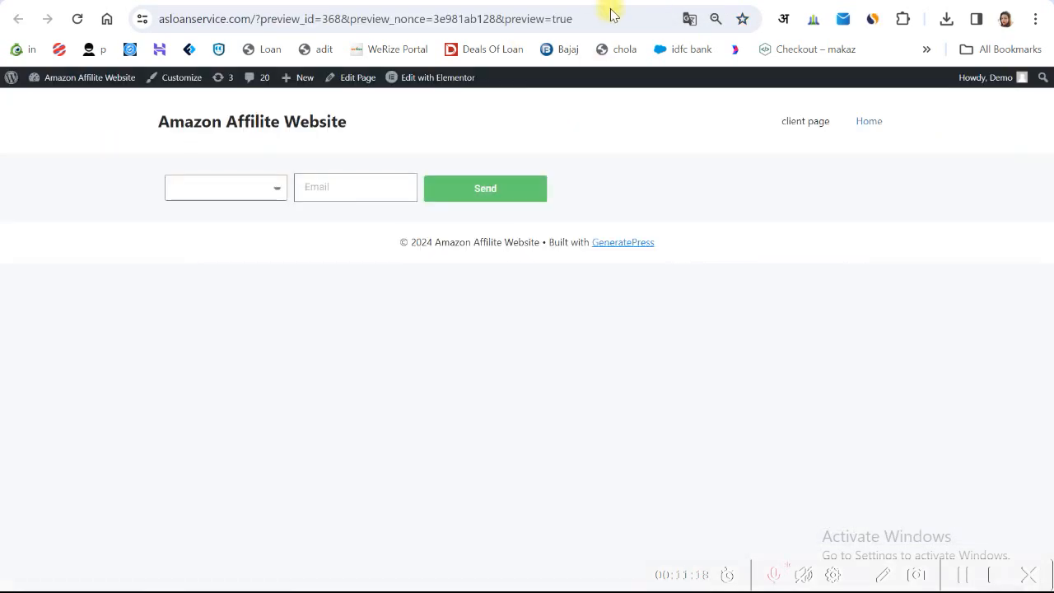
{"action": "left_click", "coordinate": [428, 3]}
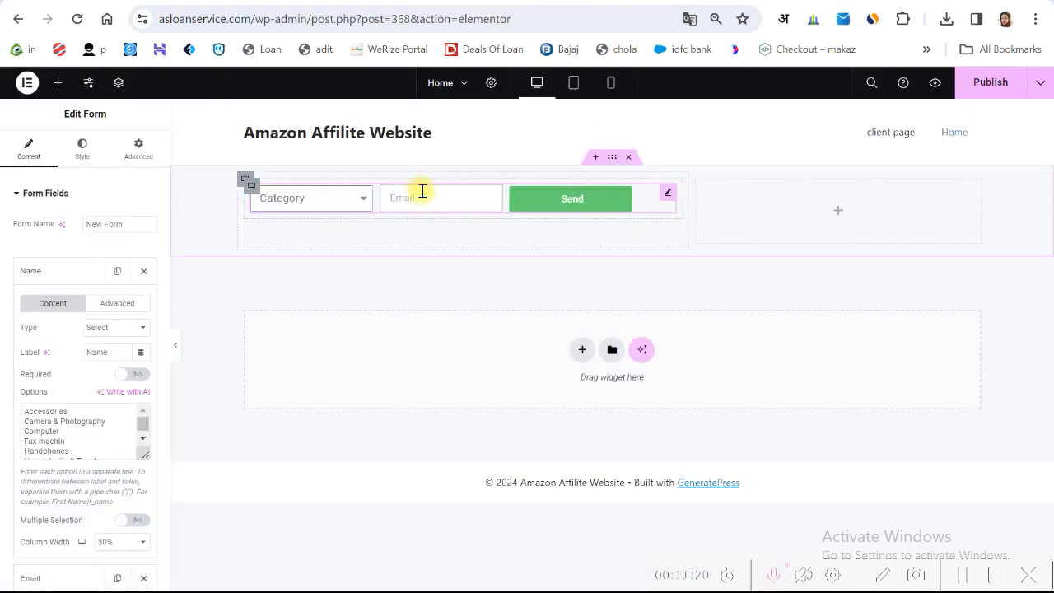
{"action": "left_click", "coordinate": [65, 279]}
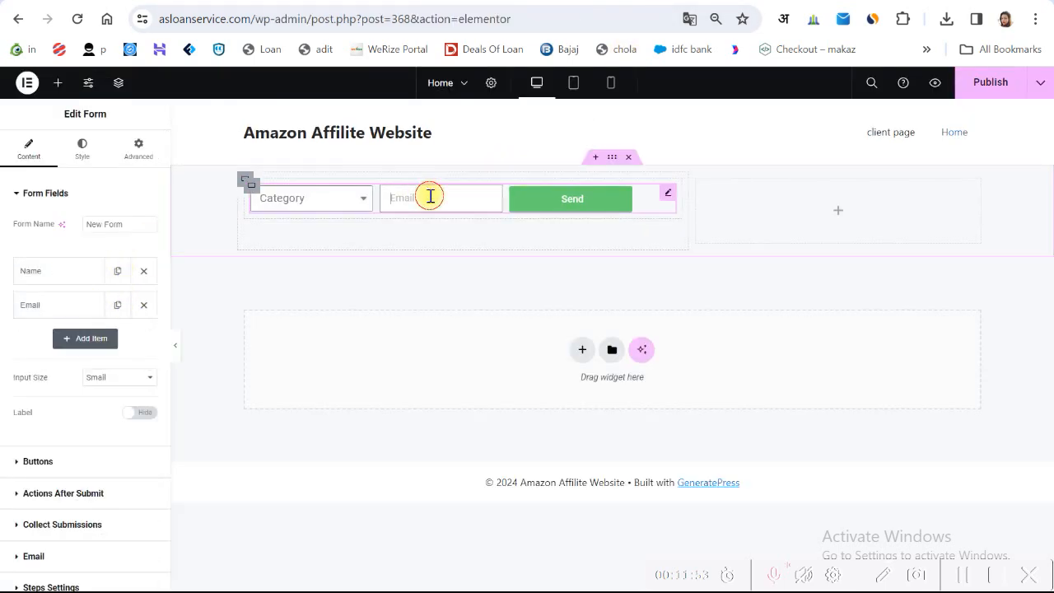
{"action": "left_click", "coordinate": [59, 307]}
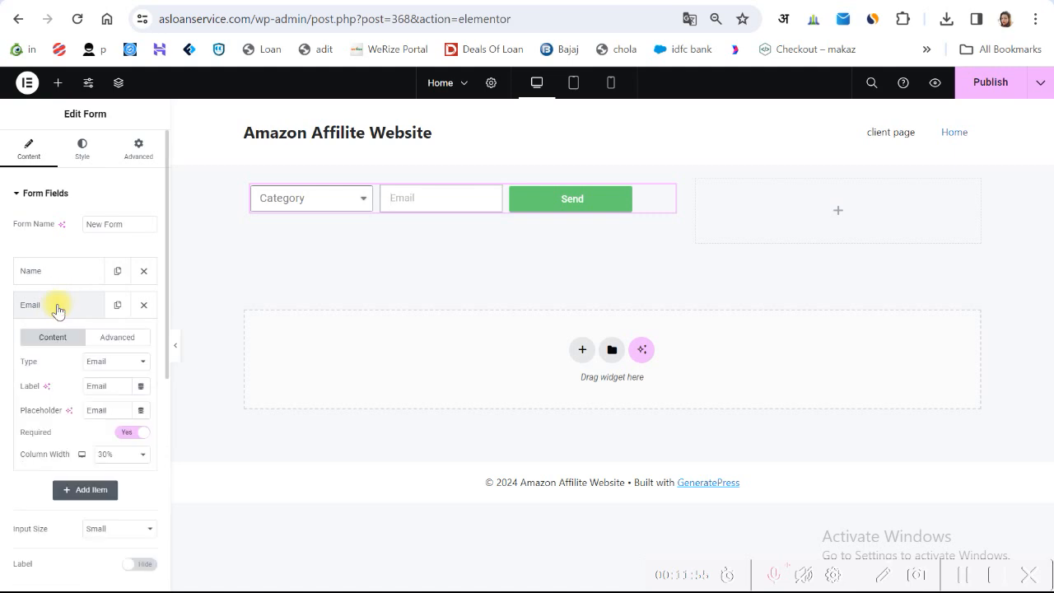
{"action": "left_click", "coordinate": [112, 361]}
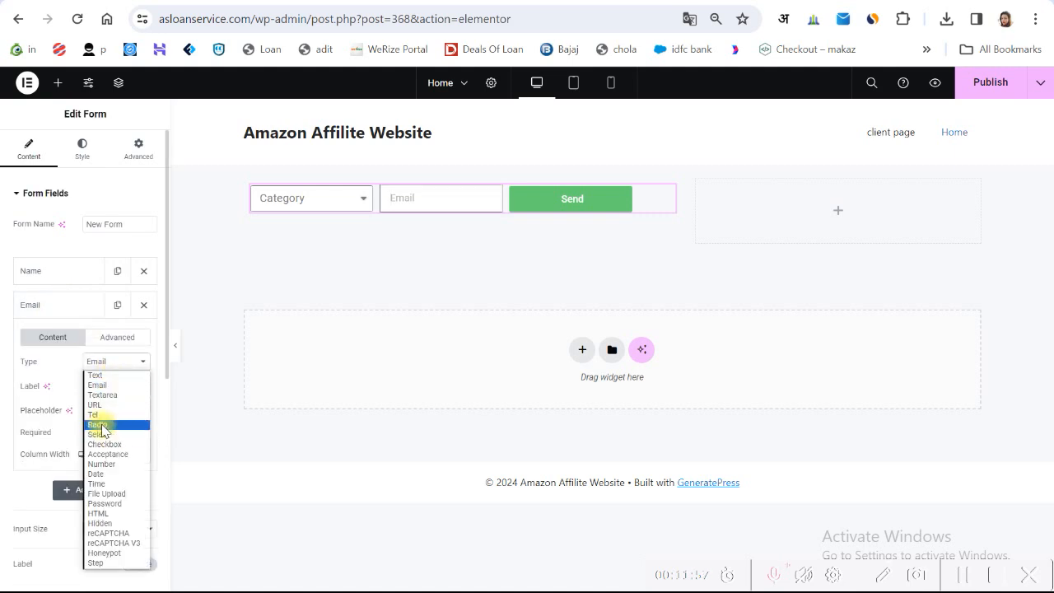
{"action": "left_click", "coordinate": [98, 376]}
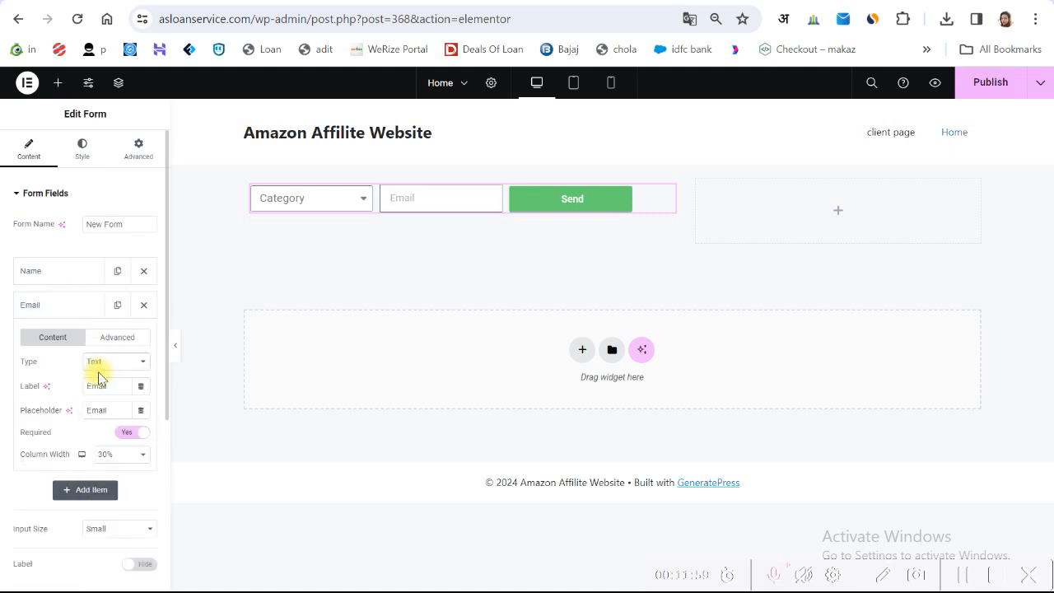
- Set the former Email field's label to "Search" and its placeholder to "Search product.."
{"action": "left_click_drag", "start_coordinate": [115, 384], "coordinate": [48, 397]}
{"action": "type", "text": "Search"}
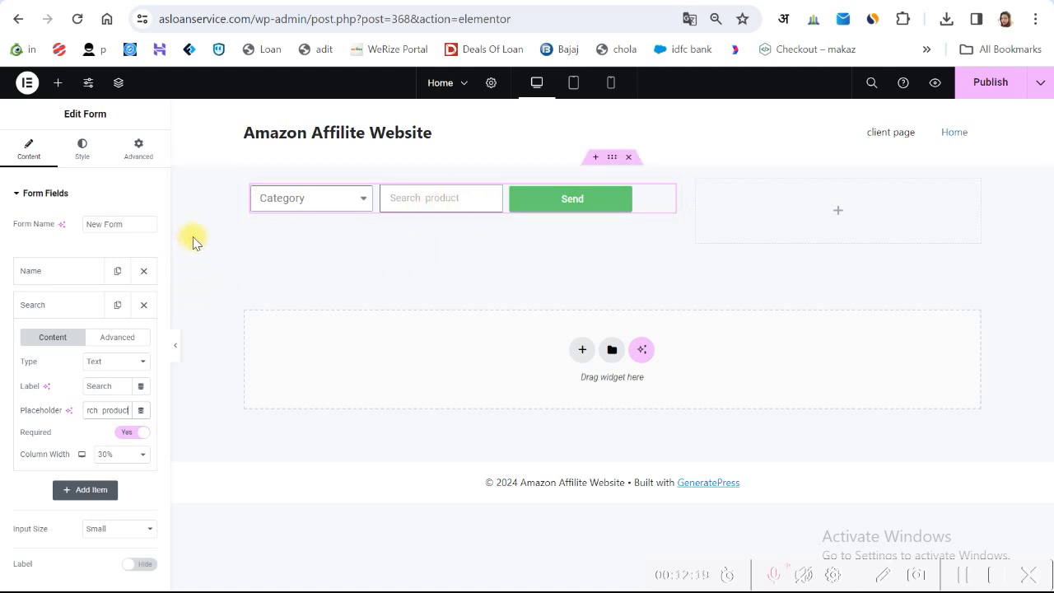
{"action": "double_click", "coordinate": [122, 408]}
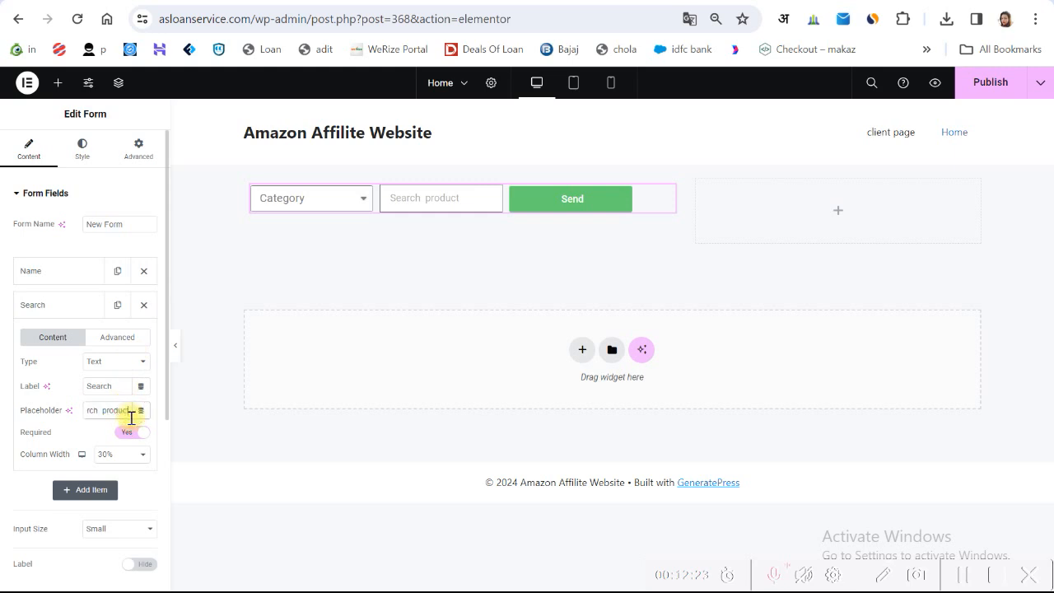
{"action": "type", "text": ".."}
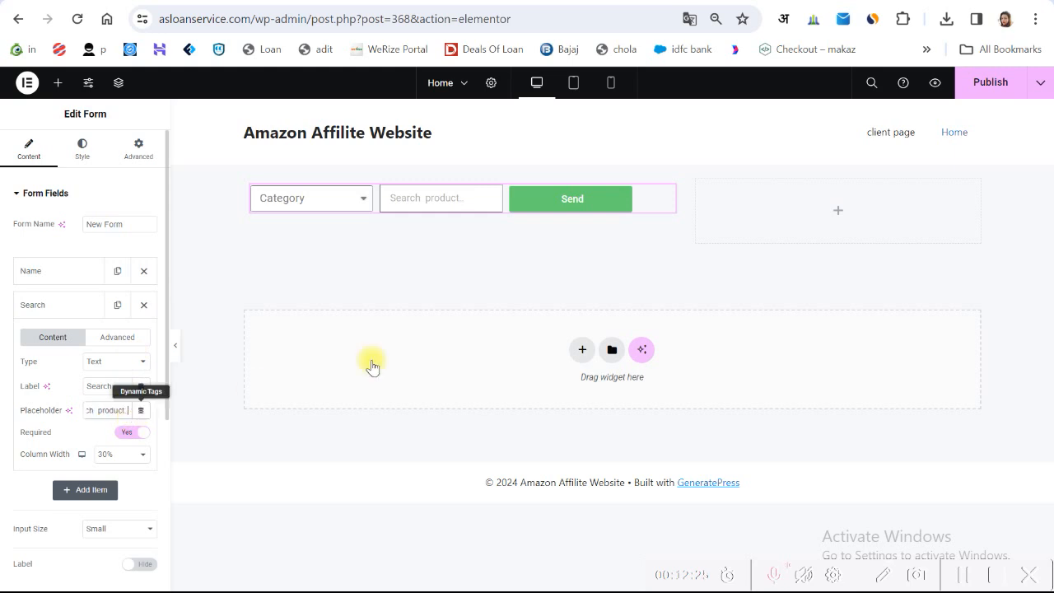
{"action": "left_click", "coordinate": [468, 201]}
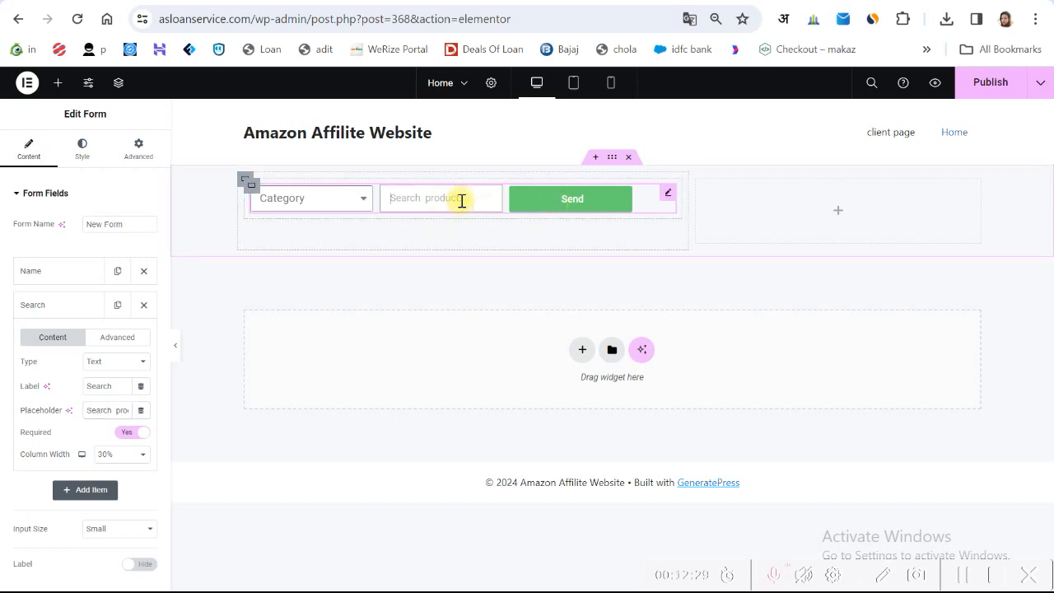
{"action": "left_click", "coordinate": [52, 305]}
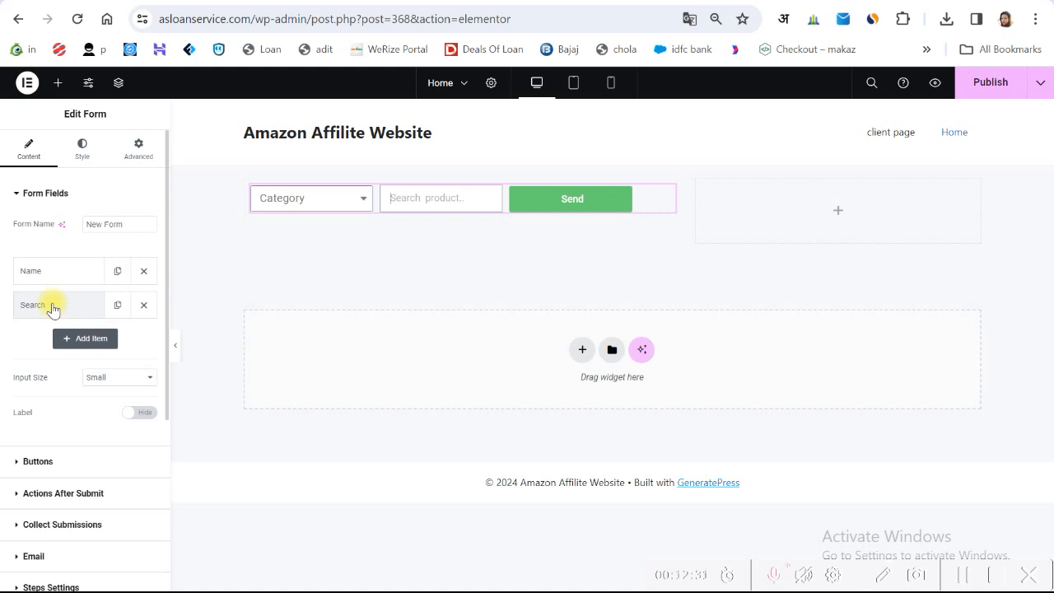
- Change the form's submit button text to "Submit" and publish the page
{"action": "scroll", "coordinate": [77, 437], "scroll_direction": "down", "scroll_amount": 2}
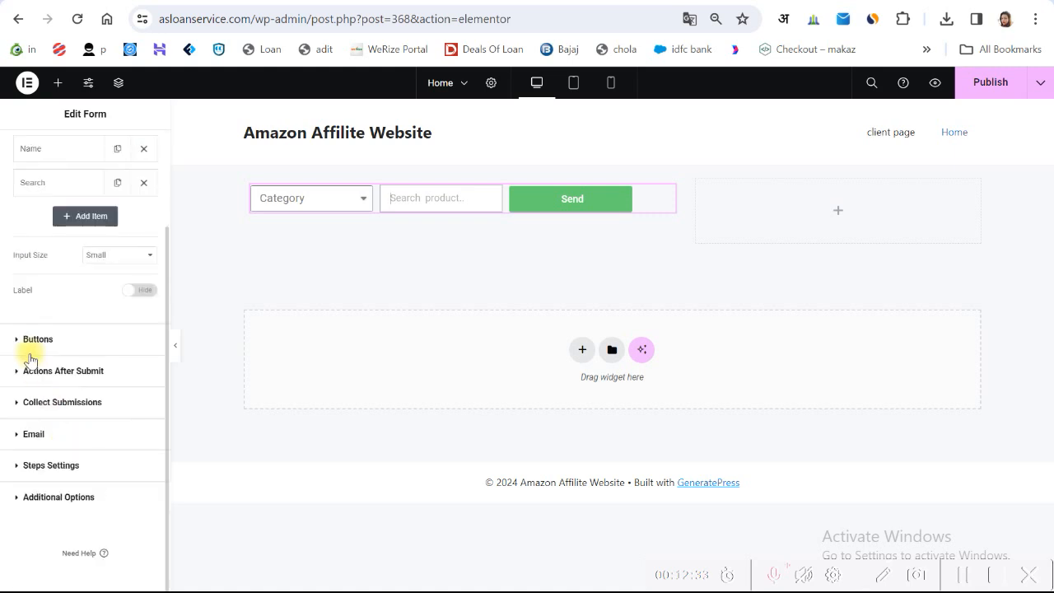
{"action": "scroll", "coordinate": [106, 470], "scroll_direction": "up", "scroll_amount": 2}
{"action": "left_click", "coordinate": [99, 465]}
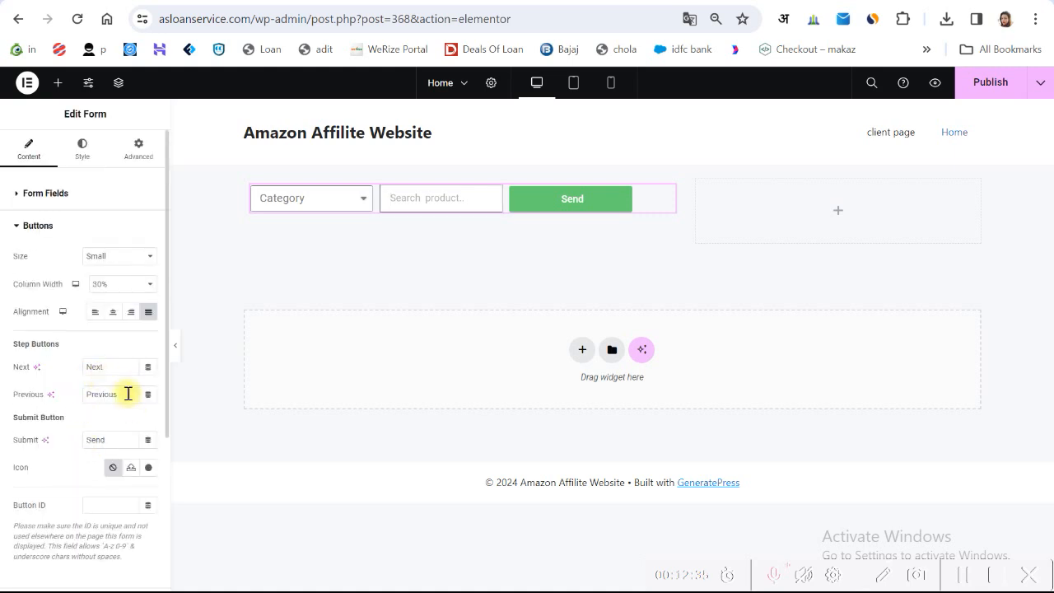
{"action": "left_click_drag", "start_coordinate": [112, 441], "coordinate": [41, 443]}
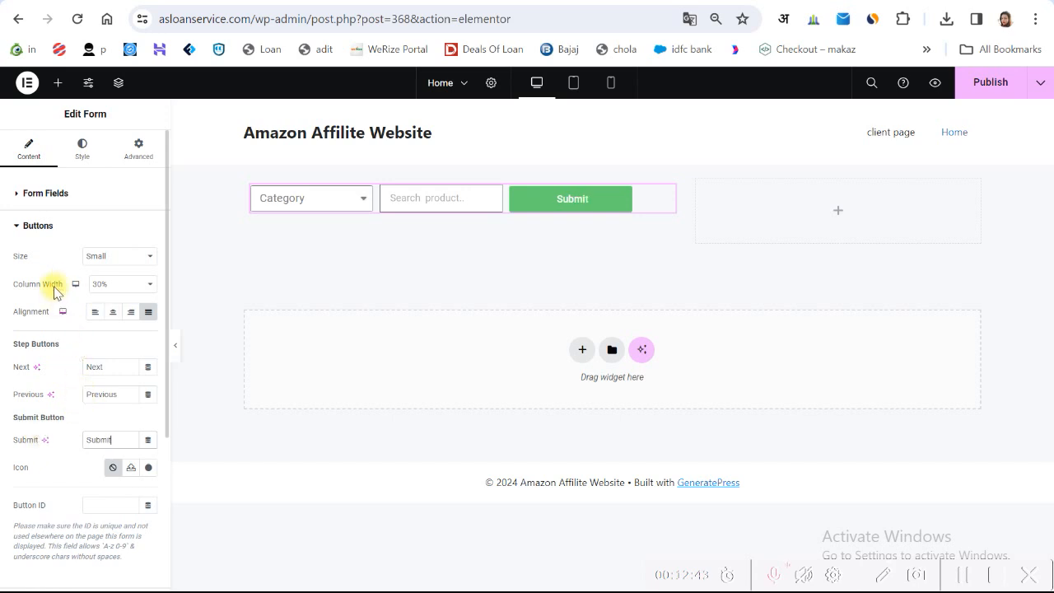
{"action": "left_click", "coordinate": [36, 227]}
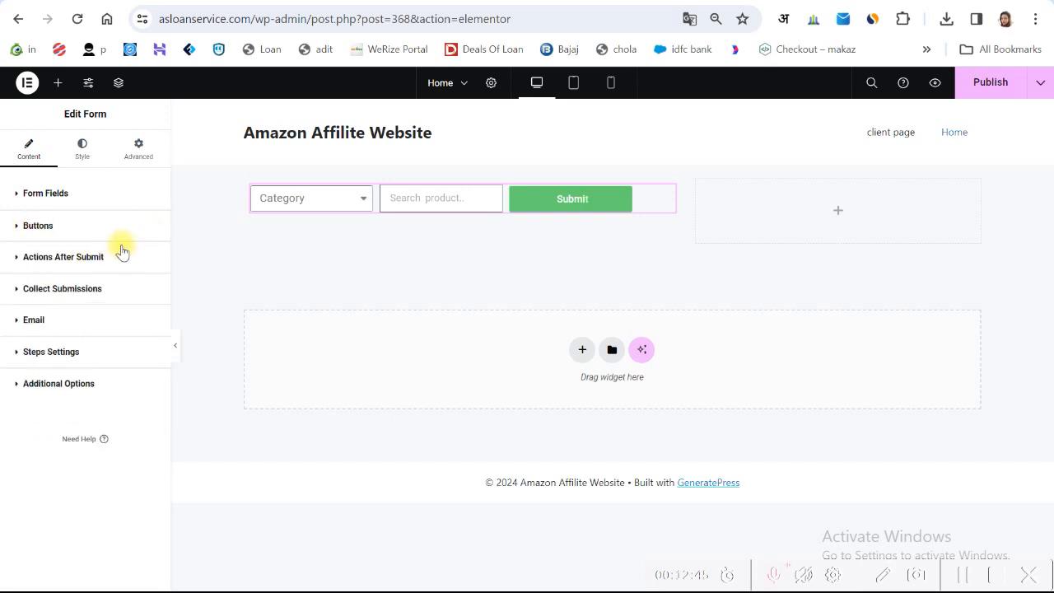
{"action": "left_click", "coordinate": [989, 97]}
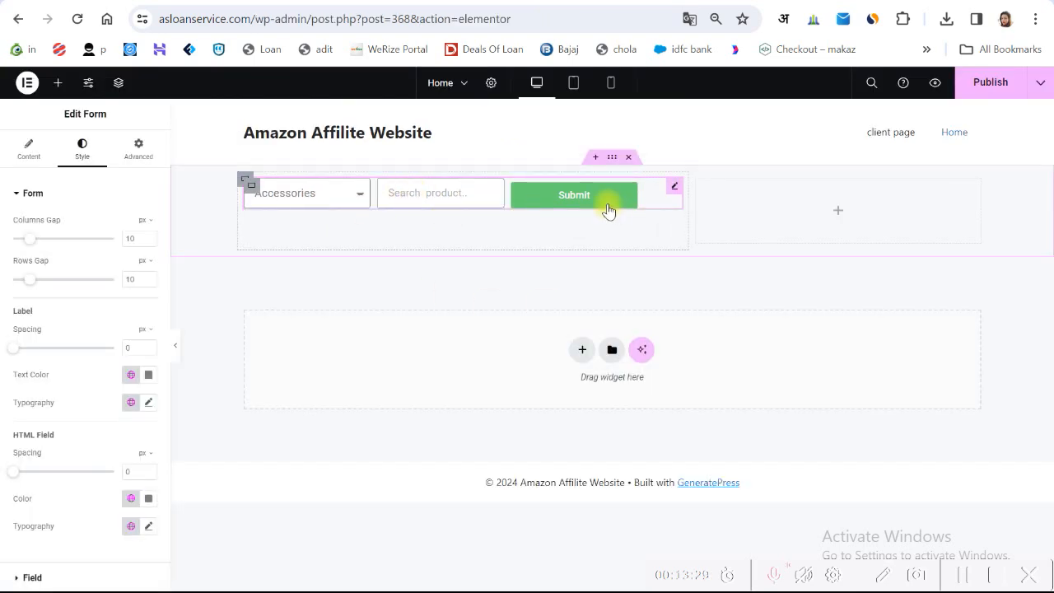
- Reduce the form's columns gap so the fields and button sit directly side by side, and publish the page
{"action": "left_click", "coordinate": [466, 229]}
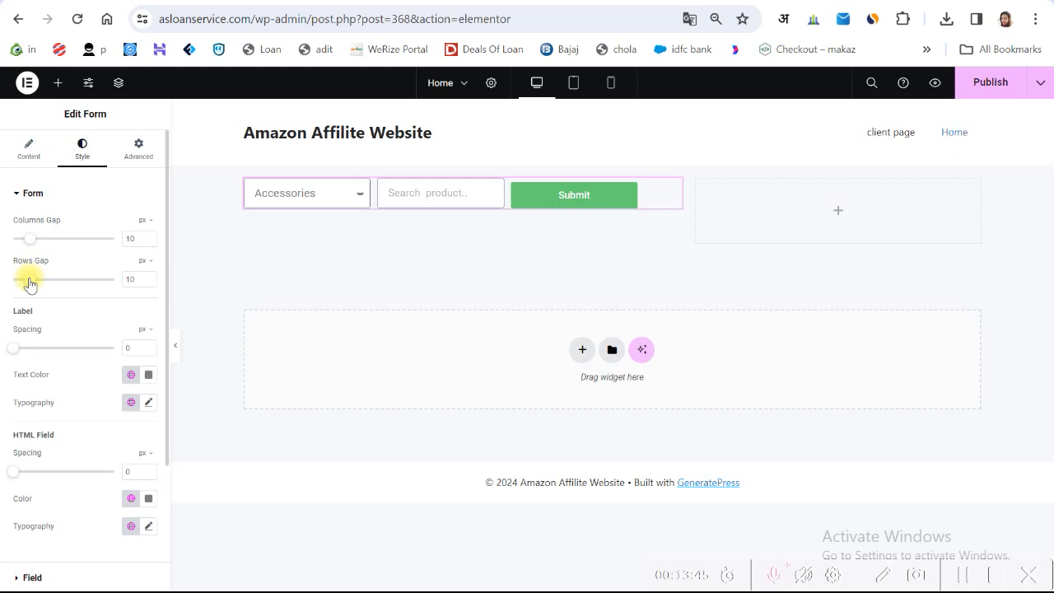
{"action": "left_click_drag", "start_coordinate": [30, 241], "coordinate": [15, 247]}
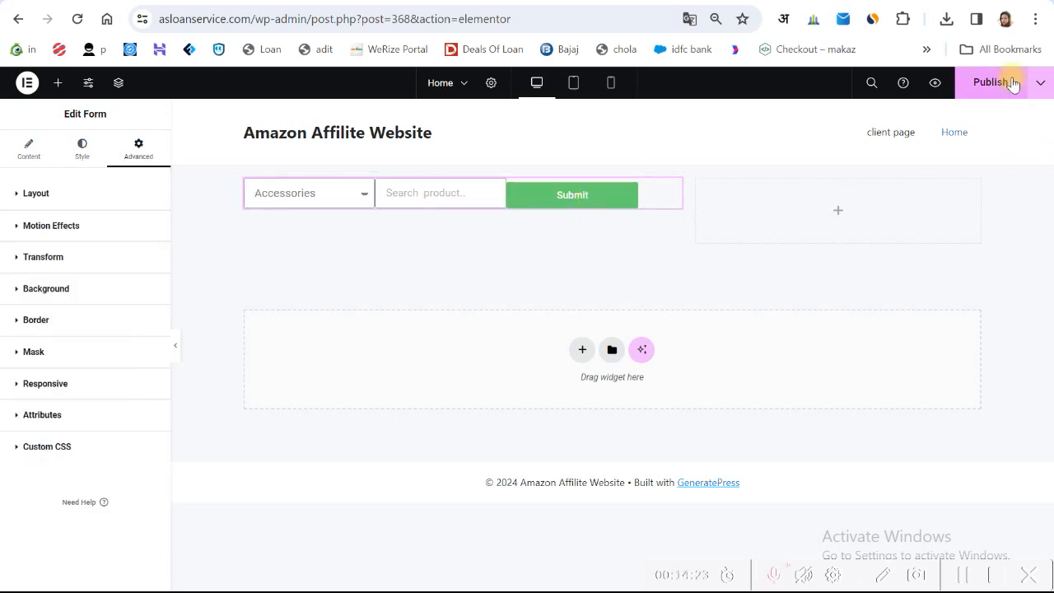
{"action": "left_click", "coordinate": [1004, 83]}
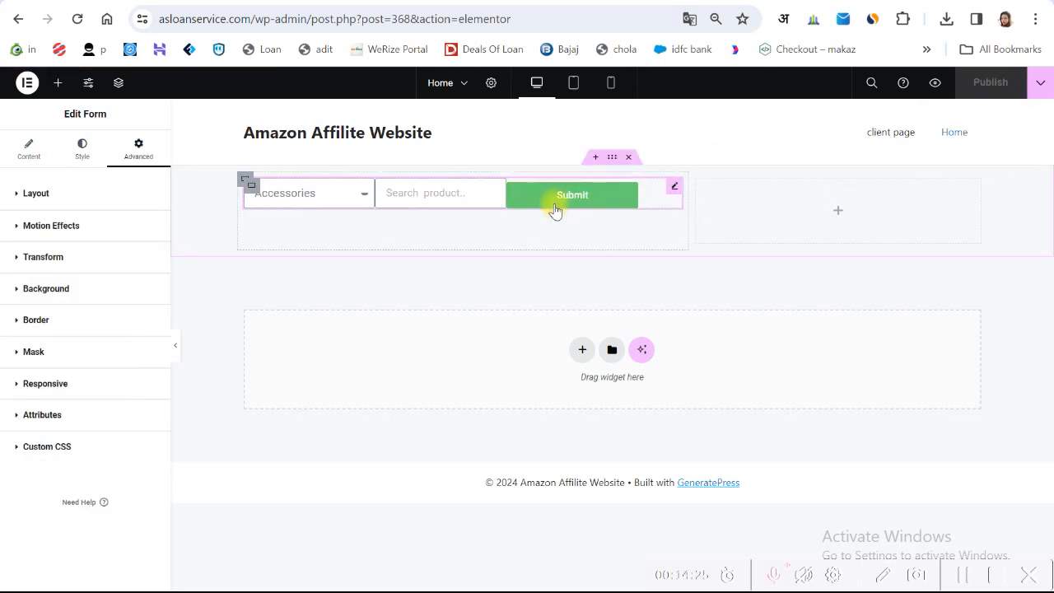
- Check the category dropdown and the product search box in the page preview
{"action": "left_click", "coordinate": [525, 1]}
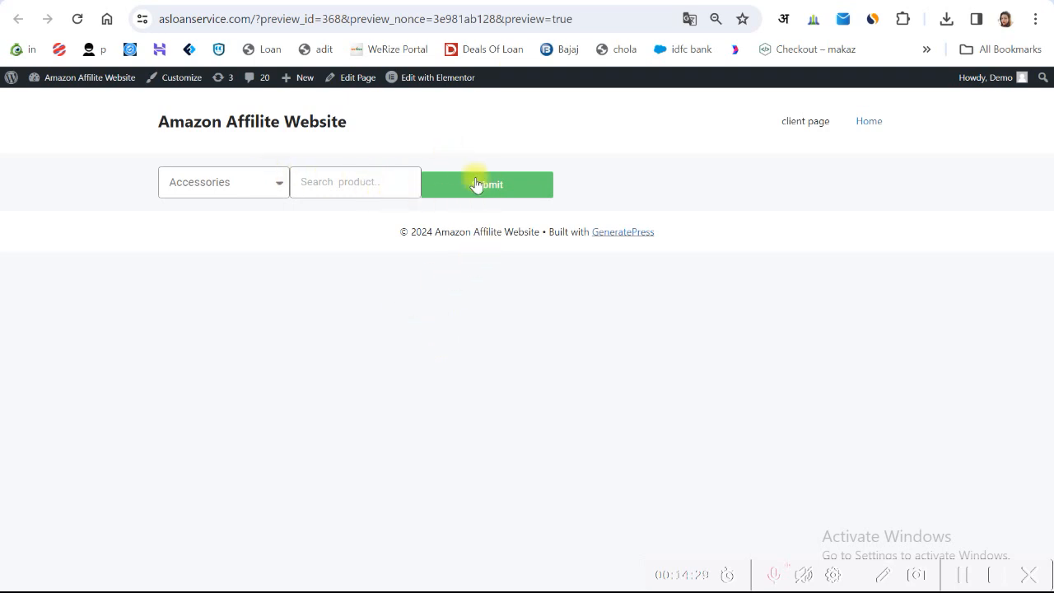
{"action": "left_click", "coordinate": [344, 183]}
{"action": "left_click", "coordinate": [229, 189]}
{"action": "left_click", "coordinate": [280, 182]}
{"action": "left_click", "coordinate": [238, 182]}
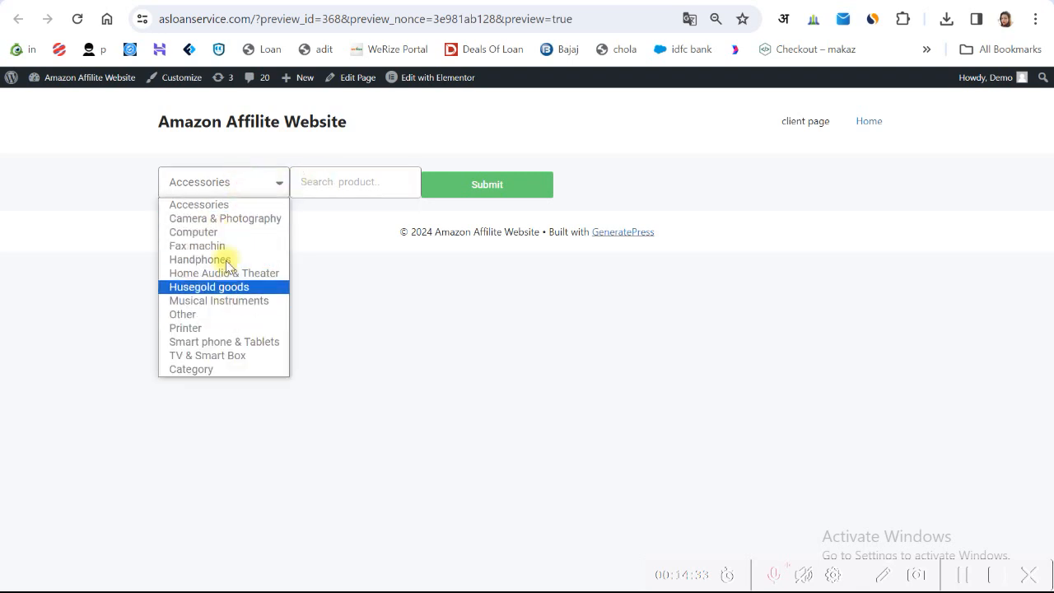
{"action": "left_click", "coordinate": [335, 182]}
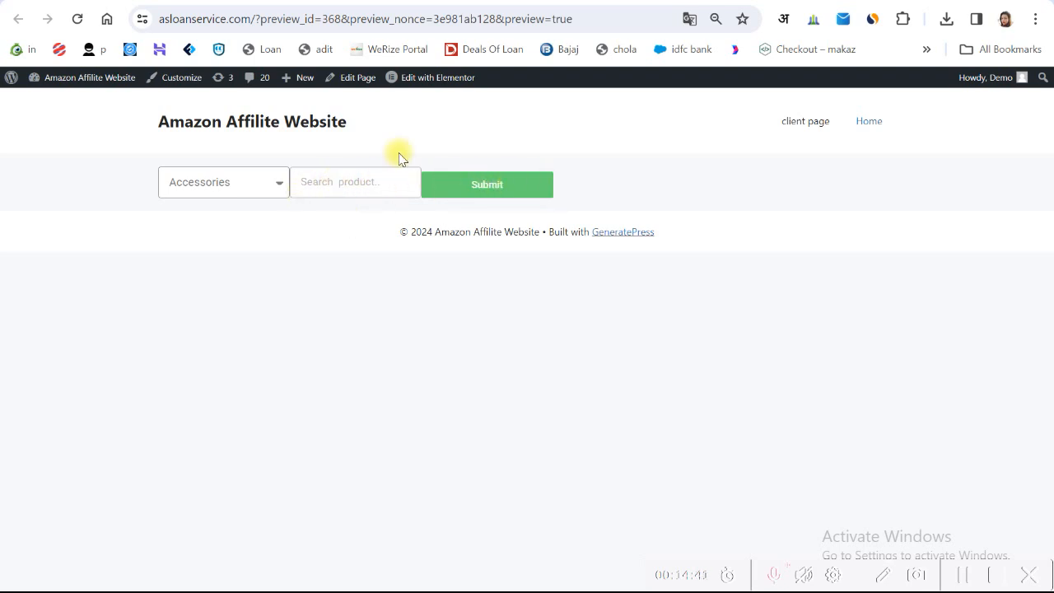
- Return to the Elementor editor and set the Search field's column width to 40%
{"action": "left_click", "coordinate": [438, 3]}
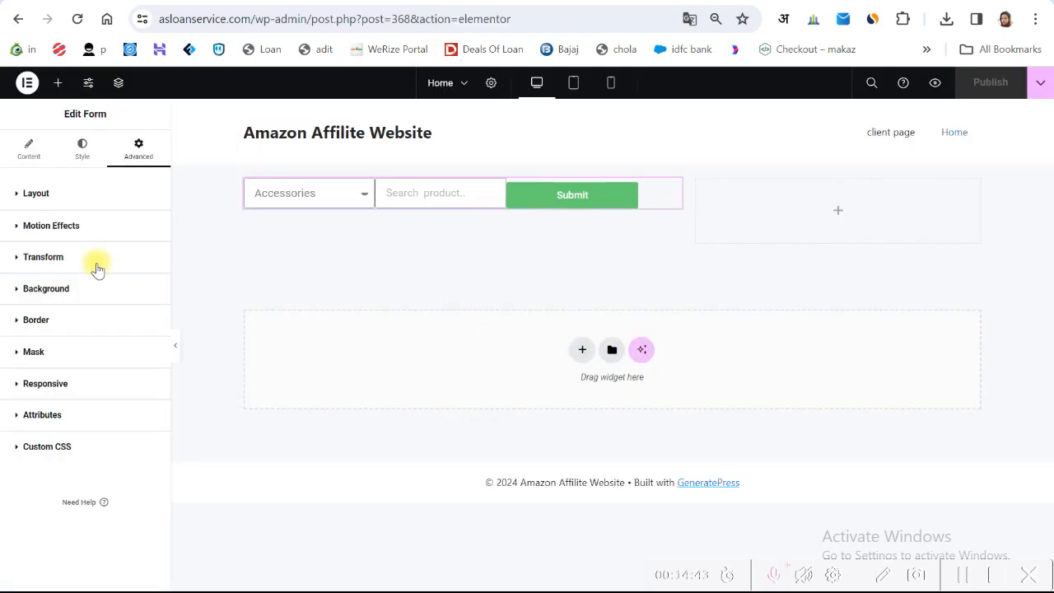
{"action": "left_click", "coordinate": [29, 150]}
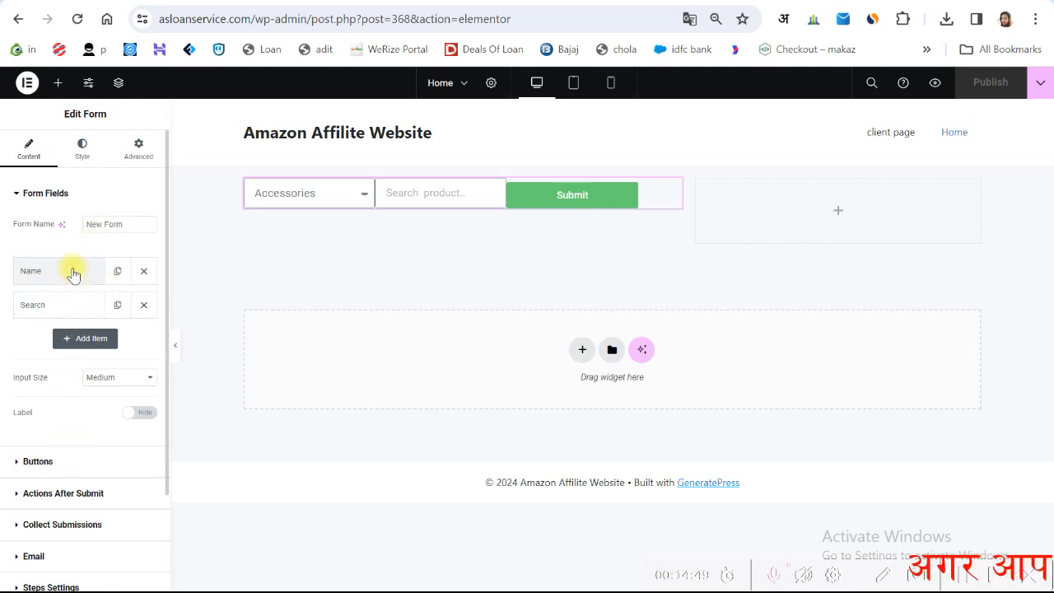
{"action": "left_click", "coordinate": [74, 272]}
{"action": "left_click", "coordinate": [70, 272]}
{"action": "left_click", "coordinate": [64, 304]}
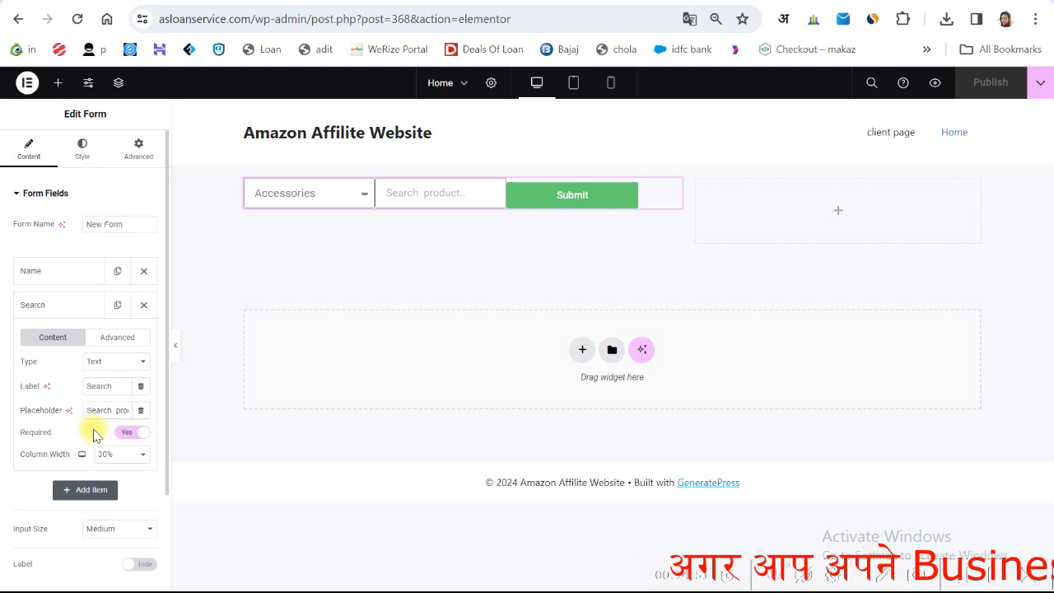
{"action": "scroll", "coordinate": [92, 433], "scroll_direction": "down", "scroll_amount": 2}
{"action": "left_click", "coordinate": [119, 290]}
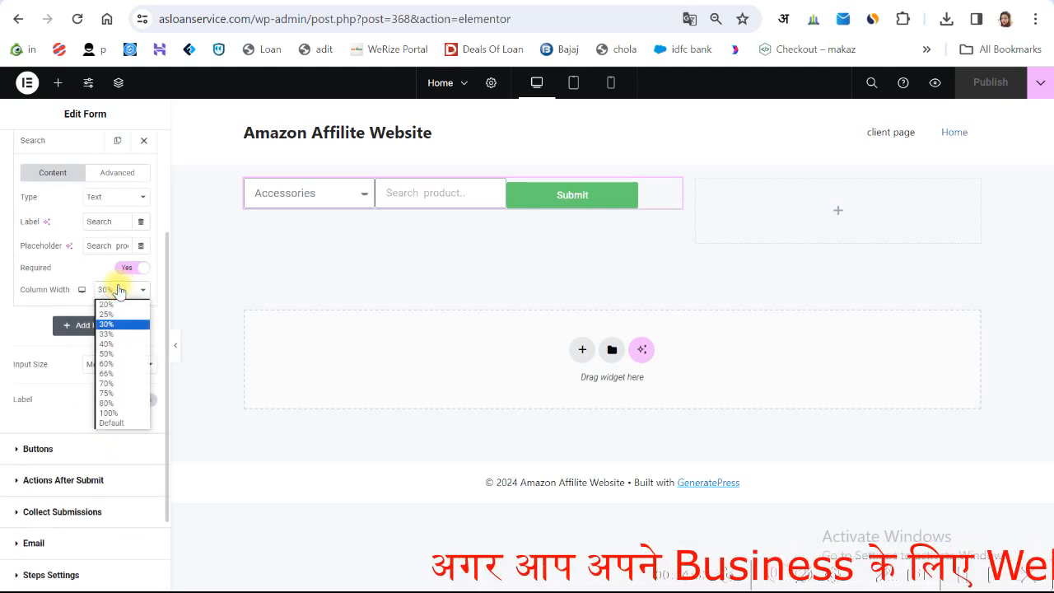
{"action": "left_click", "coordinate": [113, 345]}
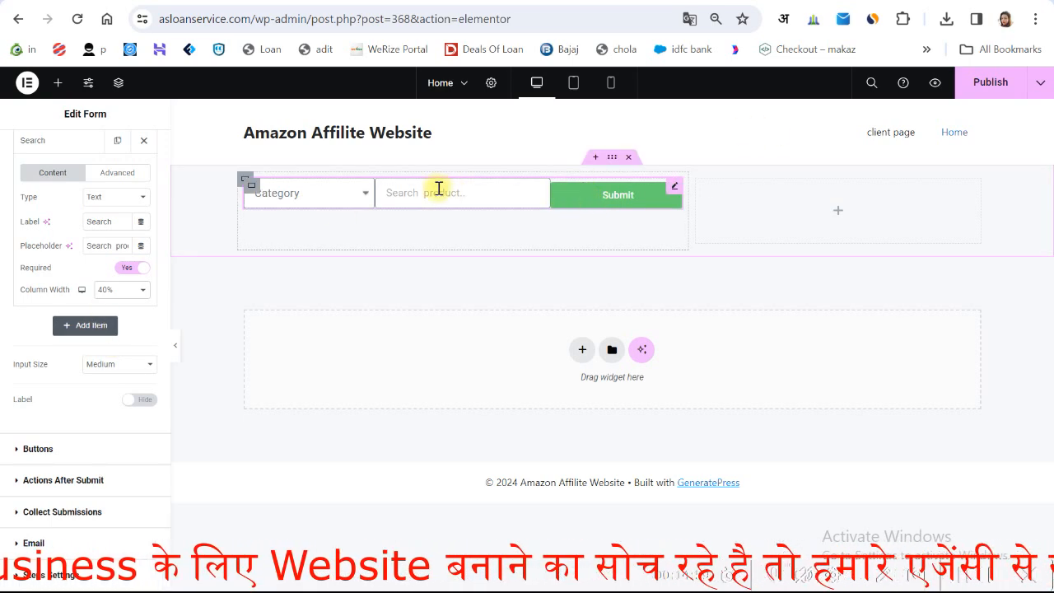
{"action": "left_click", "coordinate": [54, 143]}
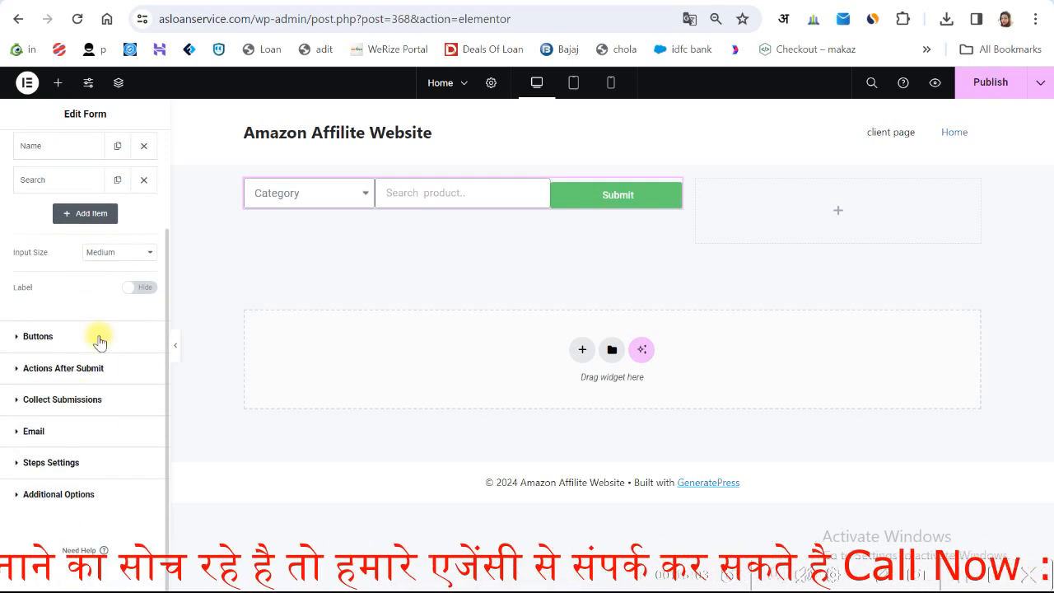
- Set the form button's column width to 25% and publish the page
{"action": "left_click", "coordinate": [38, 336]}
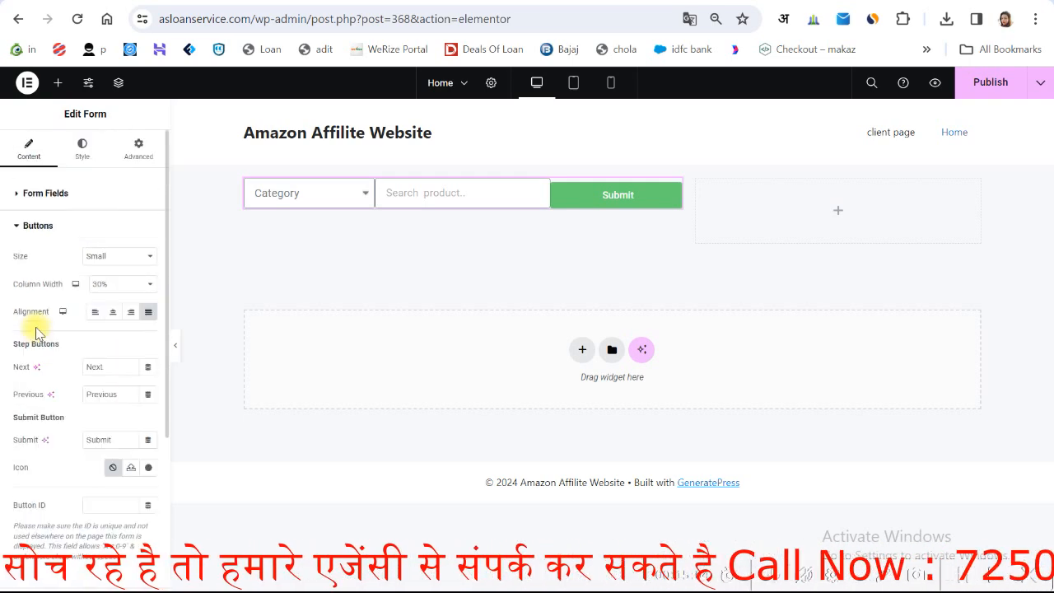
{"action": "left_click", "coordinate": [111, 288]}
{"action": "left_click", "coordinate": [105, 304]}
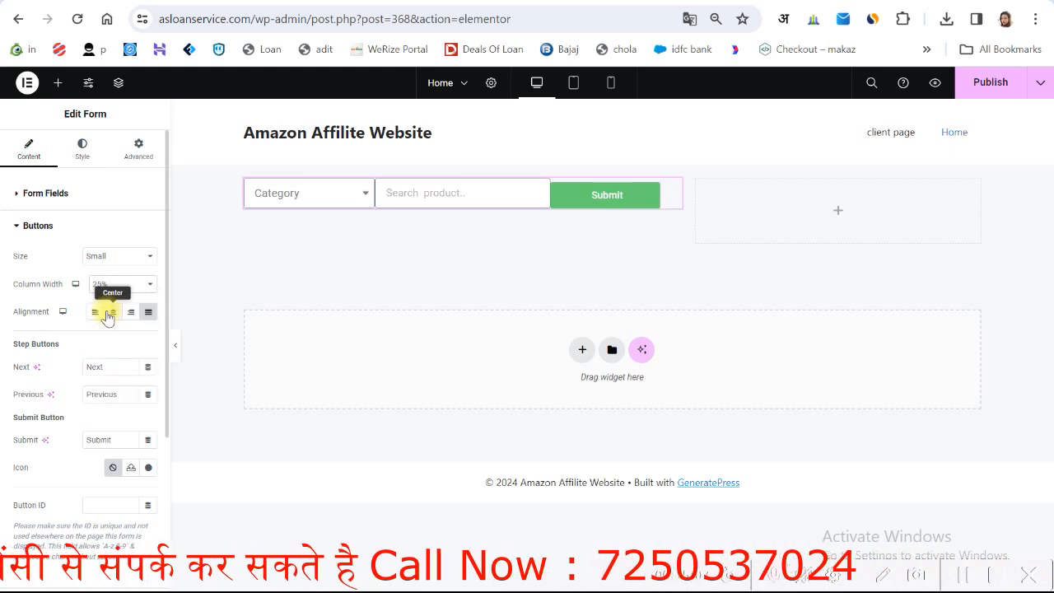
{"action": "left_click", "coordinate": [988, 83]}
- Check the search bar's field and button widths in the page preview
{"action": "key", "text": "ctrl+Tab"}
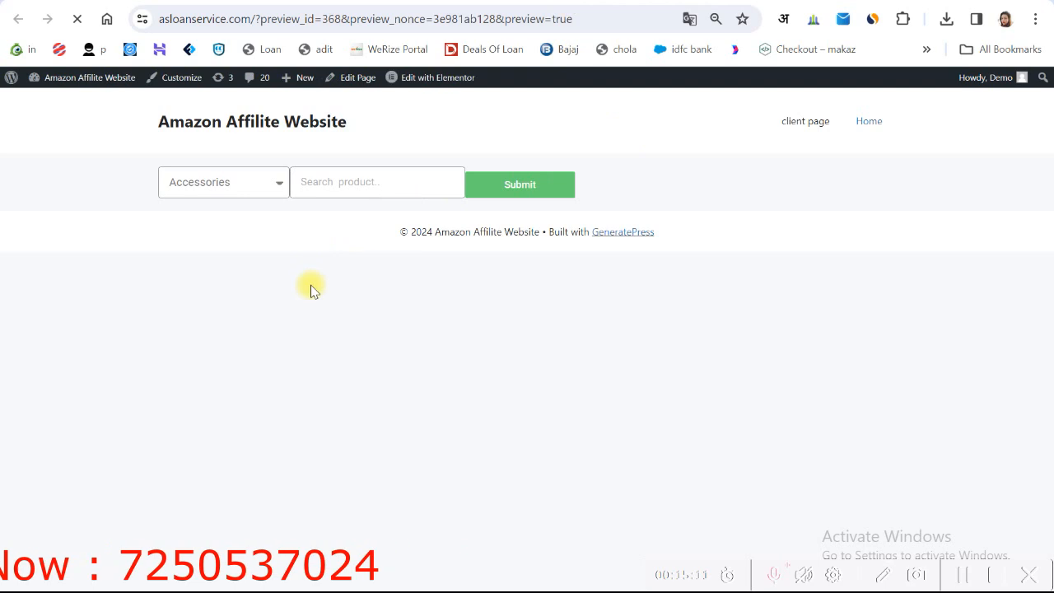
{"action": "left_click", "coordinate": [342, 182]}
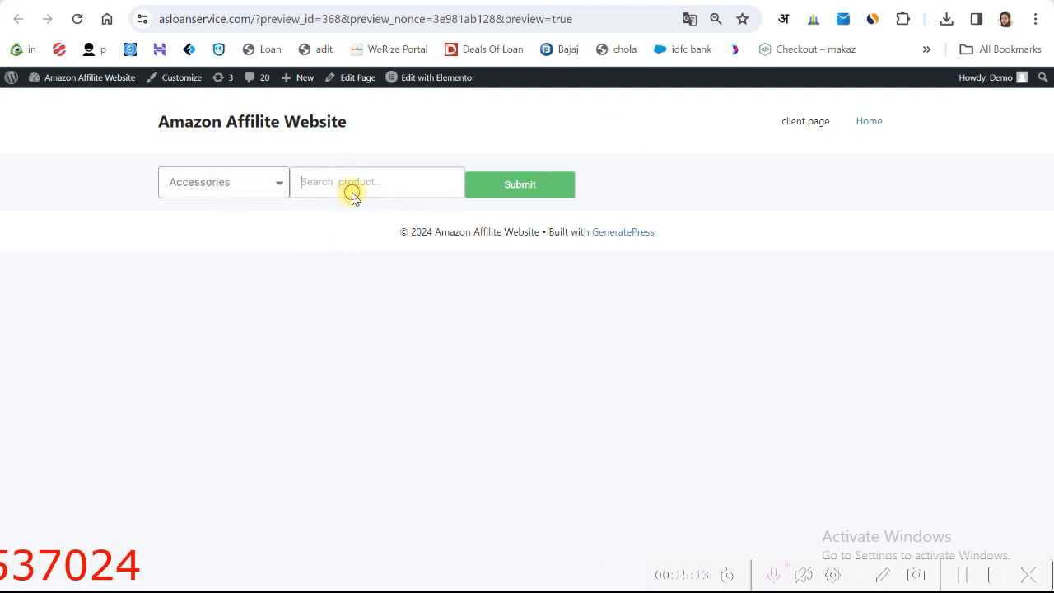
{"action": "key", "text": "ctrl+shift+Tab"}
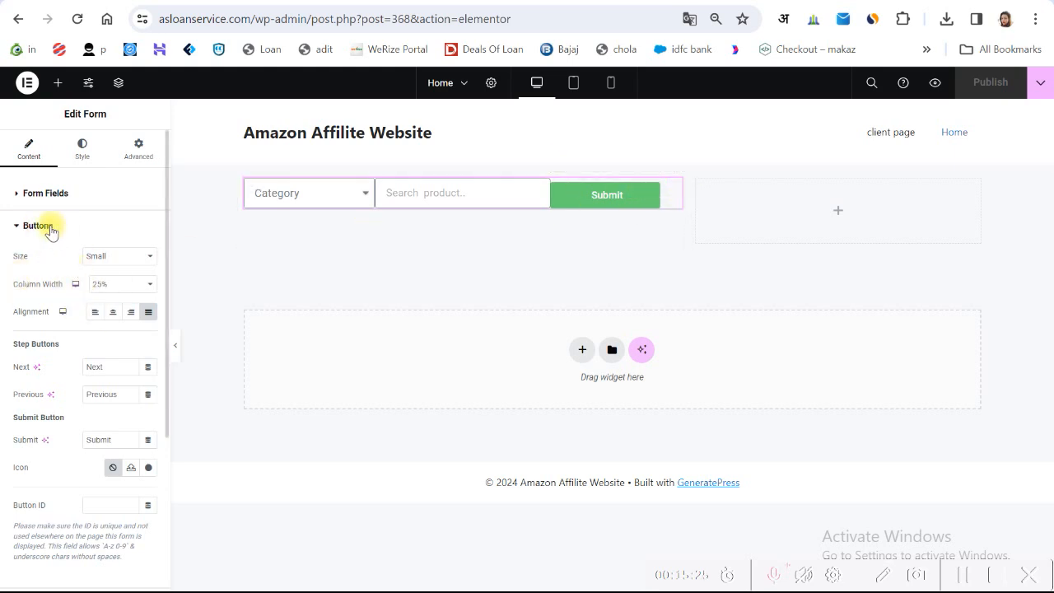
- Set the form button's size to Medium, publish the page and check the search bar in the preview
{"action": "left_click", "coordinate": [113, 258]}
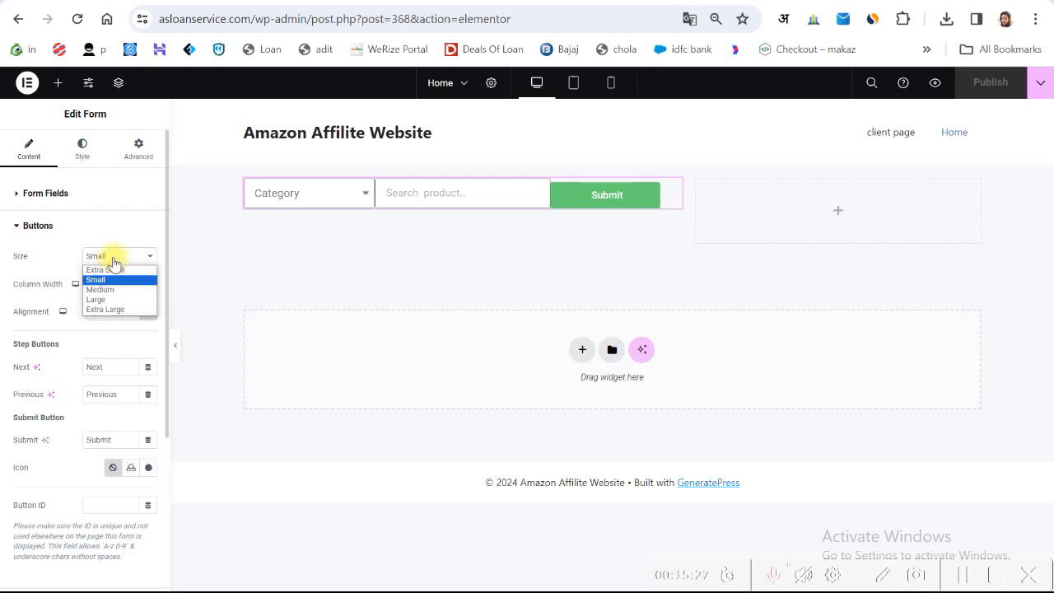
{"action": "left_click", "coordinate": [100, 289]}
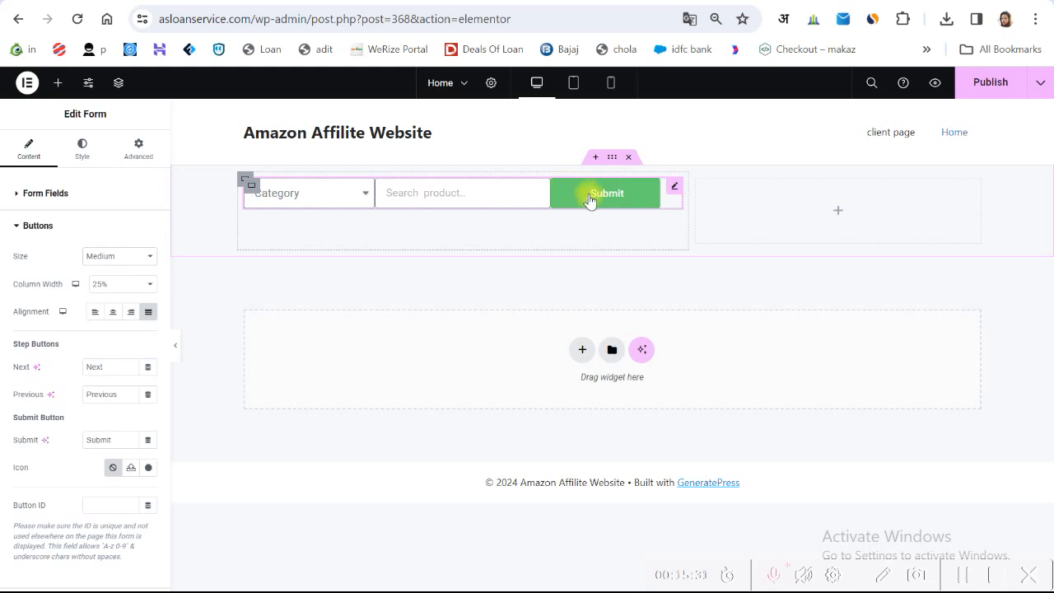
{"action": "left_click", "coordinate": [996, 82]}
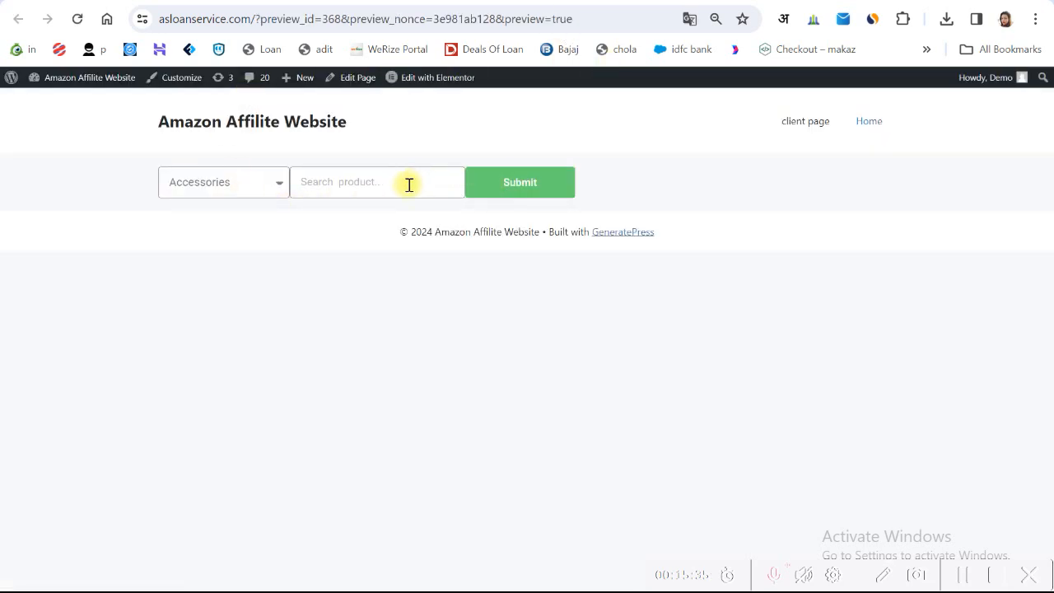
{"action": "left_click", "coordinate": [385, 193]}
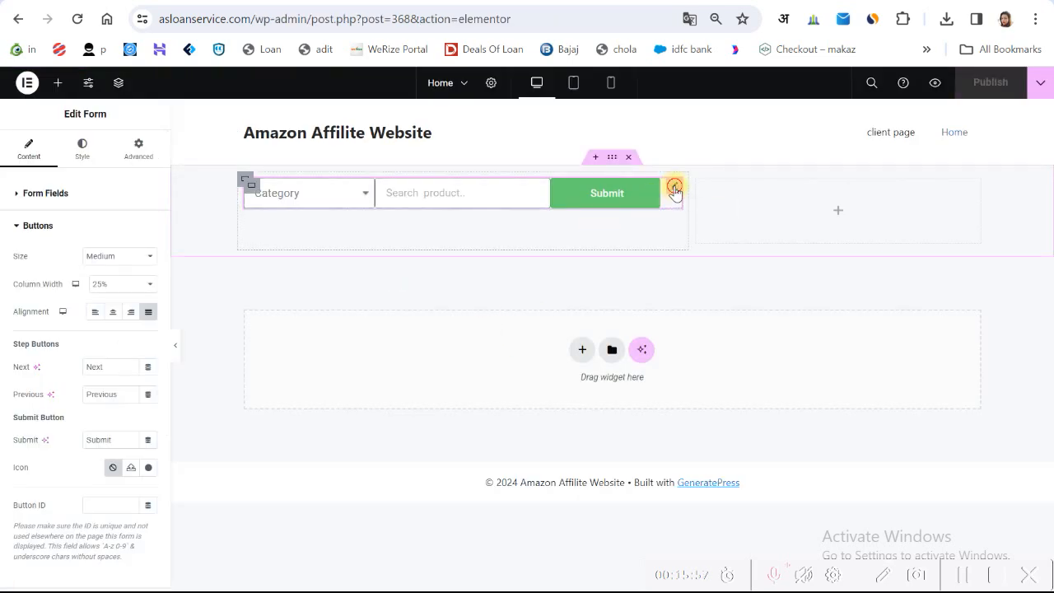
- Give the search form widget a solid border with a width of 1 px on all sides
{"action": "left_click", "coordinate": [85, 157]}
{"action": "scroll", "coordinate": [90, 435], "scroll_direction": "down", "scroll_amount": 5}
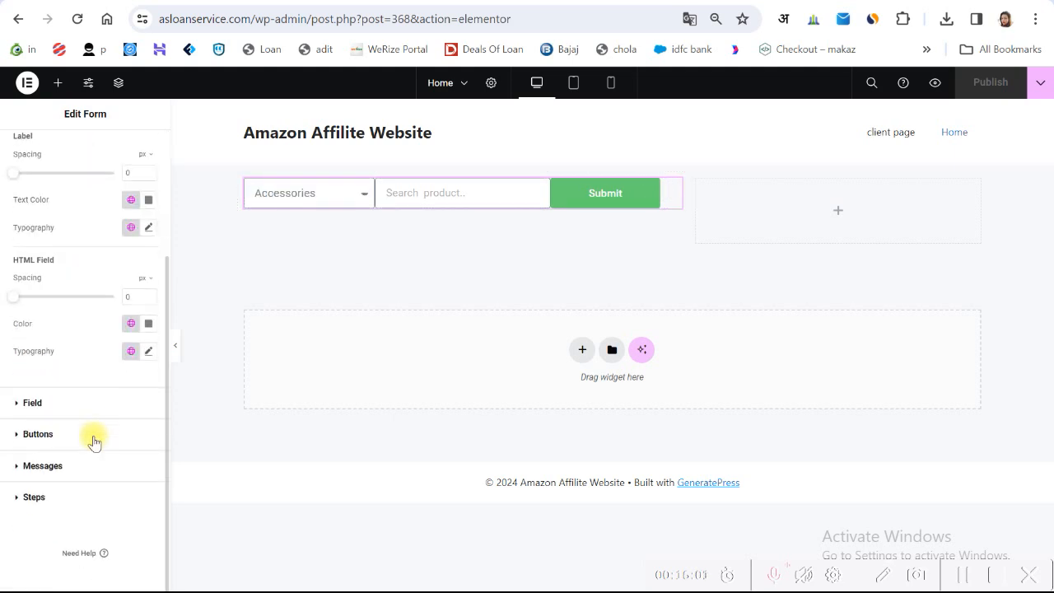
{"action": "scroll", "coordinate": [41, 440], "scroll_direction": "up", "scroll_amount": 5}
{"action": "left_click", "coordinate": [137, 145]}
{"action": "scroll", "coordinate": [87, 440], "scroll_direction": "down", "scroll_amount": 5}
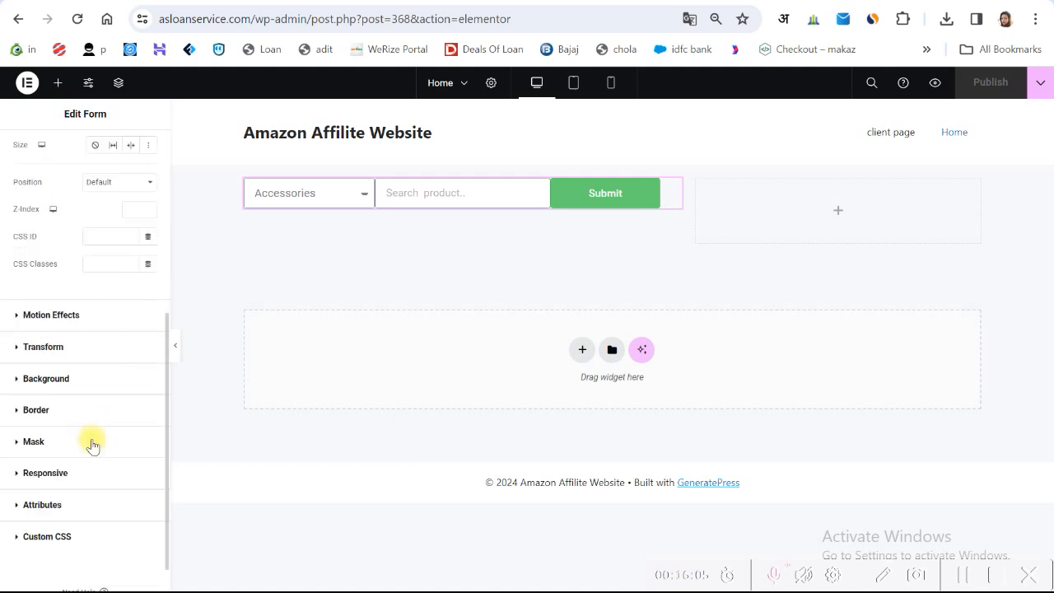
{"action": "left_click", "coordinate": [36, 370]}
{"action": "scroll", "coordinate": [105, 430], "scroll_direction": "down", "scroll_amount": 2}
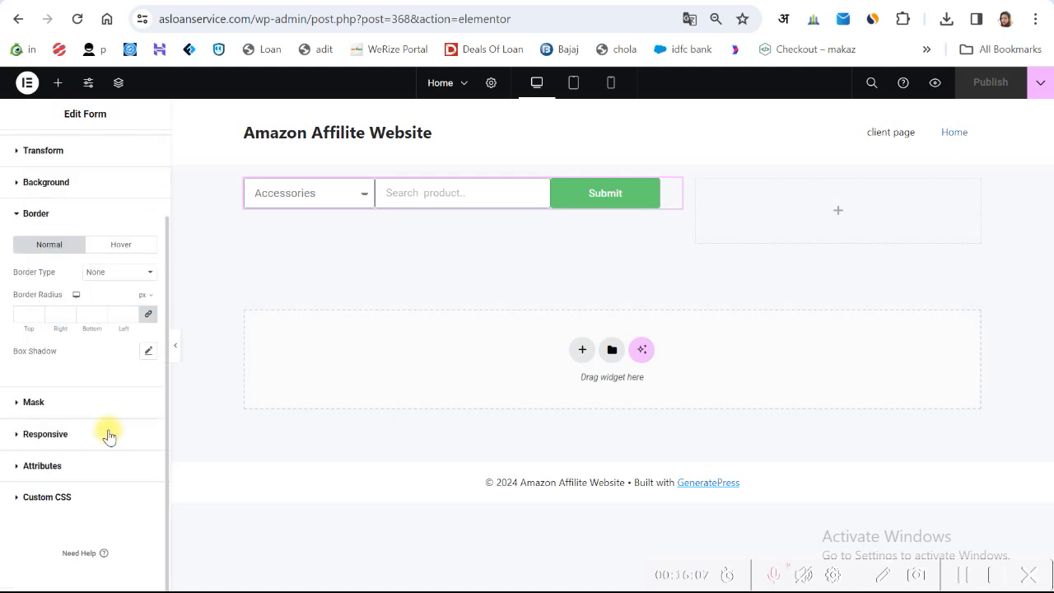
{"action": "left_click", "coordinate": [112, 272]}
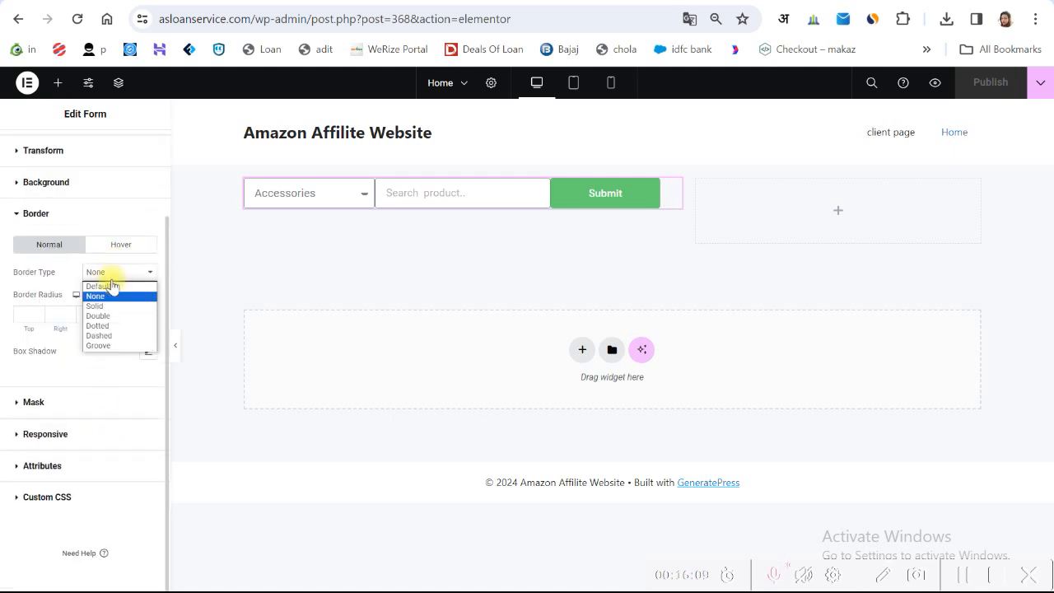
{"action": "left_click", "coordinate": [94, 306]}
{"action": "left_click", "coordinate": [32, 420]}
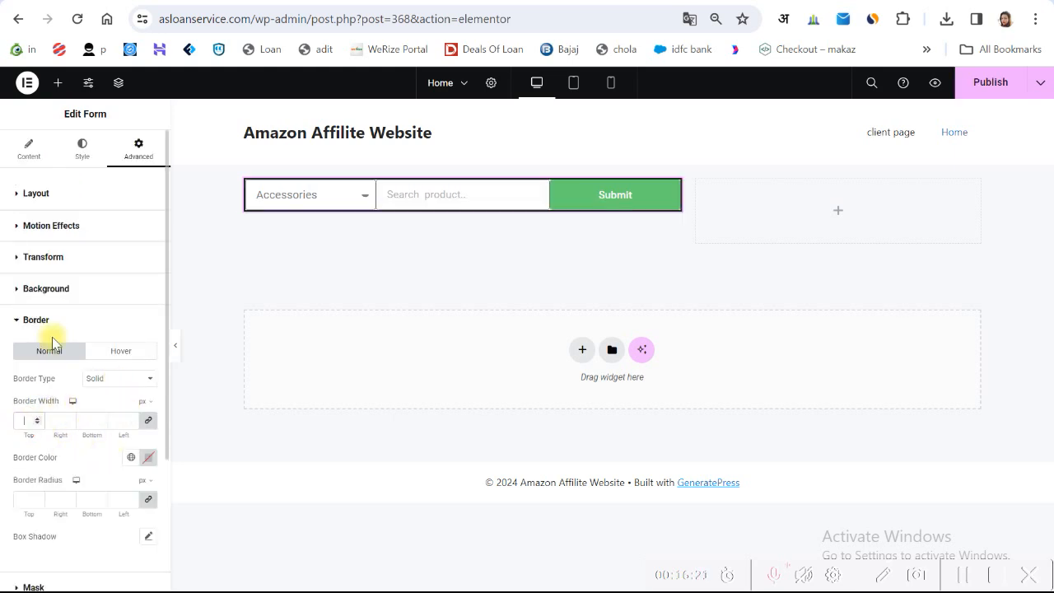
{"action": "type", "text": "1"}
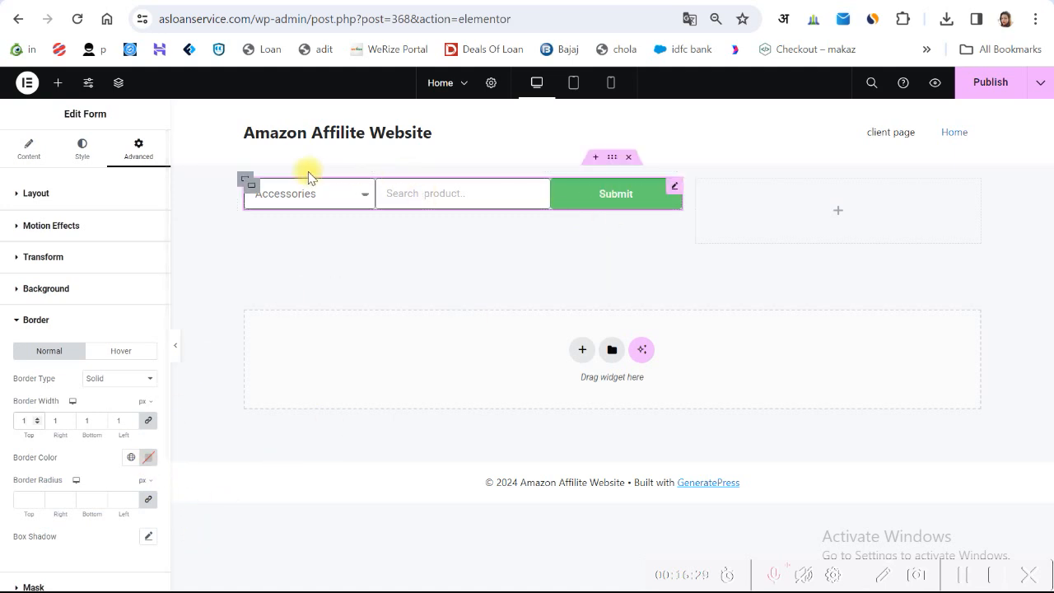
- Set the form's border colour to bright green (#3AD80F) and publish the page
{"action": "left_click", "coordinate": [149, 458]}
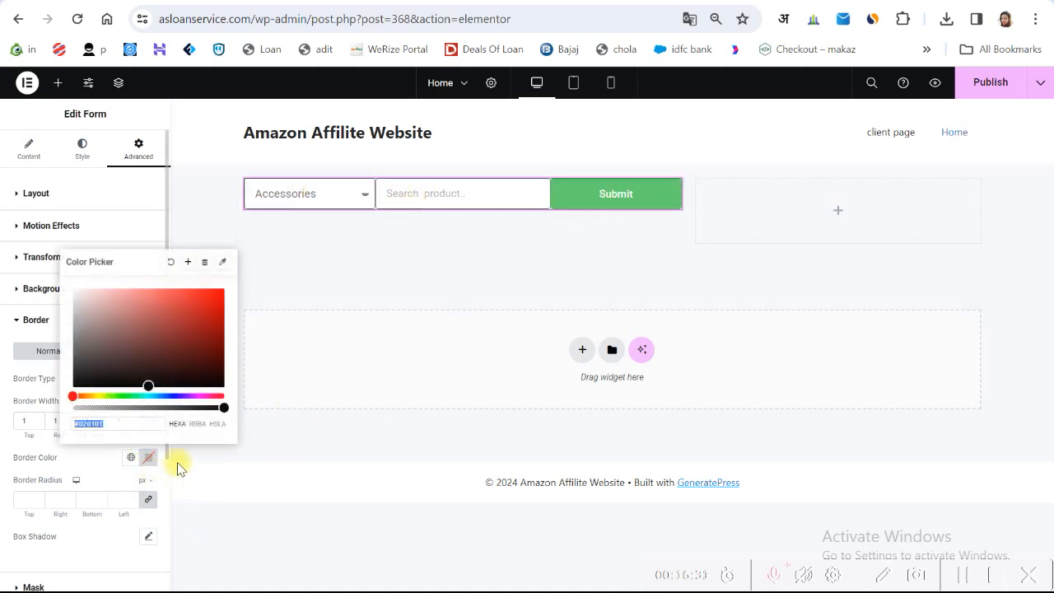
{"action": "left_click_drag", "start_coordinate": [71, 397], "coordinate": [121, 394]}
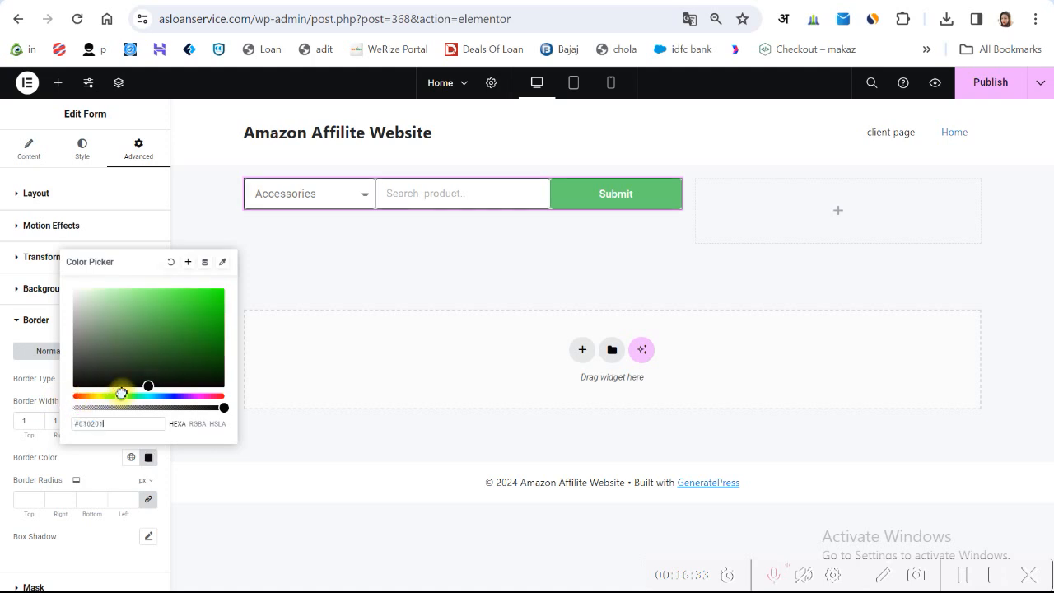
{"action": "left_click_drag", "start_coordinate": [145, 380], "coordinate": [215, 306]}
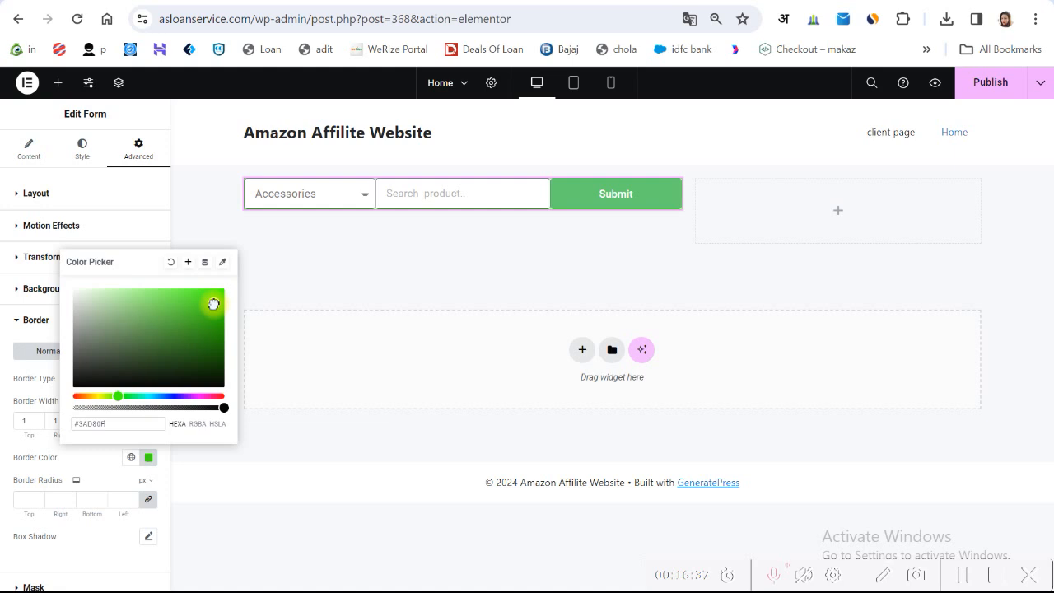
{"action": "left_click", "coordinate": [988, 82]}
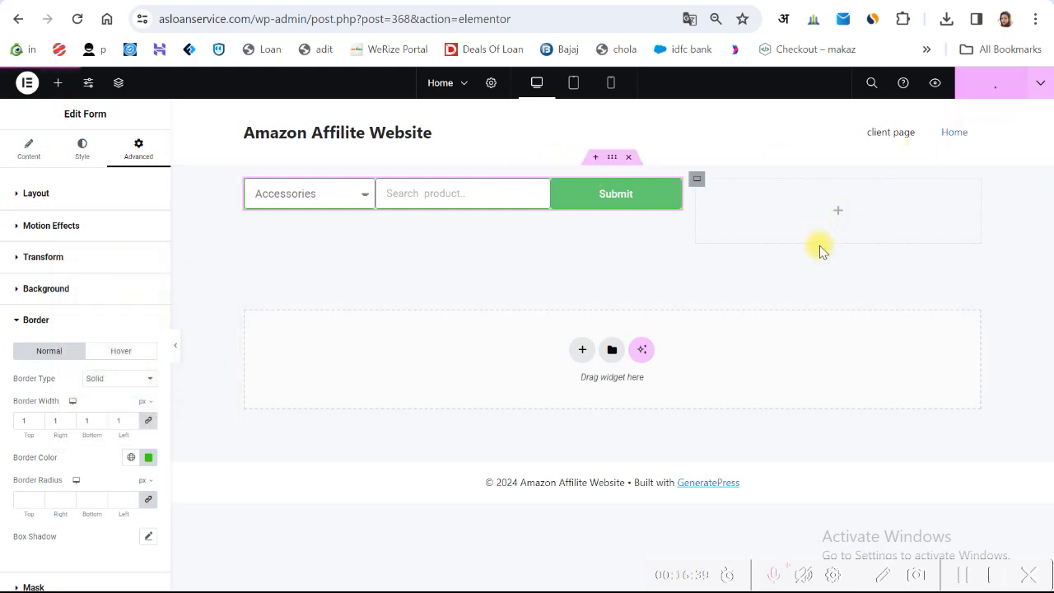
- Check the bordered search bar in the page preview, trying Musical Instruments and Other in the category dropdown
{"action": "left_click", "coordinate": [531, 2]}
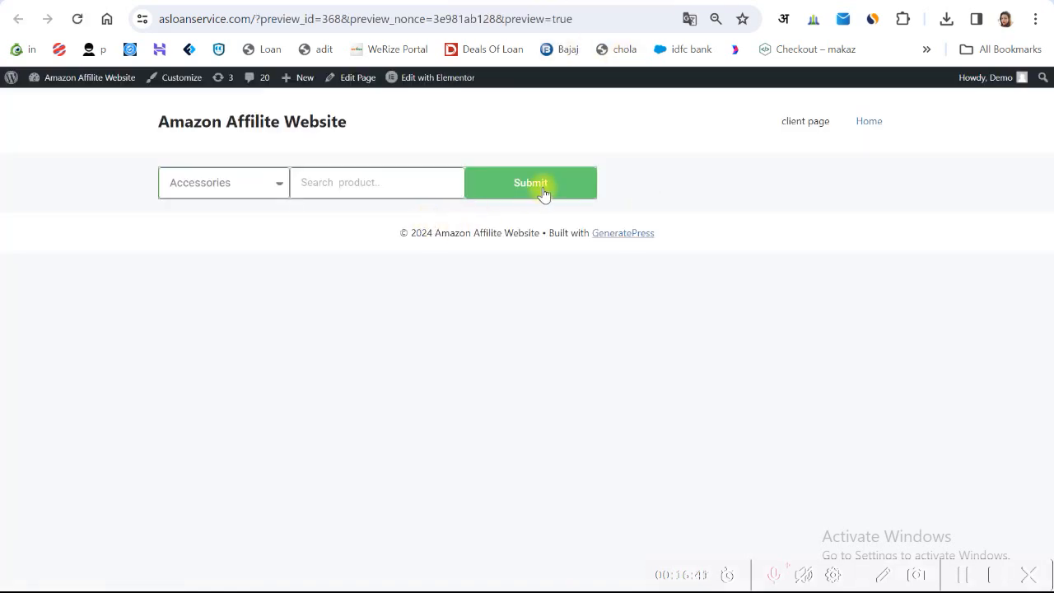
{"action": "left_click", "coordinate": [213, 183]}
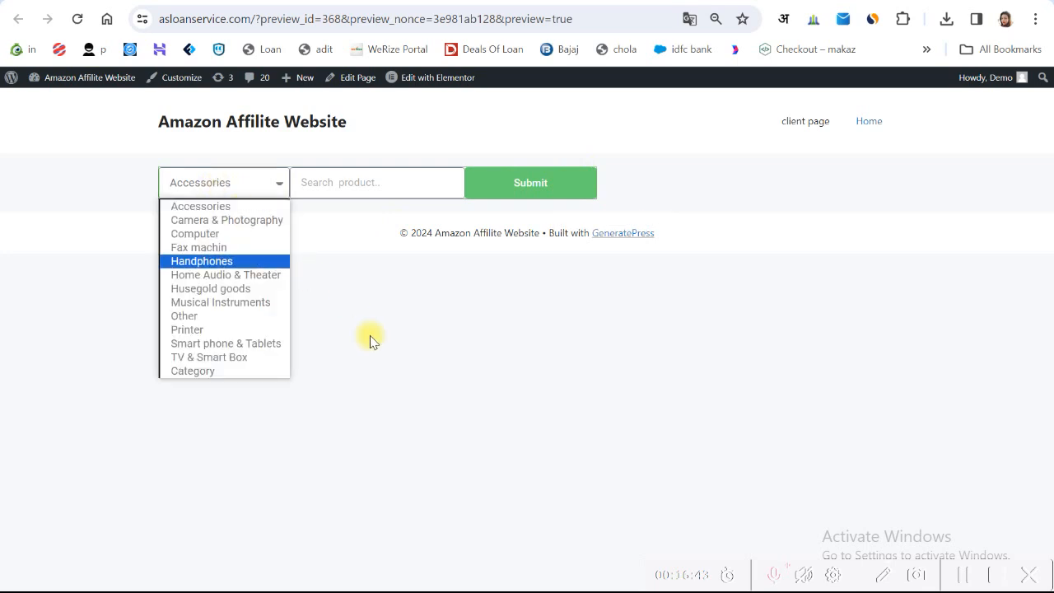
{"action": "left_click", "coordinate": [207, 302]}
{"action": "left_click", "coordinate": [236, 189]}
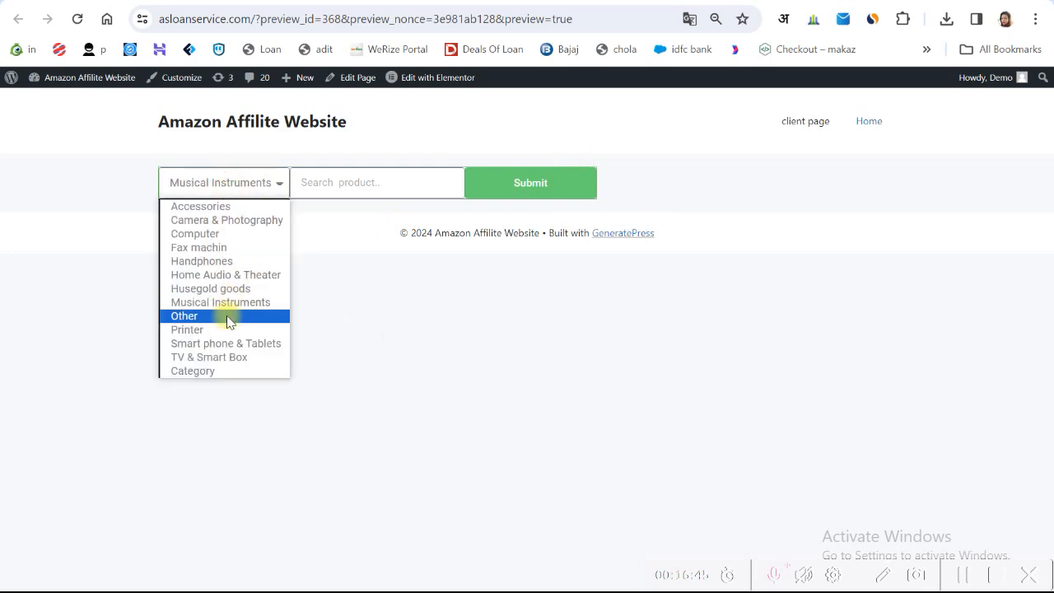
{"action": "left_click", "coordinate": [229, 318]}
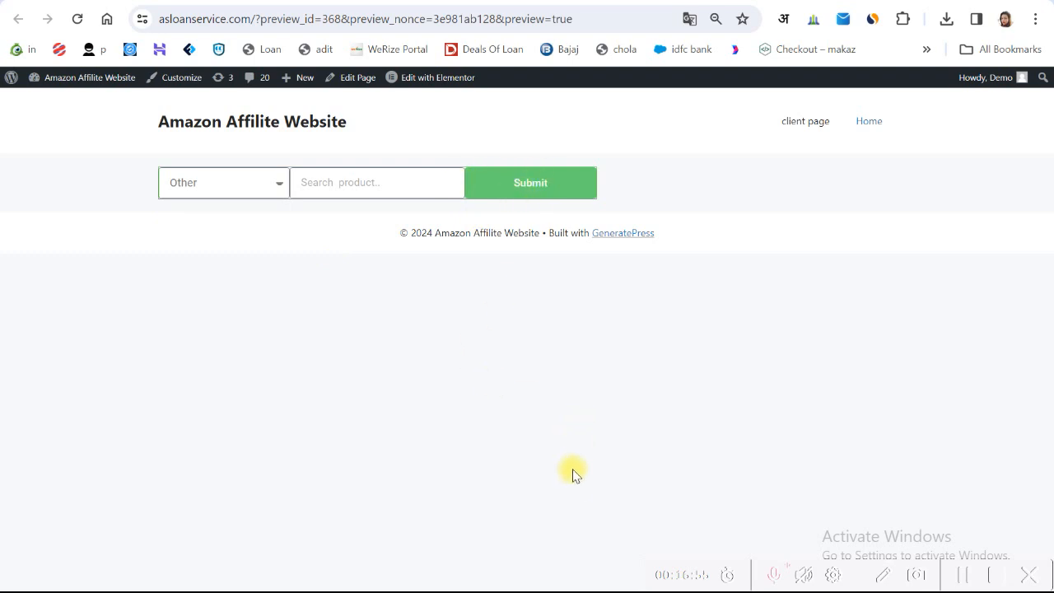
- Return to the Elementor editor, add Redirect to the form's actions after submit and open the Redirect settings
{"action": "left_click", "coordinate": [491, 1]}
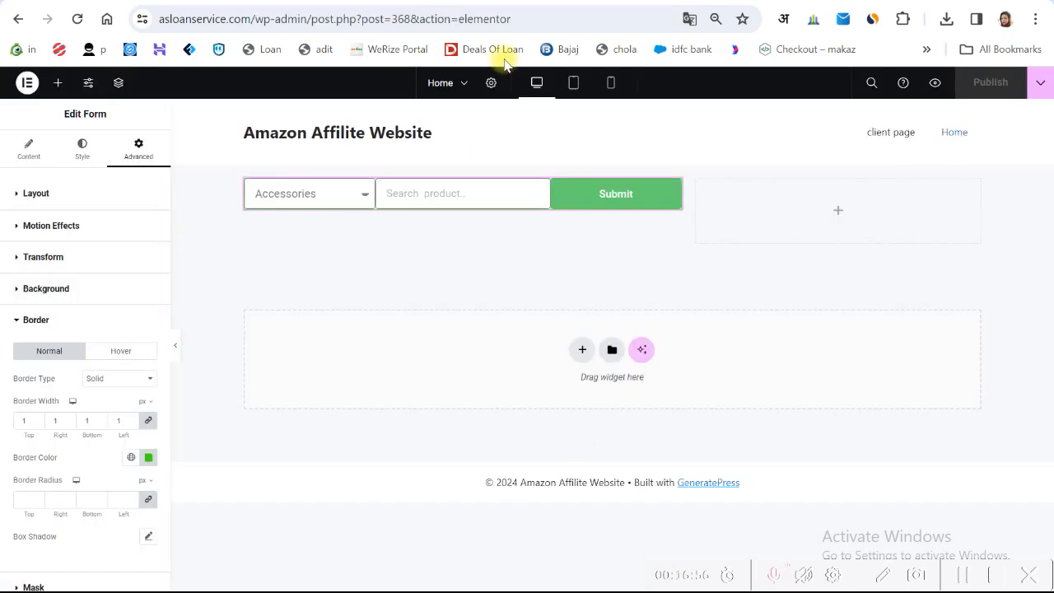
{"action": "left_click", "coordinate": [33, 320]}
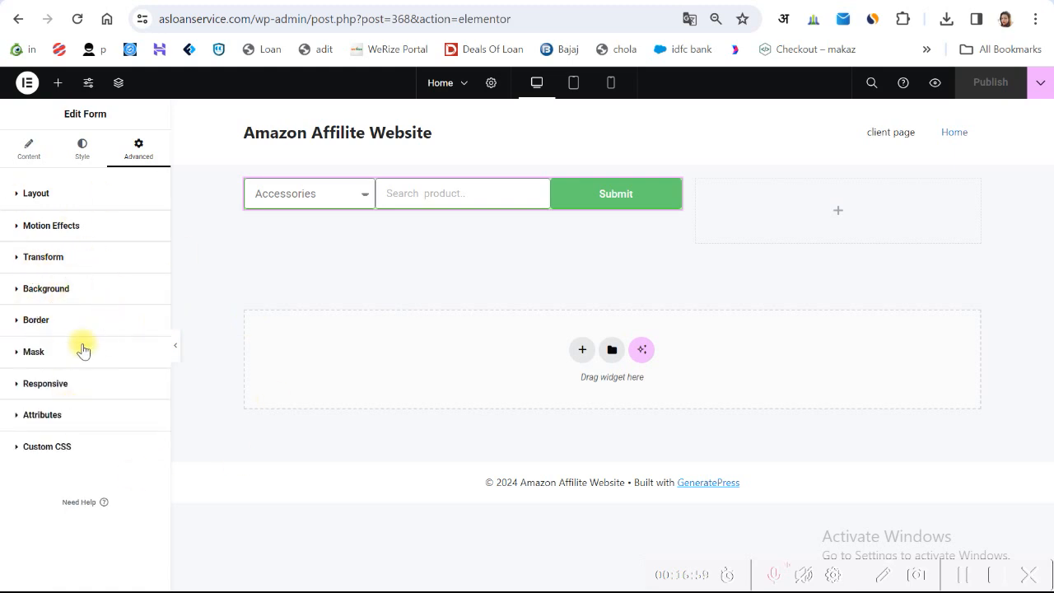
{"action": "left_click", "coordinate": [44, 165]}
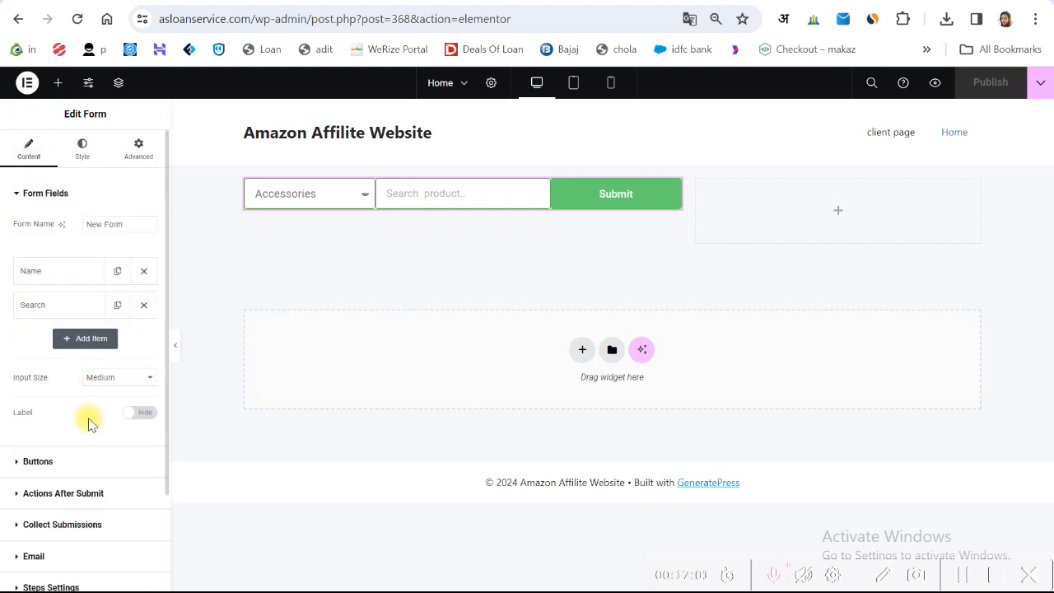
{"action": "scroll", "coordinate": [86, 417], "scroll_direction": "down", "scroll_amount": 2}
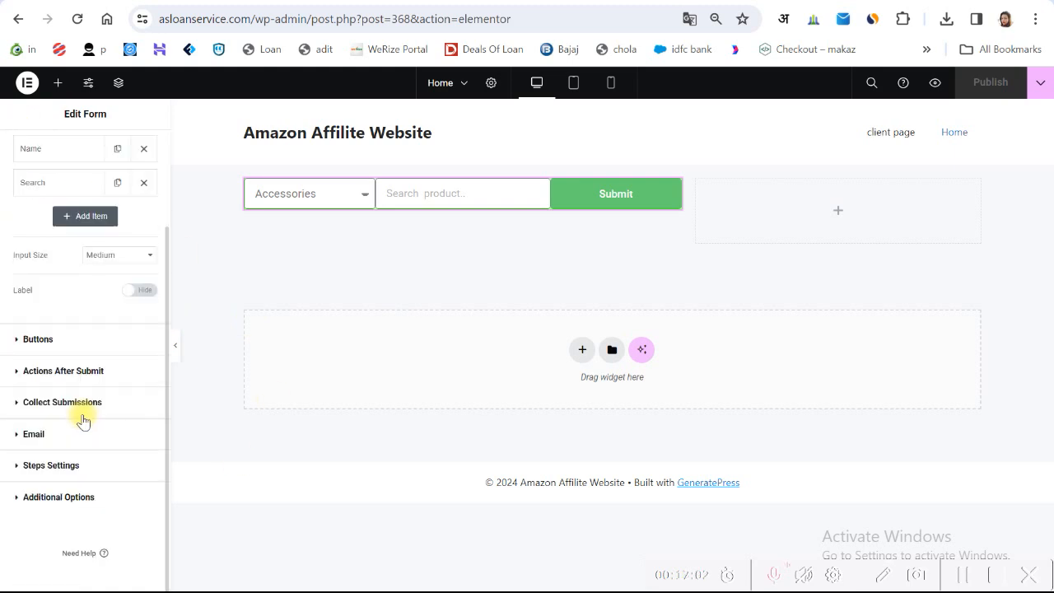
{"action": "left_click", "coordinate": [51, 375]}
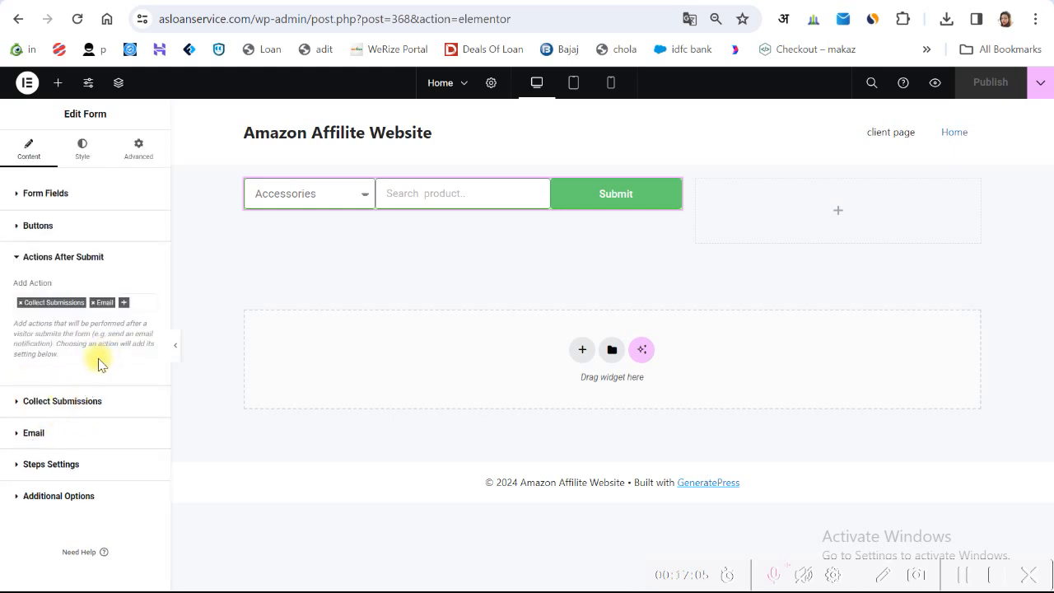
{"action": "left_click", "coordinate": [124, 304]}
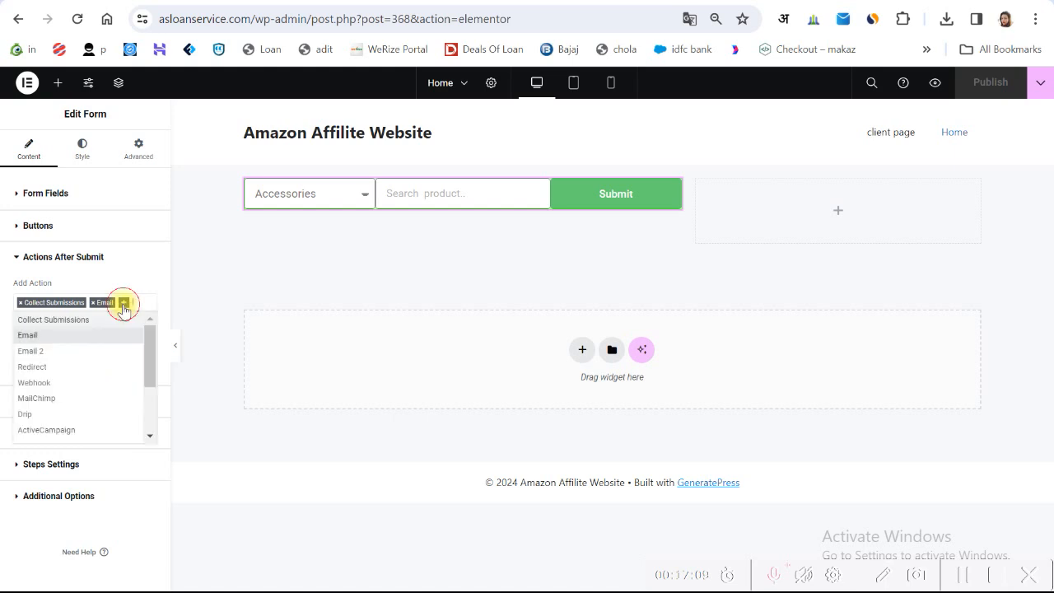
{"action": "left_click", "coordinate": [33, 366]}
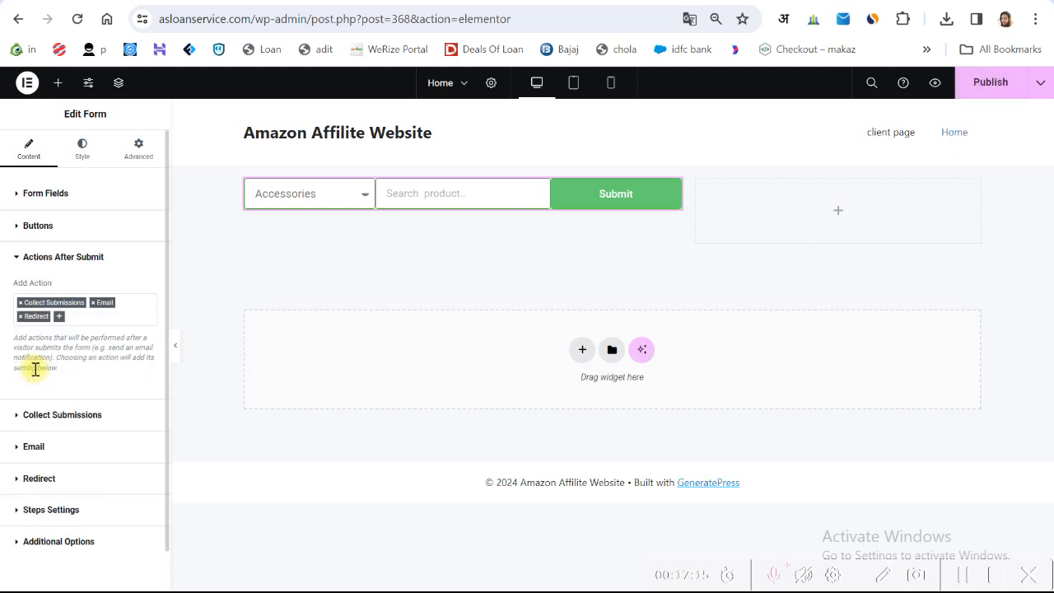
{"action": "left_click", "coordinate": [20, 258]}
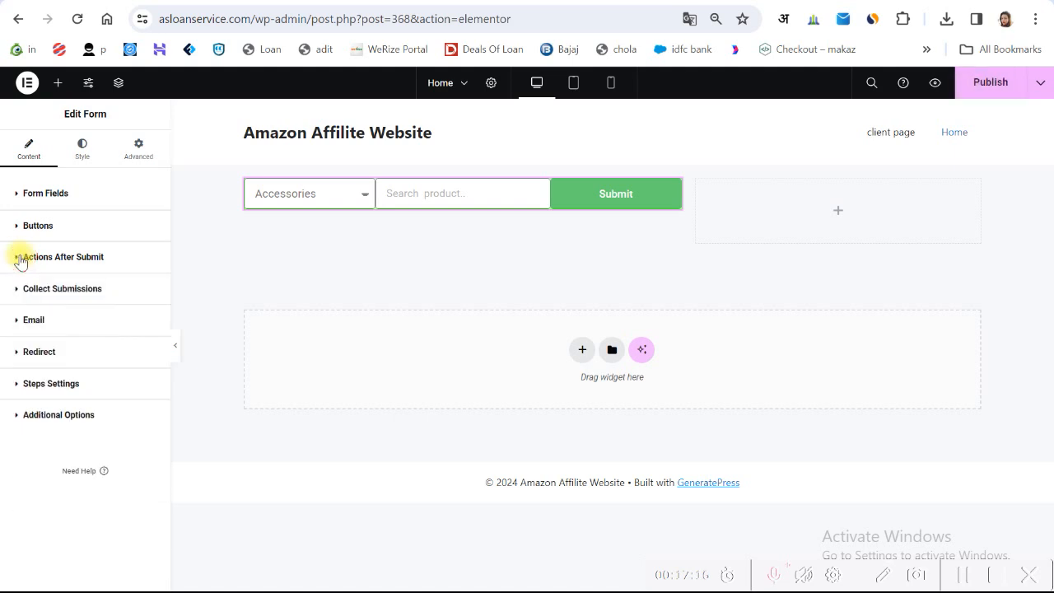
{"action": "left_click", "coordinate": [33, 351]}
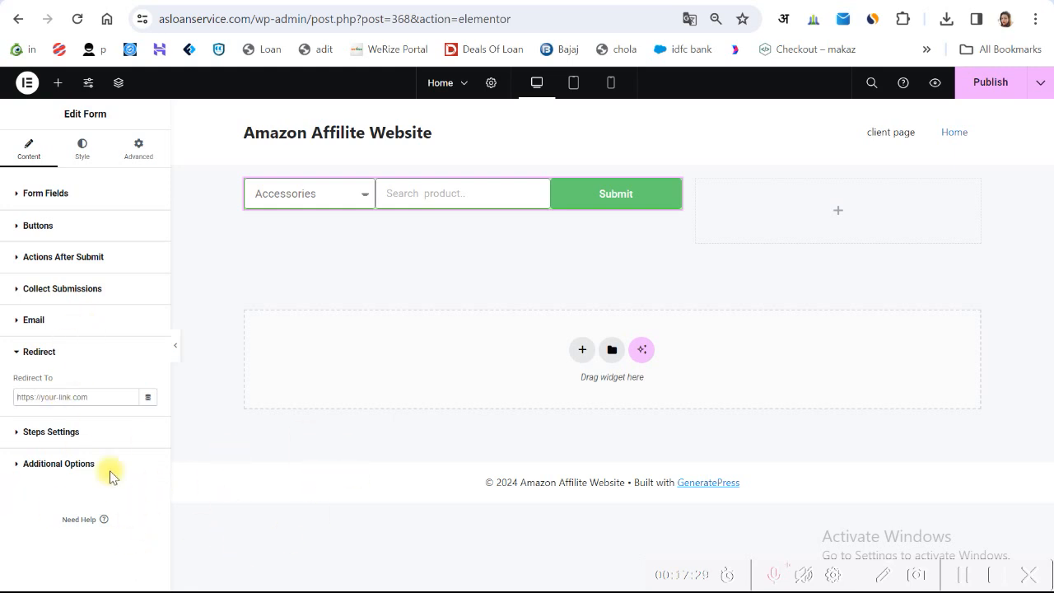
- Open the Amazon India home page in a new browser tab
{"action": "key", "text": "ctrl+t"}
{"action": "left_click", "coordinate": [574, 21]}
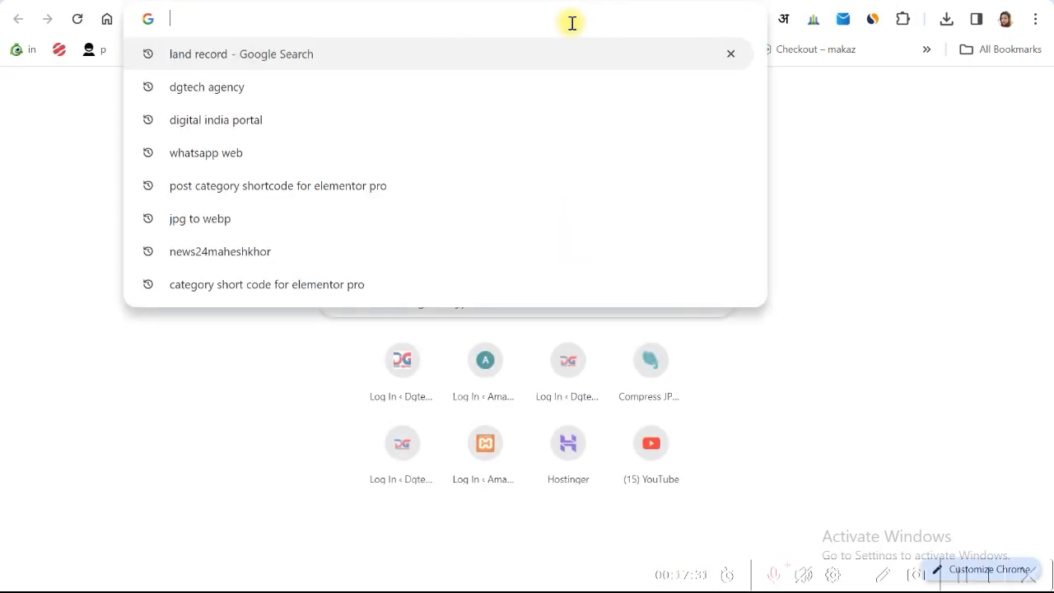
{"action": "type", "text": "am"}
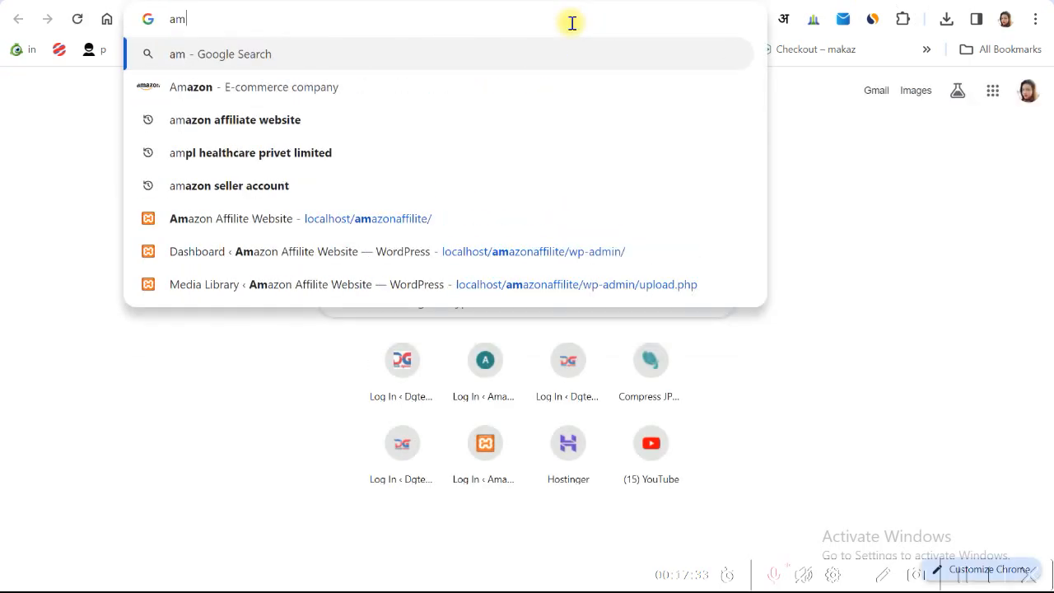
{"action": "type", "text": "a"}
{"action": "key", "text": "Return"}
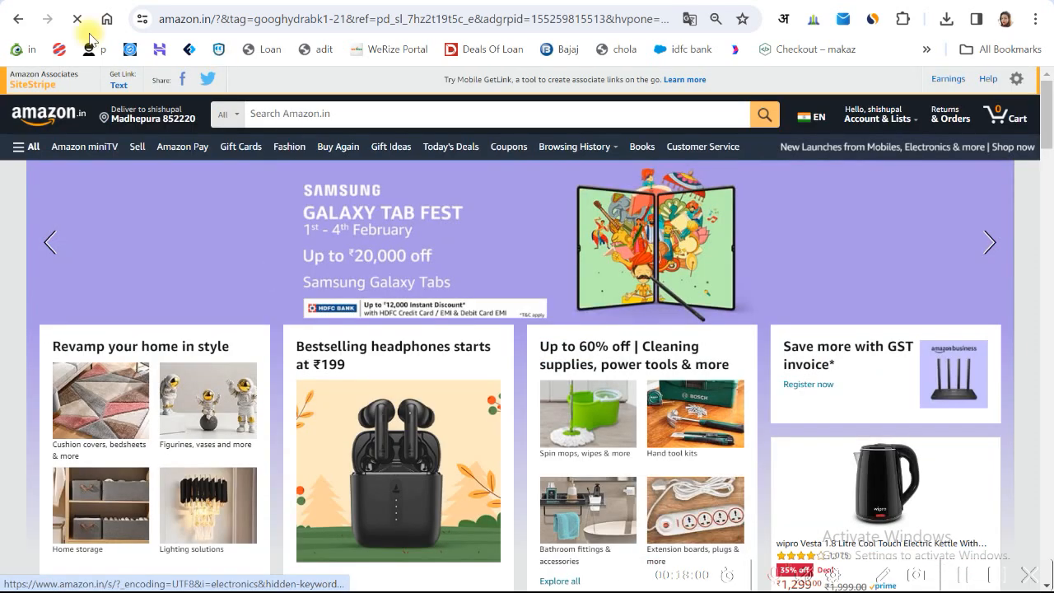
{"action": "left_click", "coordinate": [52, 123]}
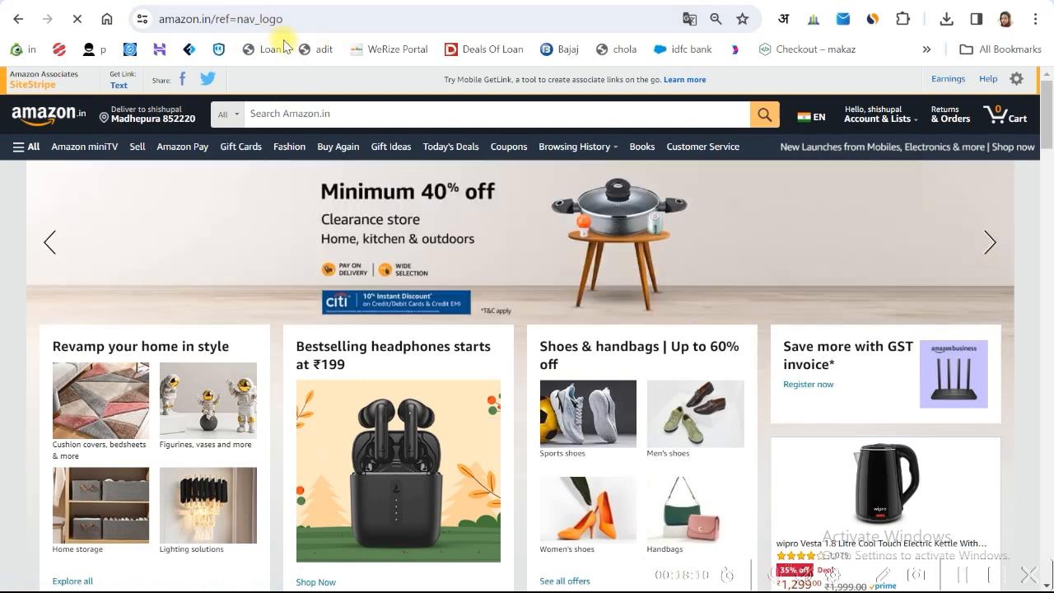
- Generate a SiteStripe text link for the Amazon home page and copy its short version
{"action": "left_click", "coordinate": [120, 88]}
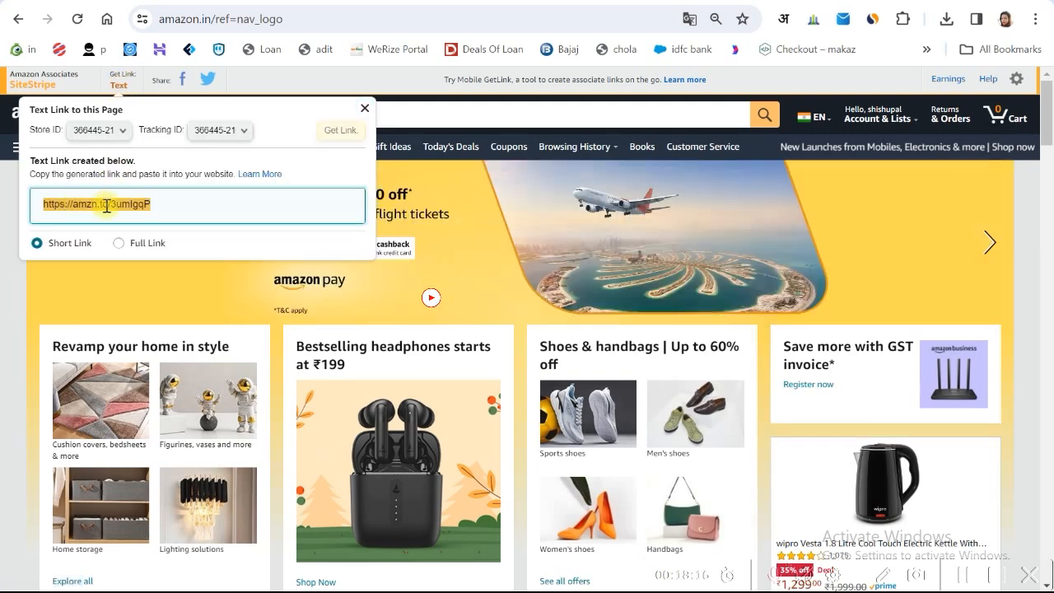
{"action": "left_click", "coordinate": [119, 244]}
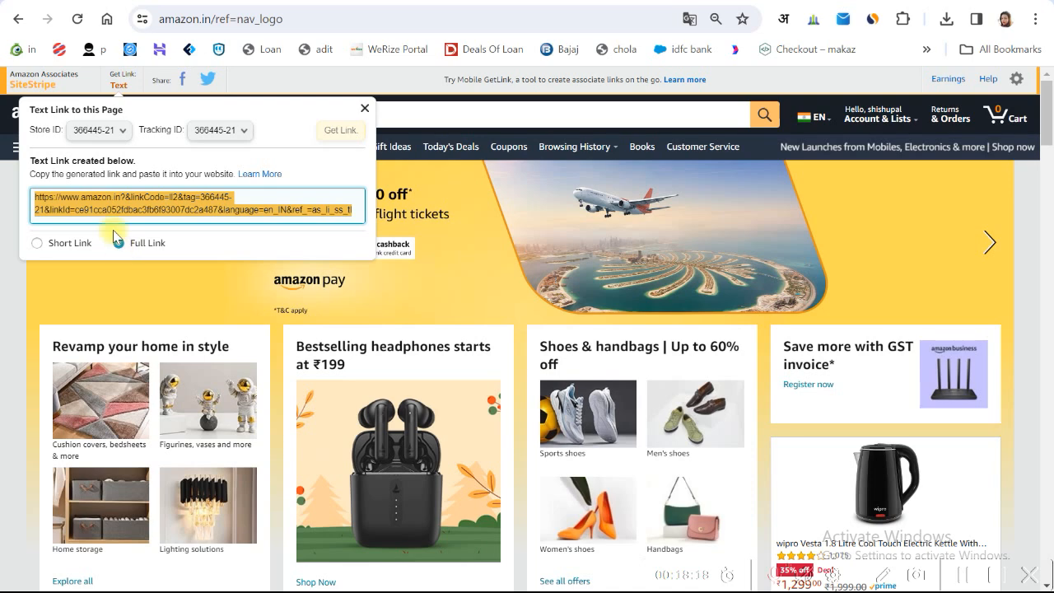
{"action": "left_click", "coordinate": [36, 244]}
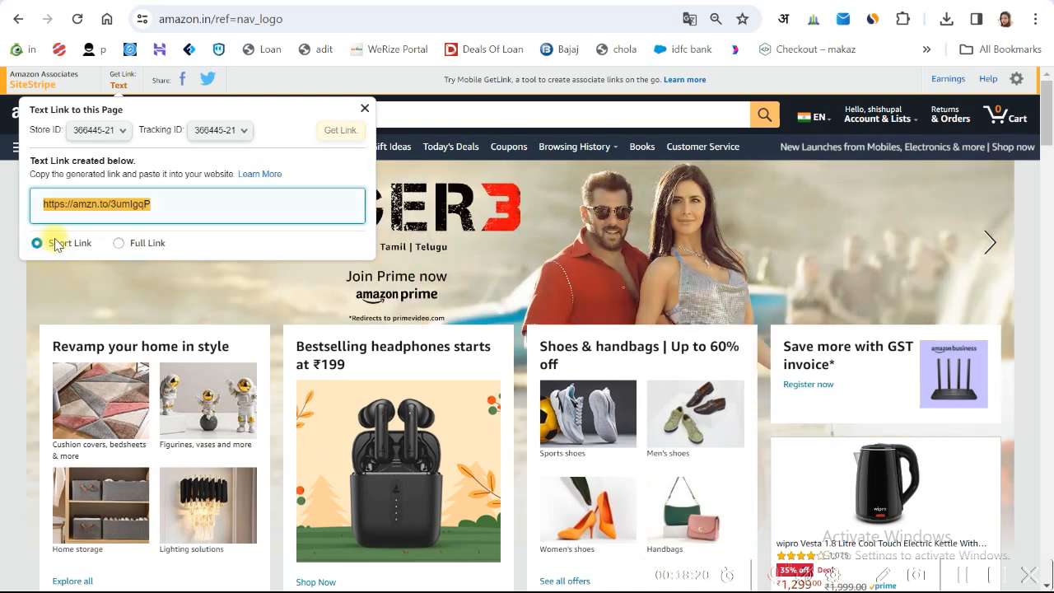
- Back in the Elementor editor, set the form's redirect address to the copied Amazon short link and publish the page
{"action": "left_click", "coordinate": [384, 1]}
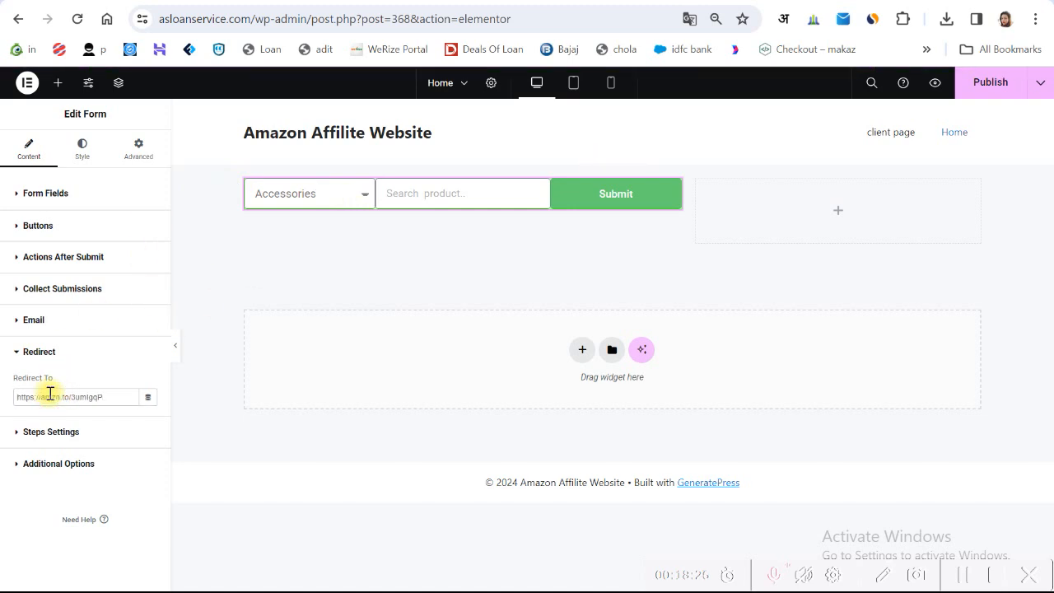
{"action": "left_click", "coordinate": [101, 375]}
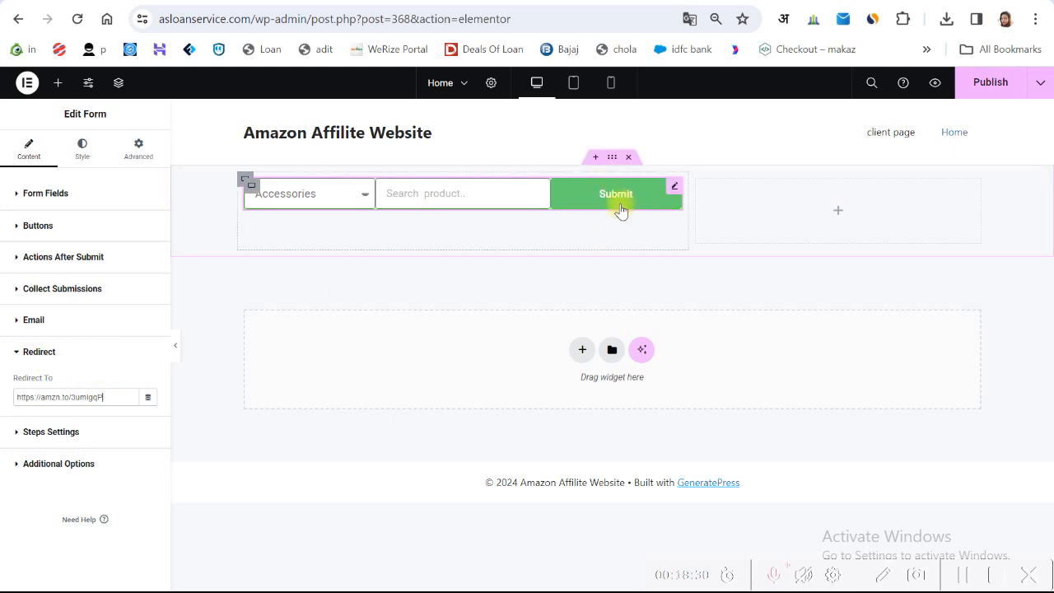
{"action": "left_click", "coordinate": [305, 204]}
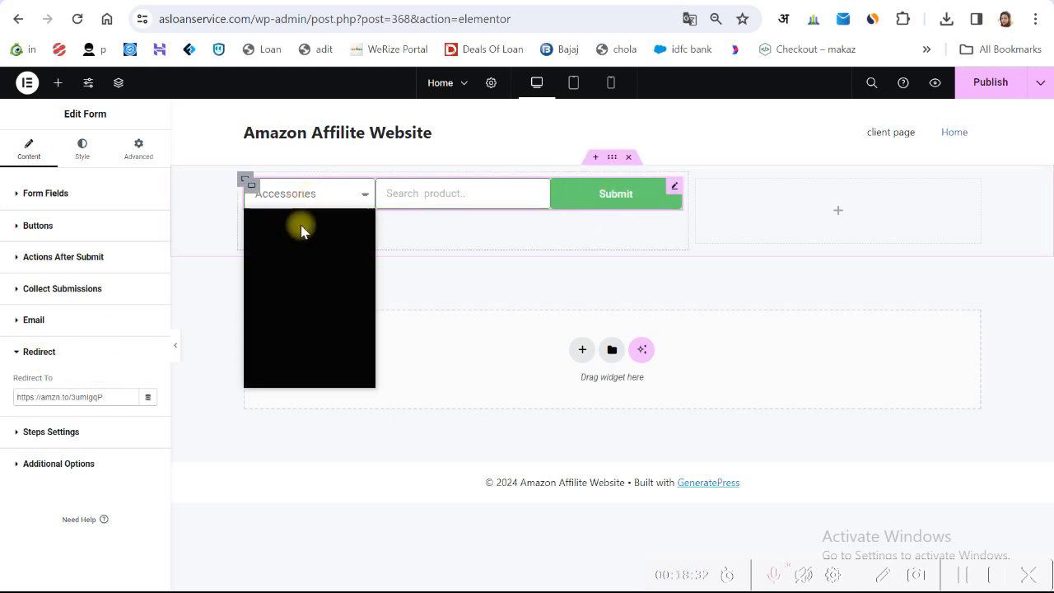
{"action": "left_click", "coordinate": [299, 260]}
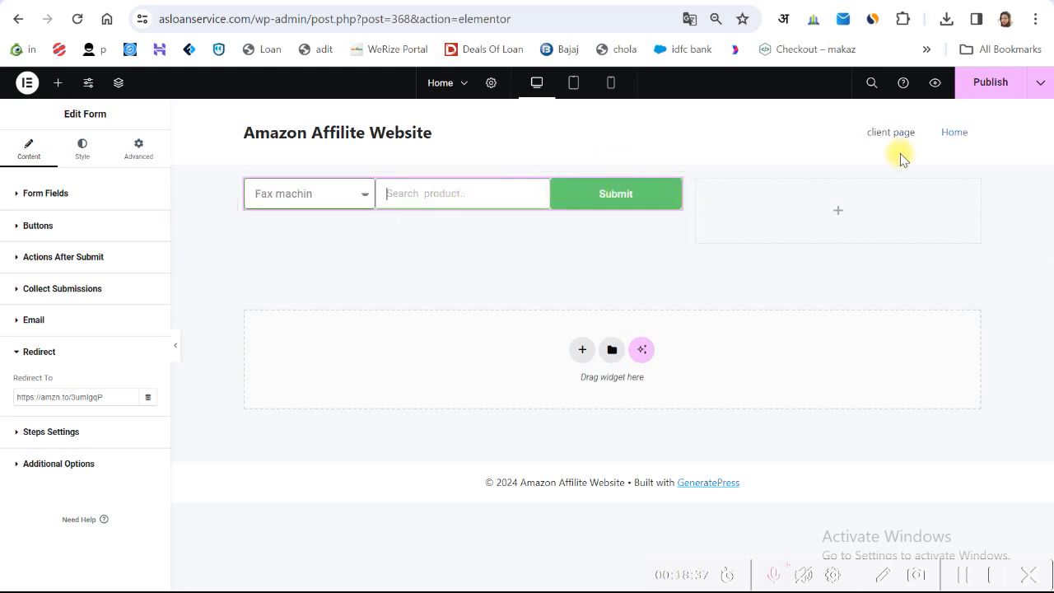
{"action": "left_click", "coordinate": [983, 86]}
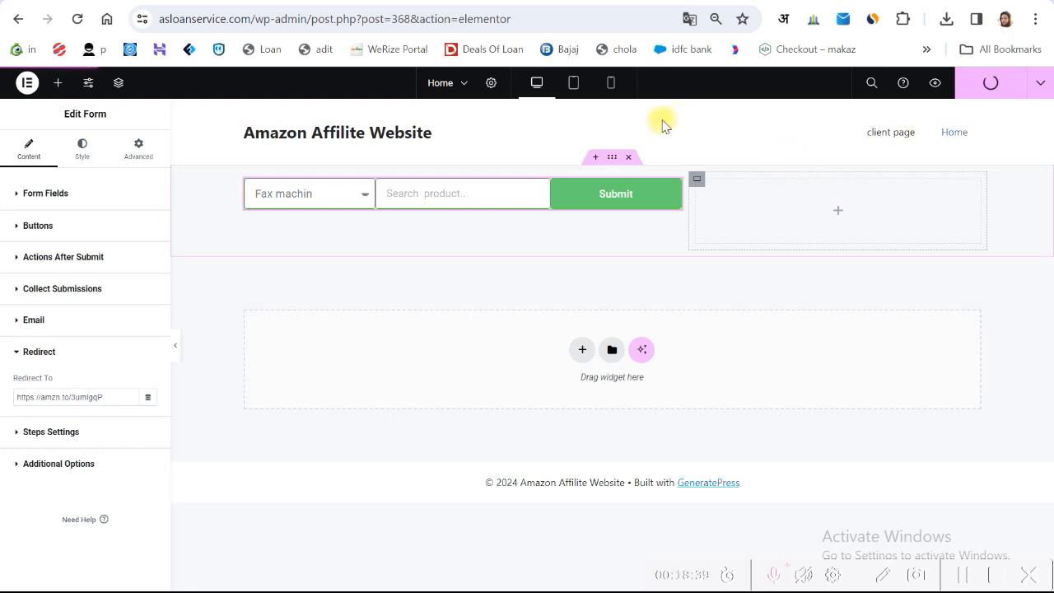
- Test the search form in the page preview by choosing the Computer category, entering "latop" and submitting it
{"action": "left_click", "coordinate": [511, 10]}
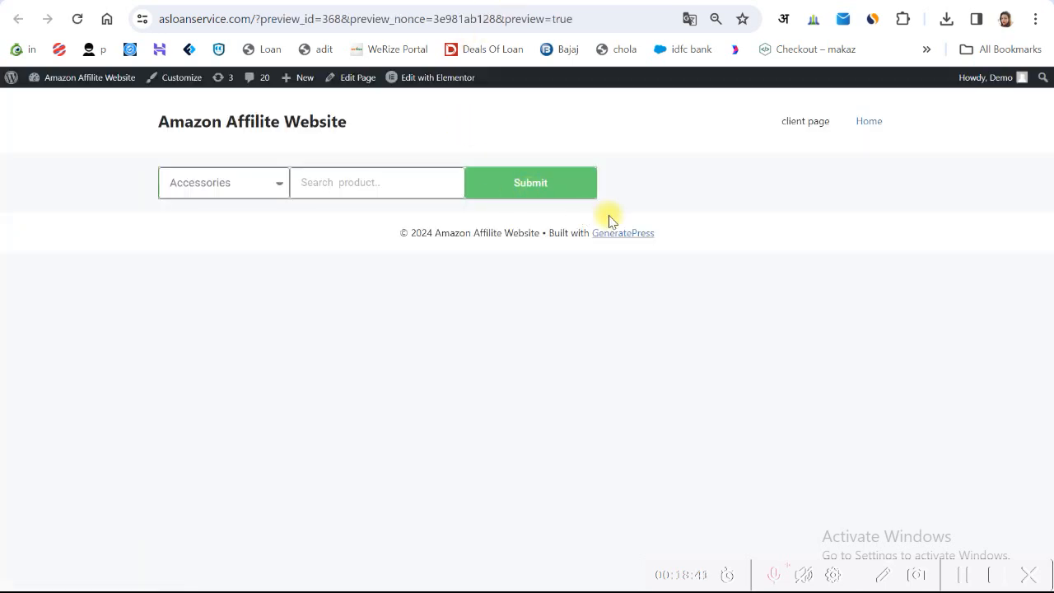
{"action": "left_click", "coordinate": [236, 188]}
{"action": "left_click", "coordinate": [212, 233]}
{"action": "left_click", "coordinate": [335, 184]}
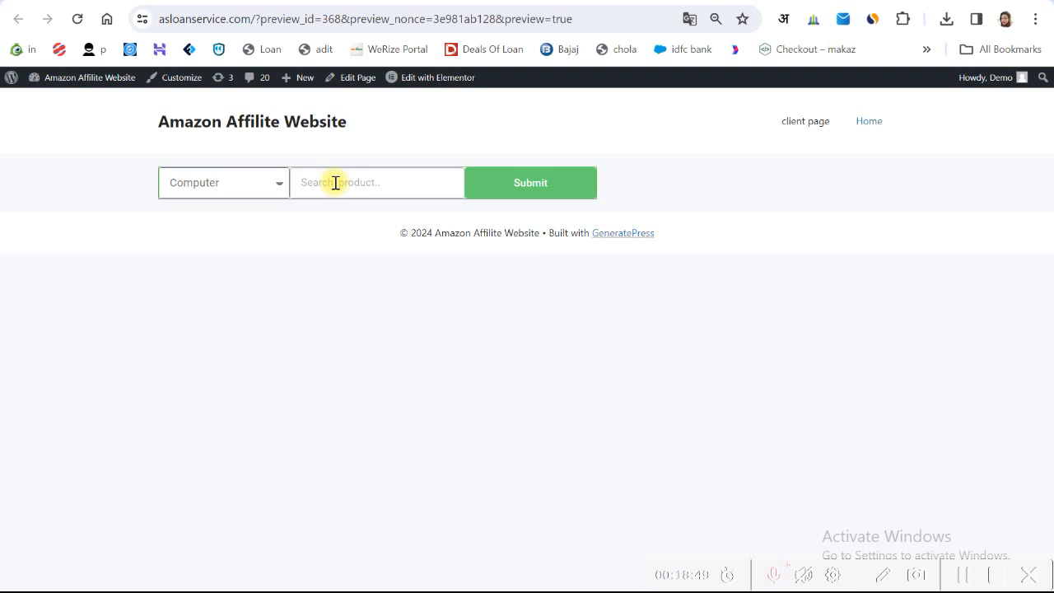
{"action": "type", "text": "top"}
{"action": "left_click", "coordinate": [308, 245]}
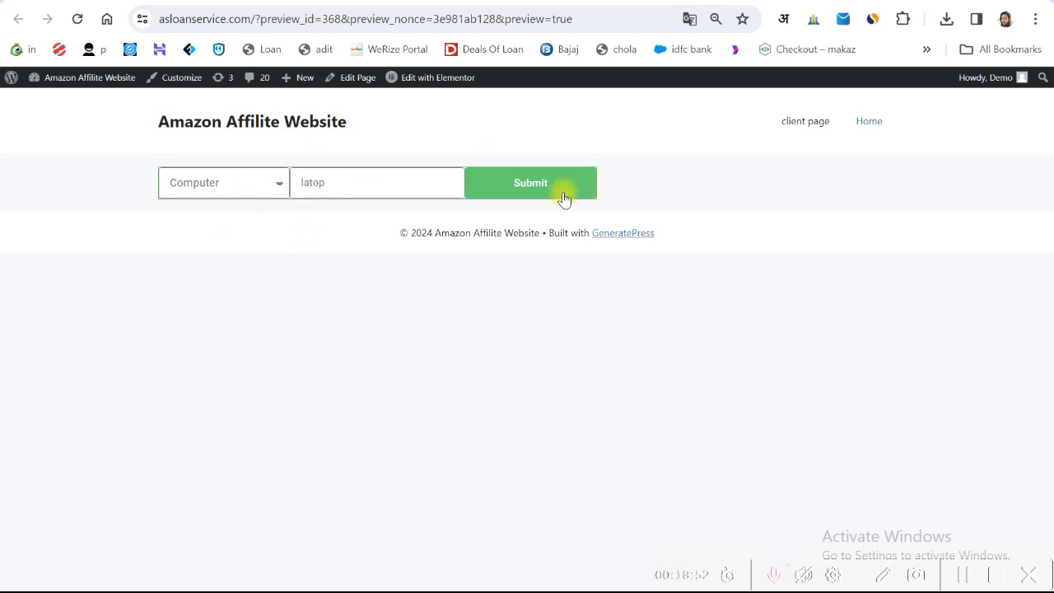
{"action": "left_click", "coordinate": [545, 194]}
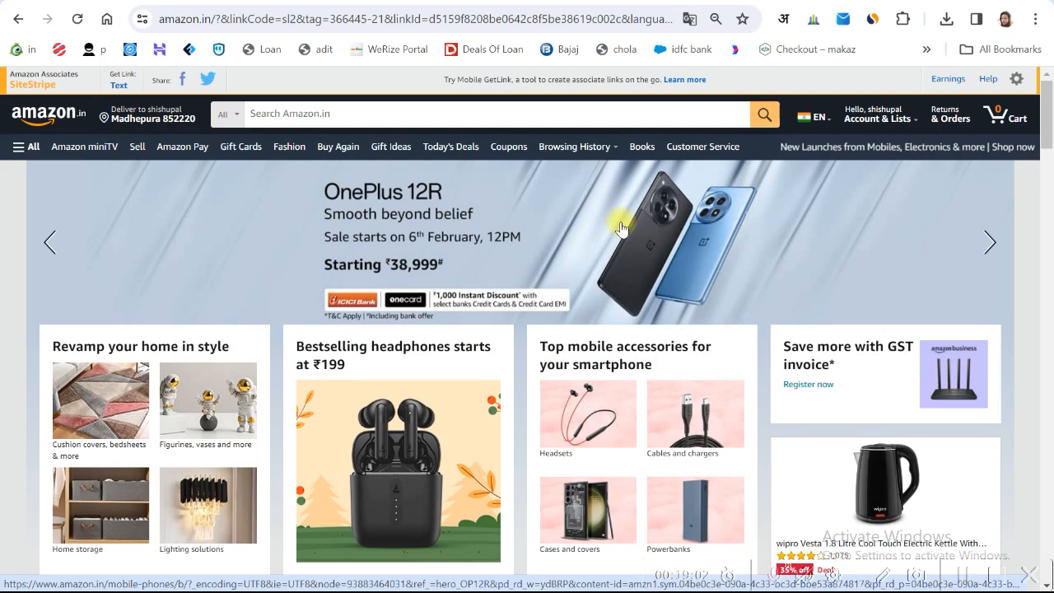
- Look over the Amazon page reached by the redirect, return to the site preview and try the form's category list
{"action": "scroll", "coordinate": [361, 190], "scroll_direction": "down", "scroll_amount": 10}
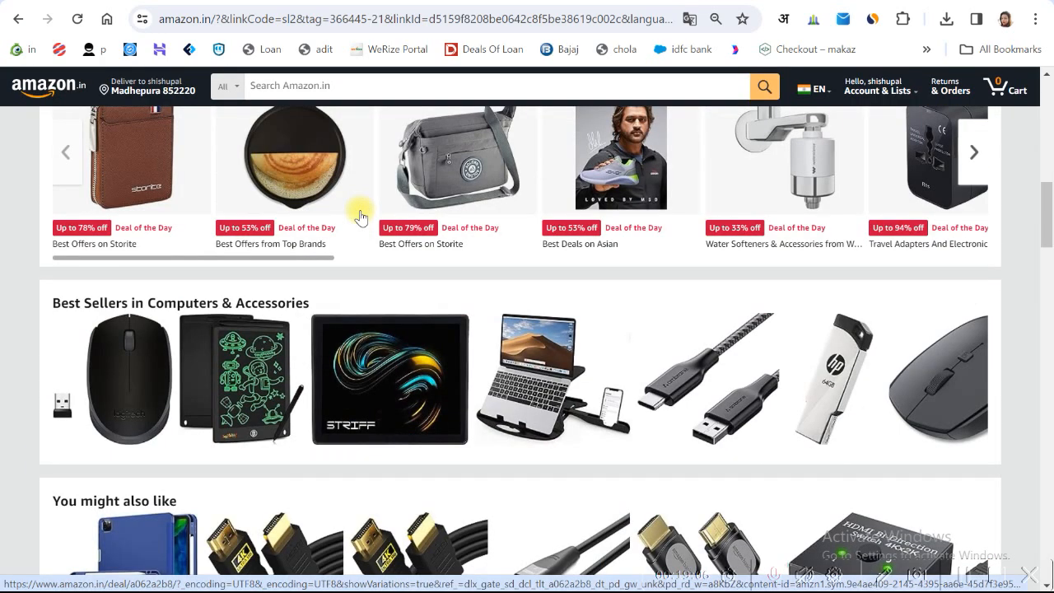
{"action": "scroll", "coordinate": [360, 217], "scroll_direction": "up", "scroll_amount": 15}
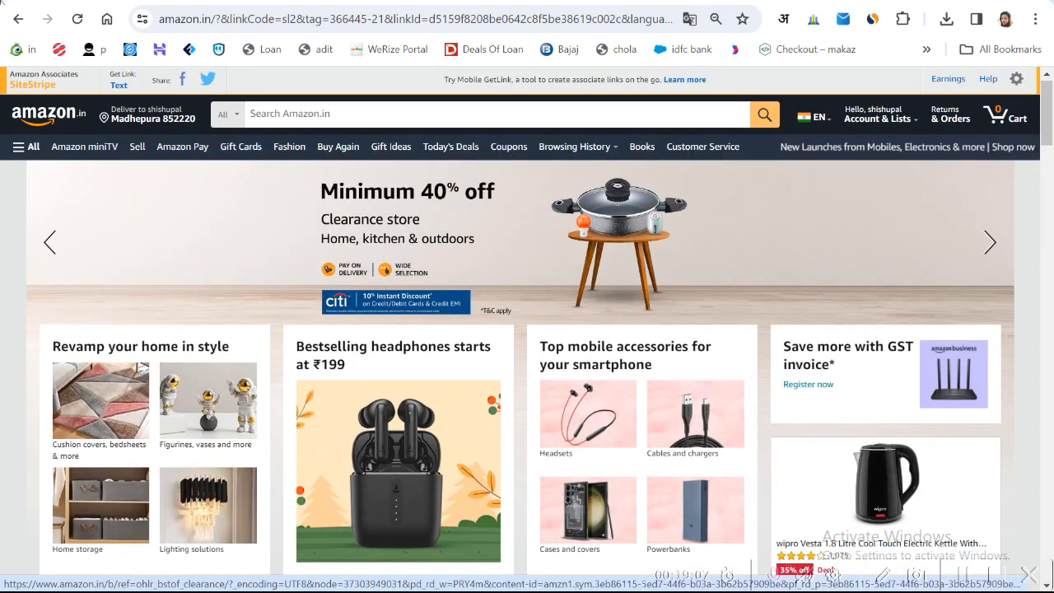
{"action": "key", "text": "alt+Left"}
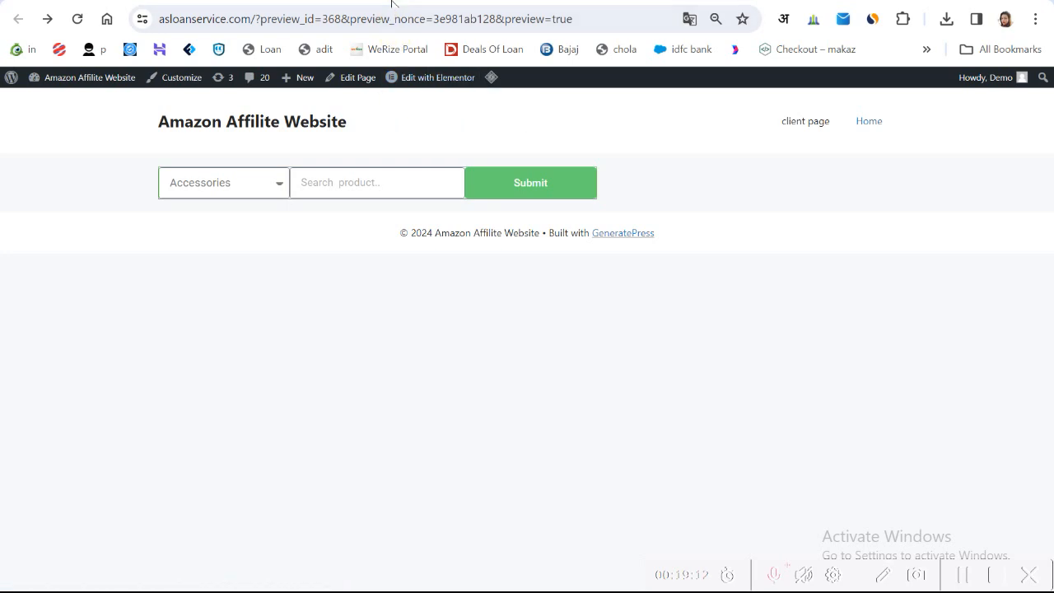
{"action": "left_click", "coordinate": [217, 192]}
{"action": "left_click", "coordinate": [221, 288]}
{"action": "left_click", "coordinate": [211, 196]}
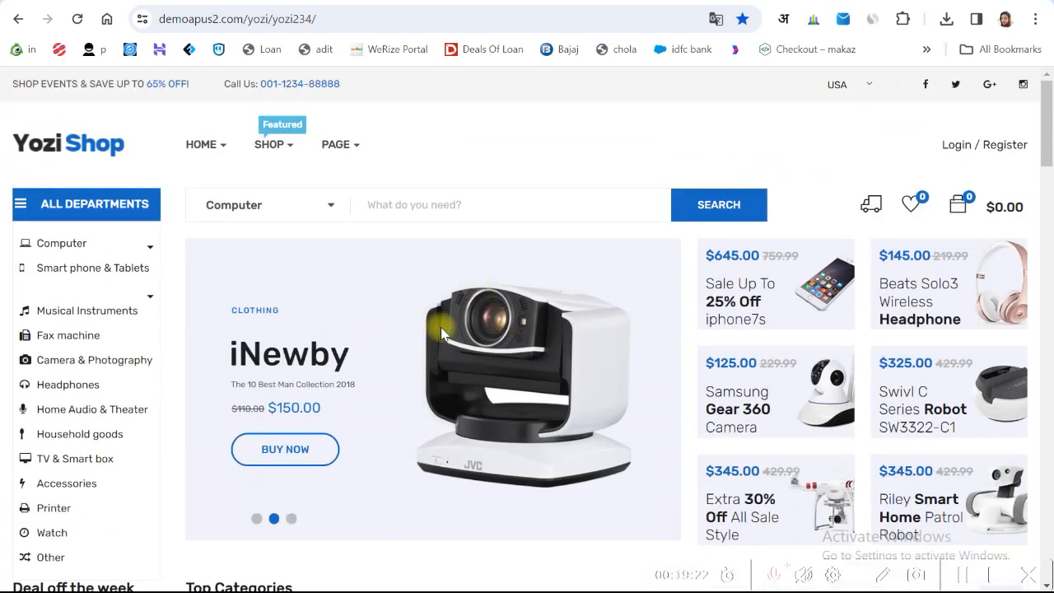
- Back in the Elementor editor, widen the search form's column at the expense of the empty column beside it and publish the page
{"action": "left_click", "coordinate": [482, 9]}
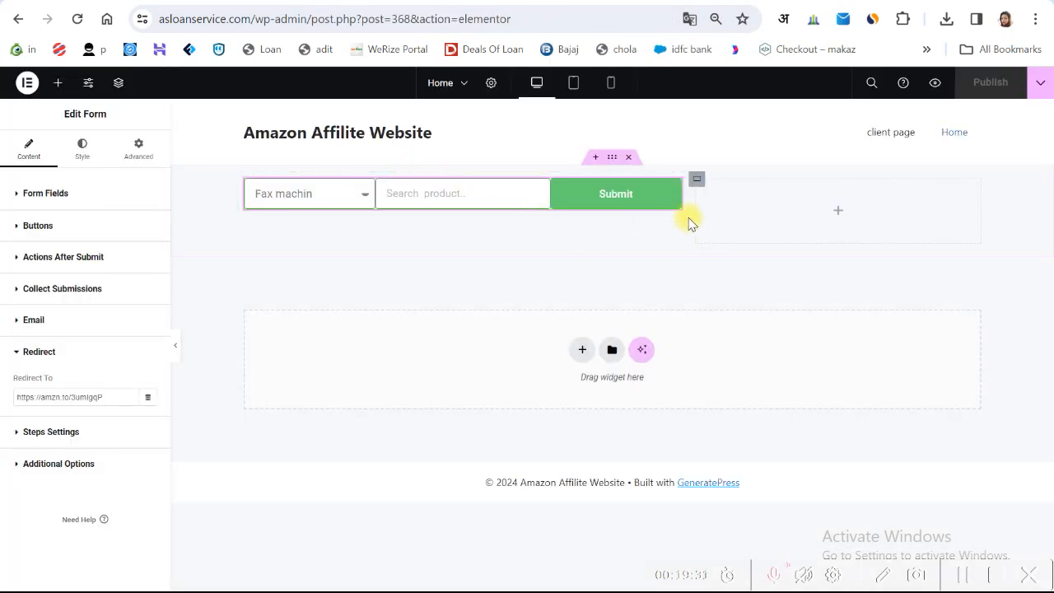
{"action": "left_click_drag", "start_coordinate": [686, 202], "coordinate": [889, 194]}
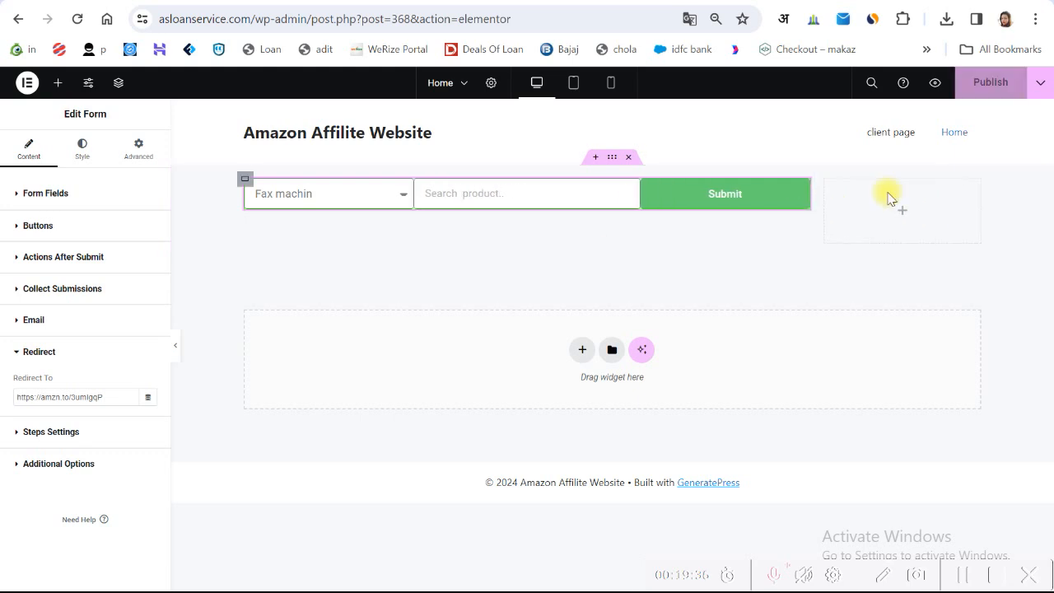
{"action": "left_click", "coordinate": [981, 83]}
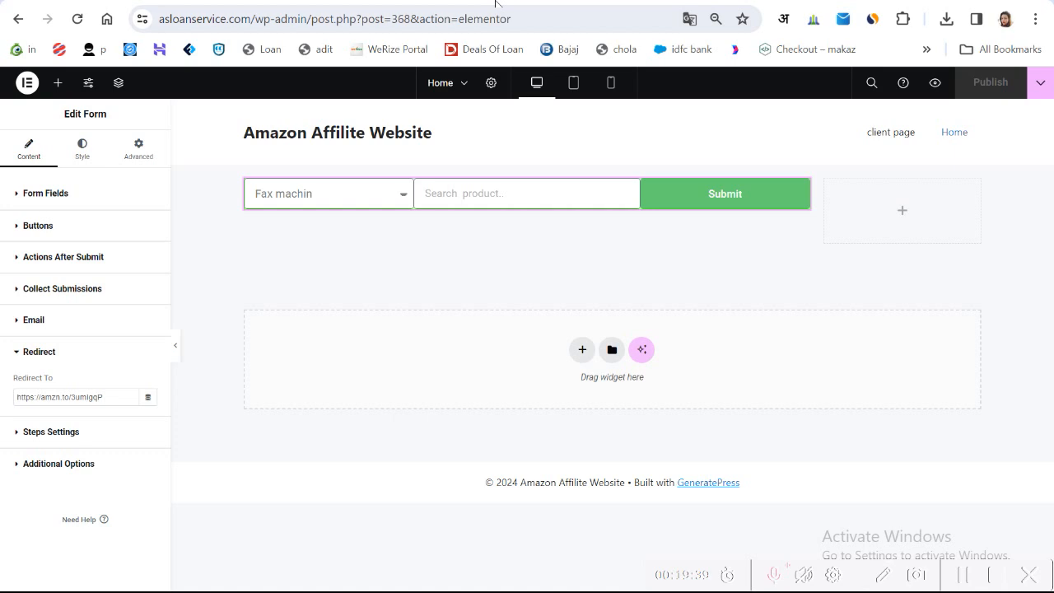
- Check the widened search form in the page preview by choosing Home Audio & Theater from its category list
{"action": "left_click", "coordinate": [495, 5]}
{"action": "left_click", "coordinate": [242, 184]}
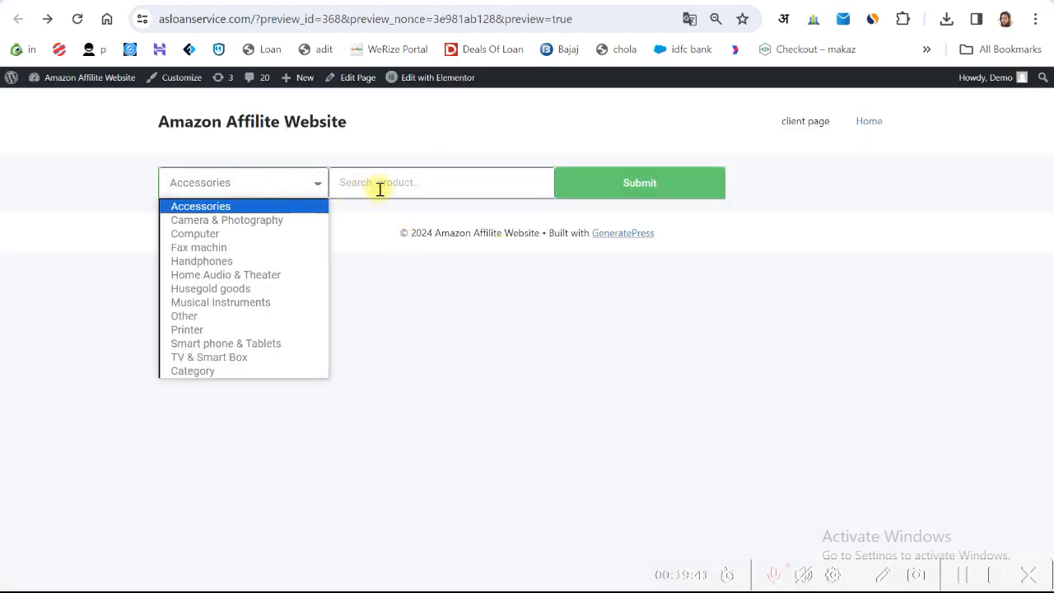
{"action": "left_click", "coordinate": [223, 275]}
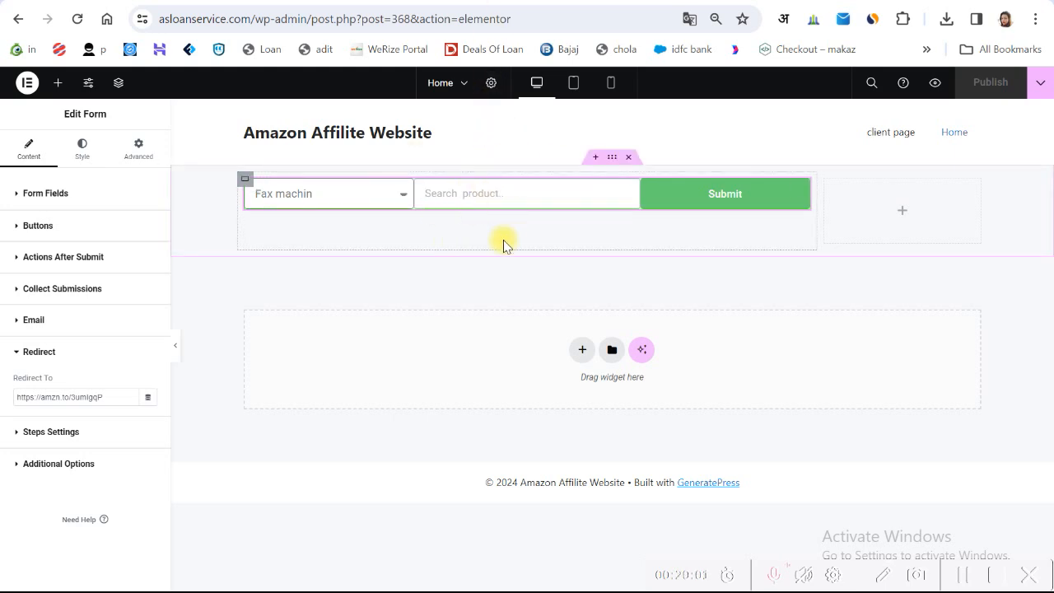
- Examine the Yozi Shop demo's slider and product layout below its search bar, comparing it with the site preview
{"action": "left_click", "coordinate": [594, 2]}
{"action": "scroll", "coordinate": [594, 319], "scroll_direction": "down", "scroll_amount": 3}
{"action": "scroll", "coordinate": [594, 317], "scroll_direction": "up", "scroll_amount": 2}
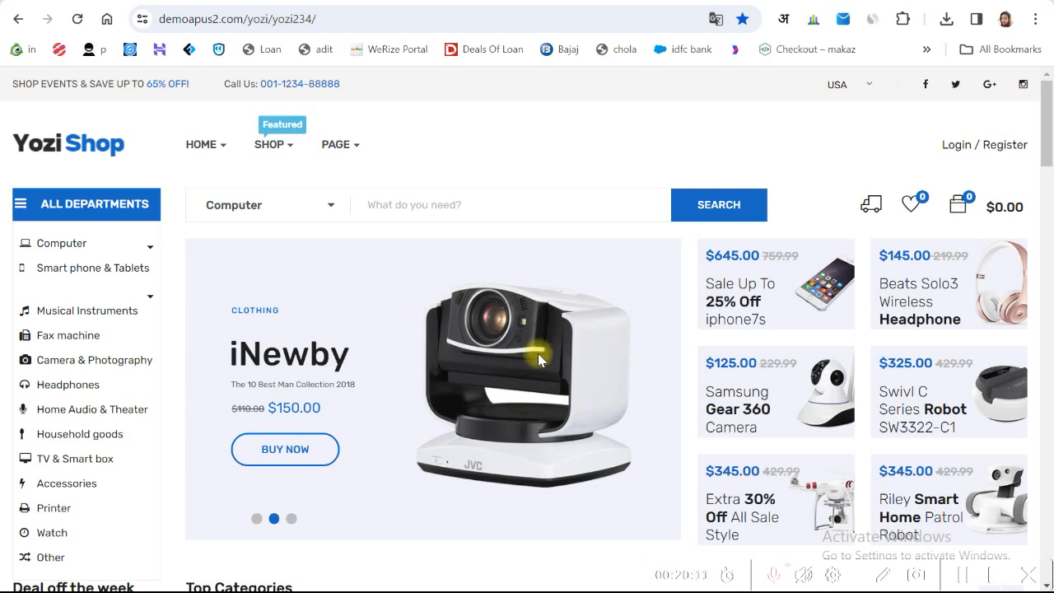
{"action": "left_click", "coordinate": [498, 1]}
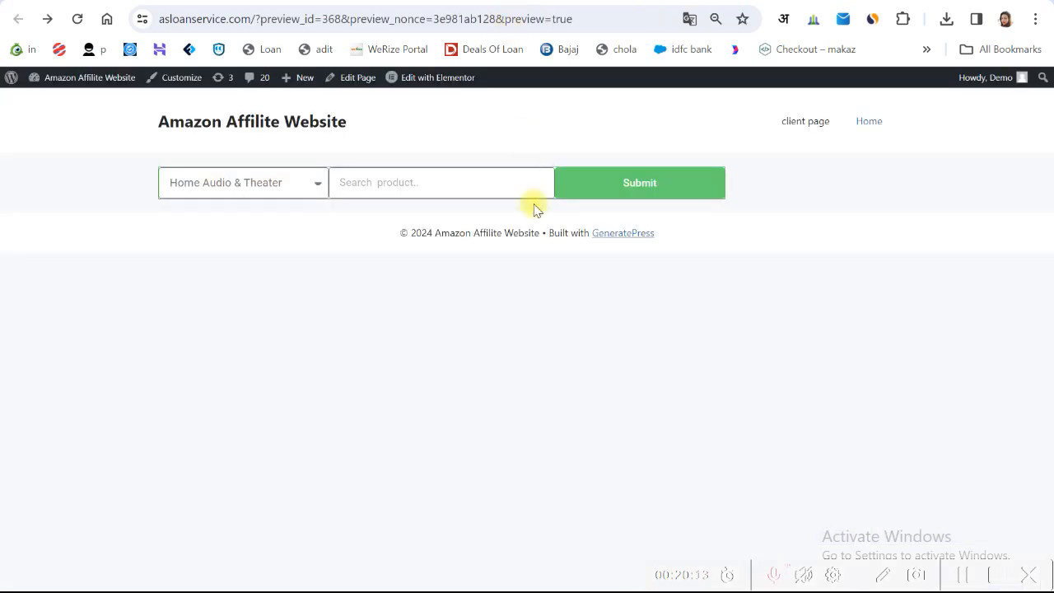
- In the Elementor editor, add a flexbox container with two equal columns below the search form
{"action": "left_click", "coordinate": [382, 0]}
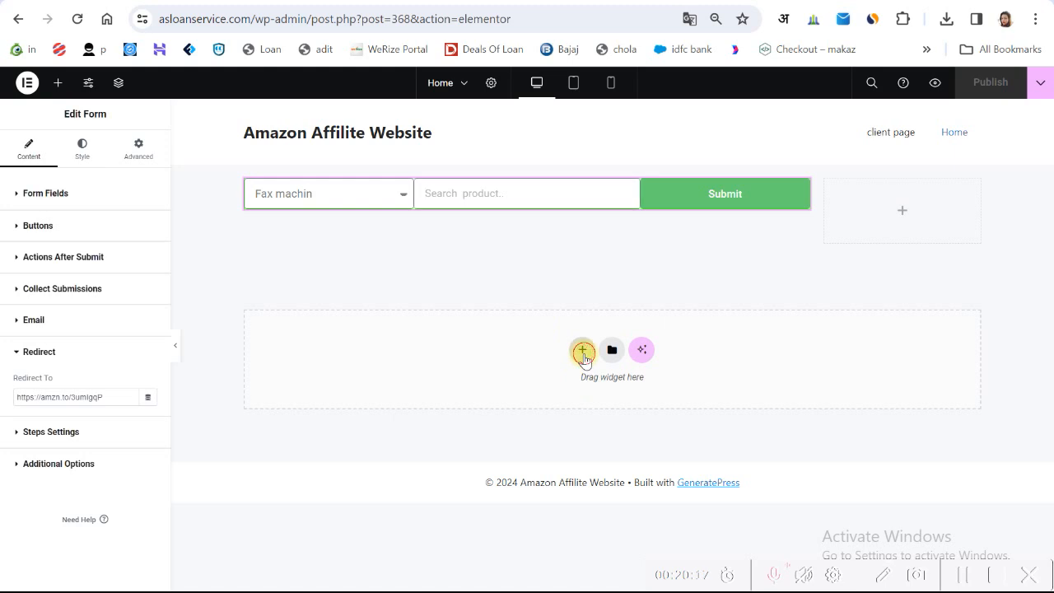
{"action": "left_click", "coordinate": [584, 354]}
{"action": "left_click", "coordinate": [577, 383]}
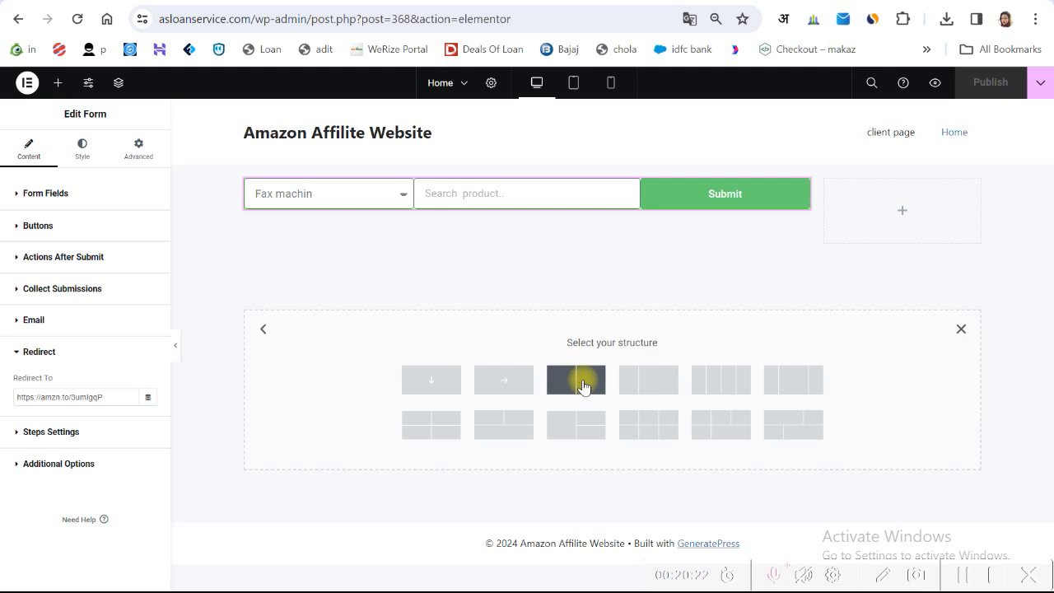
{"action": "left_click", "coordinate": [583, 386]}
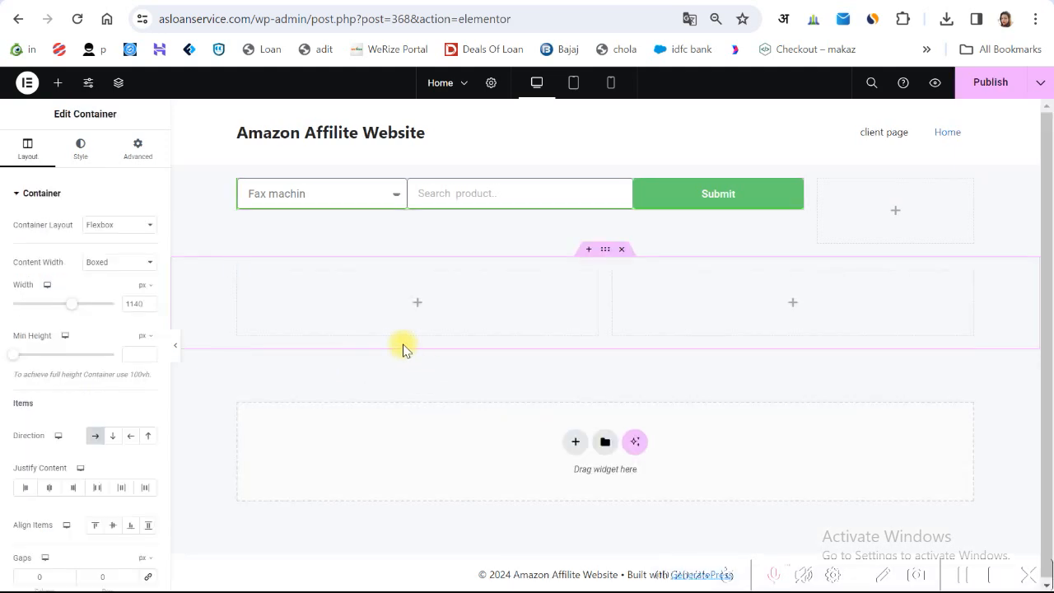
- Insert a nested Container element into the left column of the new two-column section
{"action": "left_click", "coordinate": [57, 84]}
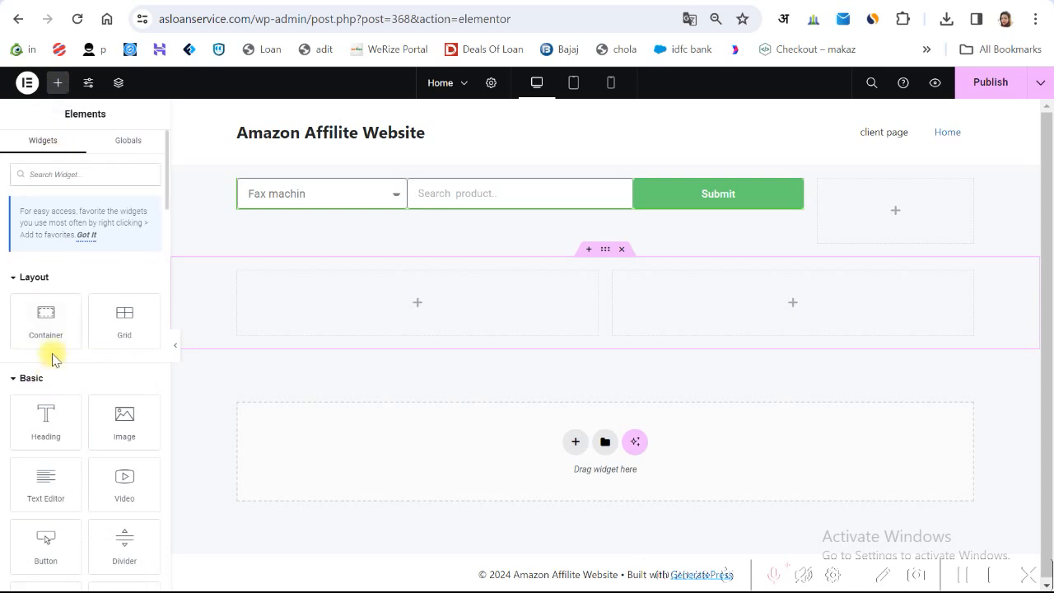
{"action": "left_click_drag", "start_coordinate": [43, 314], "coordinate": [421, 350]}
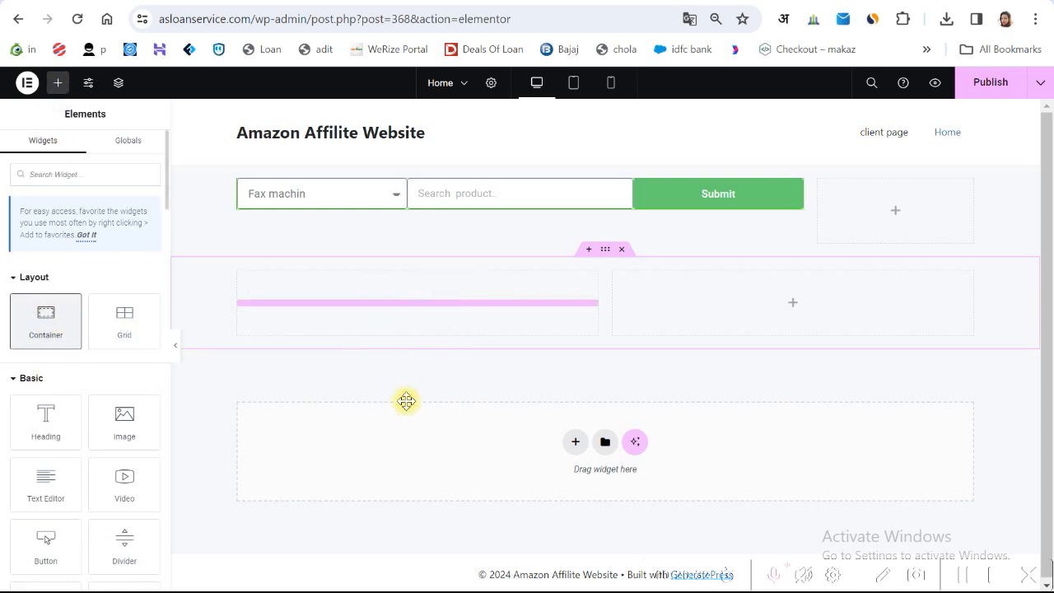
{"action": "left_click_drag", "start_coordinate": [406, 401], "coordinate": [406, 401]}
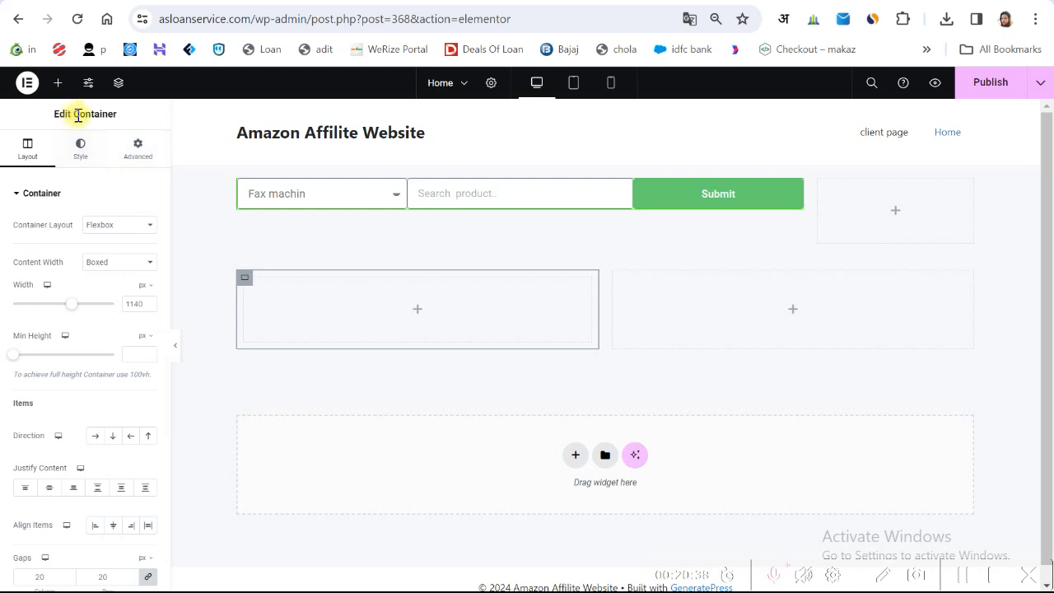
- Find the Slides widget by searching for "slide" and place it in the nested container of the left column
{"action": "left_click", "coordinate": [59, 86]}
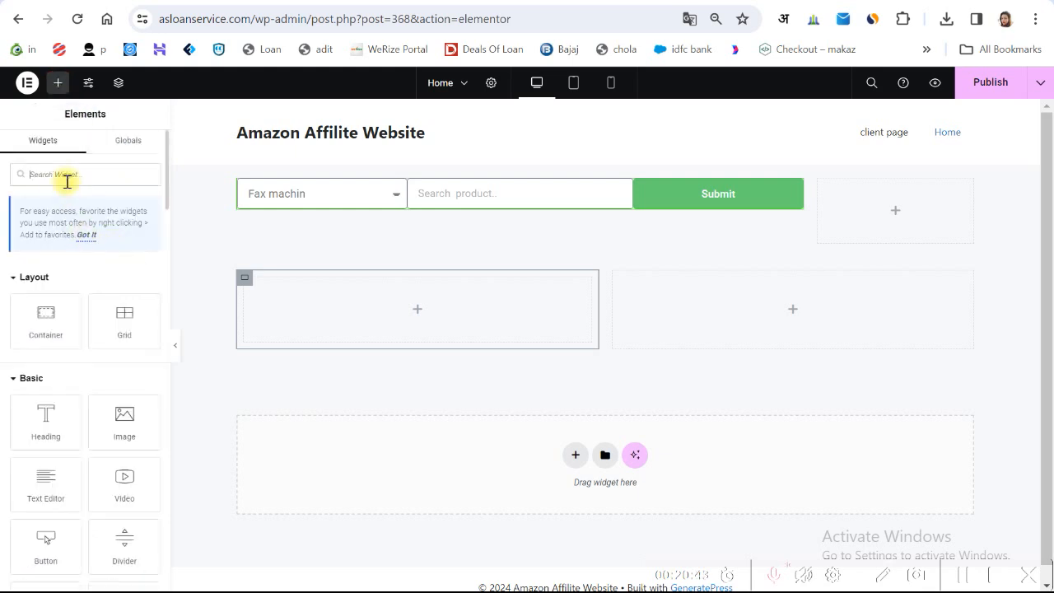
{"action": "type", "text": "slide"}
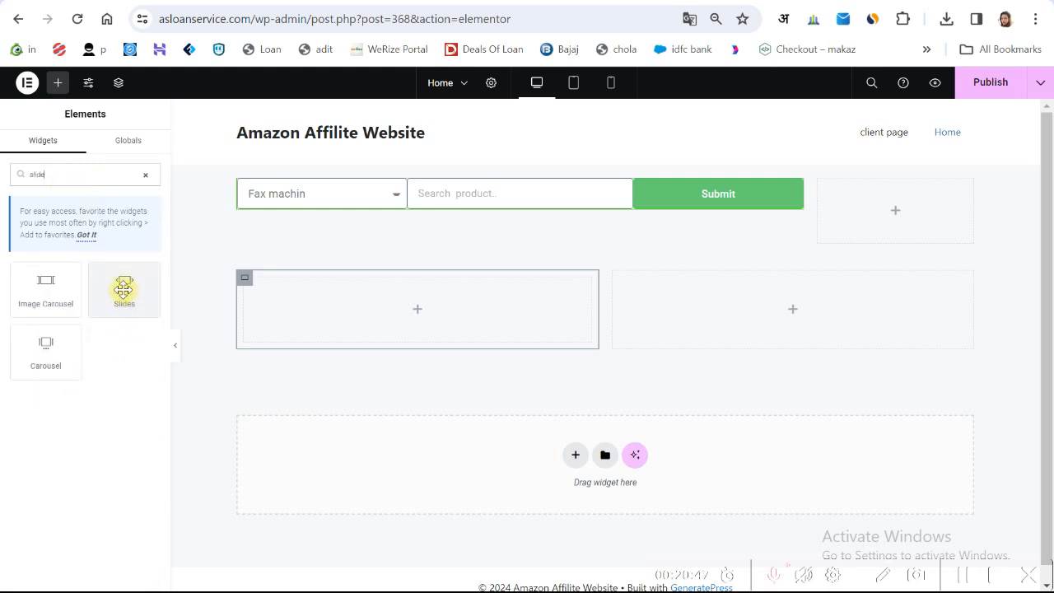
{"action": "left_click_drag", "start_coordinate": [122, 282], "coordinate": [442, 306]}
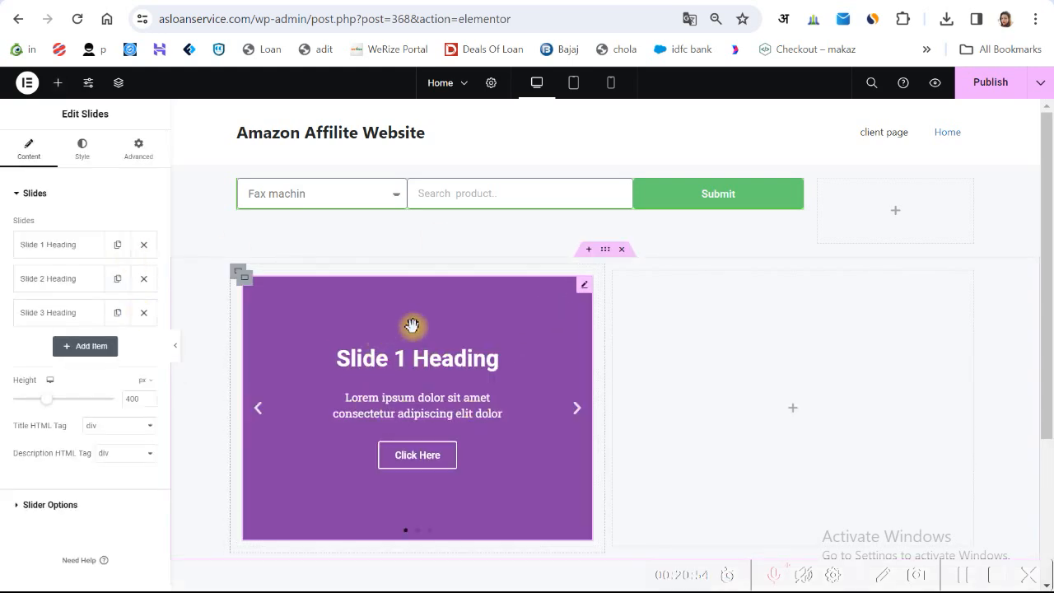
{"action": "scroll", "coordinate": [478, 366], "scroll_direction": "down", "scroll_amount": 2}
{"action": "scroll", "coordinate": [478, 371], "scroll_direction": "up", "scroll_amount": 2}
{"action": "scroll", "coordinate": [478, 372], "scroll_direction": "down", "scroll_amount": 2}
{"action": "scroll", "coordinate": [478, 371], "scroll_direction": "up", "scroll_amount": 2}
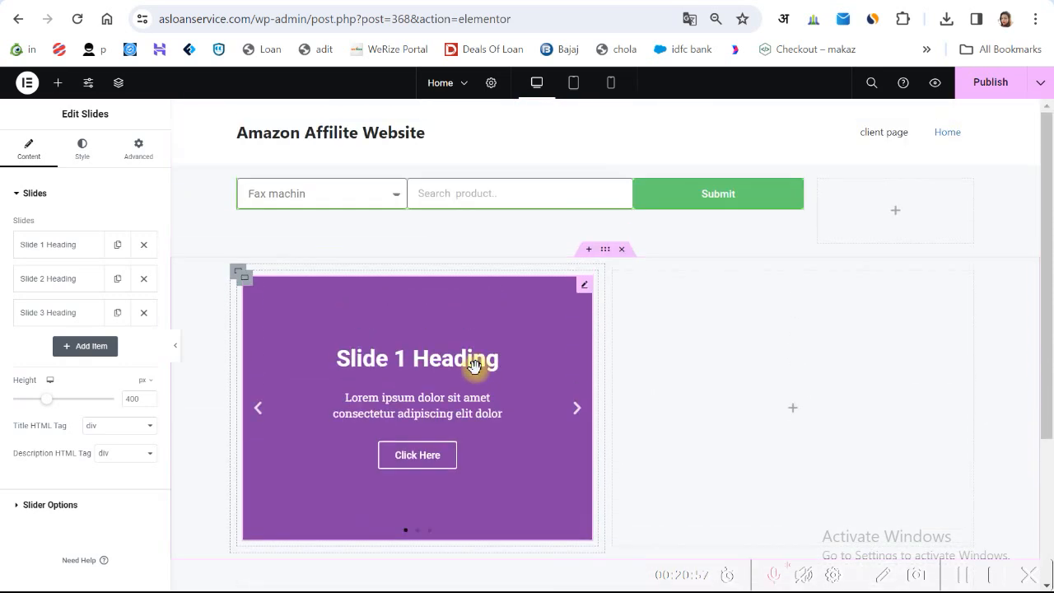
- Set the first slide's background color to white
{"action": "left_click", "coordinate": [71, 244]}
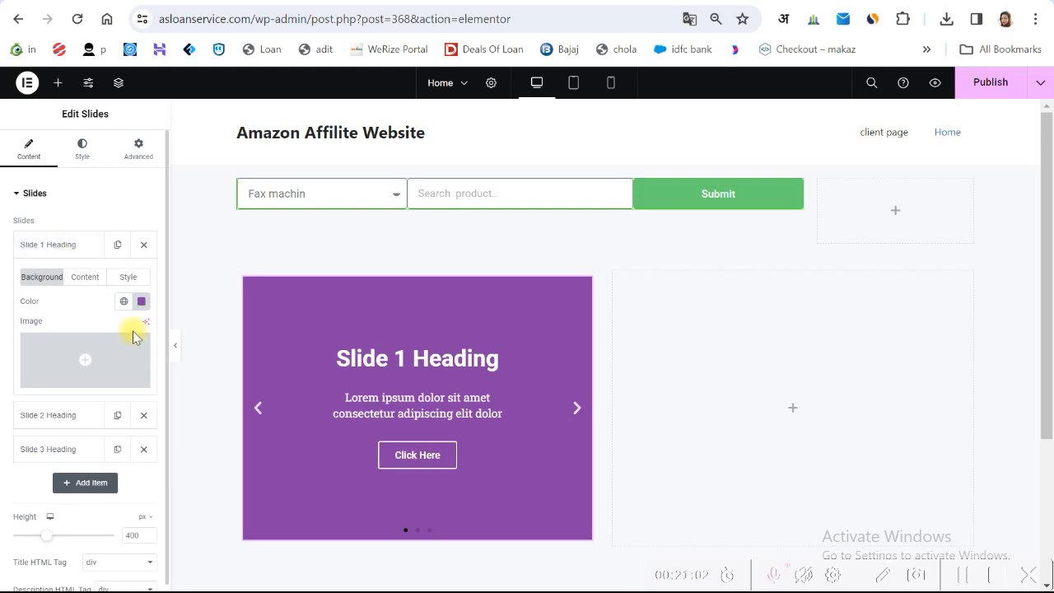
{"action": "left_click", "coordinate": [141, 302]}
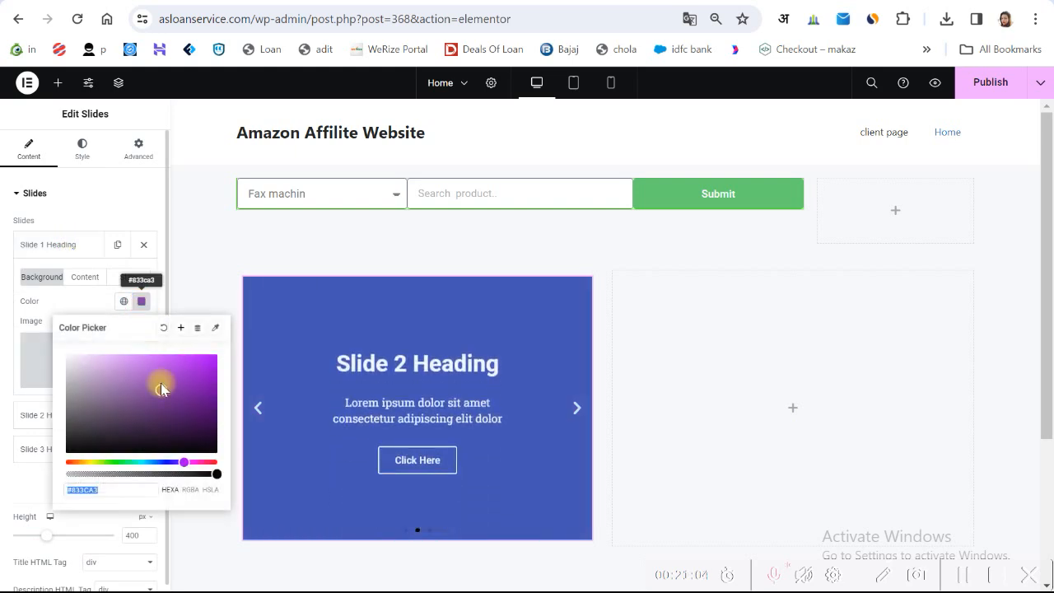
{"action": "left_click", "coordinate": [66, 355]}
{"action": "left_click", "coordinate": [97, 305]}
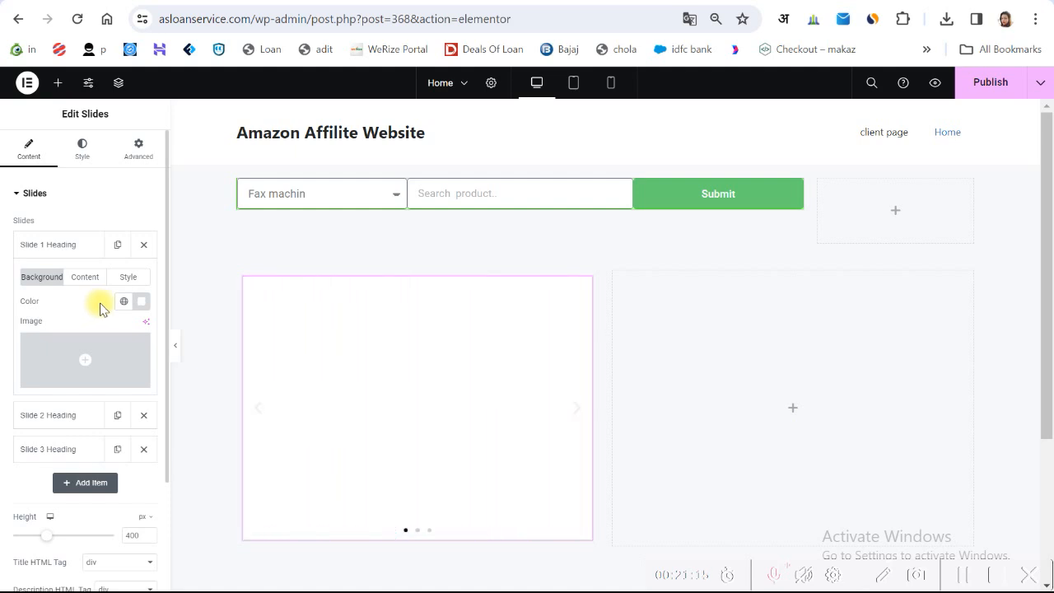
- Set the first slide's background image to the black 4K digital camera picture from the media library
{"action": "left_click", "coordinate": [101, 354]}
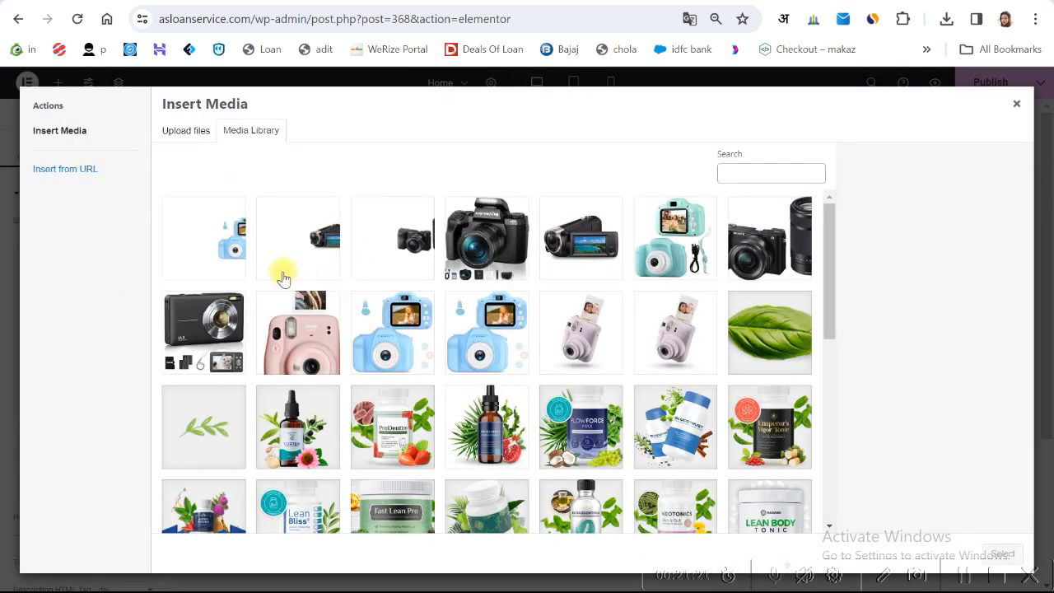
{"action": "left_click", "coordinate": [231, 249]}
{"action": "left_click", "coordinate": [487, 239]}
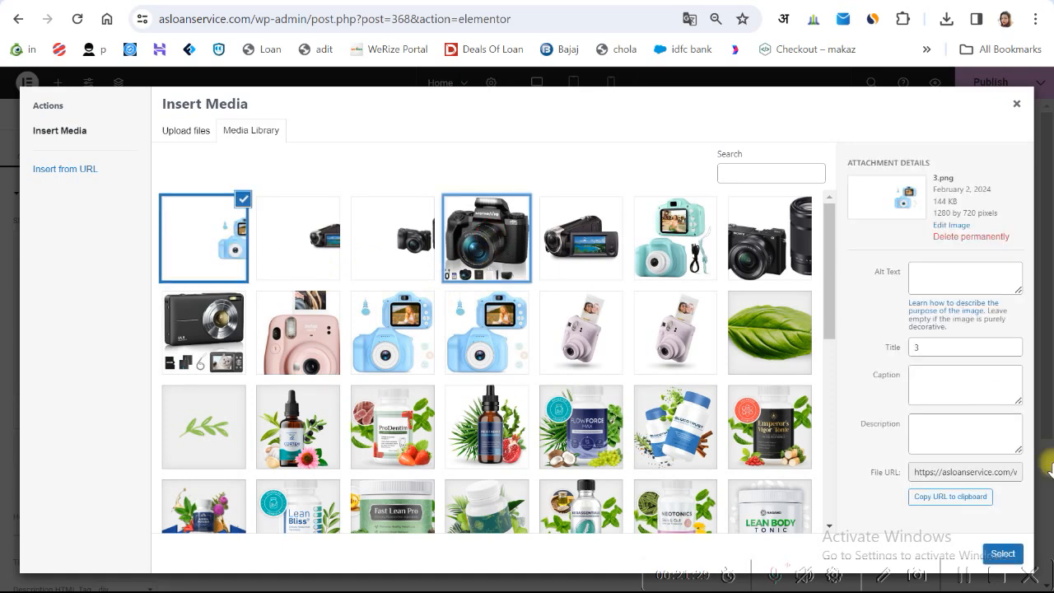
{"action": "left_click", "coordinate": [1002, 555]}
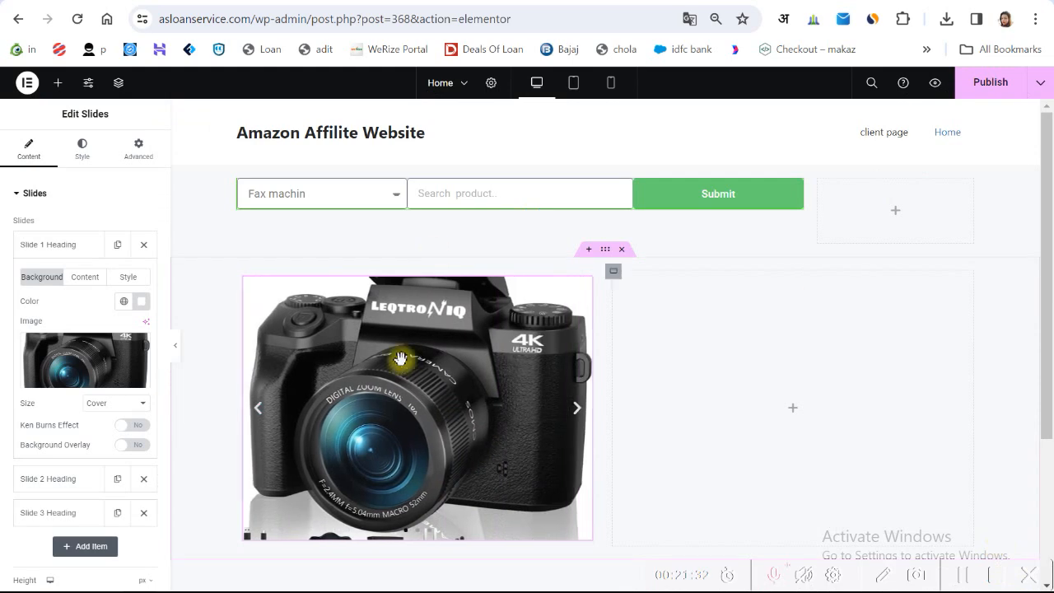
- Give the second slide a near-white background color and use the lavender instant camera picture as the third slide's background image
{"action": "scroll", "coordinate": [714, 372], "scroll_direction": "down", "scroll_amount": 2}
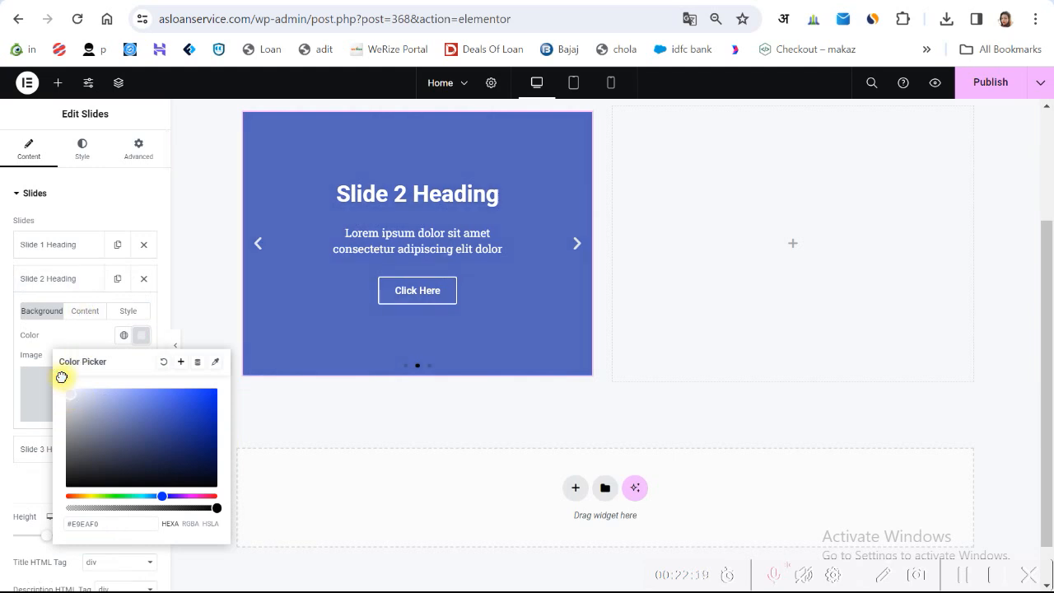
{"action": "left_click", "coordinate": [68, 278]}
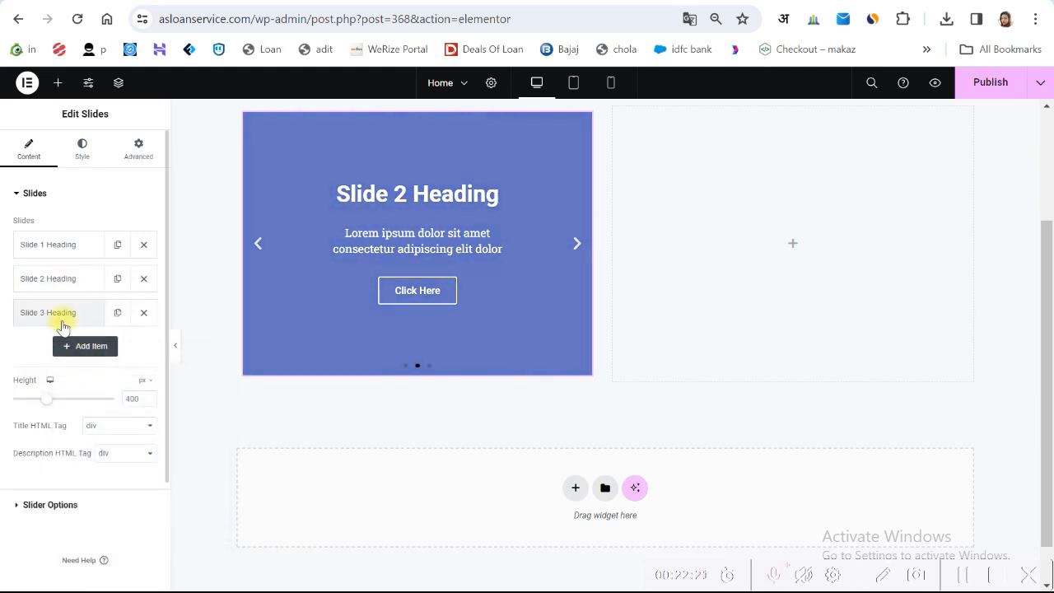
{"action": "left_click", "coordinate": [66, 279]}
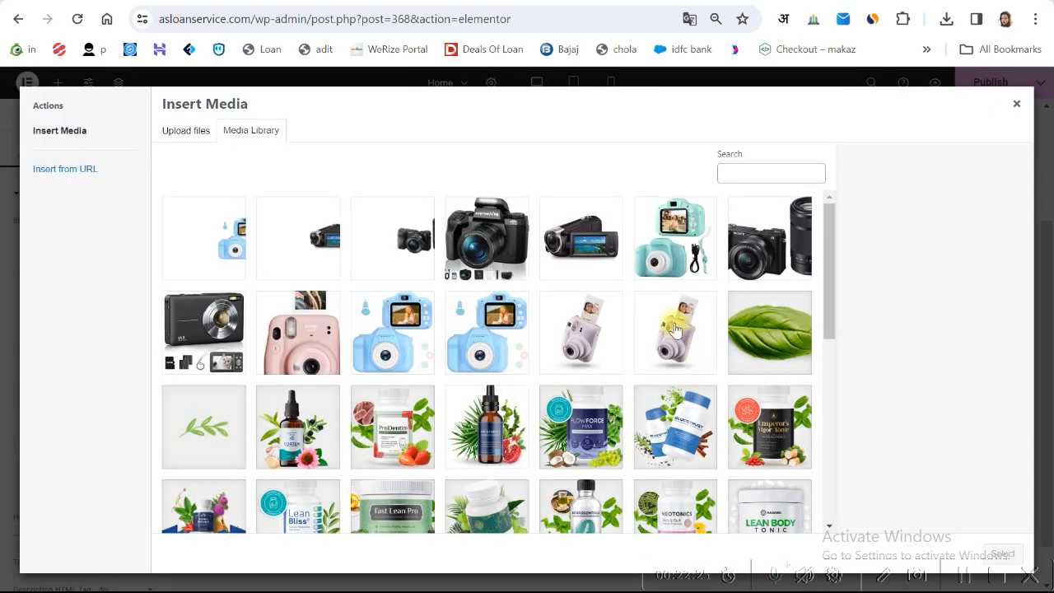
{"action": "double_click", "coordinate": [674, 328]}
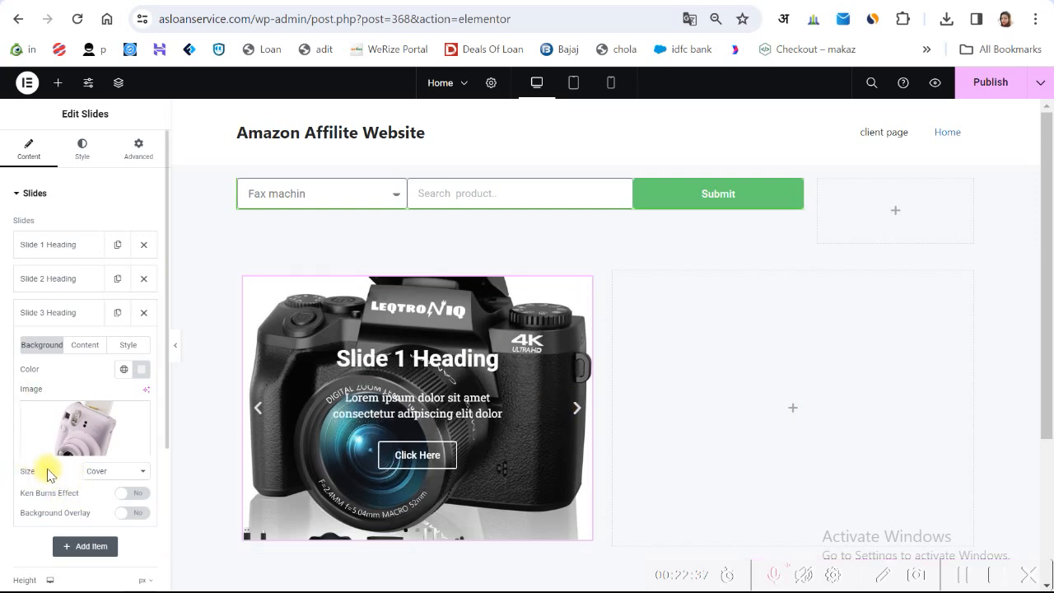
- Set the background image size of slide 3 and slide 2 to Contain
{"action": "left_click", "coordinate": [99, 473]}
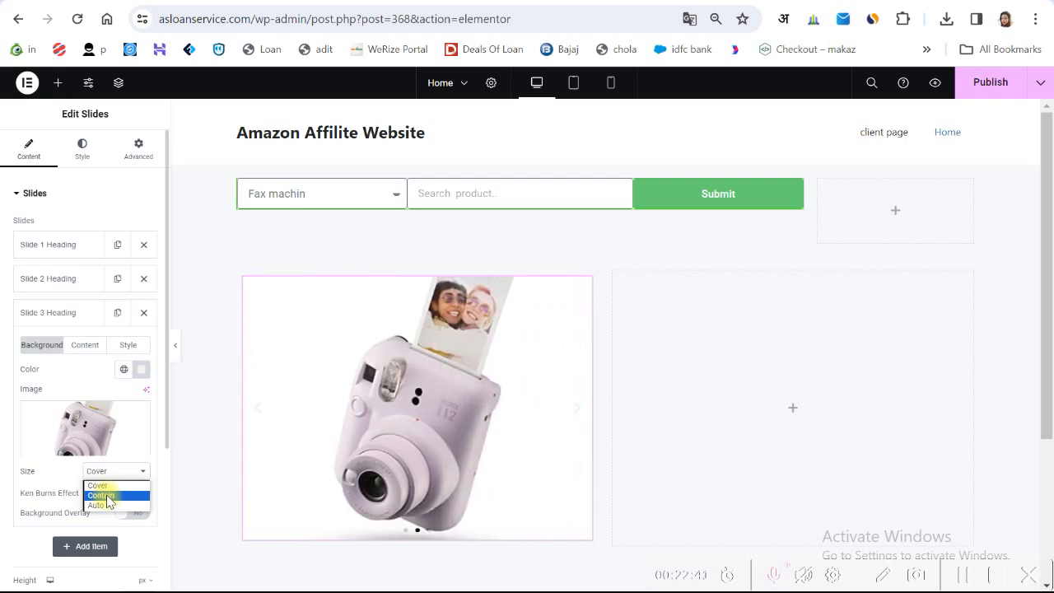
{"action": "left_click", "coordinate": [106, 497]}
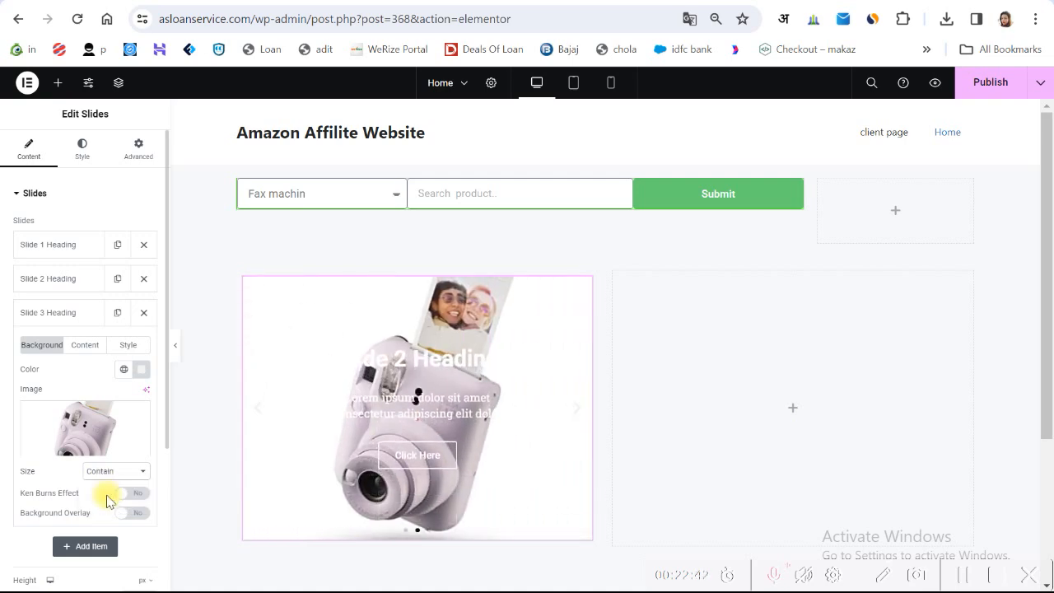
{"action": "left_click", "coordinate": [63, 312]}
{"action": "left_click", "coordinate": [64, 277]}
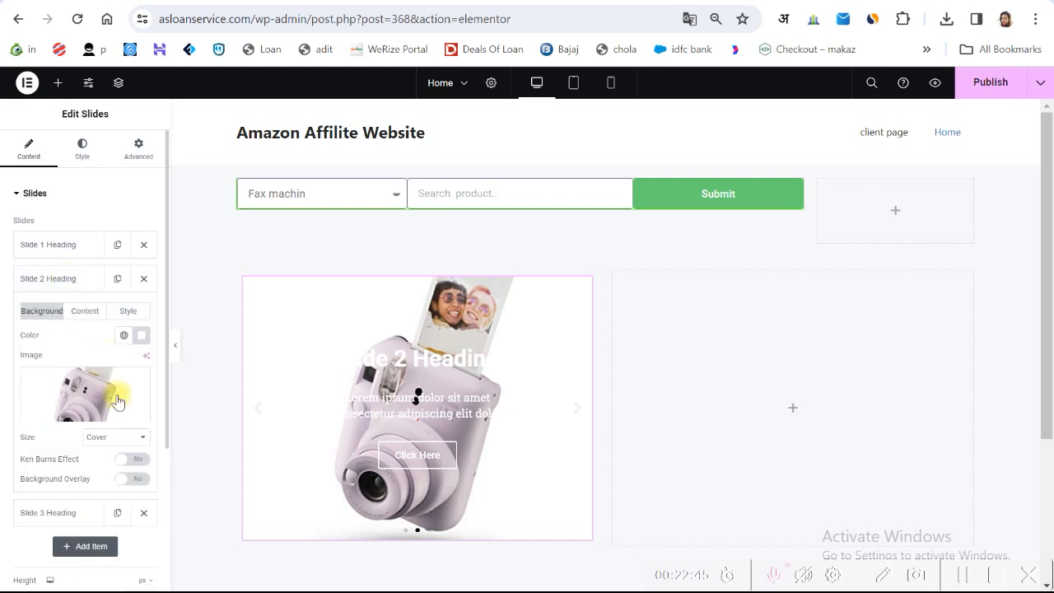
{"action": "left_click", "coordinate": [108, 437]}
{"action": "left_click", "coordinate": [104, 474]}
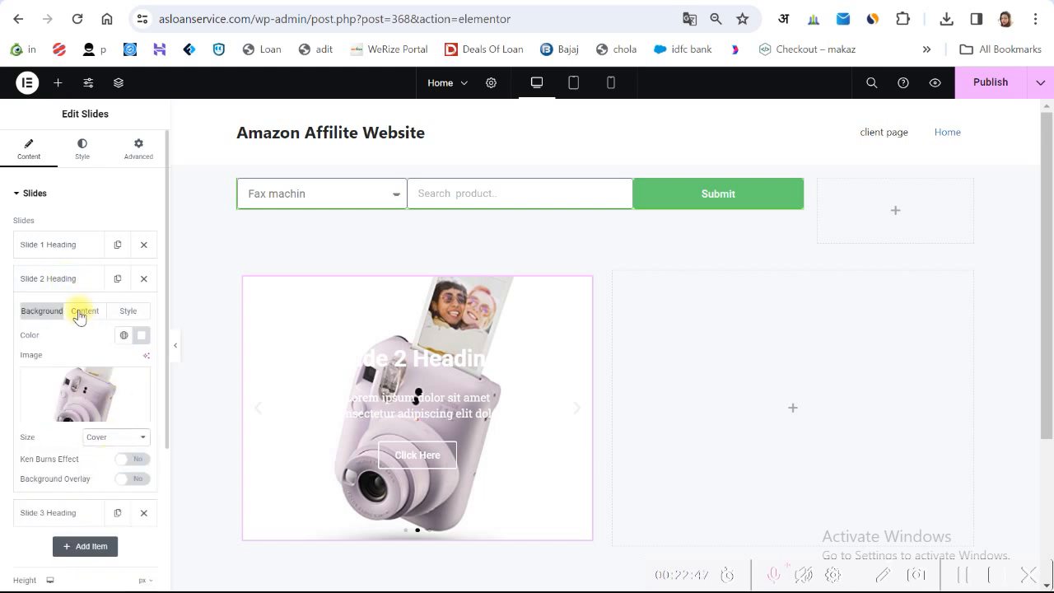
- Set the background image size of slide 1 to Contain
{"action": "left_click", "coordinate": [65, 280]}
{"action": "left_click", "coordinate": [66, 245]}
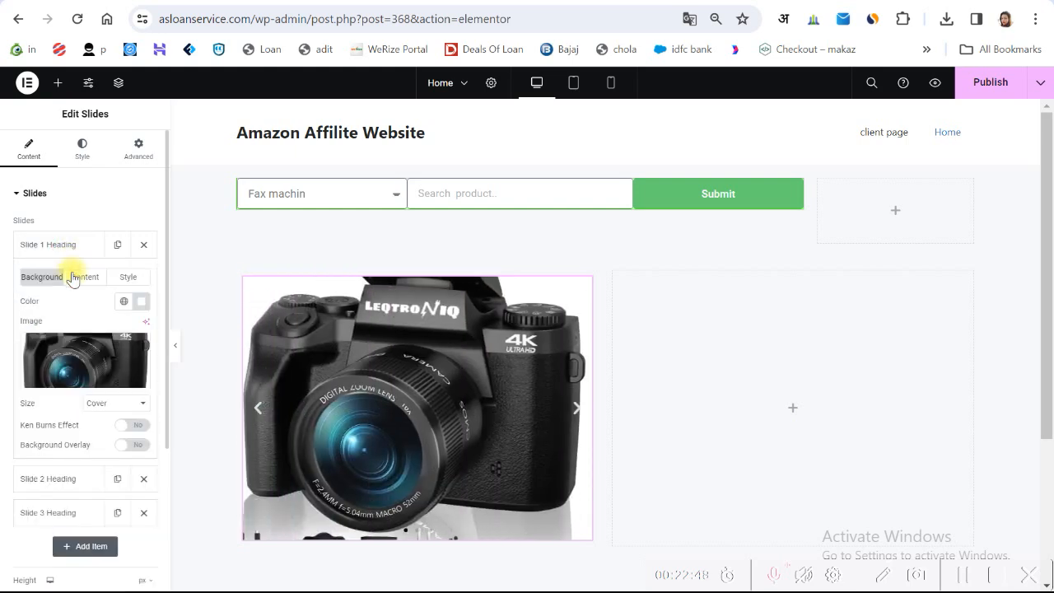
{"action": "left_click", "coordinate": [99, 404]}
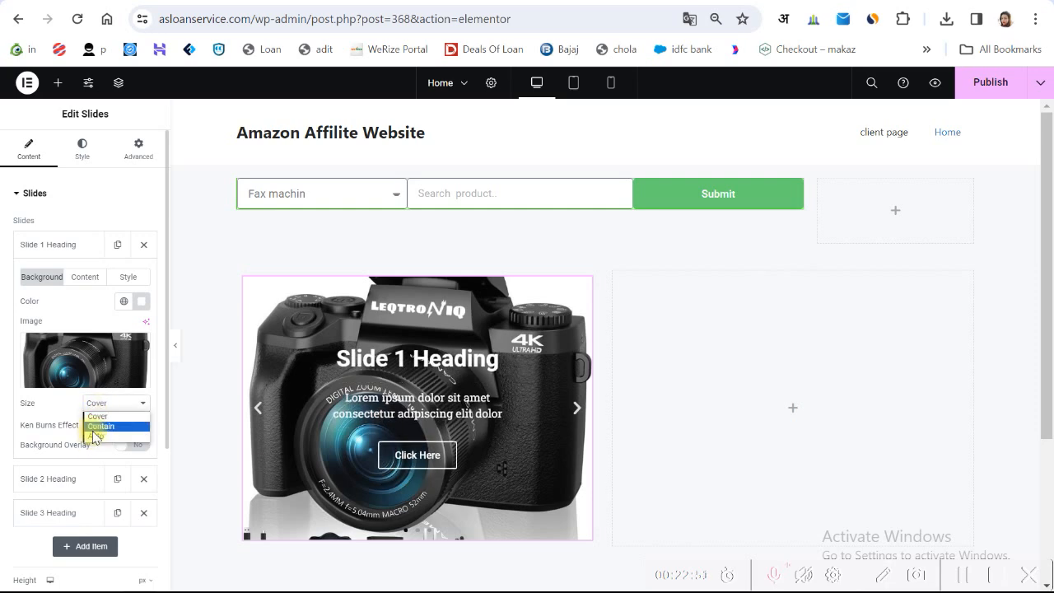
{"action": "left_click", "coordinate": [95, 436]}
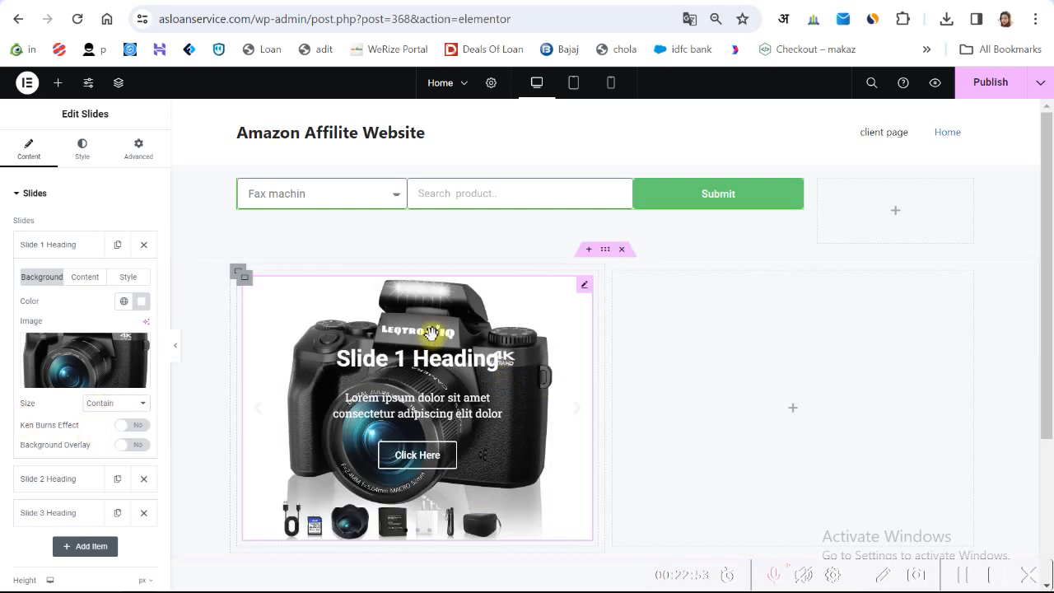
- Flip through all three slides in the page preview to check how their images fit, and collapse the slide 1 settings
{"action": "left_click", "coordinate": [577, 410]}
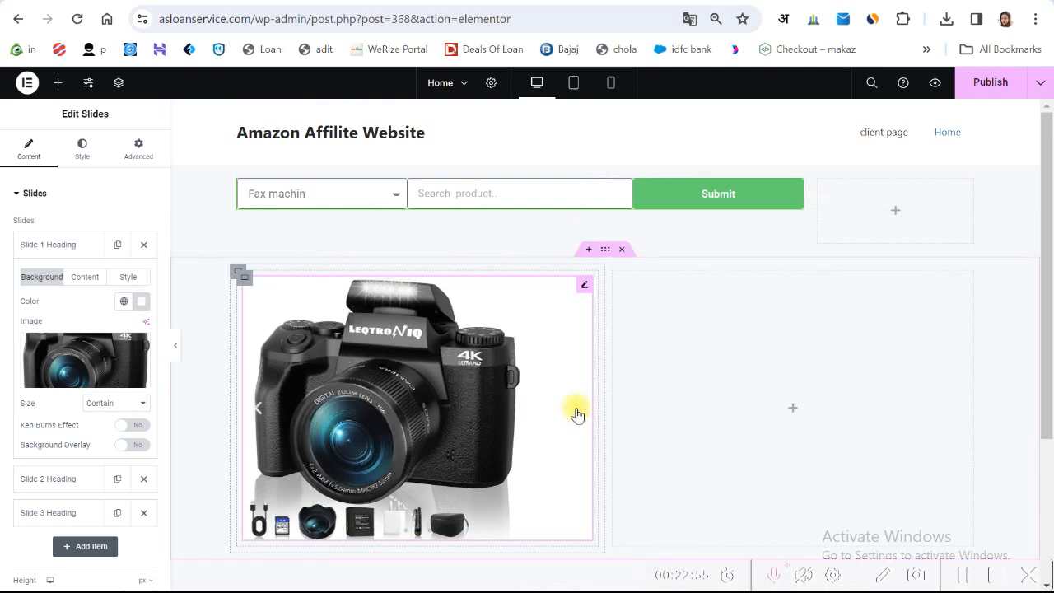
{"action": "left_click", "coordinate": [576, 410]}
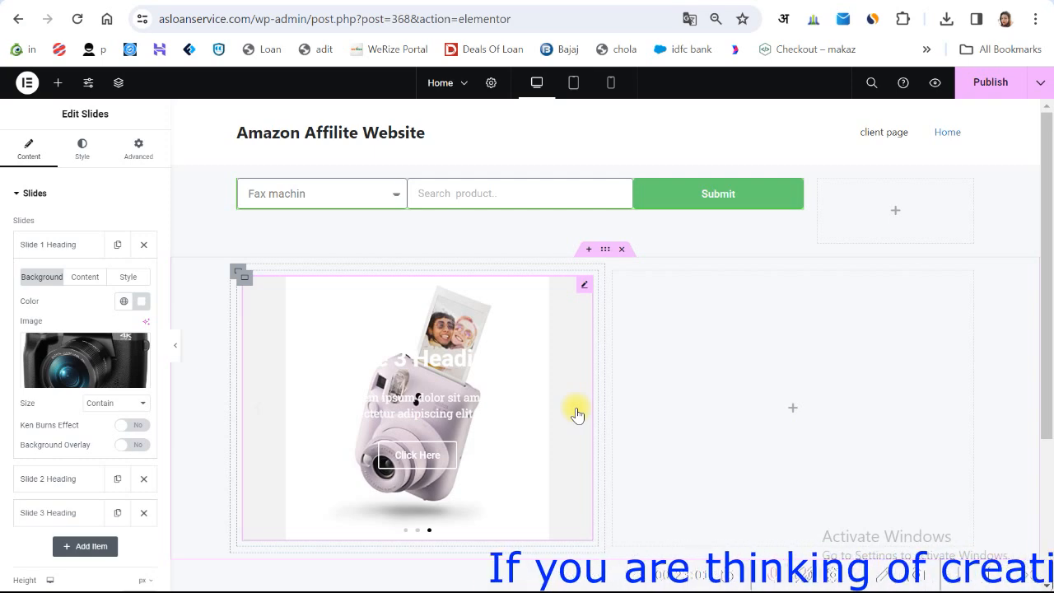
{"action": "left_click", "coordinate": [577, 412]}
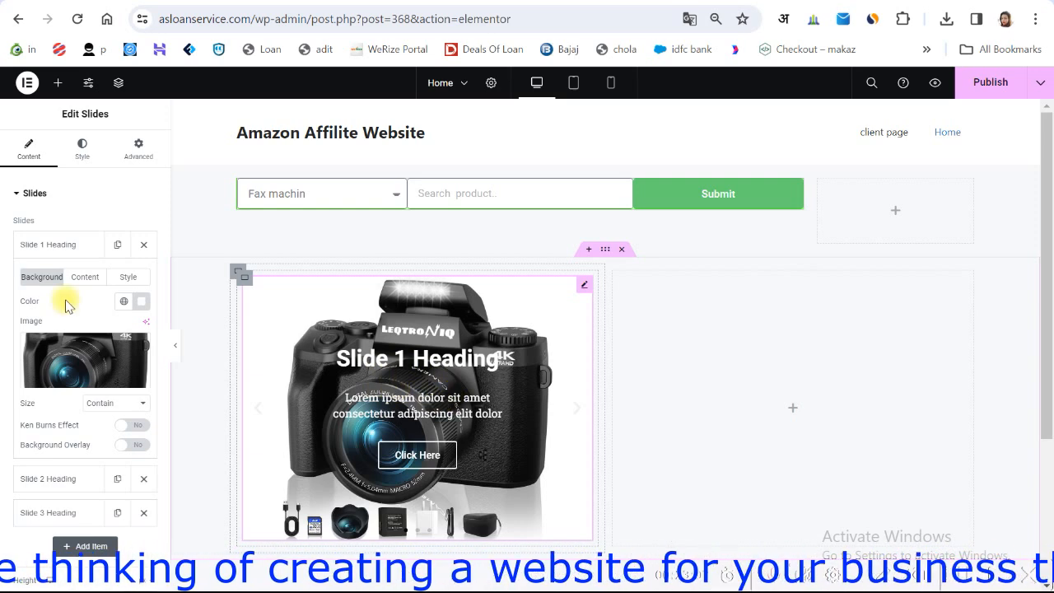
{"action": "left_click", "coordinate": [66, 244]}
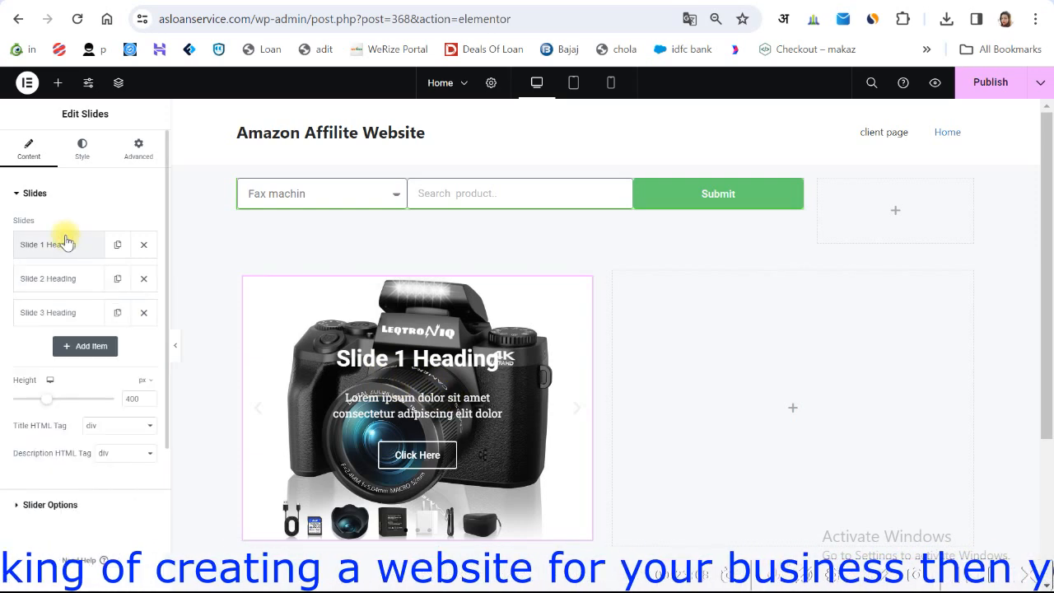
- Style the slides with a content width of 54% and a left horizontal position
{"action": "left_click", "coordinate": [83, 150]}
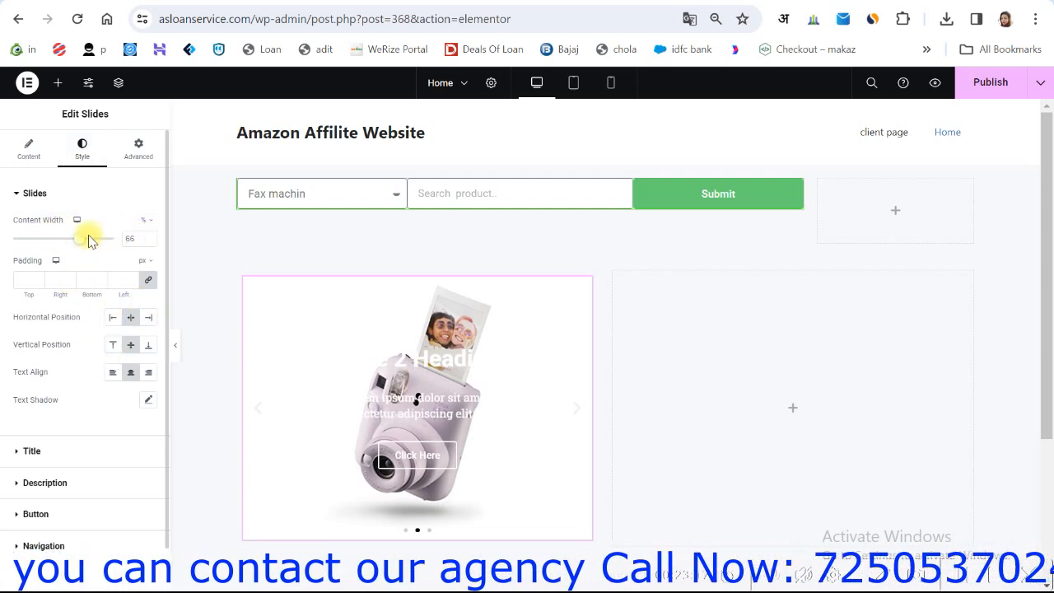
{"action": "mouse_move", "coordinate": [80, 243]}
{"action": "left_mouse_down"}
{"action": "mouse_move", "coordinate": [89, 238]}
{"action": "mouse_move", "coordinate": [77, 239]}
{"action": "left_mouse_up"}
{"action": "left_click", "coordinate": [114, 324]}
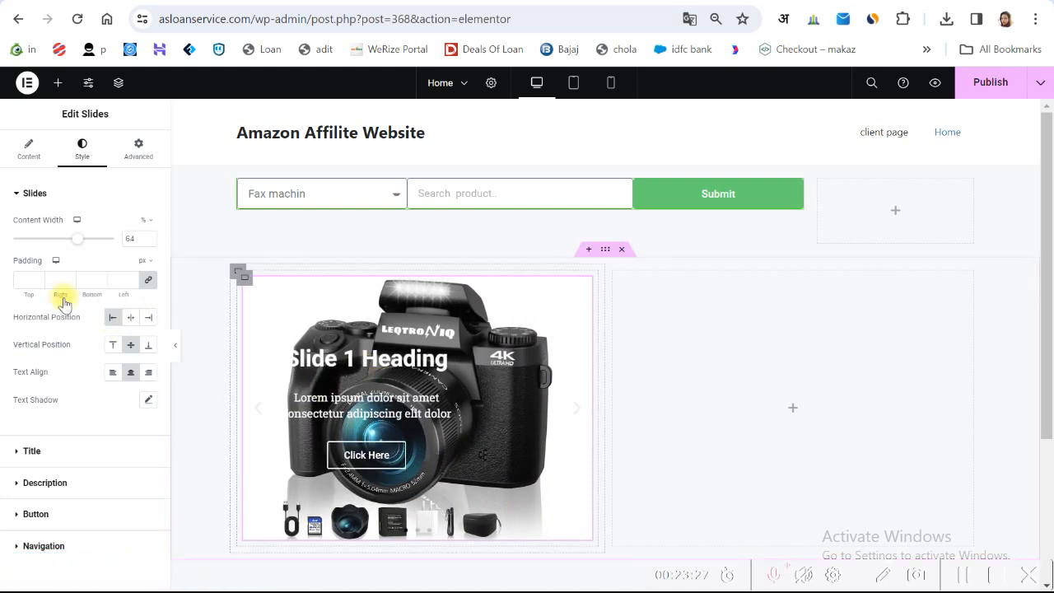
{"action": "left_click_drag", "start_coordinate": [59, 245], "coordinate": [48, 247]}
{"action": "left_click", "coordinate": [23, 192]}
- Enable the custom style option for slide 1 only
{"action": "left_click", "coordinate": [24, 160]}
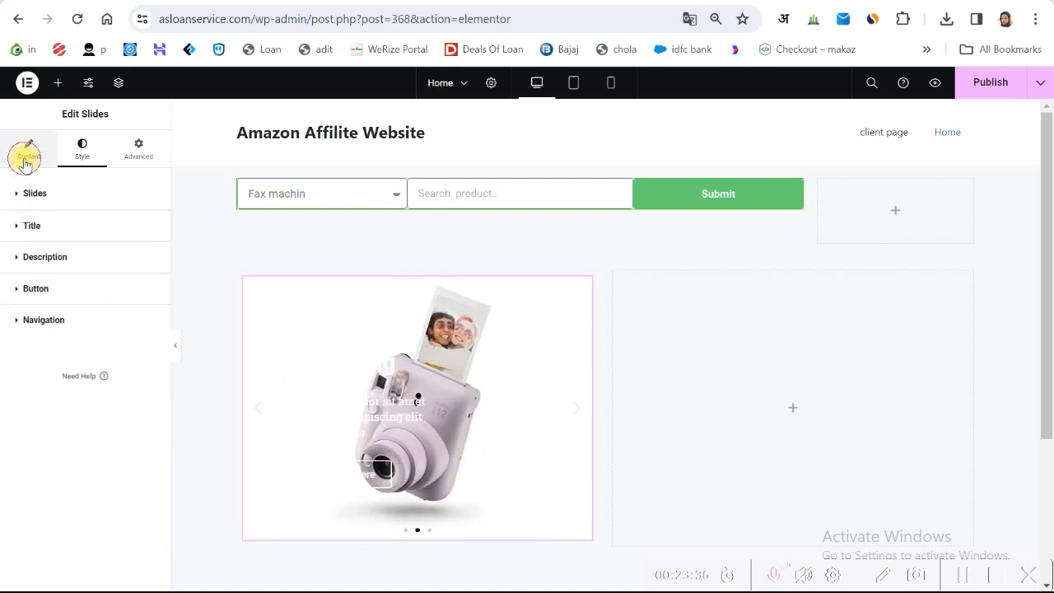
{"action": "left_click", "coordinate": [43, 165]}
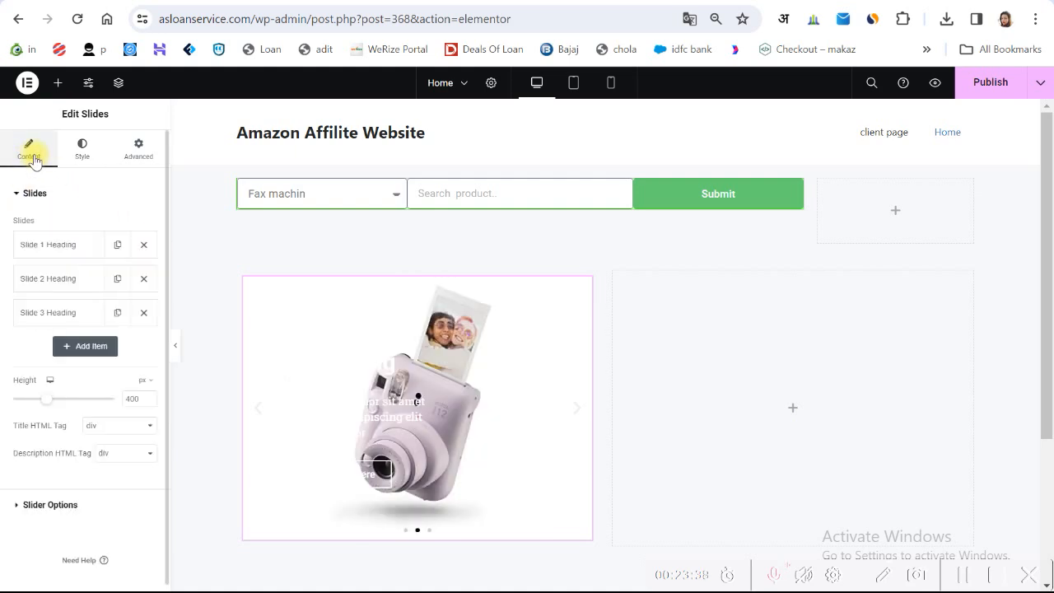
{"action": "left_click", "coordinate": [75, 243]}
{"action": "left_click", "coordinate": [128, 276]}
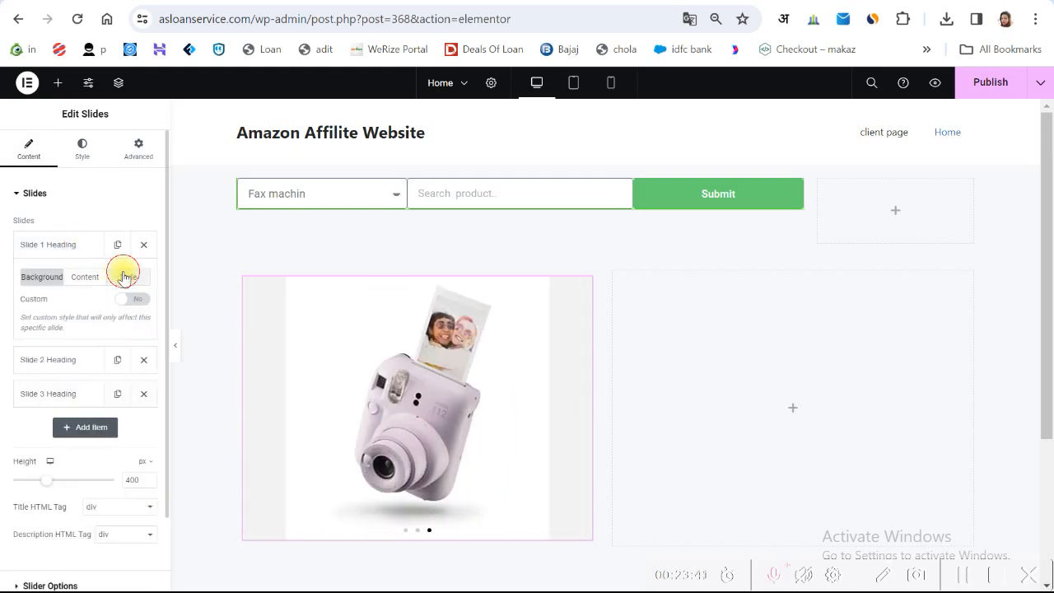
{"action": "left_click", "coordinate": [140, 300]}
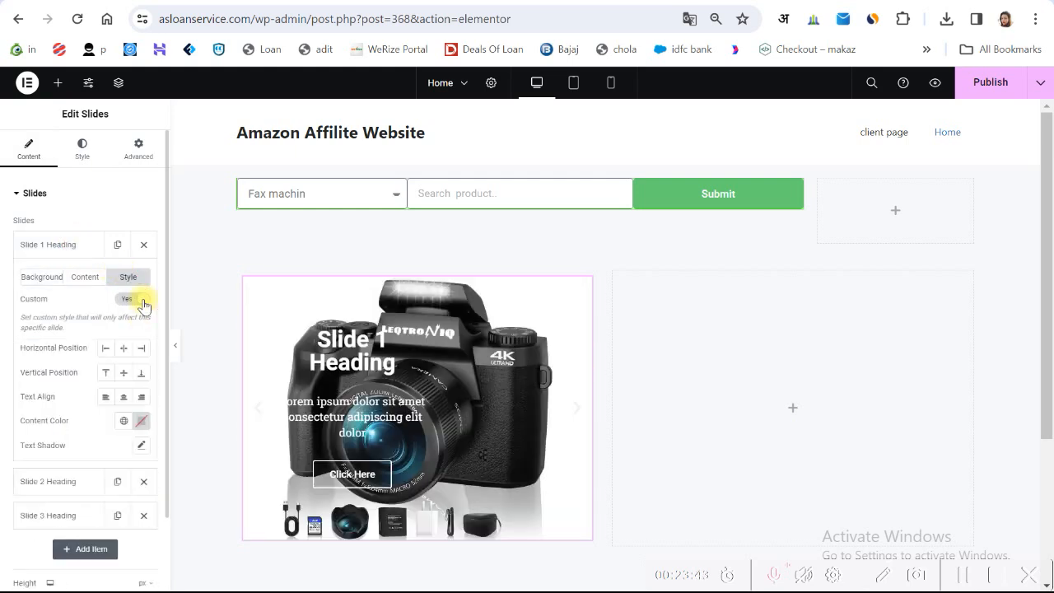
- Set slide 1's custom content color to red
{"action": "scroll", "coordinate": [91, 424], "scroll_direction": "down", "scroll_amount": 2}
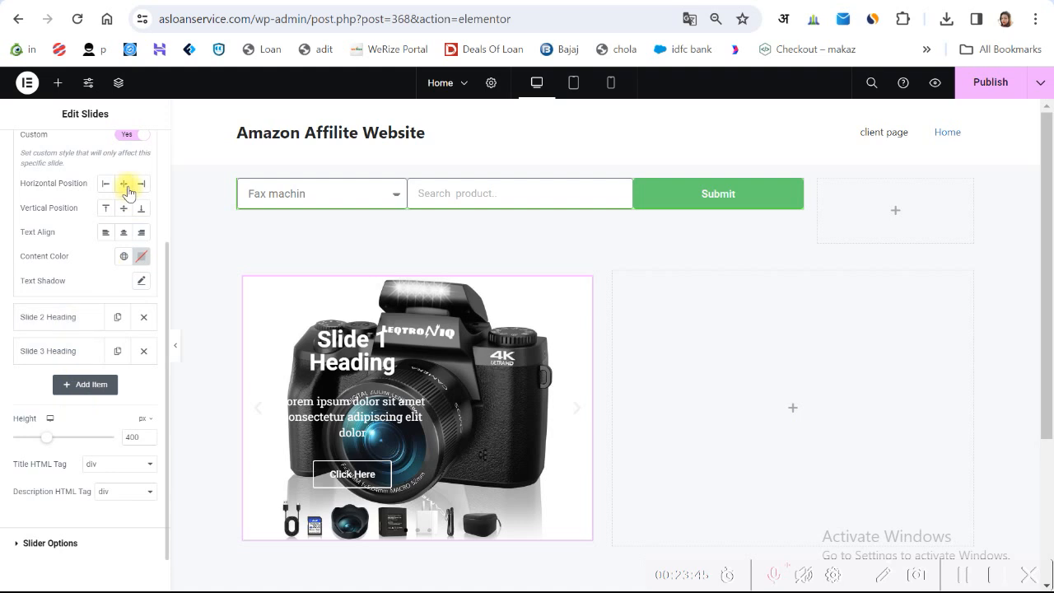
{"action": "left_click", "coordinate": [141, 258]}
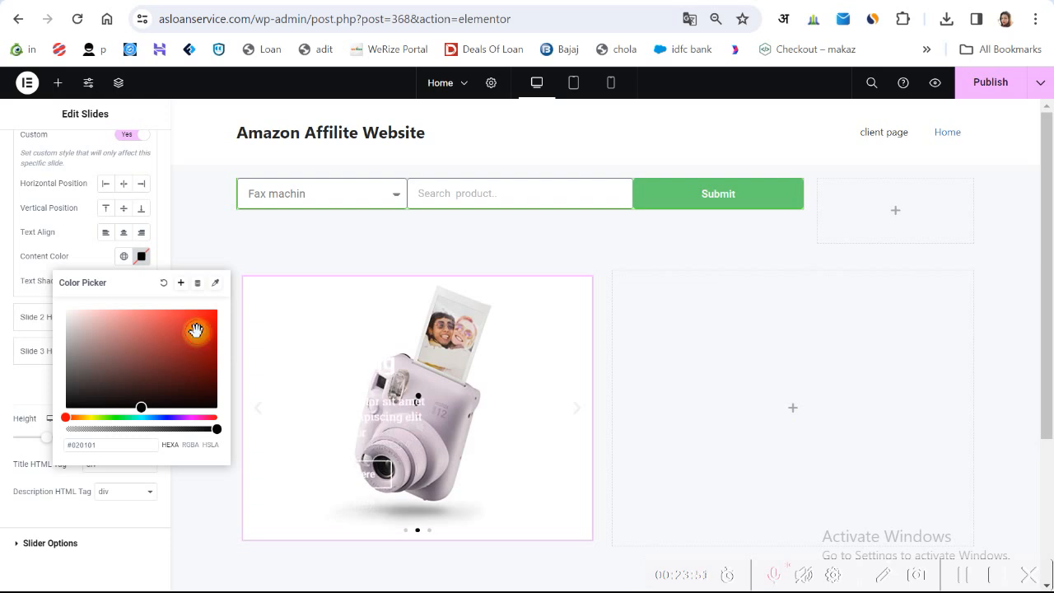
{"action": "left_click", "coordinate": [142, 406]}
{"action": "left_click", "coordinate": [186, 351]}
{"action": "left_click", "coordinate": [52, 233]}
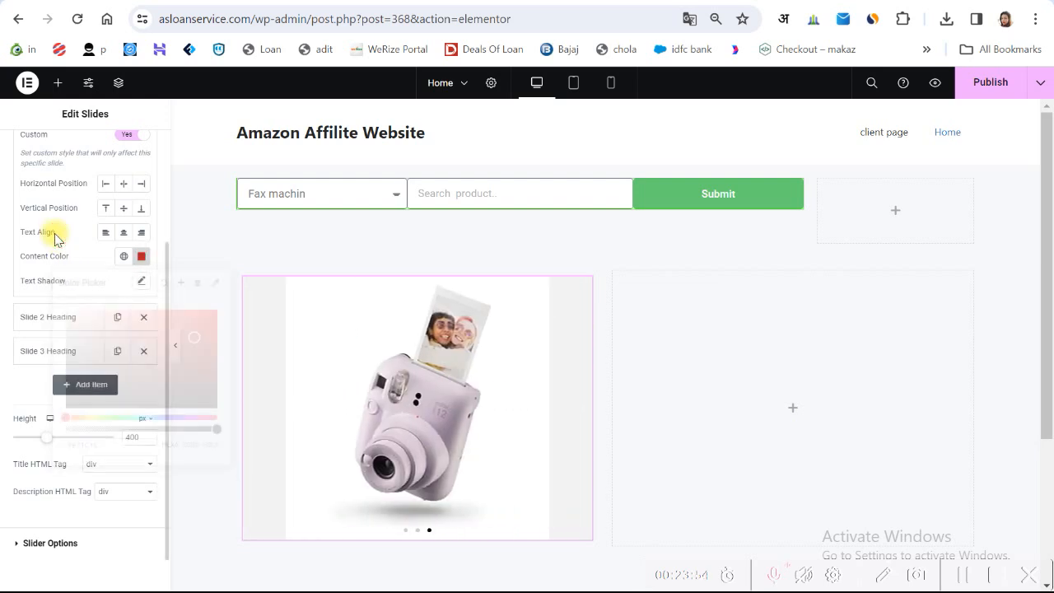
- Set slide 1's content to left horizontal position, middle vertical position and left text alignment
{"action": "left_click", "coordinate": [123, 187]}
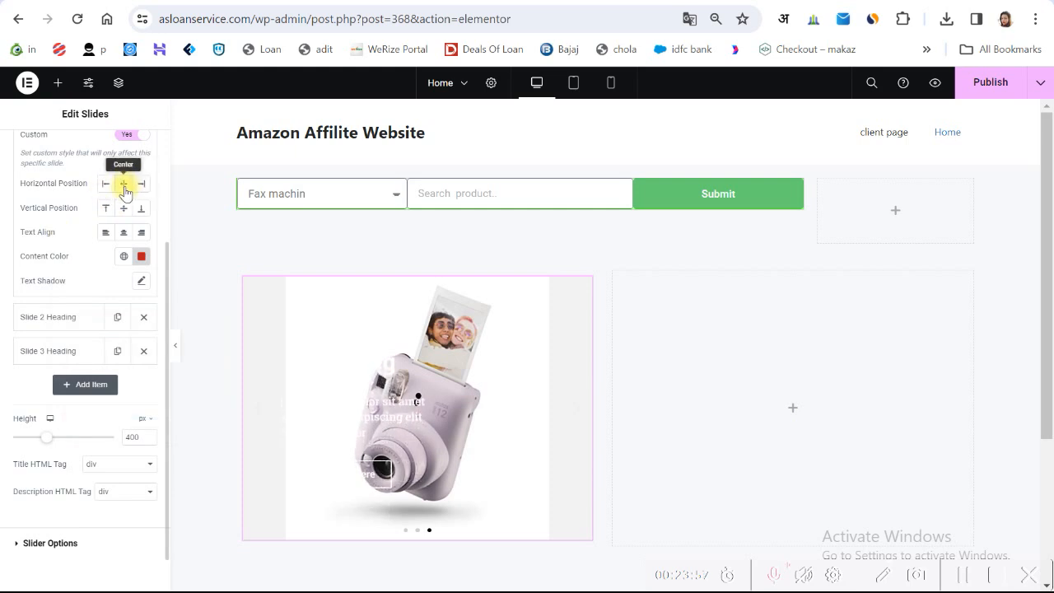
{"action": "left_click", "coordinate": [105, 185]}
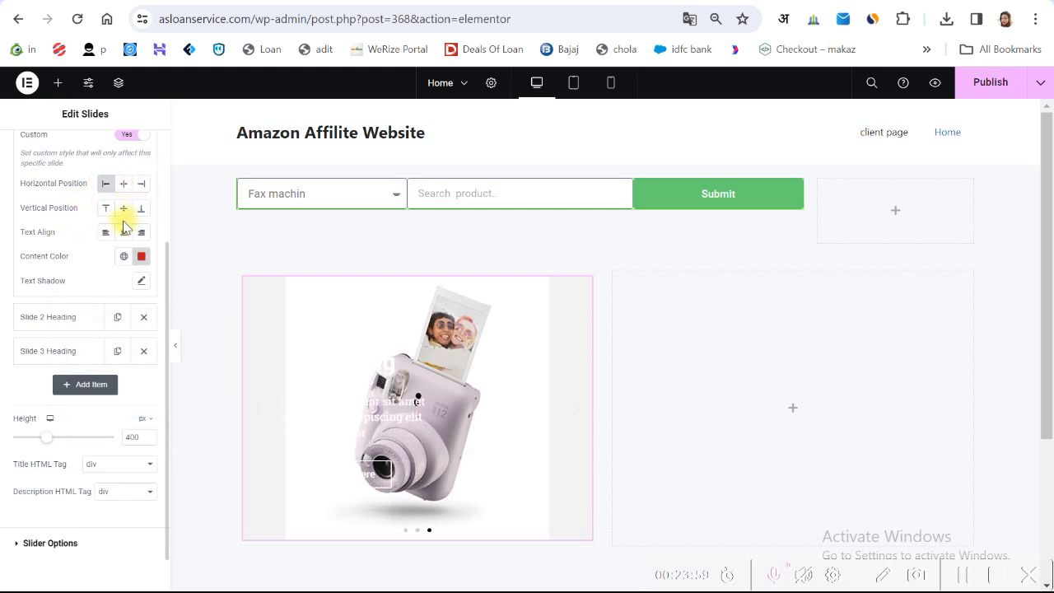
{"action": "left_click", "coordinate": [106, 209]}
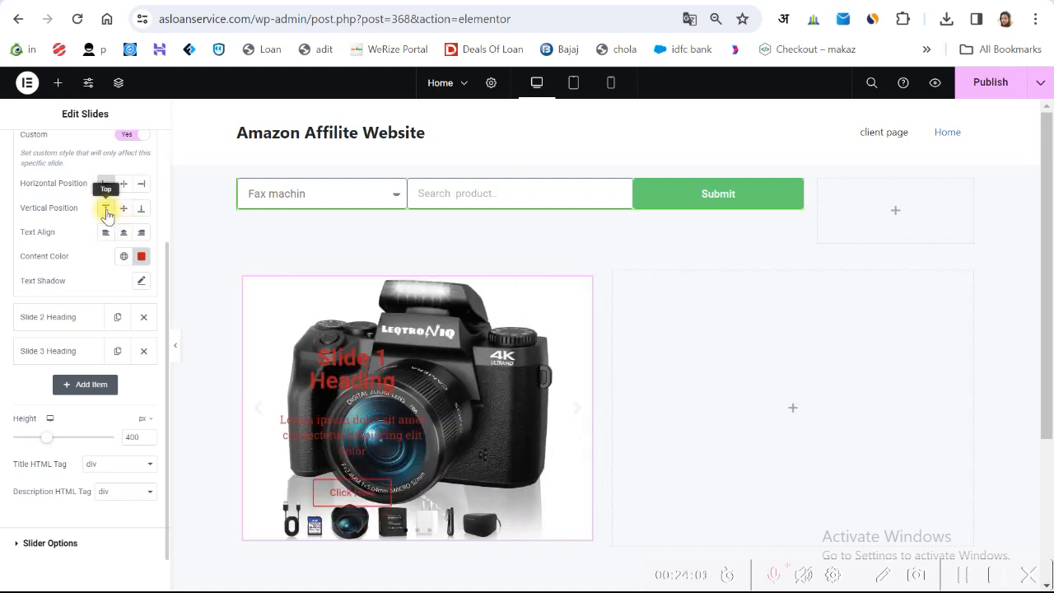
{"action": "left_click", "coordinate": [125, 210]}
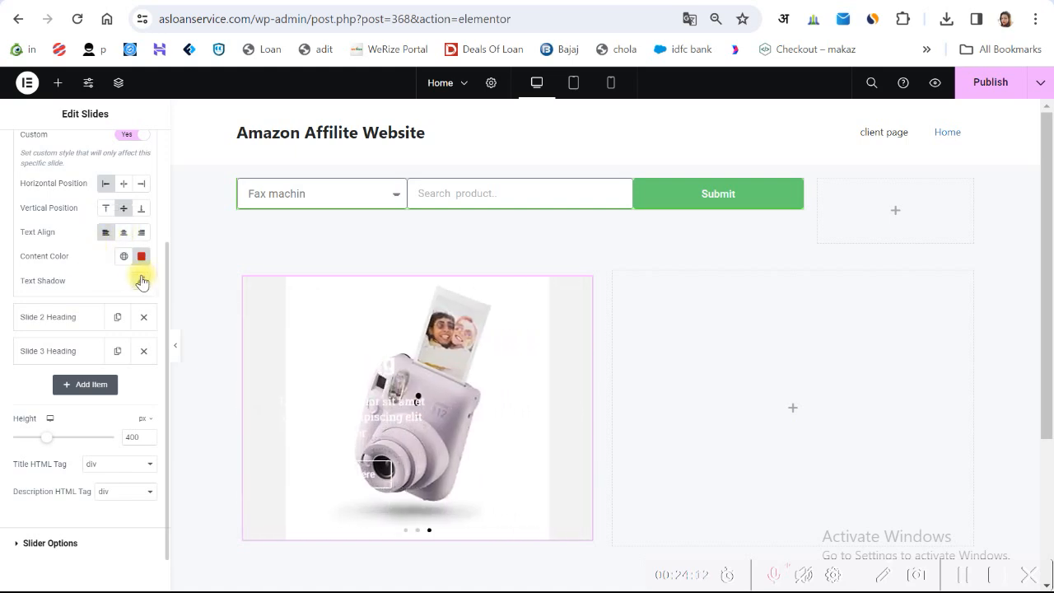
{"action": "scroll", "coordinate": [51, 301], "scroll_direction": "up", "scroll_amount": 2}
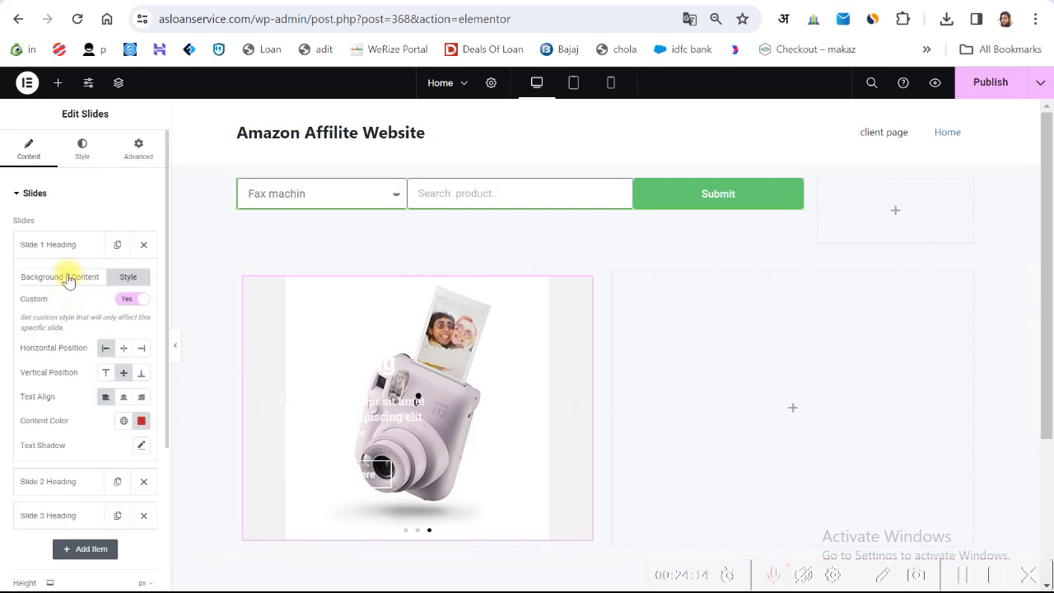
{"action": "left_click", "coordinate": [51, 245]}
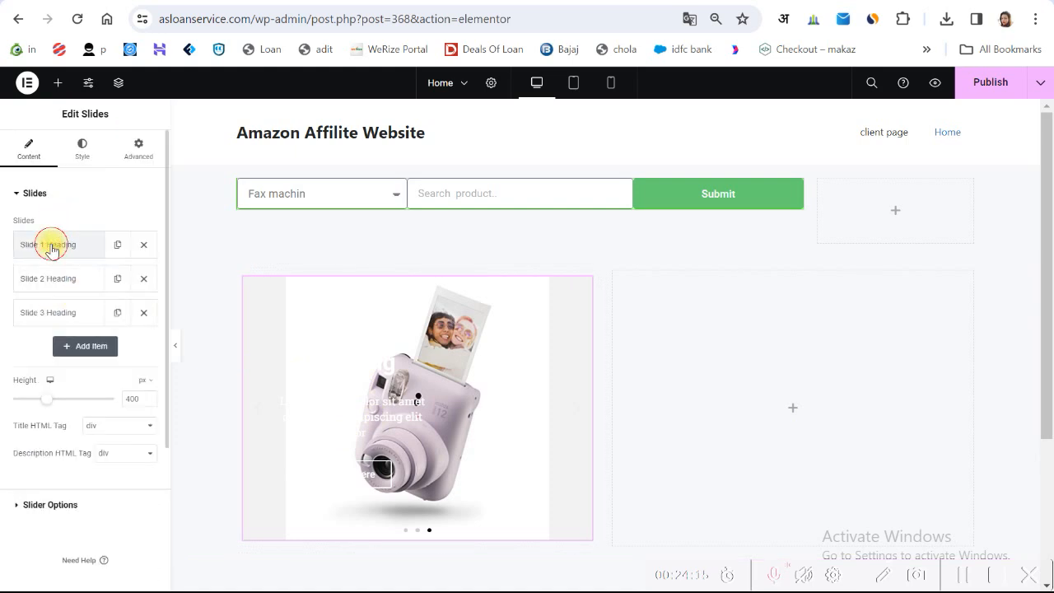
- Set the title text color in the slider's general style to a medium blue
{"action": "left_click", "coordinate": [96, 151]}
{"action": "scroll", "coordinate": [95, 231], "scroll_direction": "down", "scroll_amount": 1}
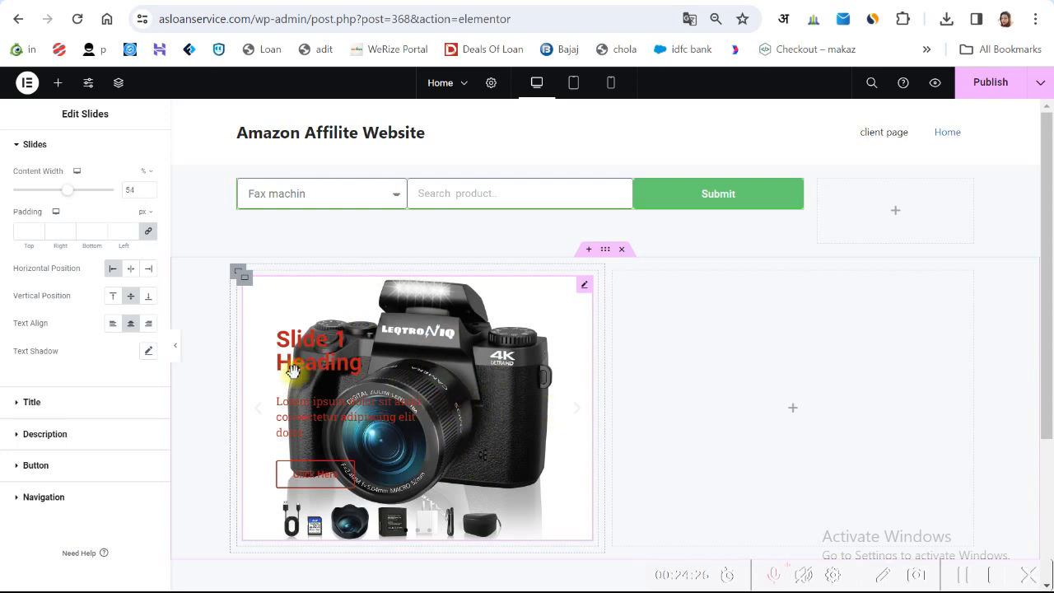
{"action": "left_click", "coordinate": [47, 402]}
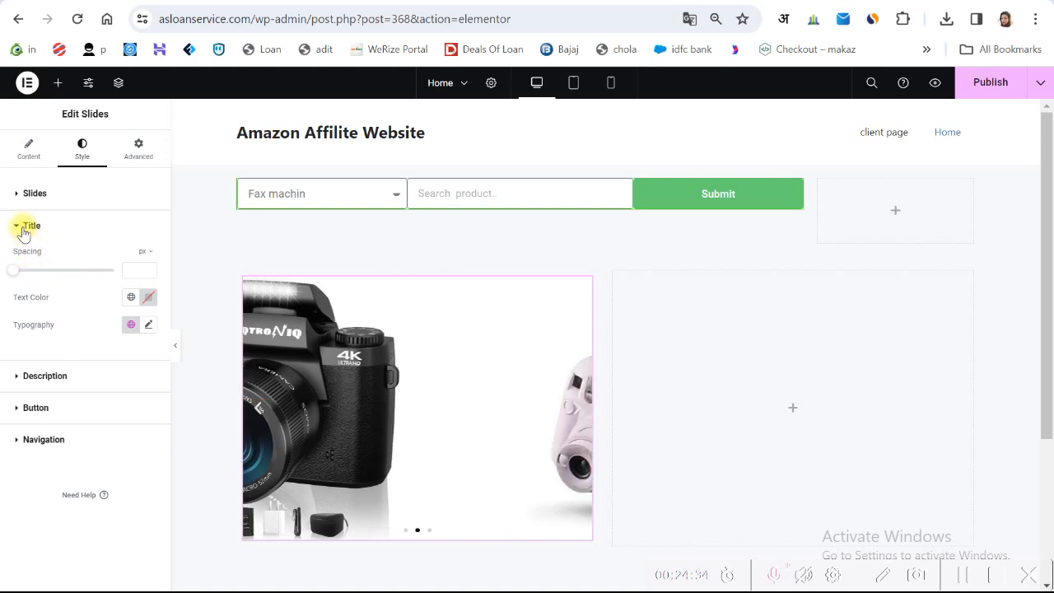
{"action": "left_click", "coordinate": [25, 227]}
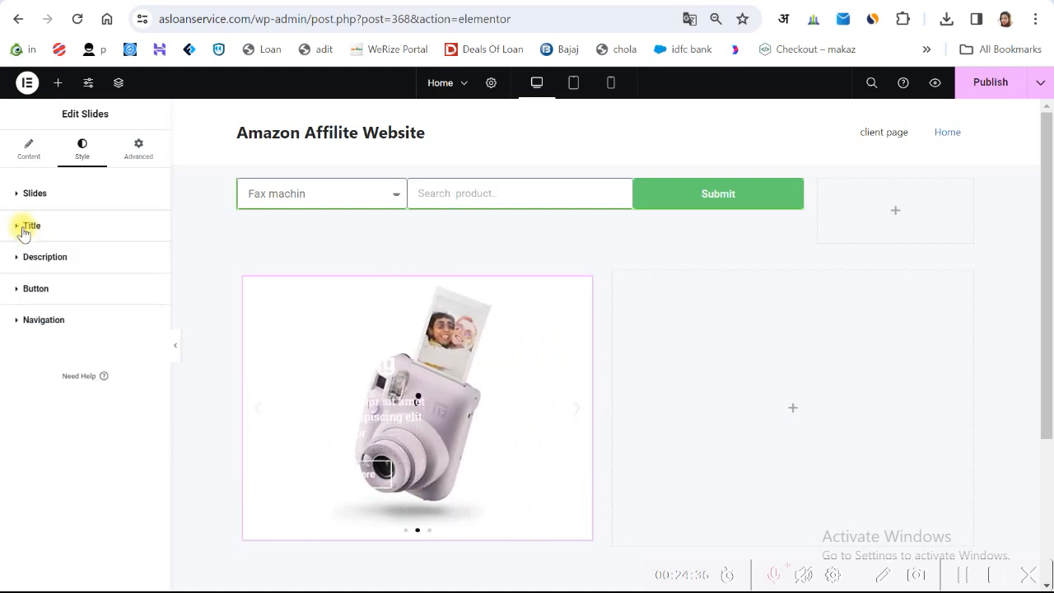
{"action": "left_click", "coordinate": [25, 227]}
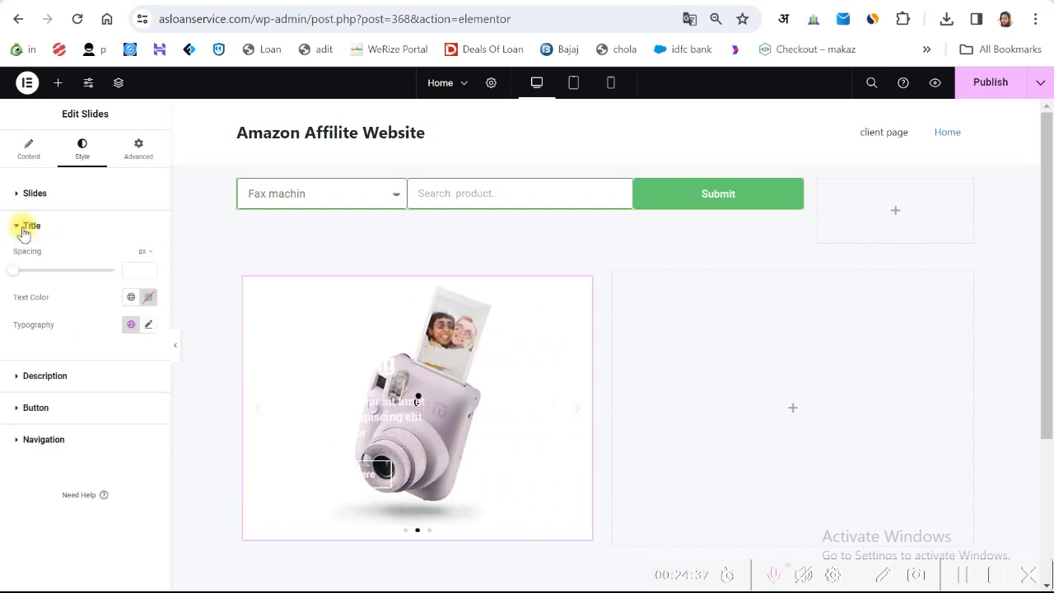
{"action": "left_click", "coordinate": [149, 298]}
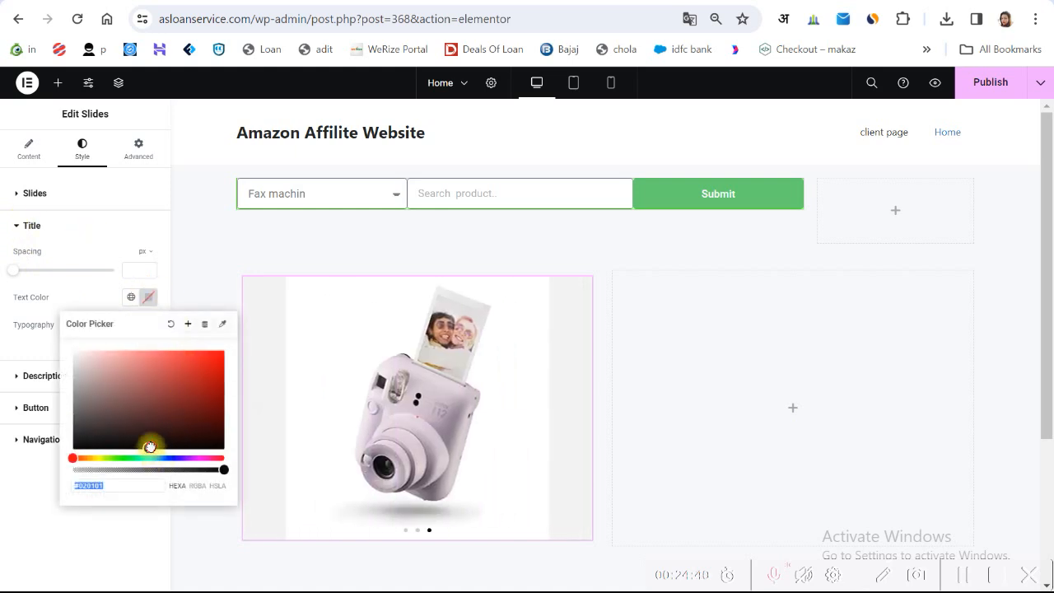
{"action": "left_click", "coordinate": [147, 443]}
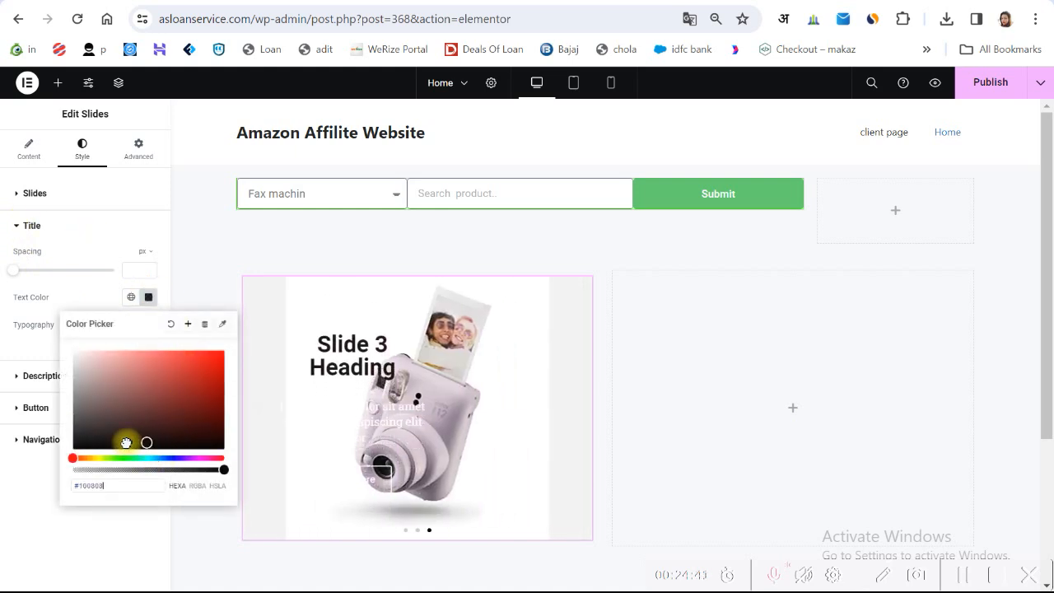
{"action": "left_click", "coordinate": [177, 458]}
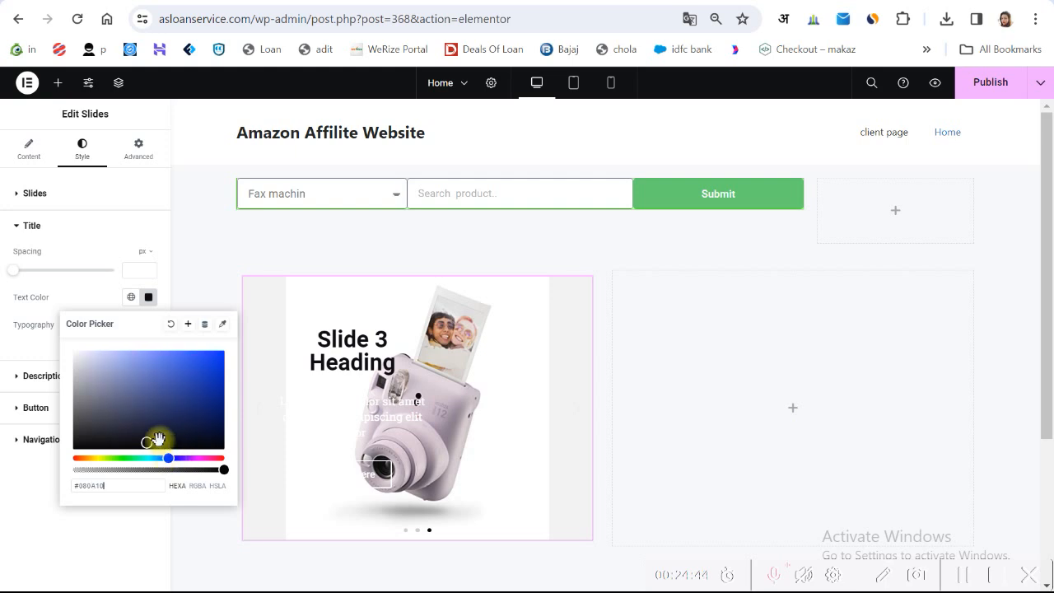
{"action": "left_click", "coordinate": [198, 377]}
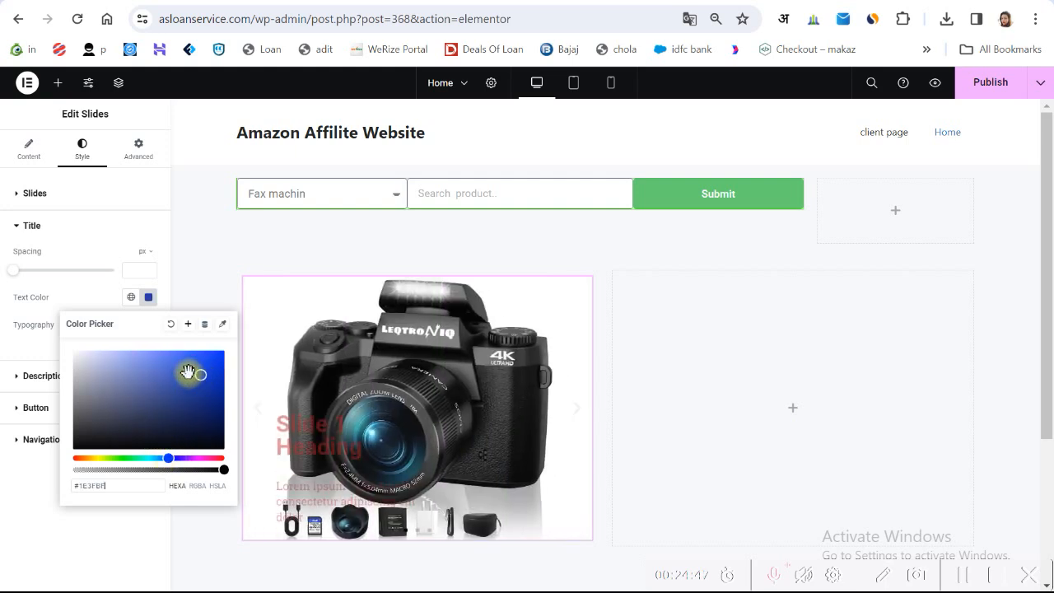
{"action": "left_click", "coordinate": [87, 293]}
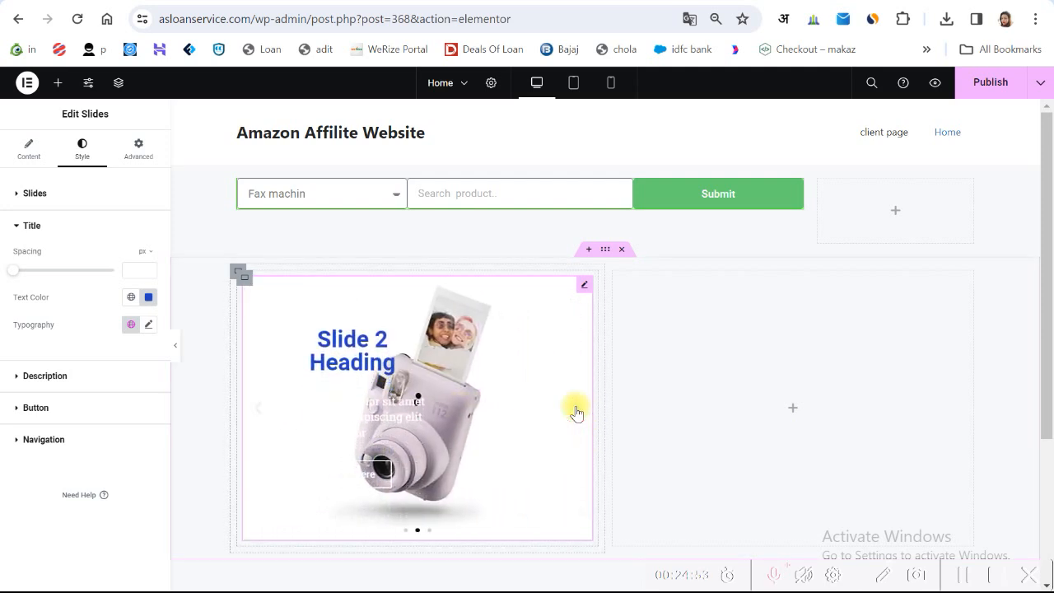
- Set the description text color in the slider's general style to red
{"action": "left_click", "coordinate": [17, 226]}
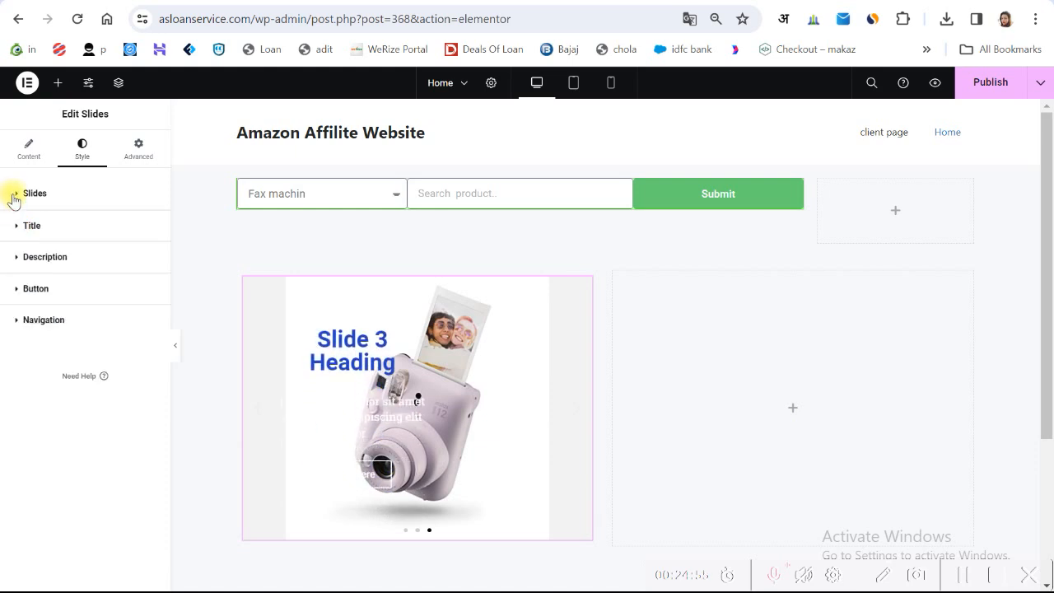
{"action": "left_click", "coordinate": [13, 260]}
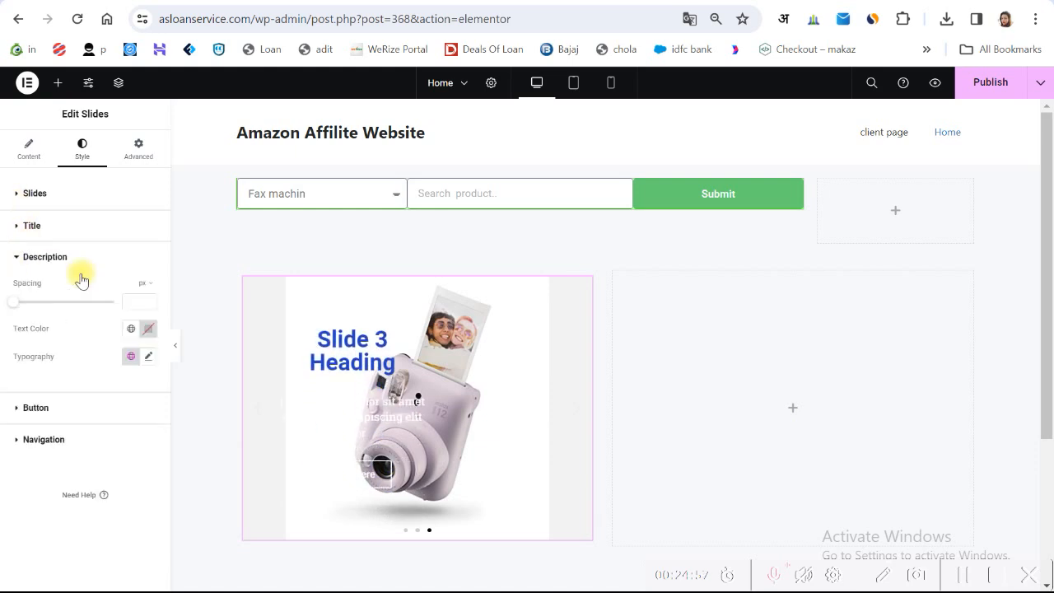
{"action": "left_click", "coordinate": [149, 330]}
{"action": "left_click", "coordinate": [214, 400]}
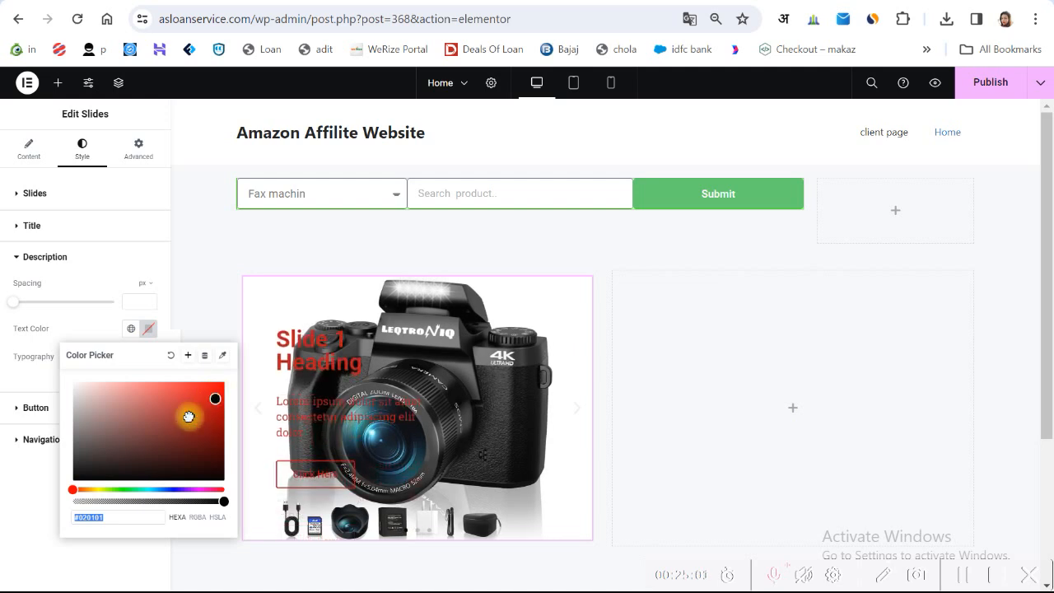
{"action": "left_click", "coordinate": [204, 403]}
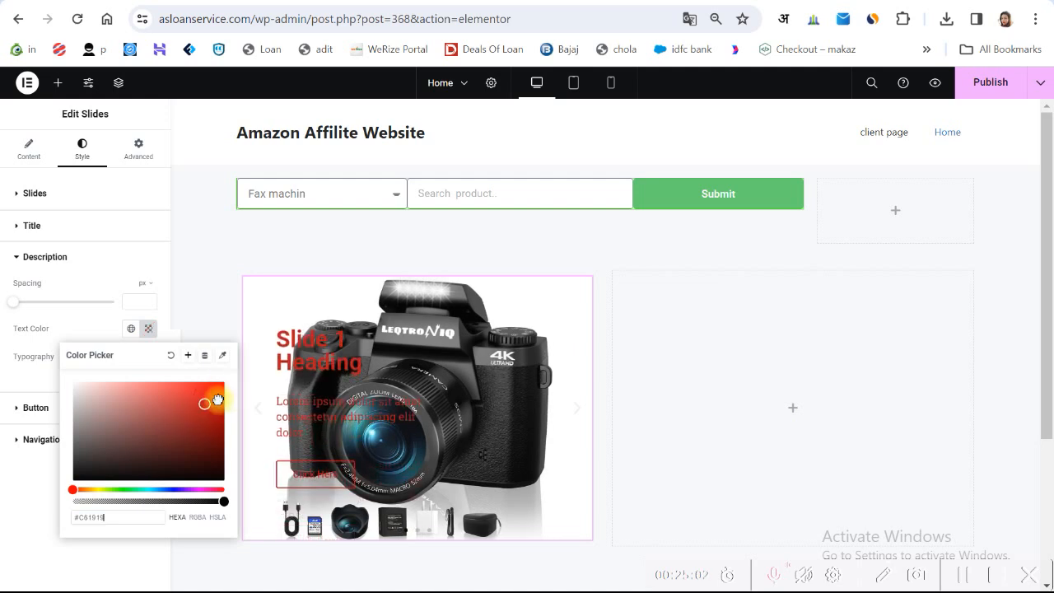
{"action": "left_click", "coordinate": [83, 313]}
{"action": "left_click", "coordinate": [18, 260]}
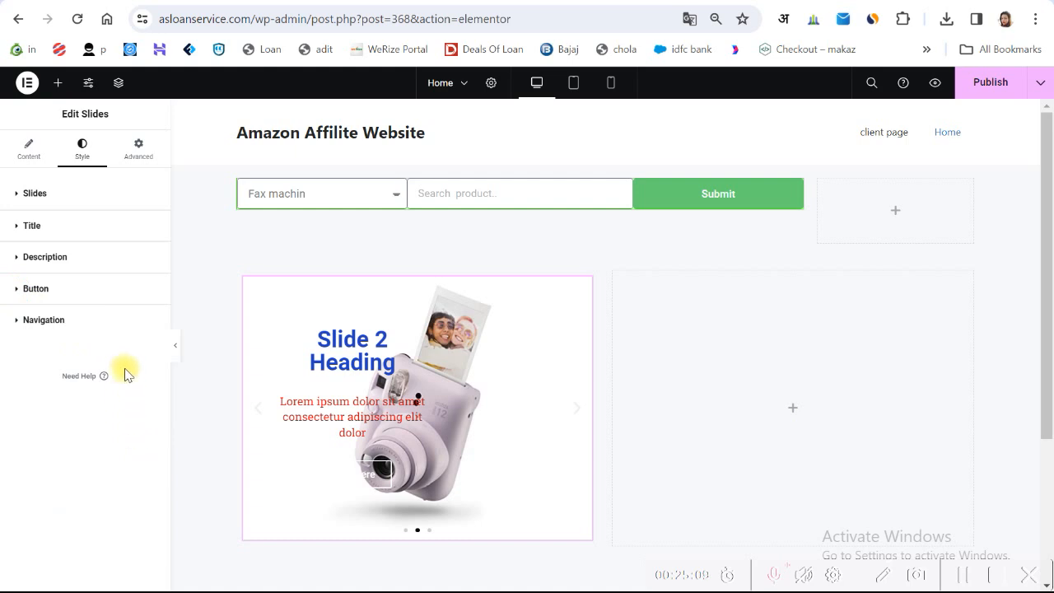
- Set the normal-state background color of the slider's button to a dark brown
{"action": "left_click", "coordinate": [32, 290]}
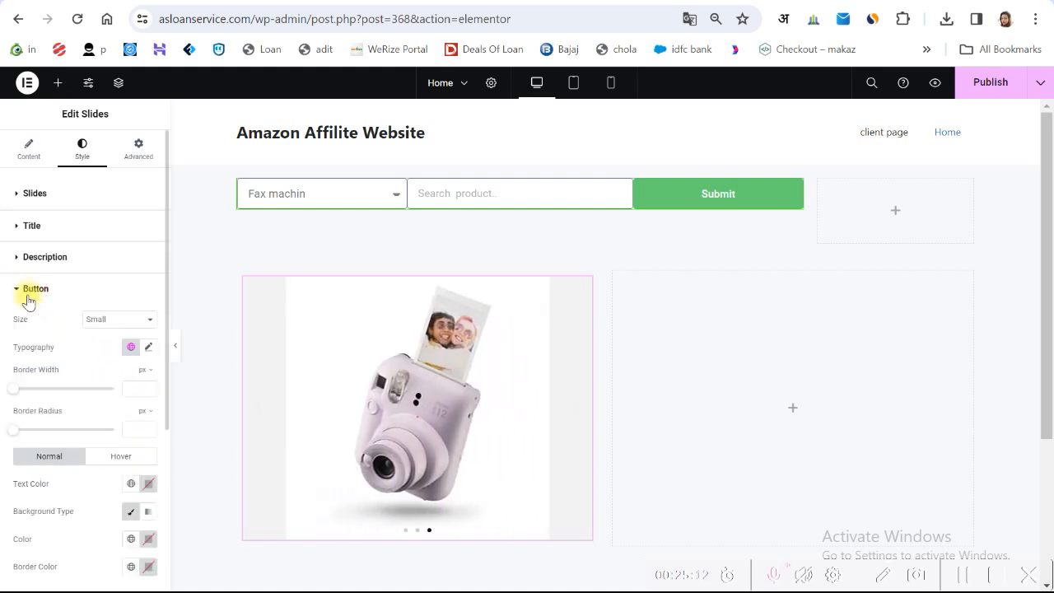
{"action": "left_click", "coordinate": [146, 544]}
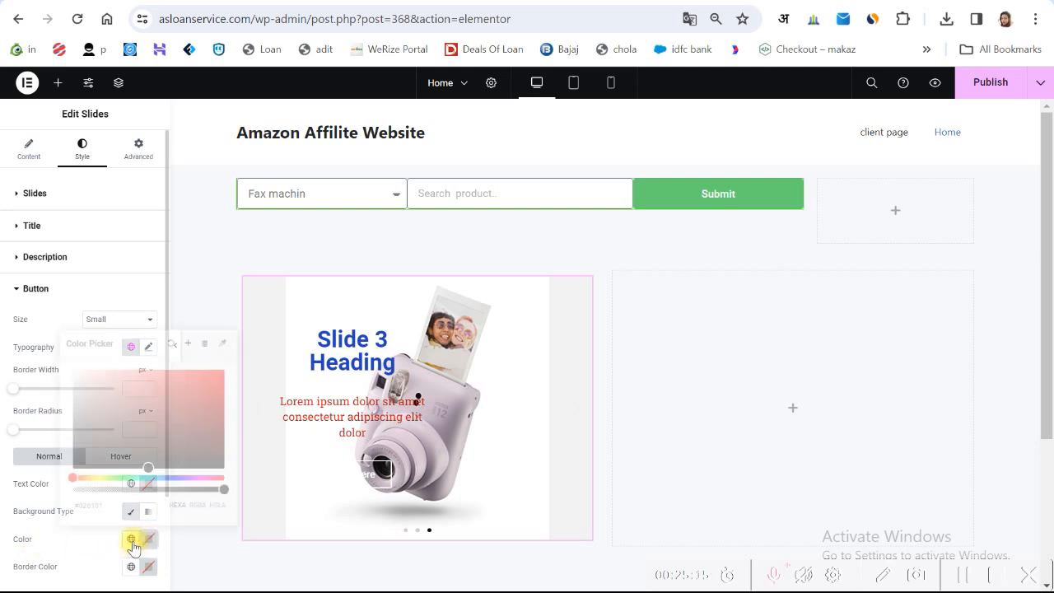
{"action": "left_click", "coordinate": [178, 410]}
{"action": "left_click", "coordinate": [184, 400]}
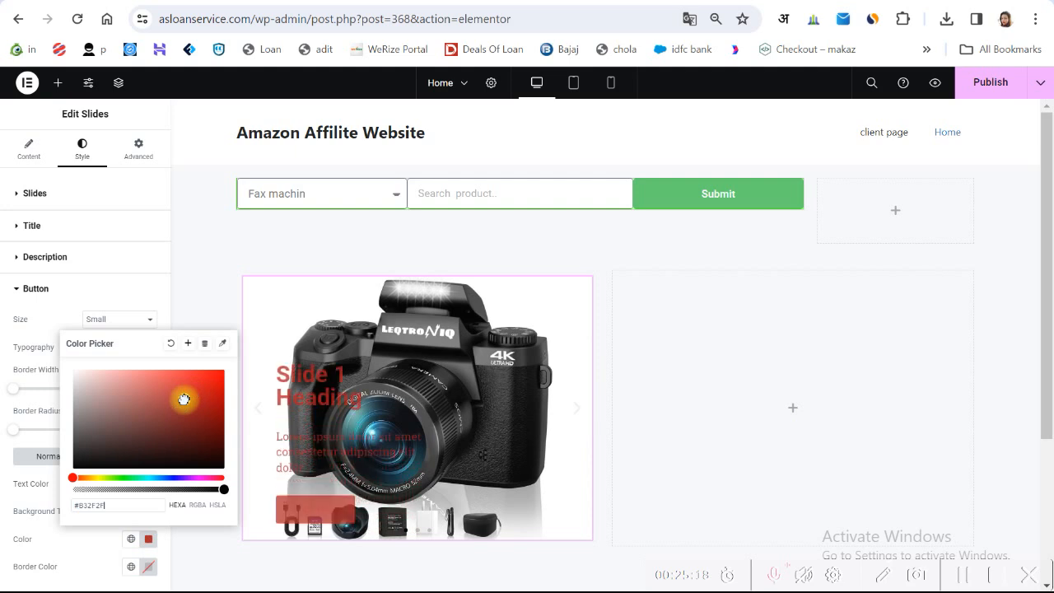
{"action": "left_click_drag", "start_coordinate": [158, 429], "coordinate": [123, 445]}
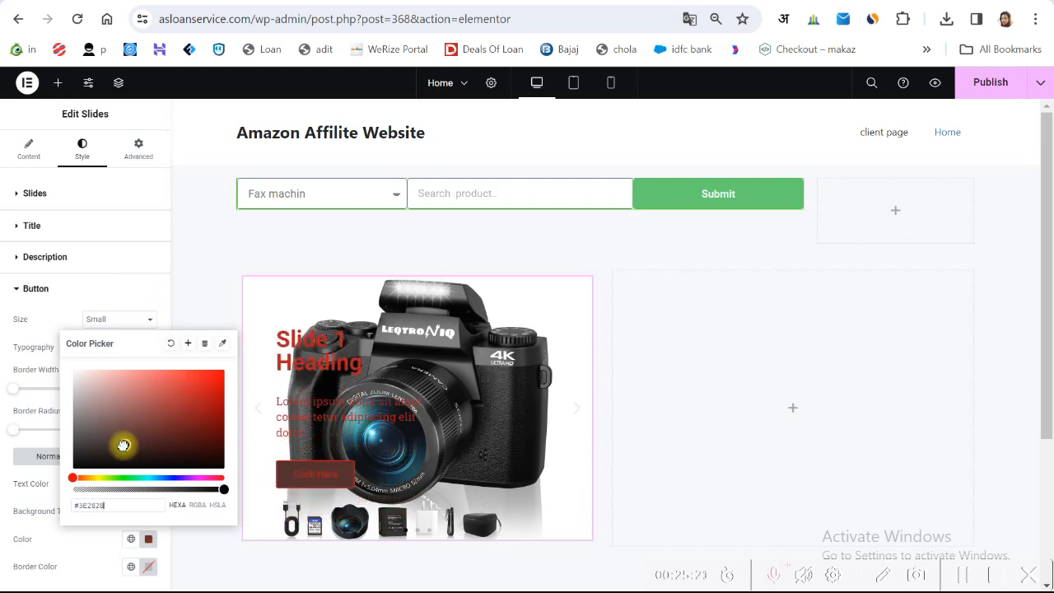
{"action": "left_click", "coordinate": [112, 289]}
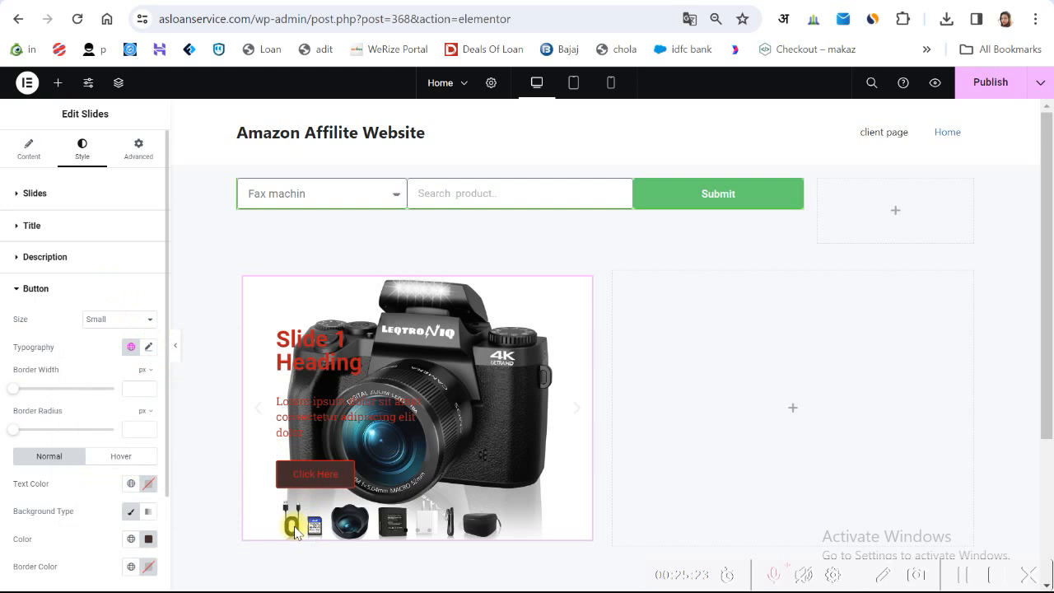
- Set the normal-state text color of the slider's button to a near-white, #ECECEC
{"action": "left_click", "coordinate": [25, 288]}
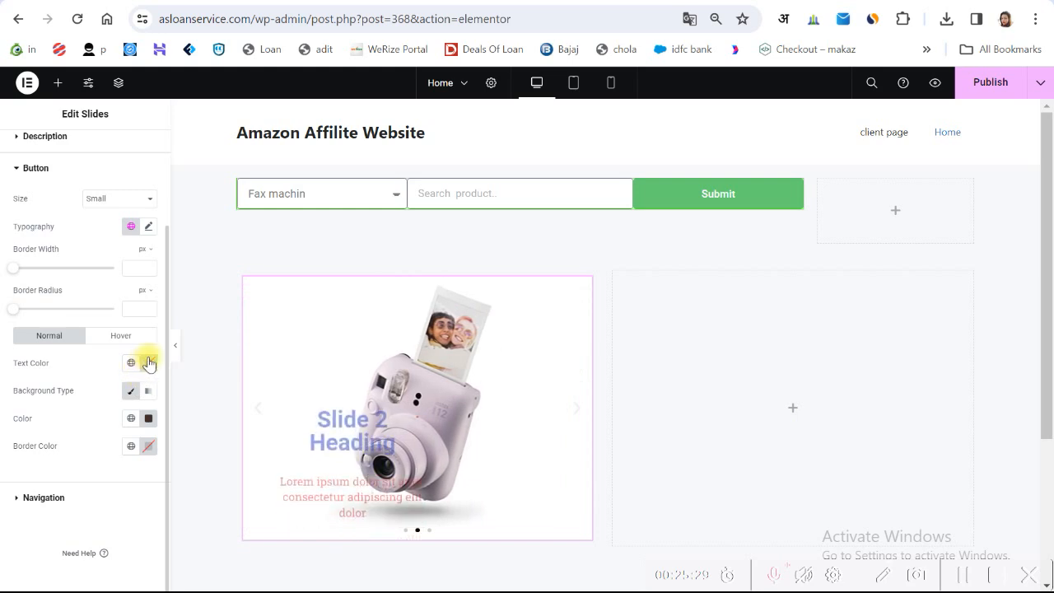
{"action": "left_click", "coordinate": [149, 363]}
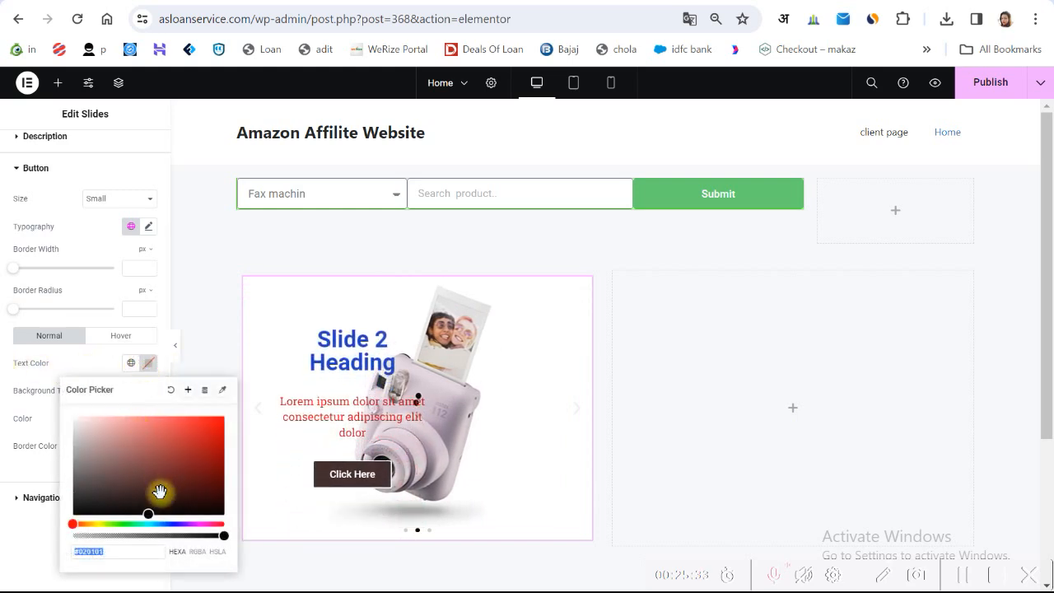
{"action": "mouse_move", "coordinate": [146, 513]}
{"action": "left_mouse_down"}
{"action": "mouse_move", "coordinate": [71, 442]}
{"action": "mouse_move", "coordinate": [69, 424]}
{"action": "left_mouse_up"}
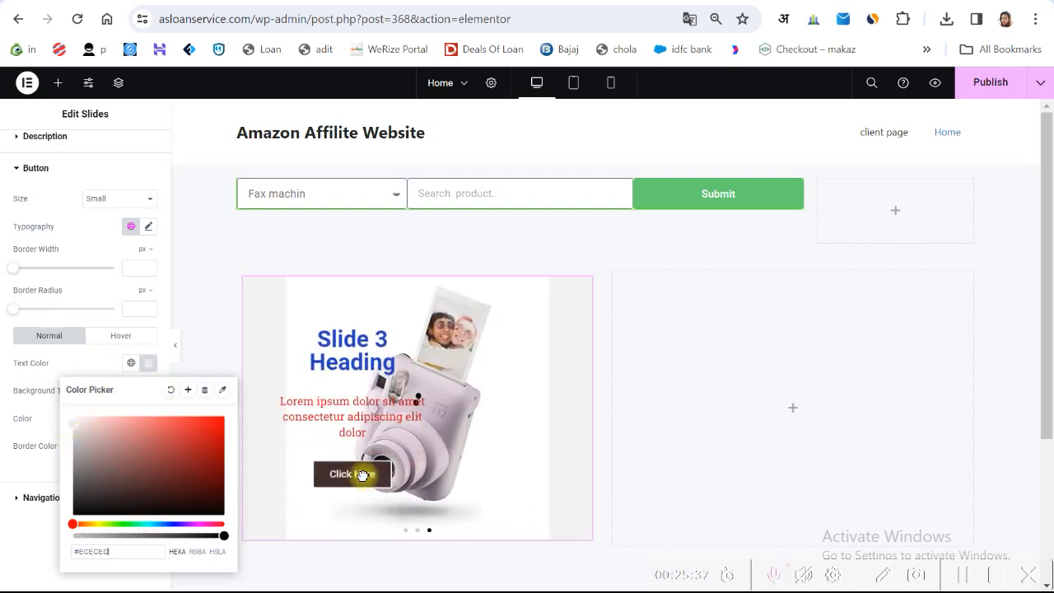
{"action": "left_click", "coordinate": [88, 367]}
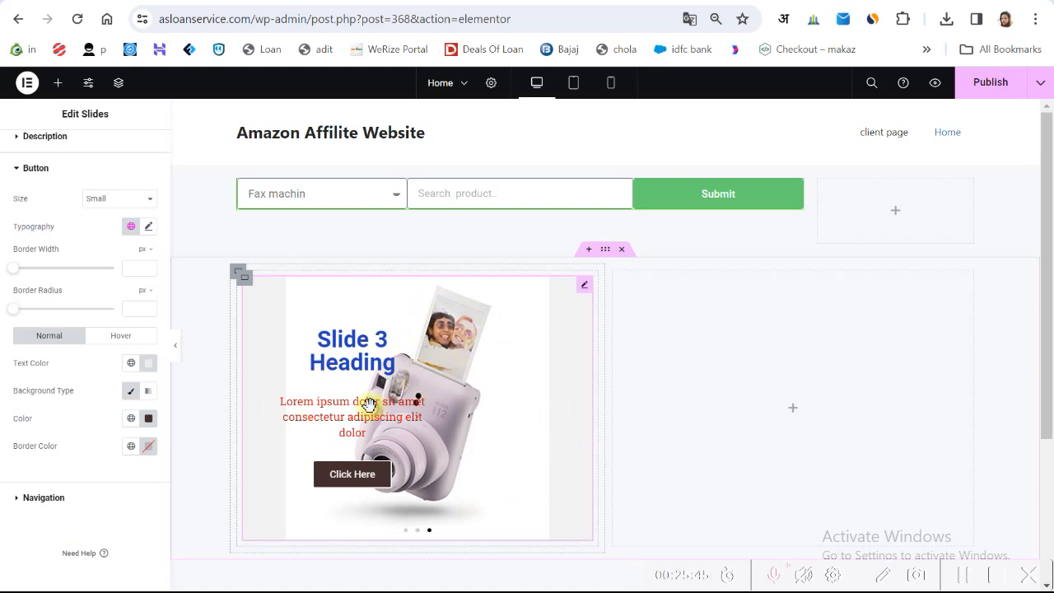
- Review the Yozi Shop demo page's main product banner as a reference for the slider, checking the site's own preview too
{"action": "scroll", "coordinate": [419, 400], "scroll_direction": "down", "scroll_amount": 2}
{"action": "scroll", "coordinate": [419, 401], "scroll_direction": "up", "scroll_amount": 2}
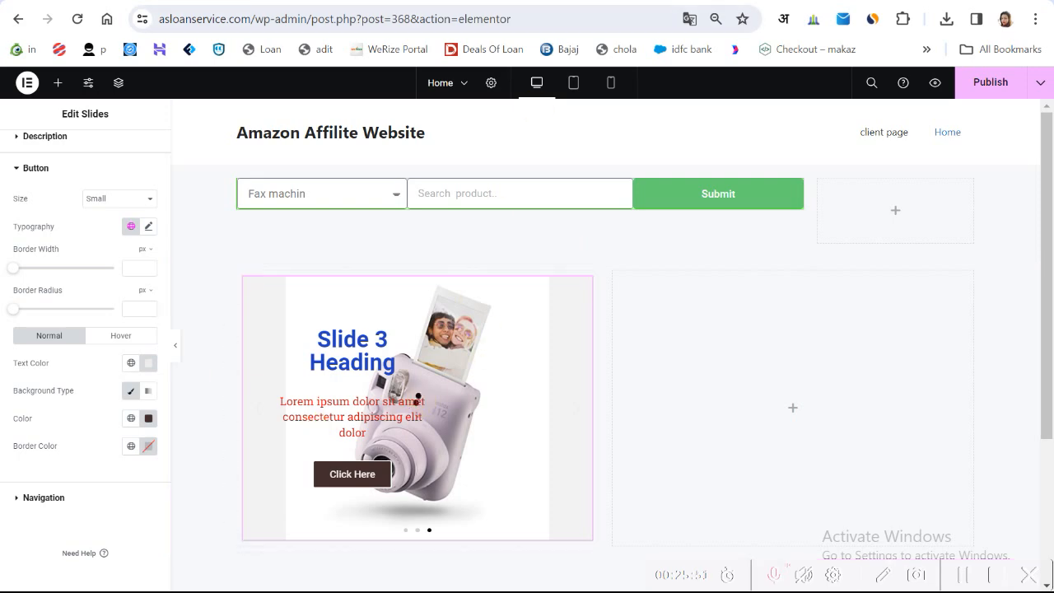
{"action": "key", "text": "ctrl+Tab"}
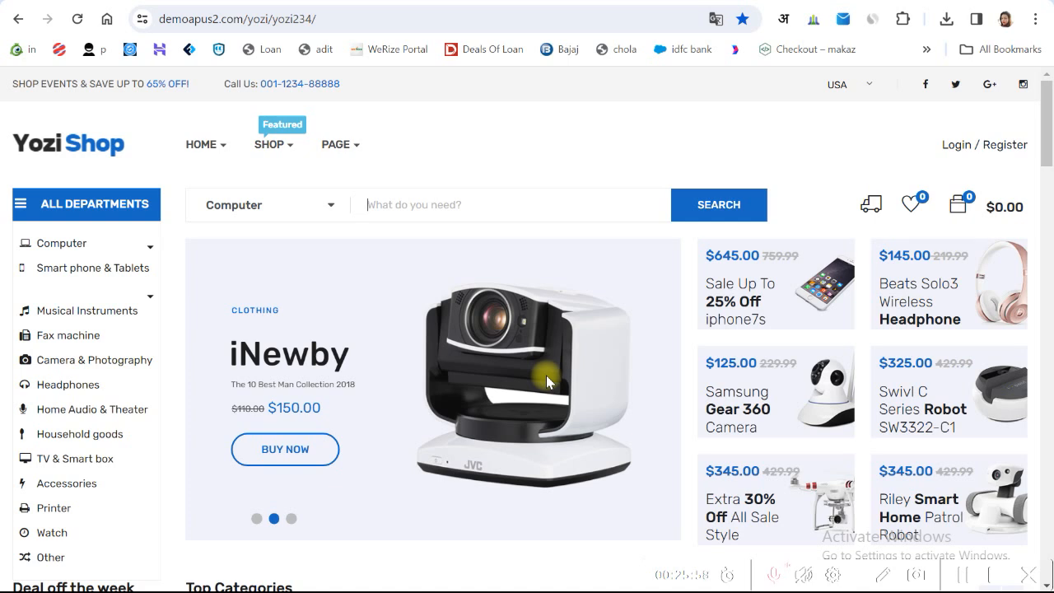
{"action": "left_click", "coordinate": [498, 0]}
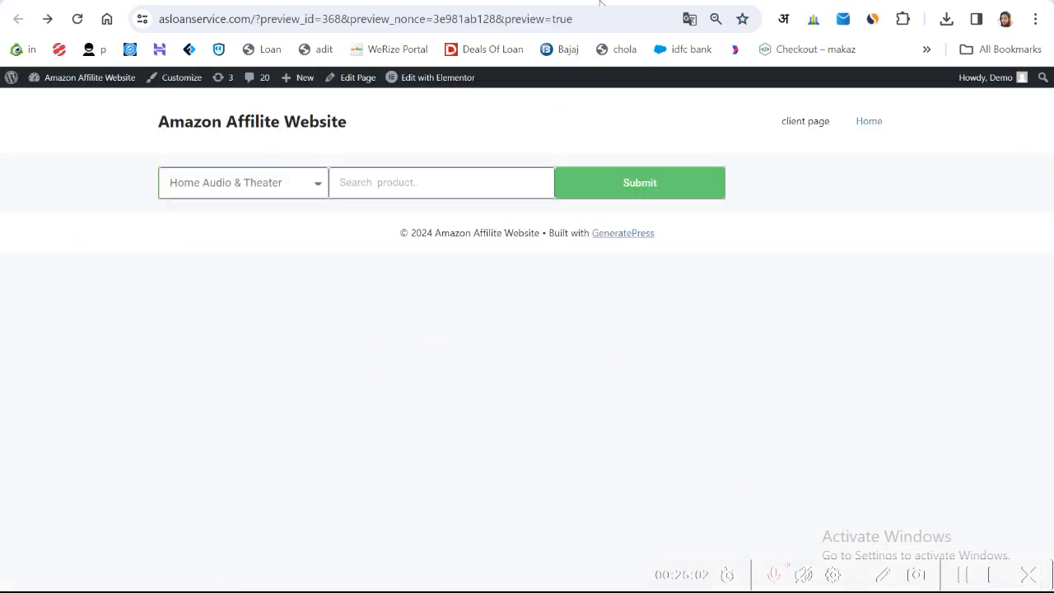
{"action": "left_click", "coordinate": [602, 4]}
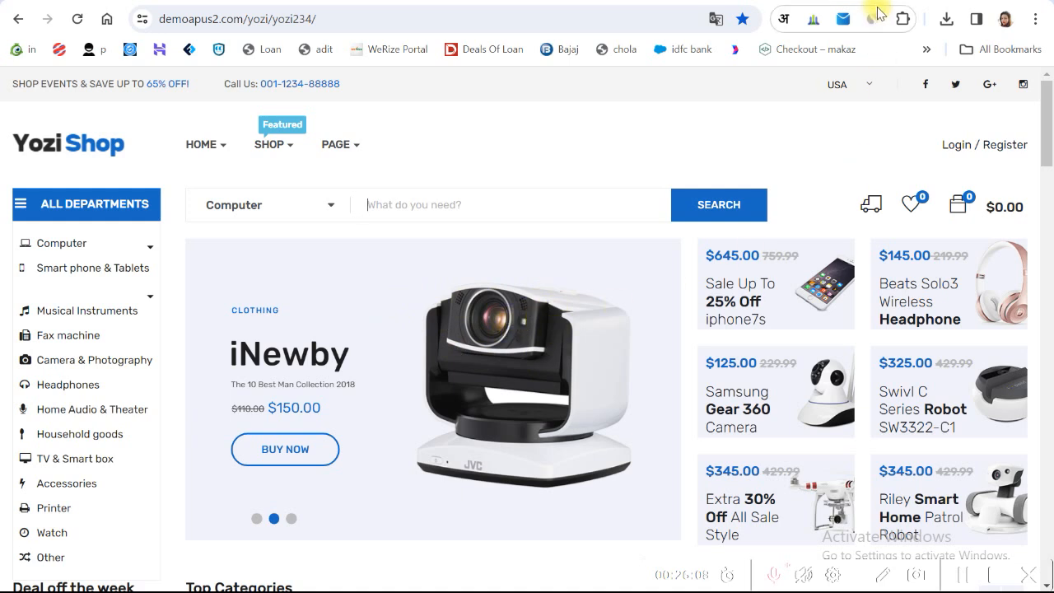
- Switch to Canva by opening canva.com in a new browser tab
{"action": "key", "text": "ctrl+t"}
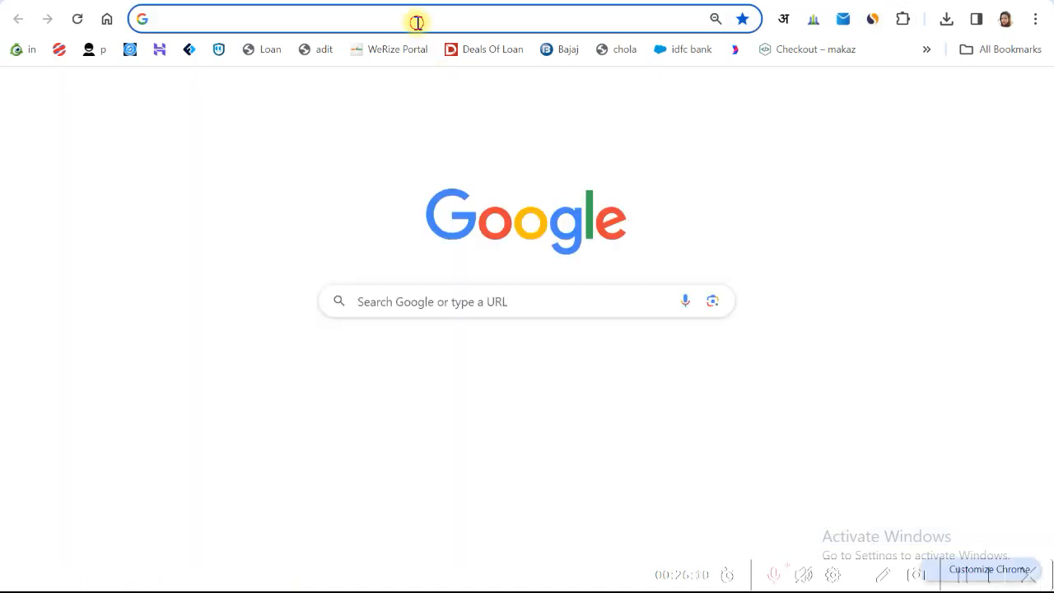
{"action": "left_click", "coordinate": [417, 21]}
{"action": "type", "text": "con"}
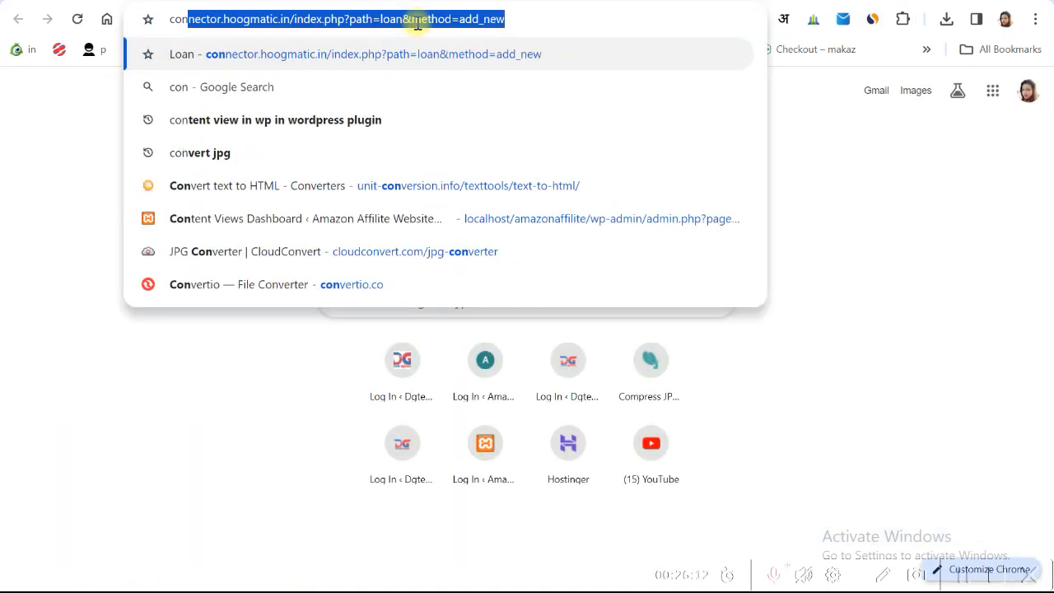
{"action": "type", "text": "va.com"}
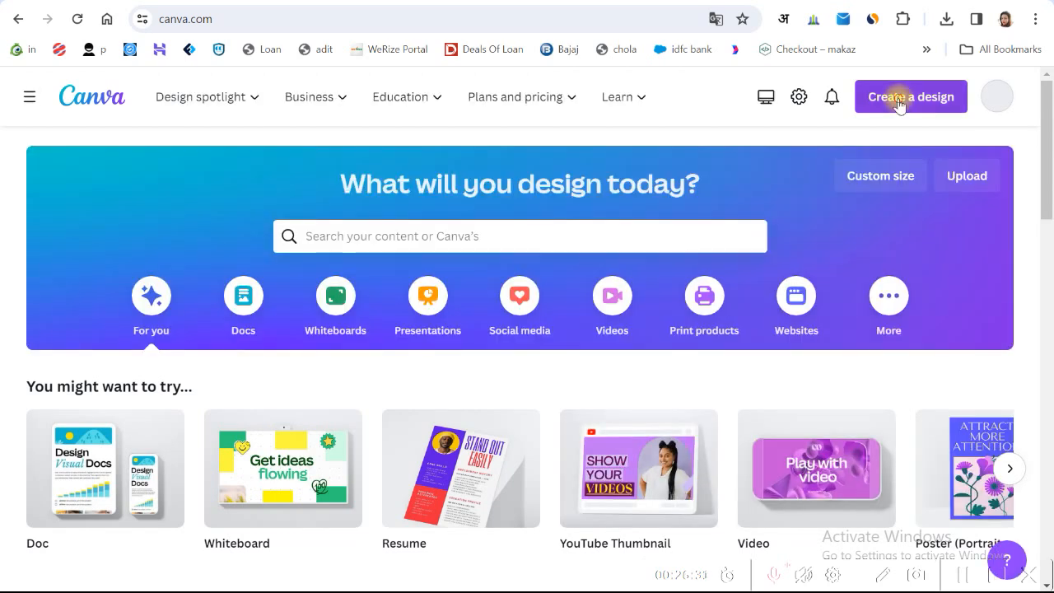
- Create a new blank design using the YouTube Banner format
{"action": "left_click", "coordinate": [900, 100]}
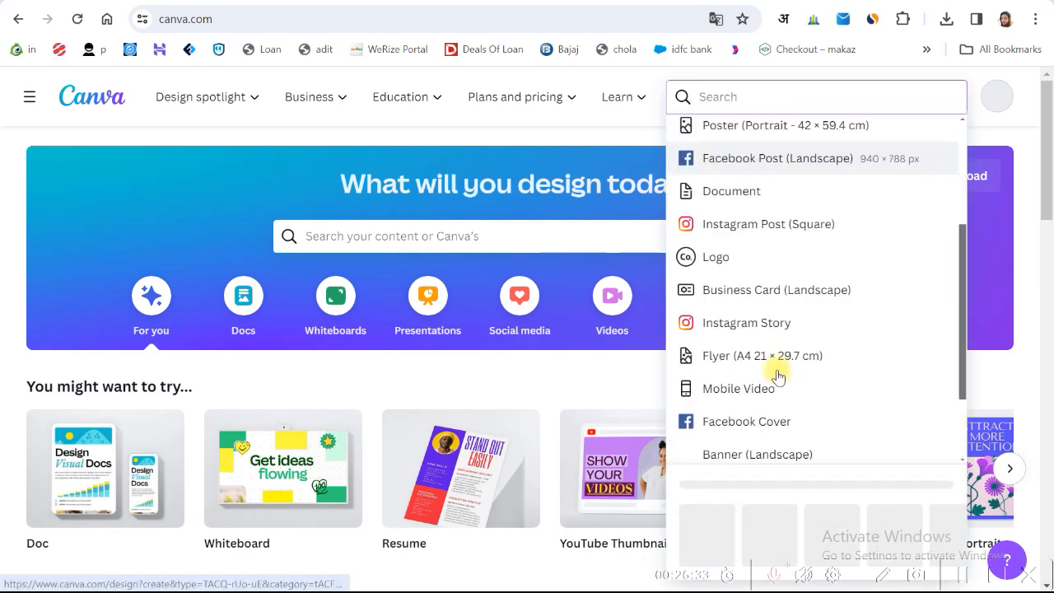
{"action": "scroll", "coordinate": [744, 416], "scroll_direction": "down", "scroll_amount": 2}
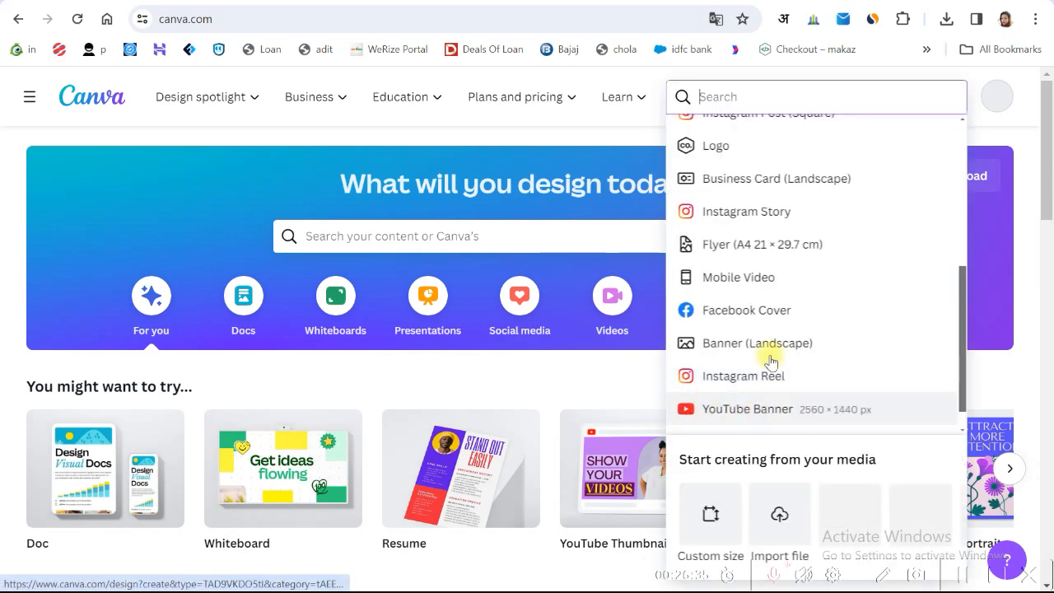
{"action": "scroll", "coordinate": [770, 362], "scroll_direction": "down", "scroll_amount": 1}
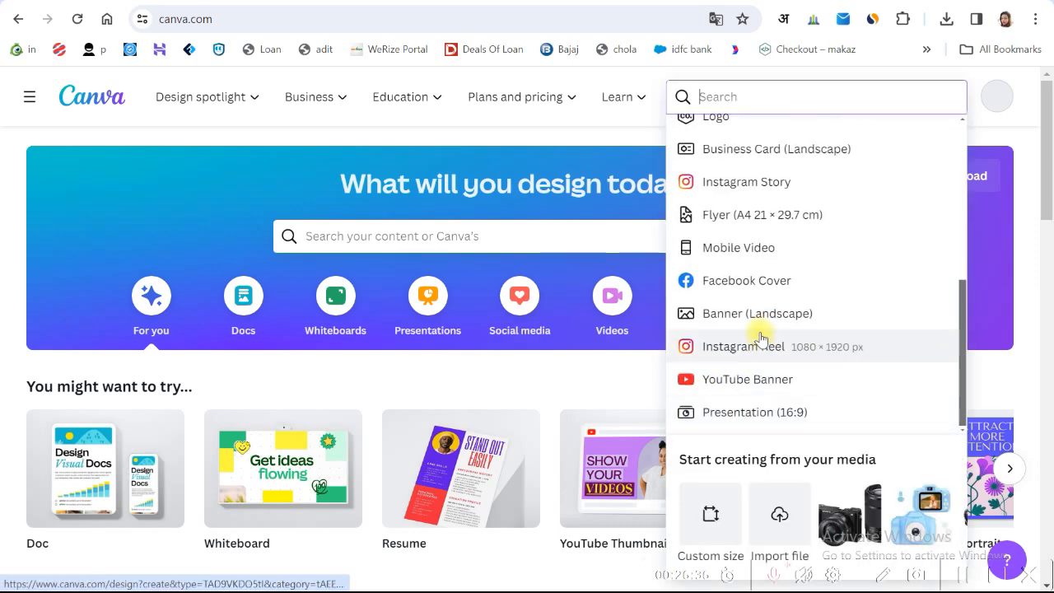
{"action": "left_click", "coordinate": [722, 385]}
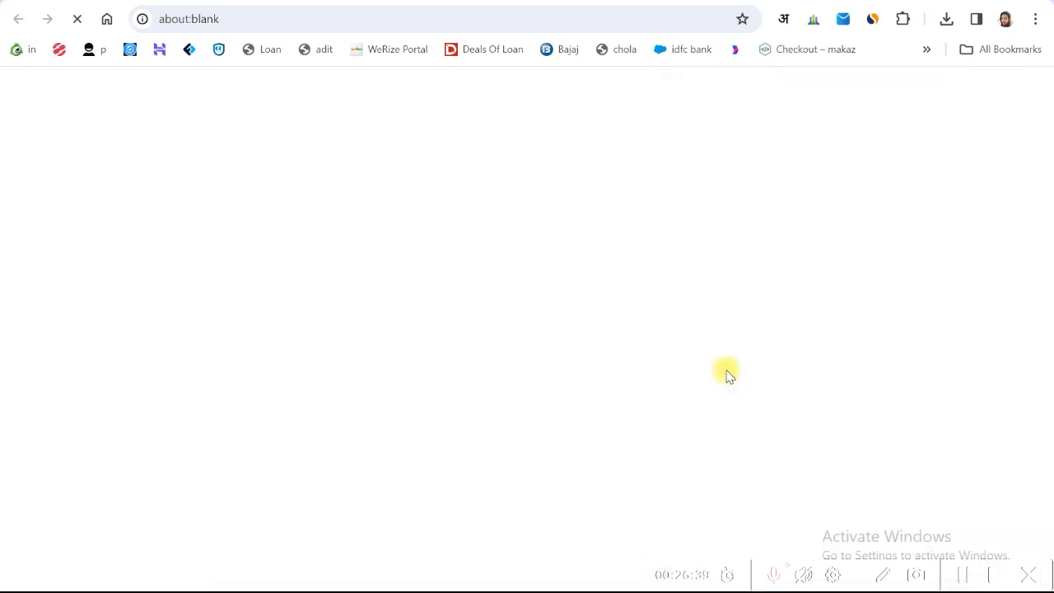
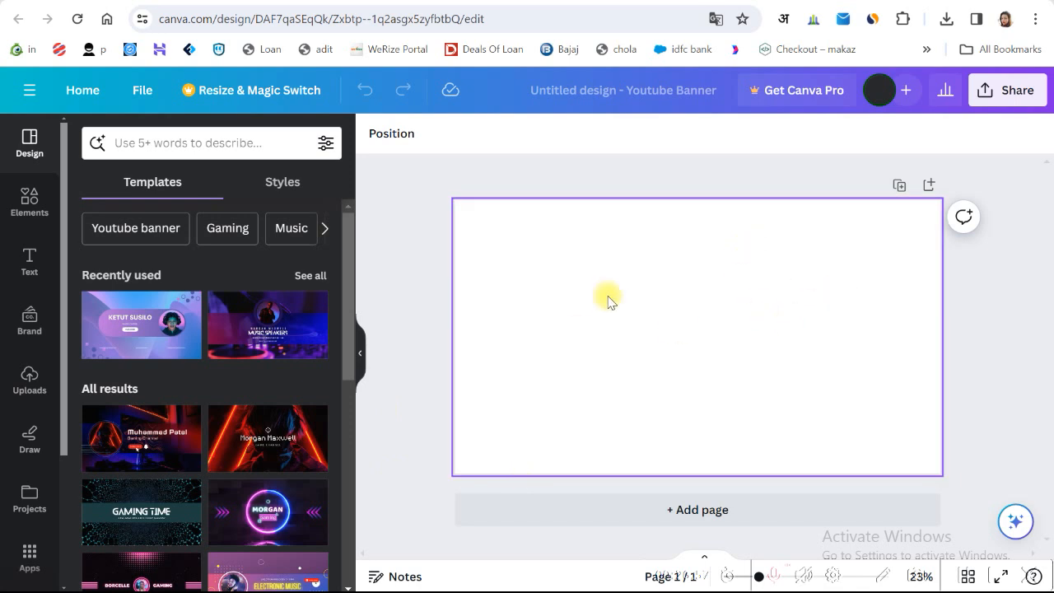
- Duplicate the blank banner page until the design has four pages, and return to page 1
{"action": "left_click", "coordinate": [898, 188]}
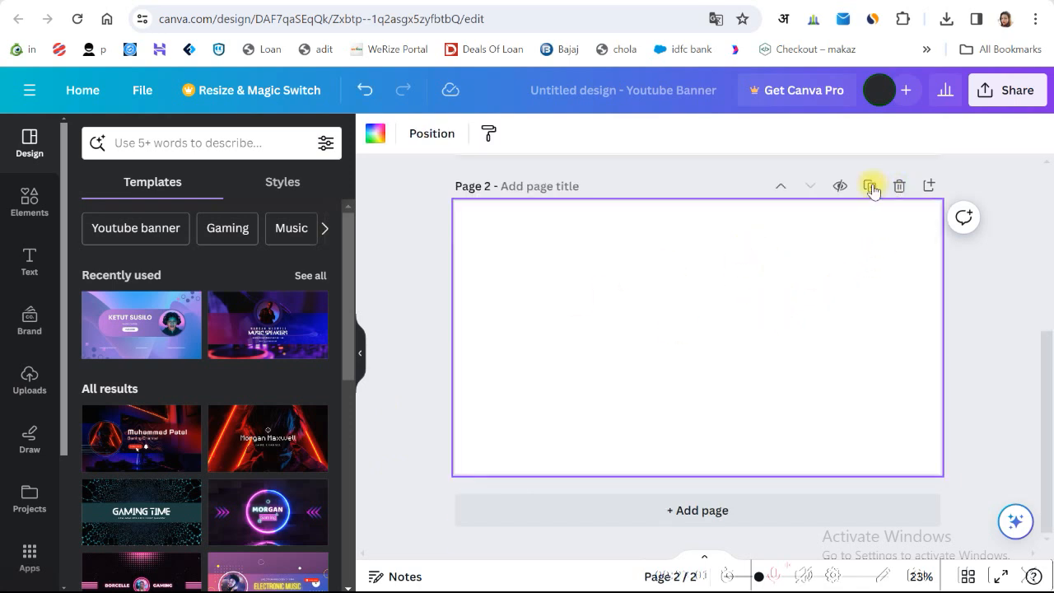
{"action": "left_click", "coordinate": [869, 187]}
{"action": "scroll", "coordinate": [813, 261], "scroll_direction": "up", "scroll_amount": 8}
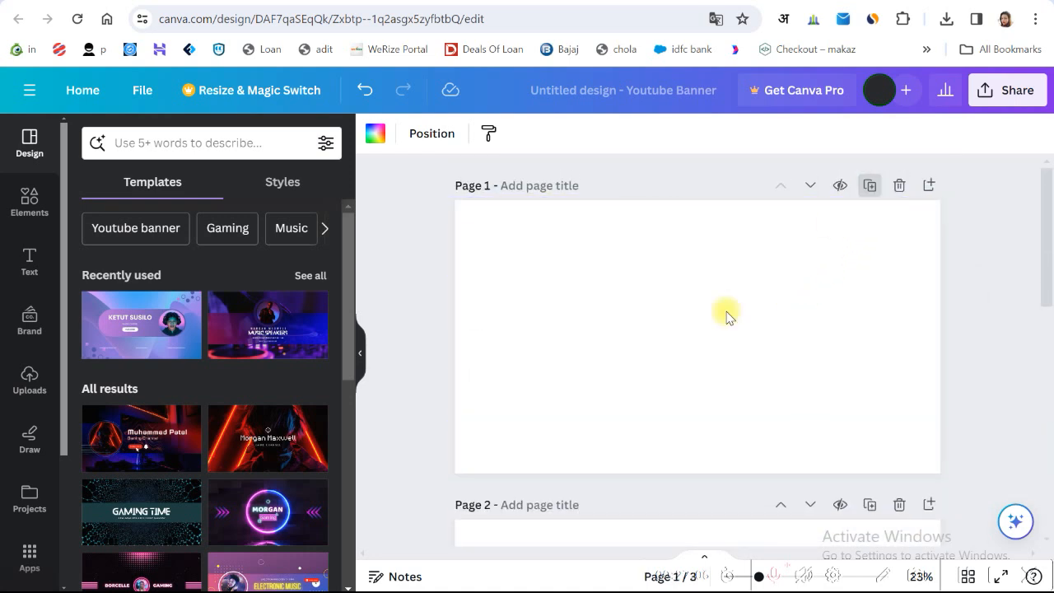
{"action": "scroll", "coordinate": [730, 325], "scroll_direction": "down", "scroll_amount": 6}
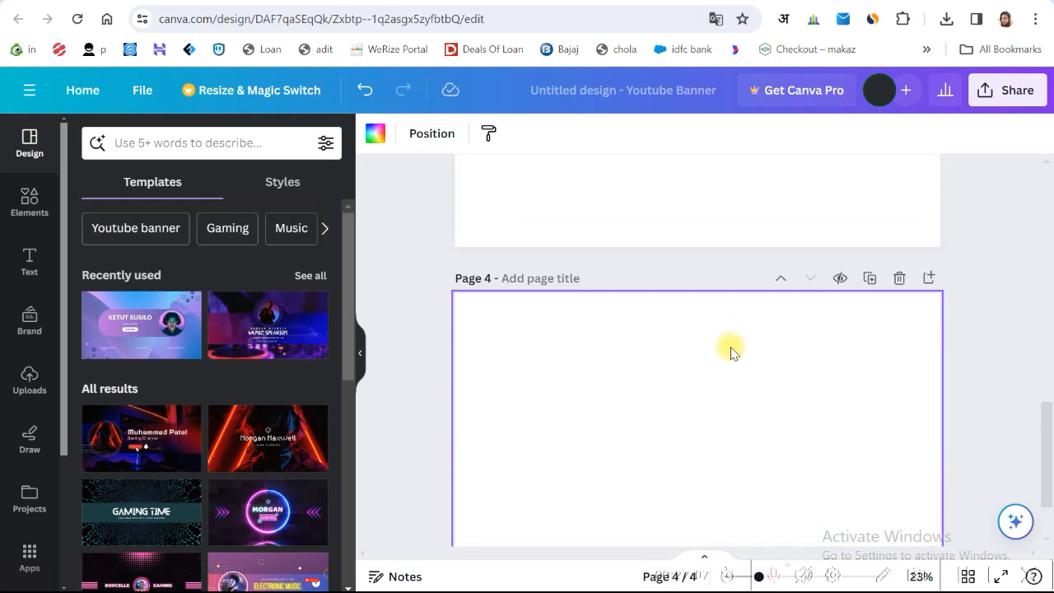
{"action": "scroll", "coordinate": [730, 350], "scroll_direction": "up", "scroll_amount": 10}
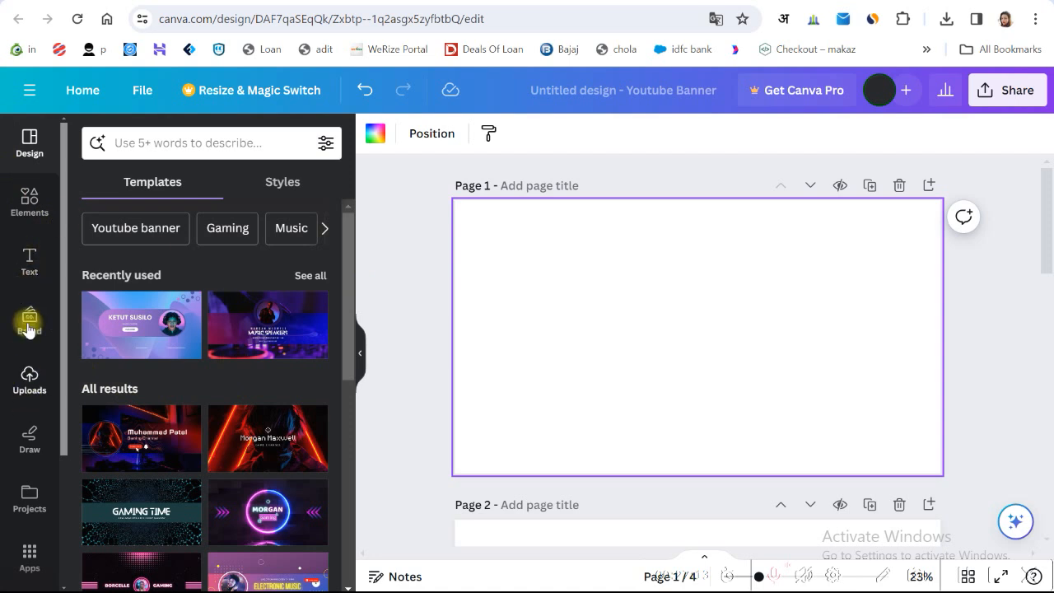
- Open the uploaded images and check the Downloads folder for files to upload, leaving without choosing one
{"action": "left_click", "coordinate": [35, 384]}
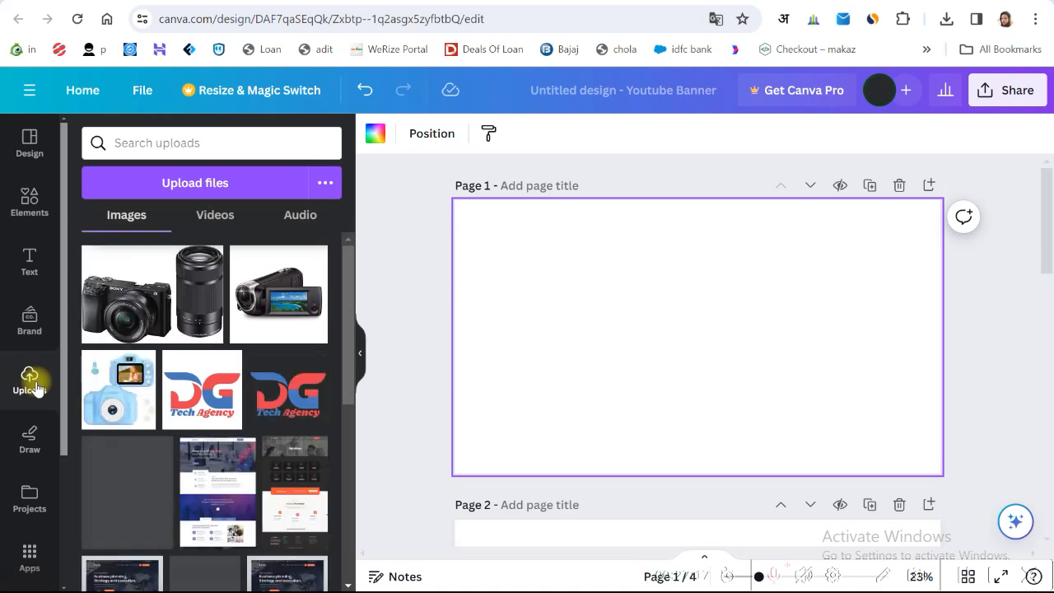
{"action": "left_click", "coordinate": [195, 193]}
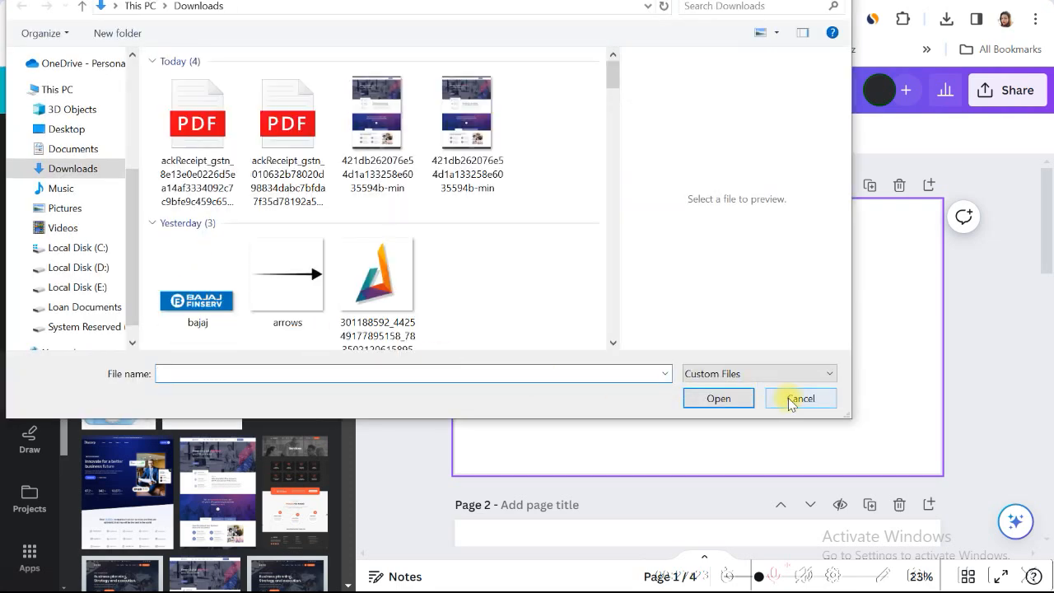
{"action": "left_click", "coordinate": [791, 401]}
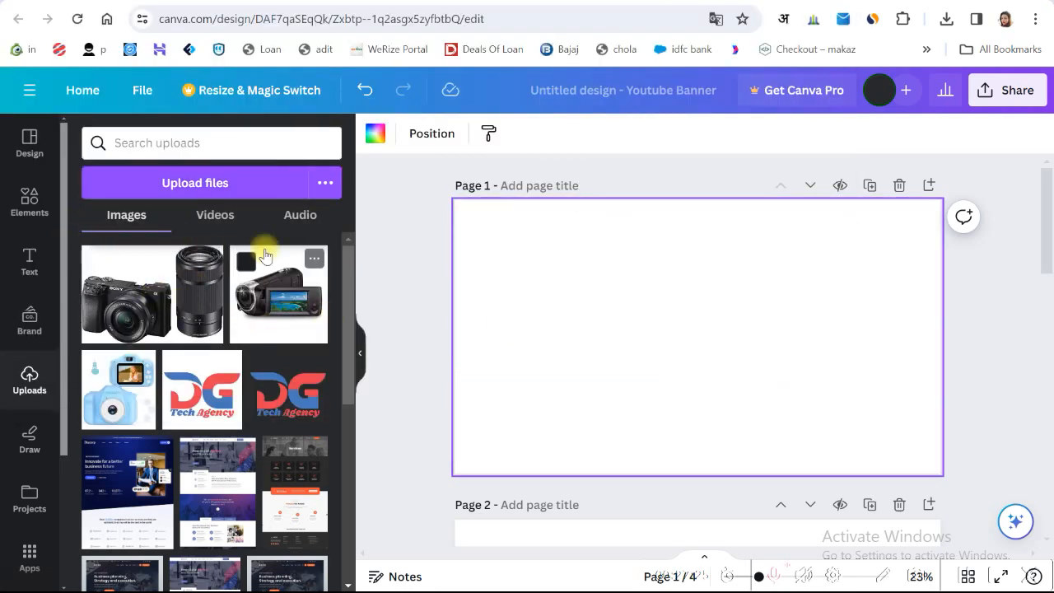
- Switch to the WordPress admin and download the LEQTRONIQ digital camera image from the media library
{"action": "left_click", "coordinate": [412, 2]}
{"action": "left_click", "coordinate": [473, 3]}
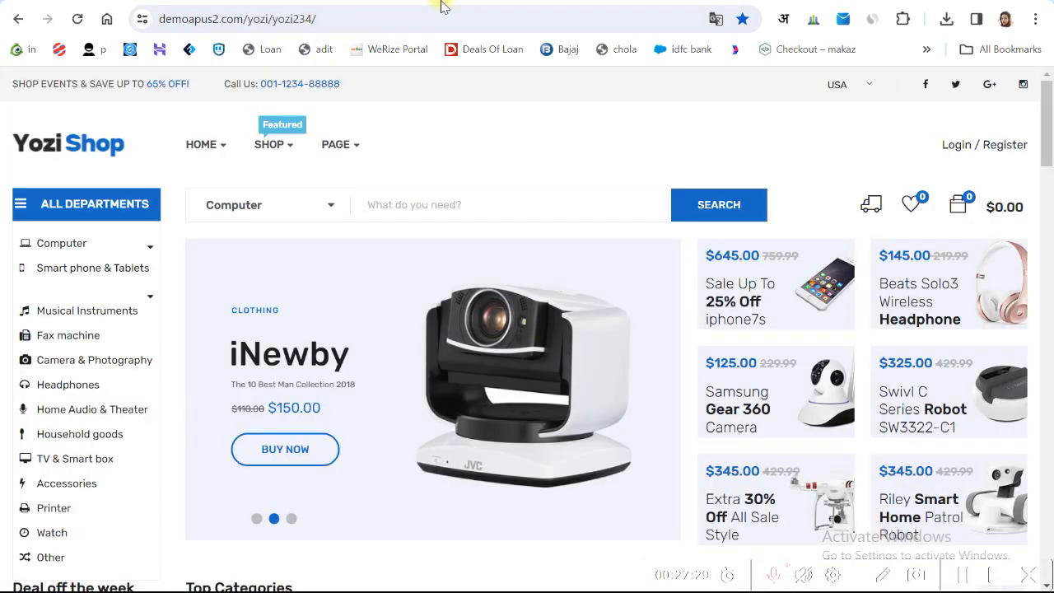
{"action": "left_click", "coordinate": [443, 5]}
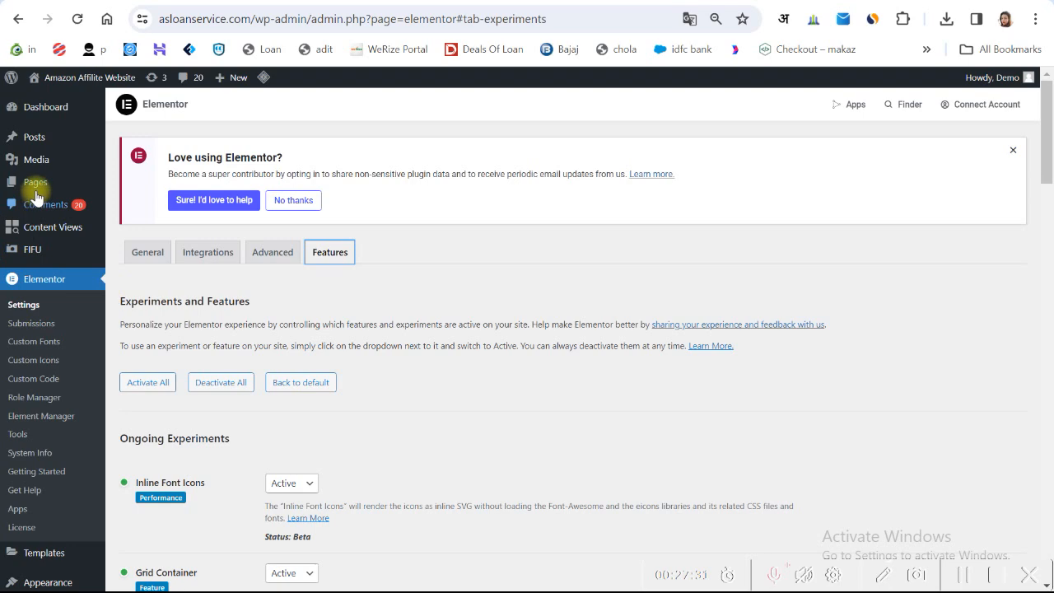
{"action": "left_click", "coordinate": [35, 159]}
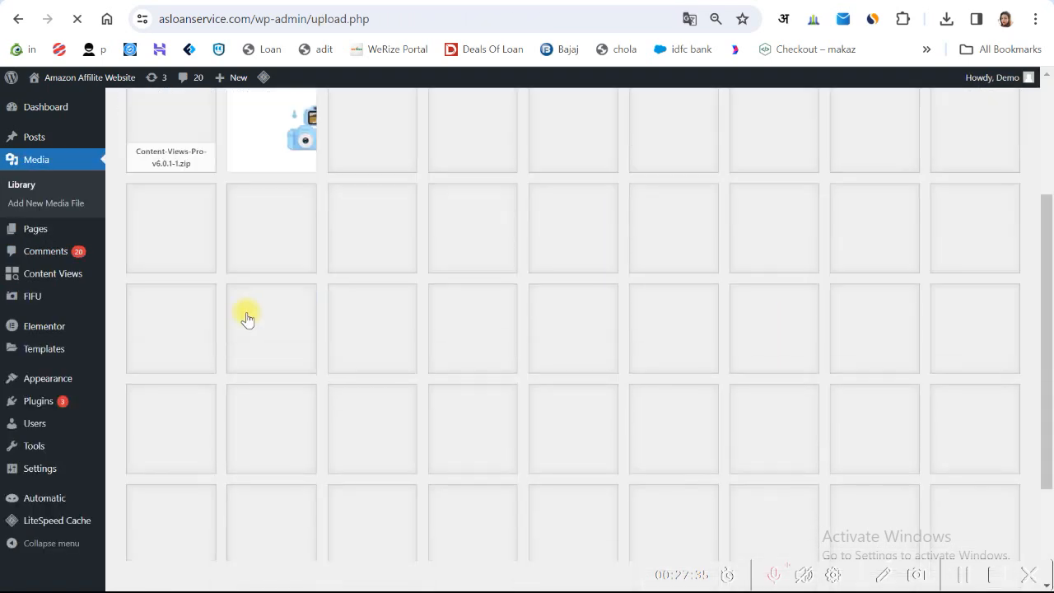
{"action": "scroll", "coordinate": [494, 346], "scroll_direction": "down", "scroll_amount": 3}
{"action": "scroll", "coordinate": [577, 379], "scroll_direction": "up", "scroll_amount": 1}
{"action": "scroll", "coordinate": [599, 393], "scroll_direction": "up", "scroll_amount": 2}
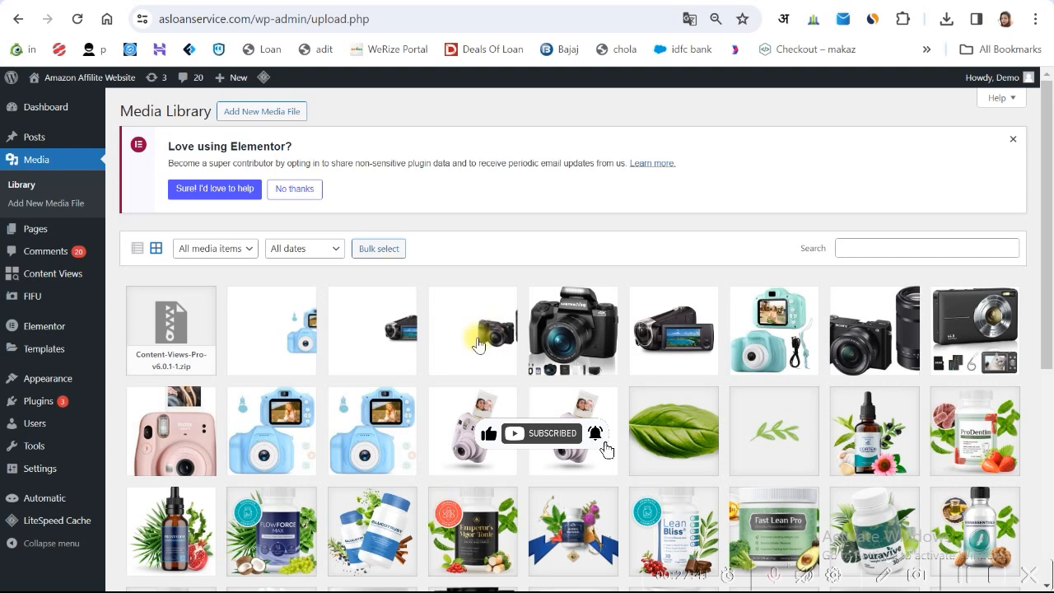
{"action": "left_click", "coordinate": [564, 328]}
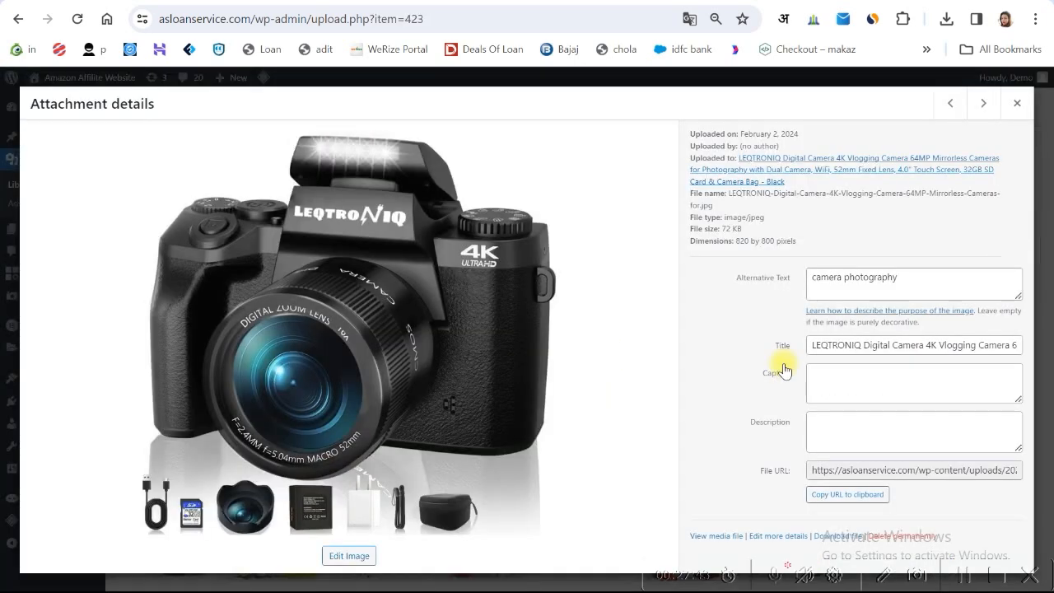
{"action": "left_click", "coordinate": [828, 536]}
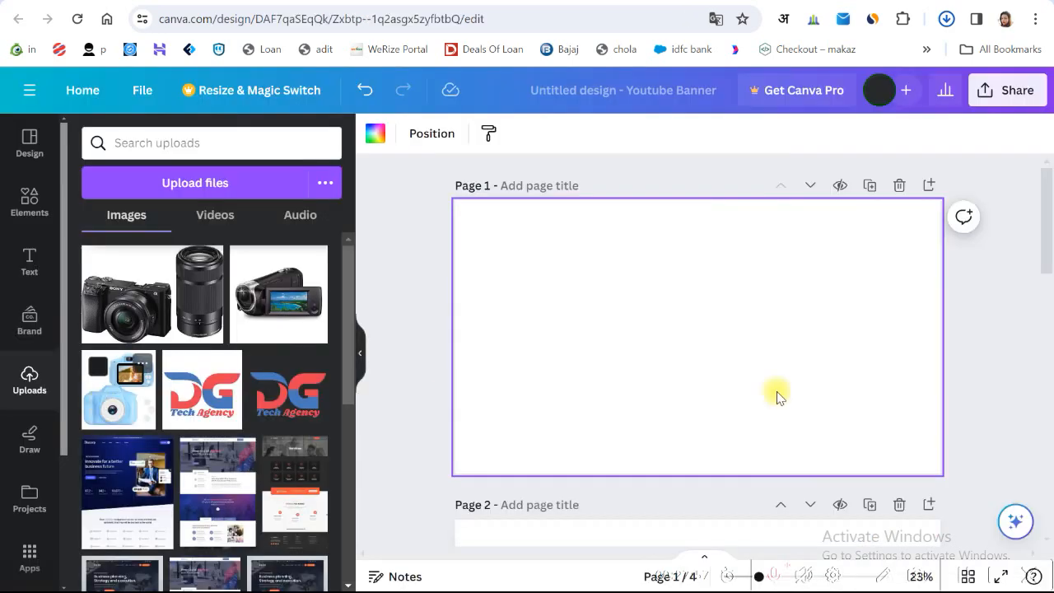
- Switch back to Canva and place the uploaded Sony camera and lens image on the right half of page 1
{"action": "left_click", "coordinate": [132, 309]}
{"action": "left_click_drag", "start_coordinate": [706, 341], "coordinate": [814, 370]}
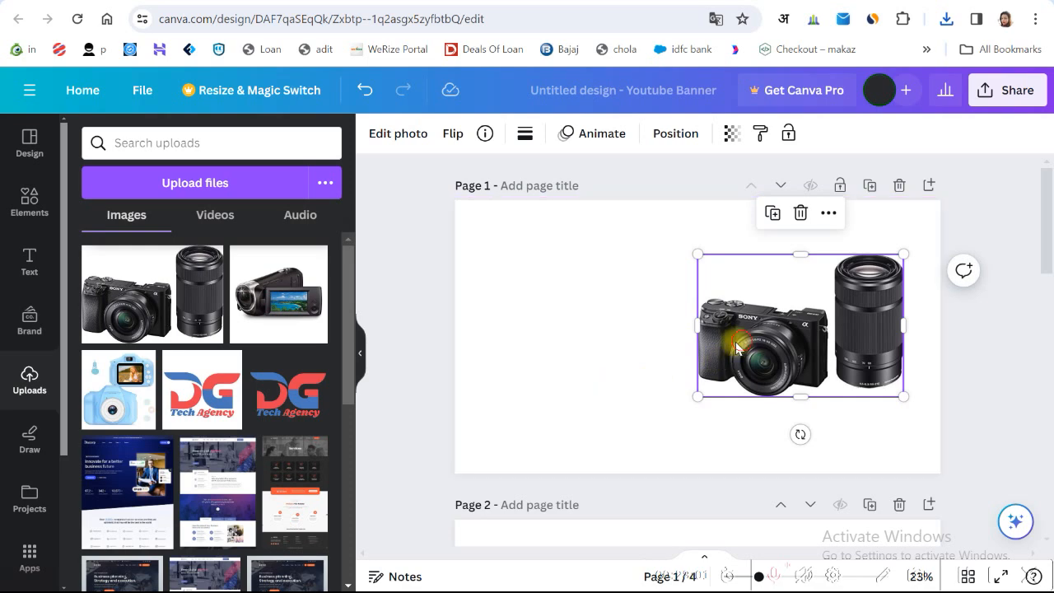
{"action": "left_click_drag", "start_coordinate": [730, 346], "coordinate": [719, 349]}
- Add the uploaded camcorder image to page 2 and place it on the right half, centred vertically
{"action": "scroll", "coordinate": [567, 381], "scroll_direction": "down", "scroll_amount": 3}
{"action": "scroll", "coordinate": [570, 379], "scroll_direction": "down", "scroll_amount": 2}
{"action": "scroll", "coordinate": [574, 379], "scroll_direction": "up", "scroll_amount": 4}
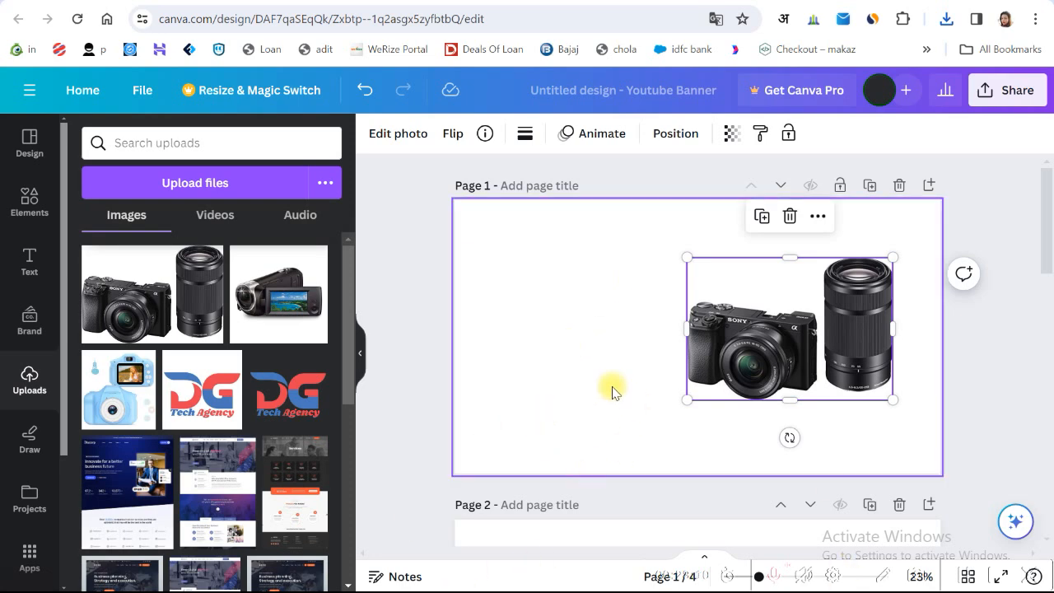
{"action": "scroll", "coordinate": [612, 388], "scroll_direction": "down", "scroll_amount": 3}
{"action": "scroll", "coordinate": [612, 388], "scroll_direction": "up", "scroll_amount": 1}
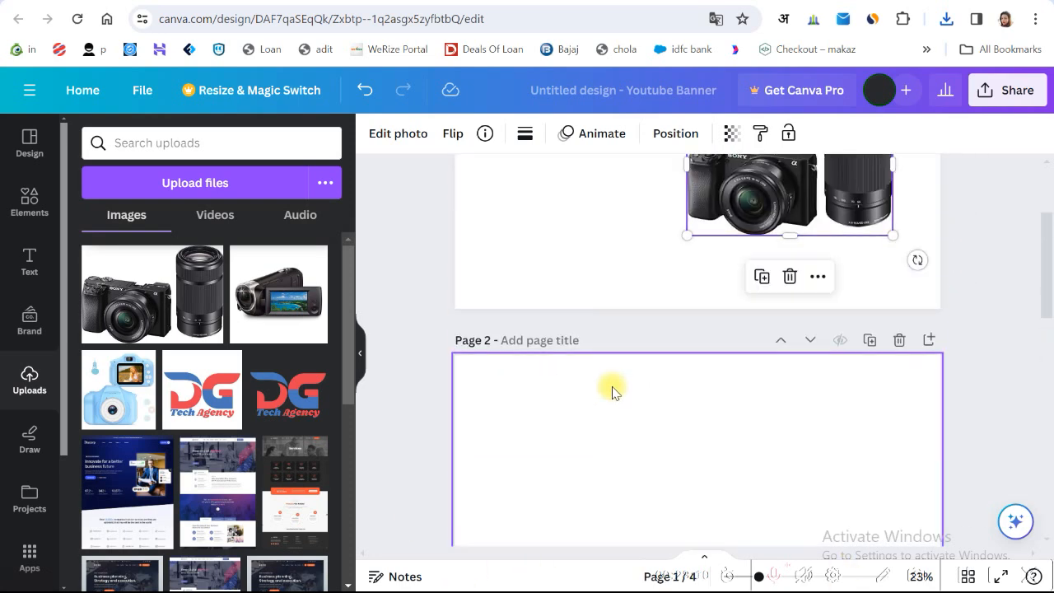
{"action": "left_click", "coordinate": [269, 297]}
{"action": "scroll", "coordinate": [805, 426], "scroll_direction": "down", "scroll_amount": 2}
{"action": "scroll", "coordinate": [805, 426], "scroll_direction": "up", "scroll_amount": 2}
{"action": "left_click_drag", "start_coordinate": [737, 235], "coordinate": [833, 454]}
{"action": "left_click_drag", "start_coordinate": [737, 379], "coordinate": [849, 335]}
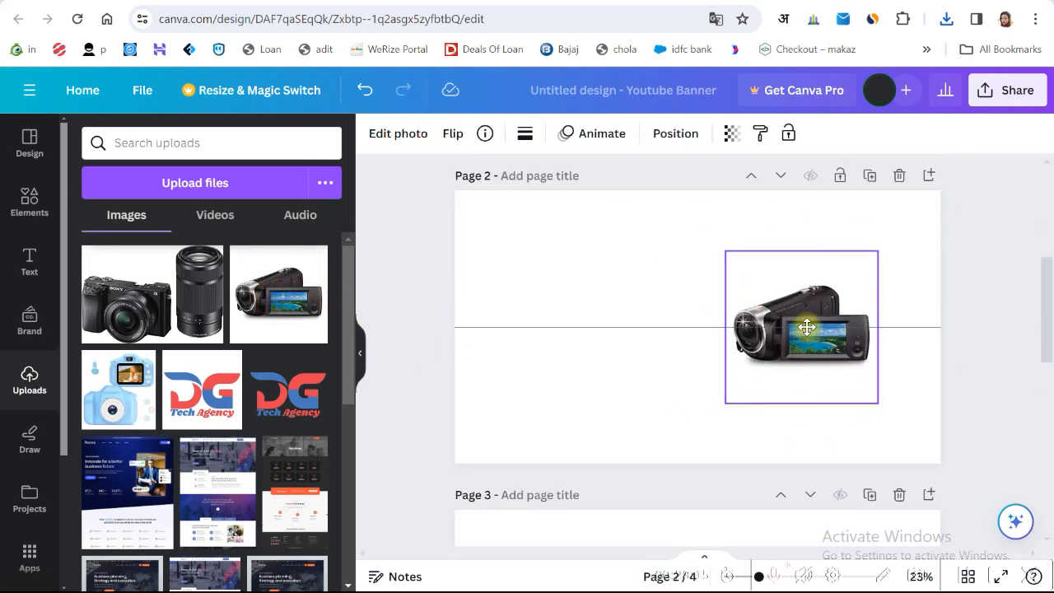
- Add the uploaded blue kids' camera image to page 3 and place it on the right half
{"action": "scroll", "coordinate": [647, 412], "scroll_direction": "down", "scroll_amount": 3}
{"action": "scroll", "coordinate": [647, 412], "scroll_direction": "up", "scroll_amount": 2}
{"action": "scroll", "coordinate": [646, 414], "scroll_direction": "down", "scroll_amount": 2}
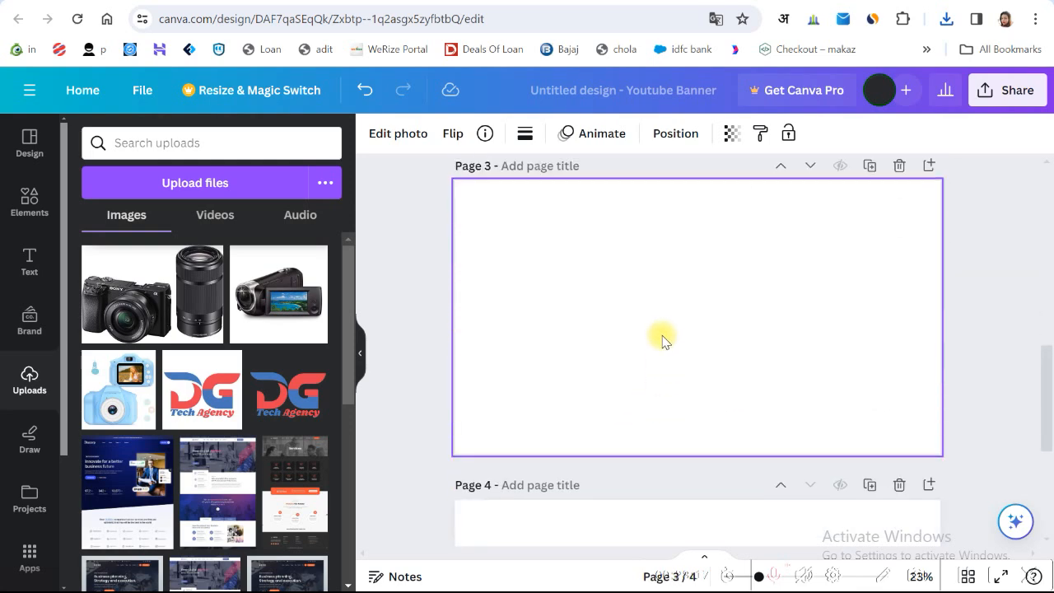
{"action": "left_click", "coordinate": [661, 341]}
{"action": "left_click", "coordinate": [109, 394]}
{"action": "left_click_drag", "start_coordinate": [682, 344], "coordinate": [803, 339]}
- Download all four pages of the banner design as PNG images
{"action": "left_click", "coordinate": [1002, 97]}
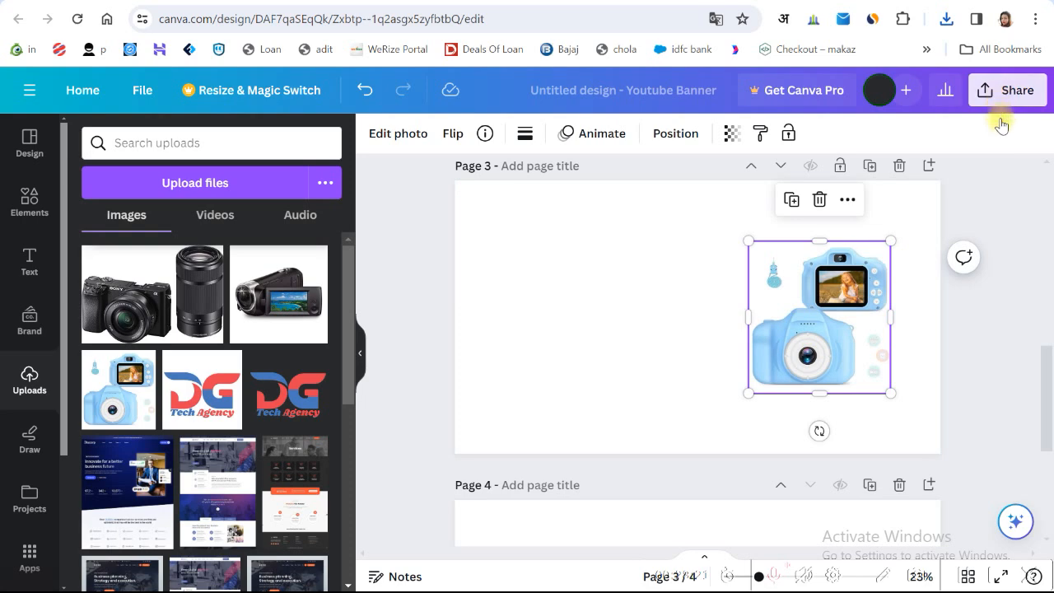
{"action": "scroll", "coordinate": [797, 399], "scroll_direction": "down", "scroll_amount": 3}
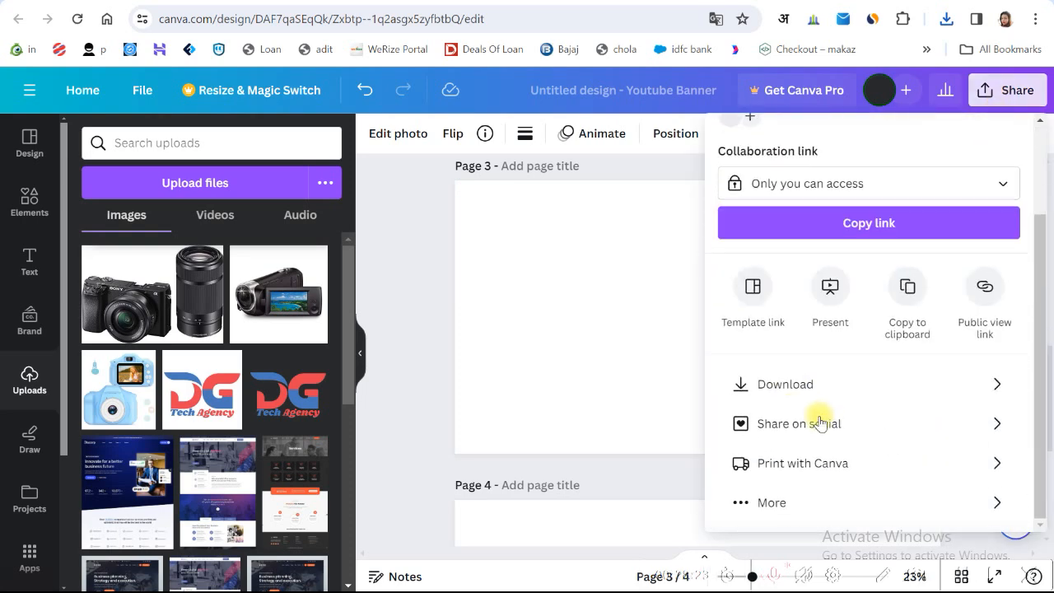
{"action": "left_click", "coordinate": [781, 393]}
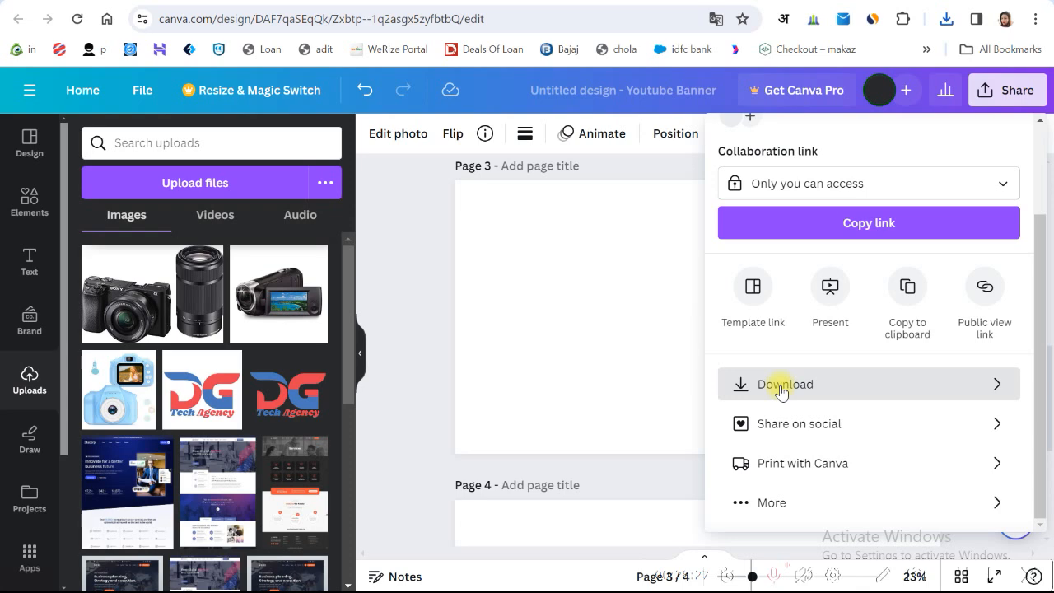
{"action": "left_click", "coordinate": [781, 393]}
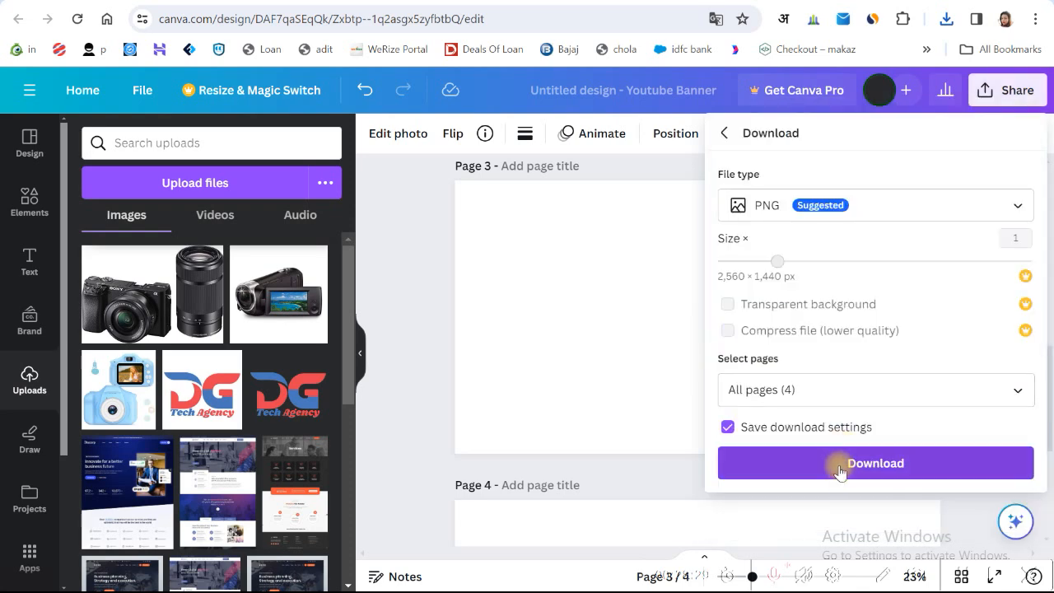
{"action": "left_click", "coordinate": [789, 468]}
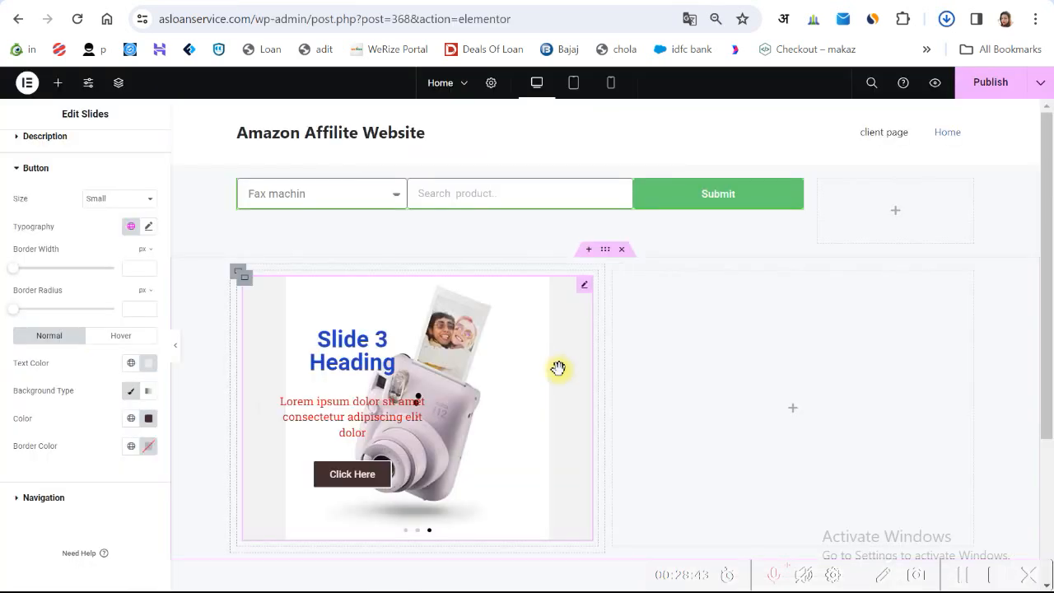
- Switch back to the Elementor home page and set Slide 1's background image to the blue kids' camera banner from the media library
{"action": "scroll", "coordinate": [82, 329], "scroll_direction": "up", "scroll_amount": 2}
{"action": "left_click", "coordinate": [31, 152]}
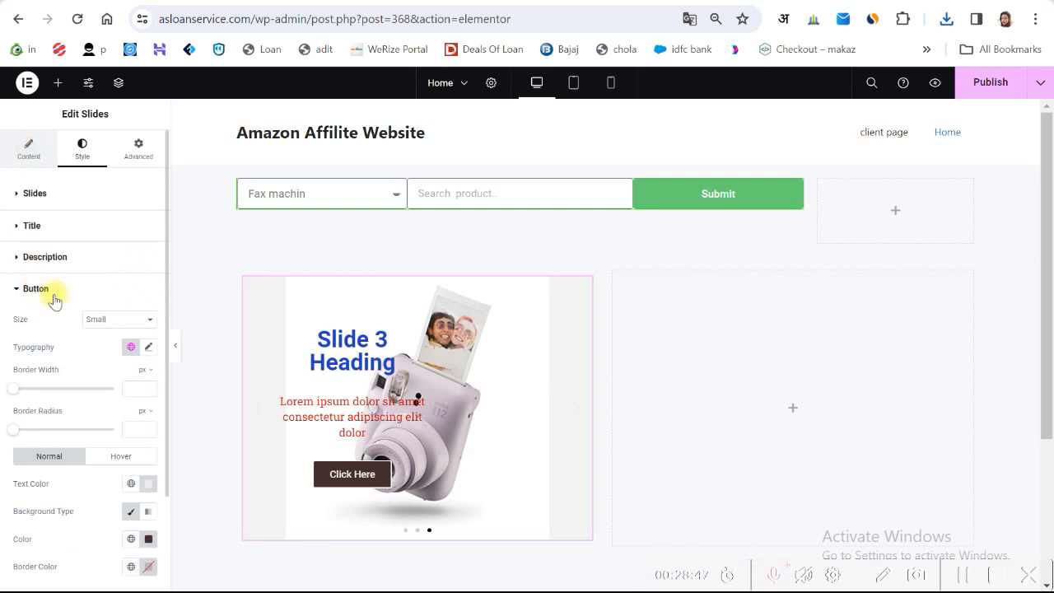
{"action": "left_click", "coordinate": [36, 194]}
{"action": "left_click", "coordinate": [37, 196]}
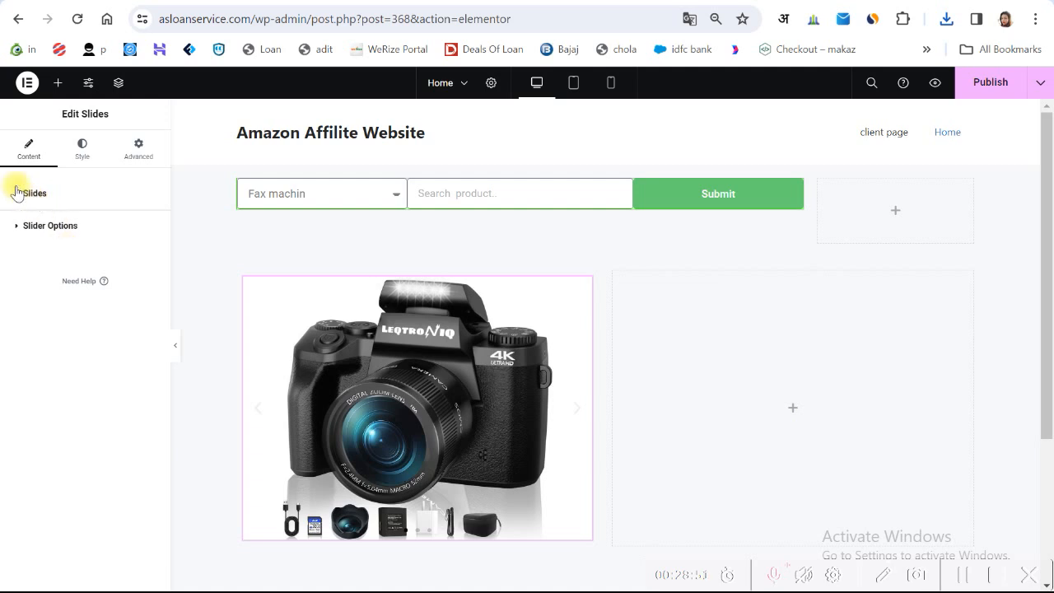
{"action": "left_click", "coordinate": [17, 193]}
{"action": "left_click", "coordinate": [60, 226]}
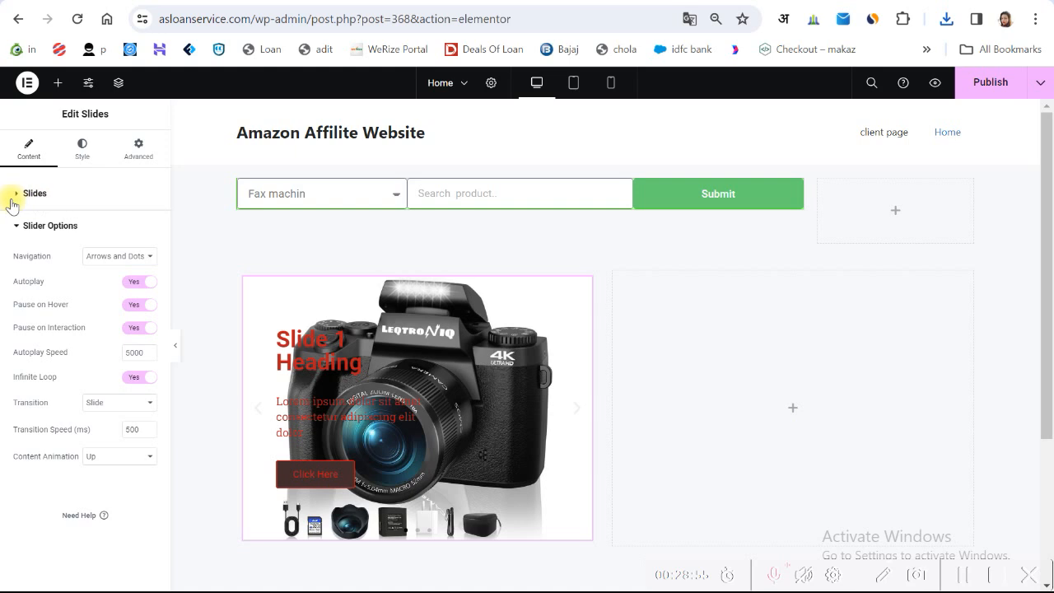
{"action": "left_click", "coordinate": [15, 196]}
{"action": "left_click", "coordinate": [59, 244]}
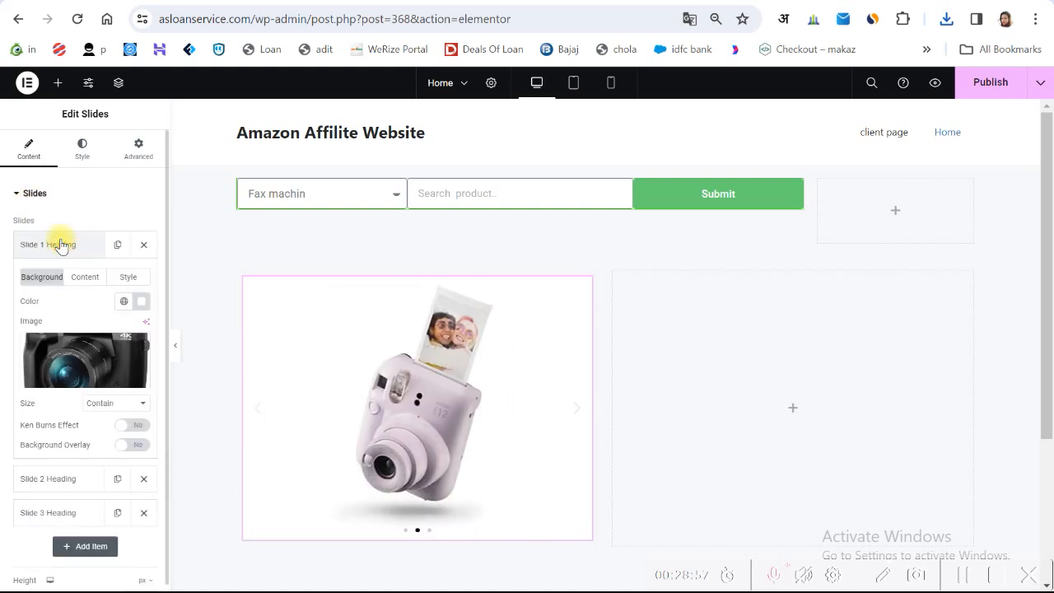
{"action": "left_click", "coordinate": [99, 346]}
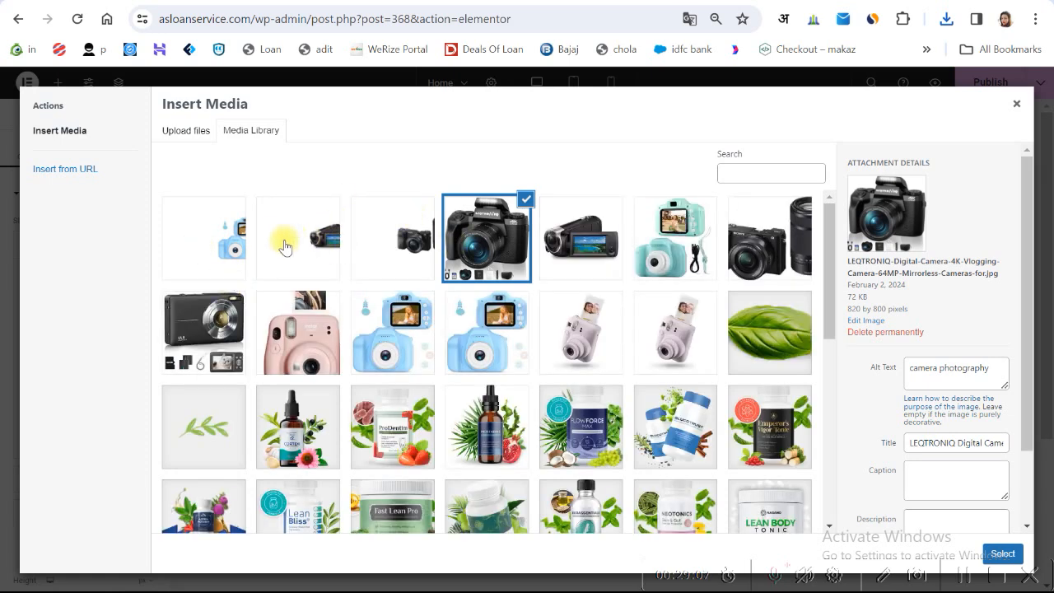
{"action": "left_click", "coordinate": [210, 239]}
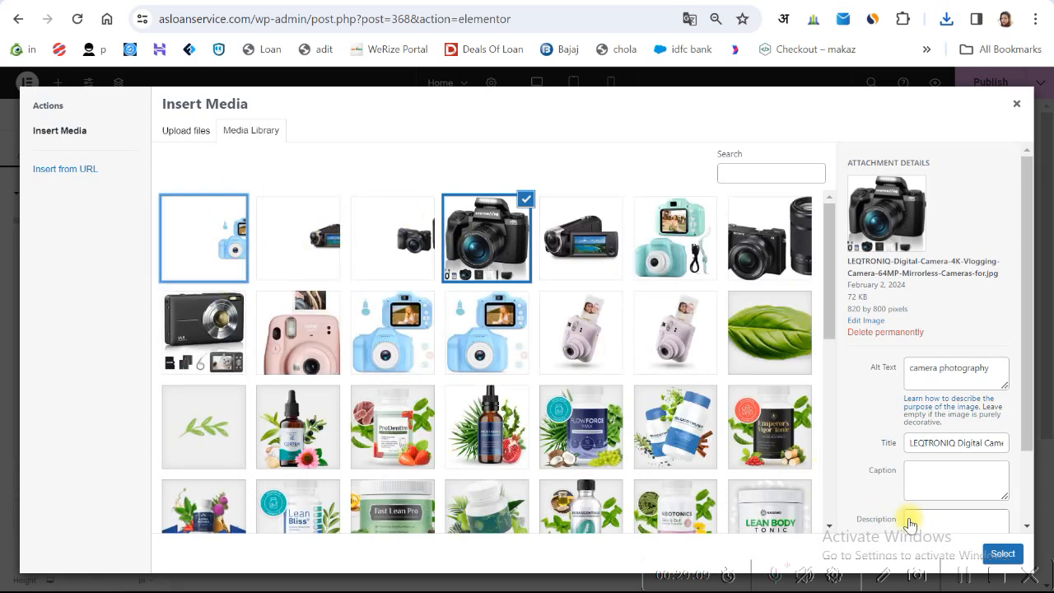
{"action": "left_click", "coordinate": [1004, 555]}
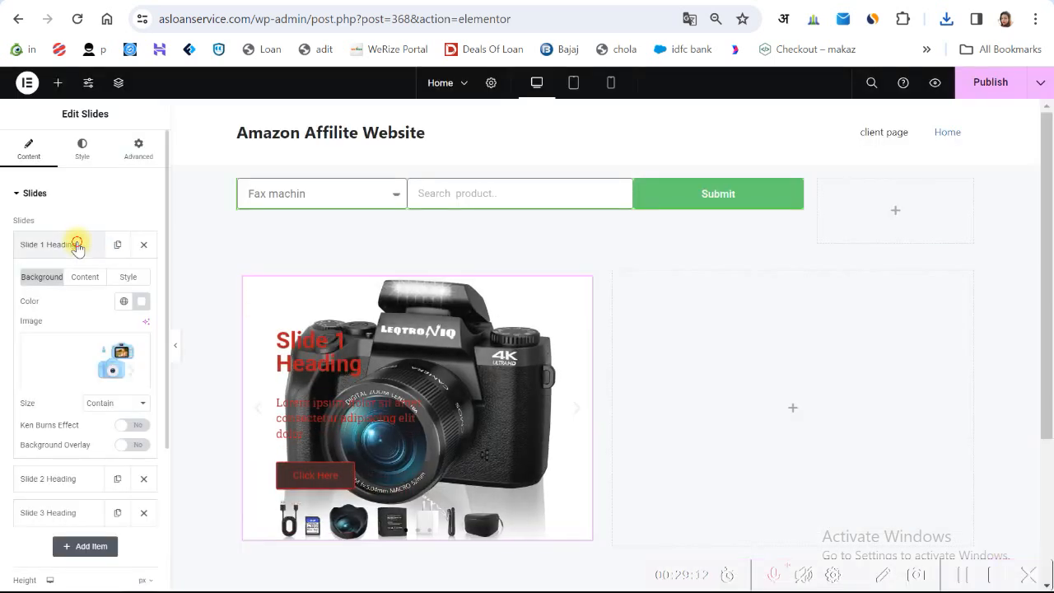
{"action": "left_click", "coordinate": [73, 244]}
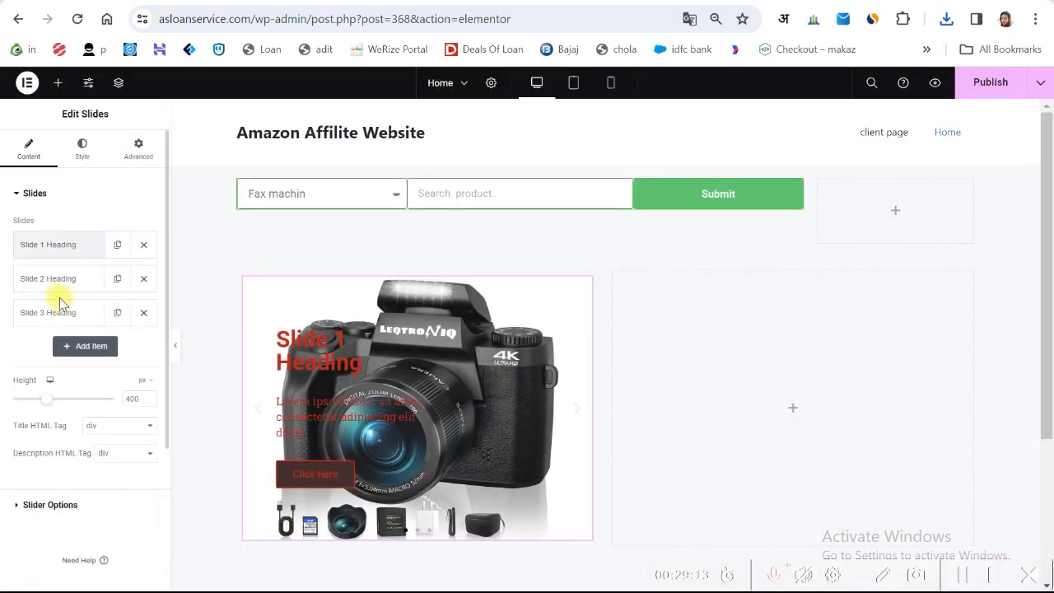
- Replace Slide 2's background image with the camcorder banner from the media library
{"action": "left_click", "coordinate": [57, 279]}
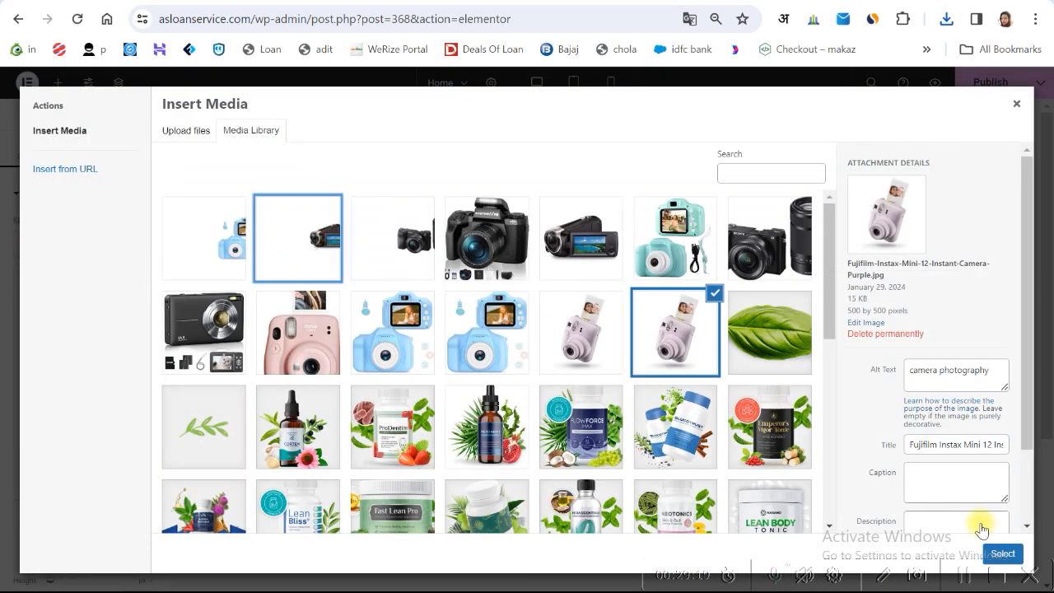
{"action": "left_click", "coordinate": [1013, 554]}
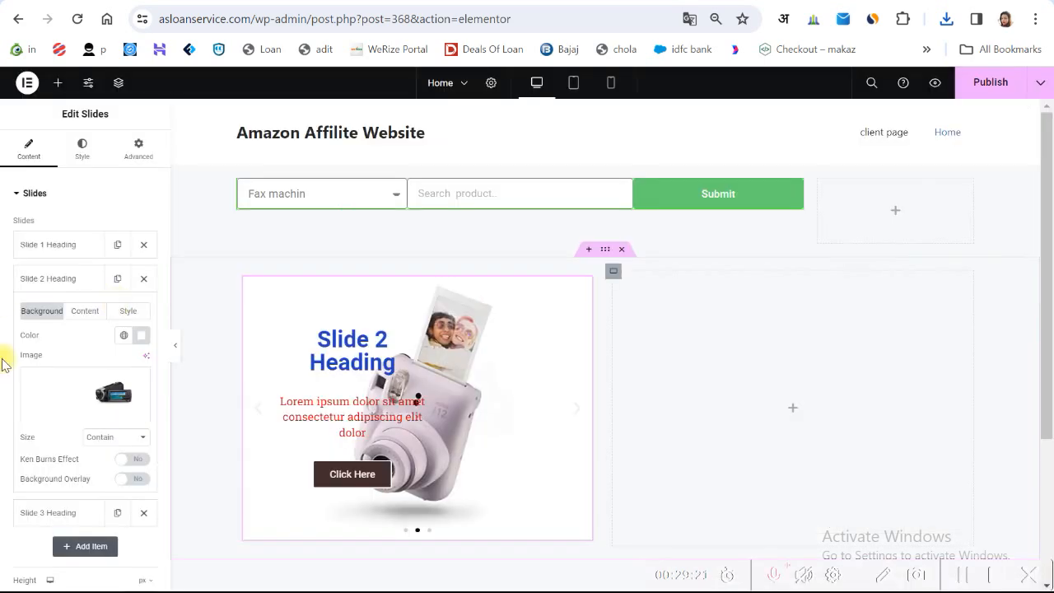
{"action": "left_click", "coordinate": [59, 280]}
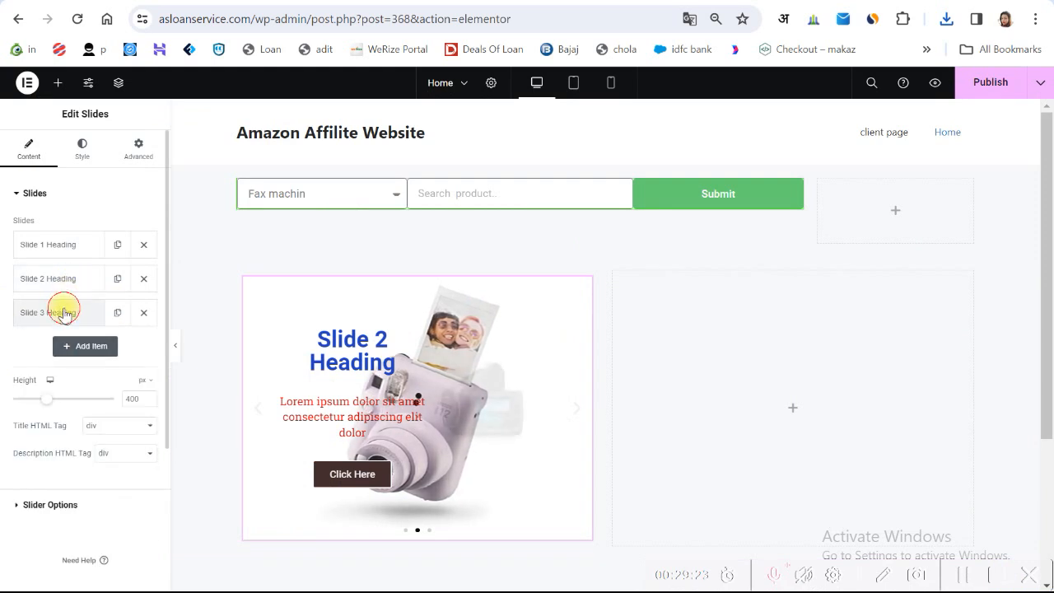
- Replace Slide 3's background image with the Sony camera and lens banner, 1.png, from the media library
{"action": "left_click", "coordinate": [64, 313]}
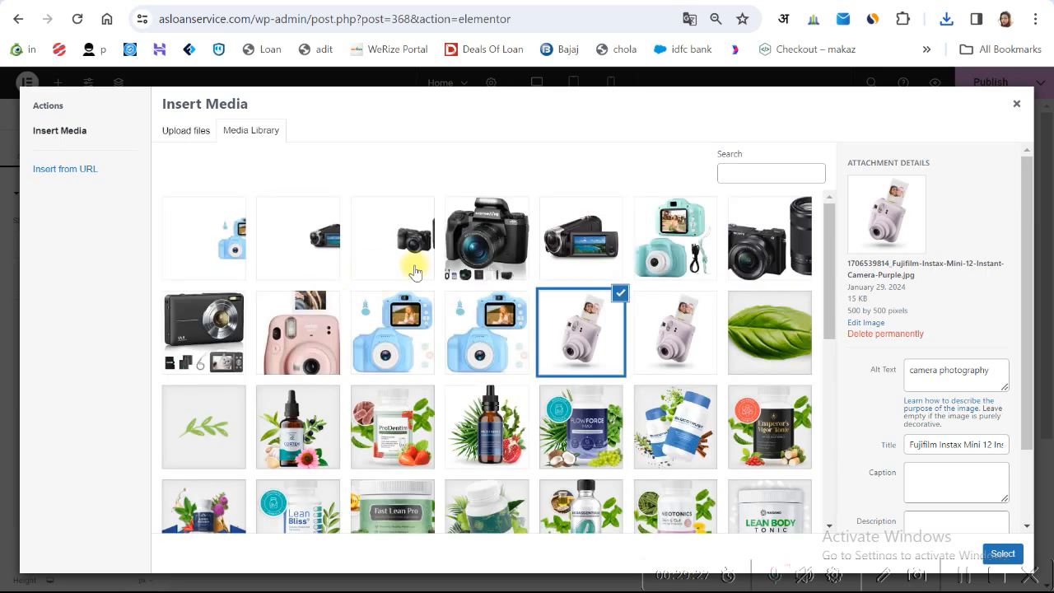
{"action": "left_click", "coordinate": [409, 256]}
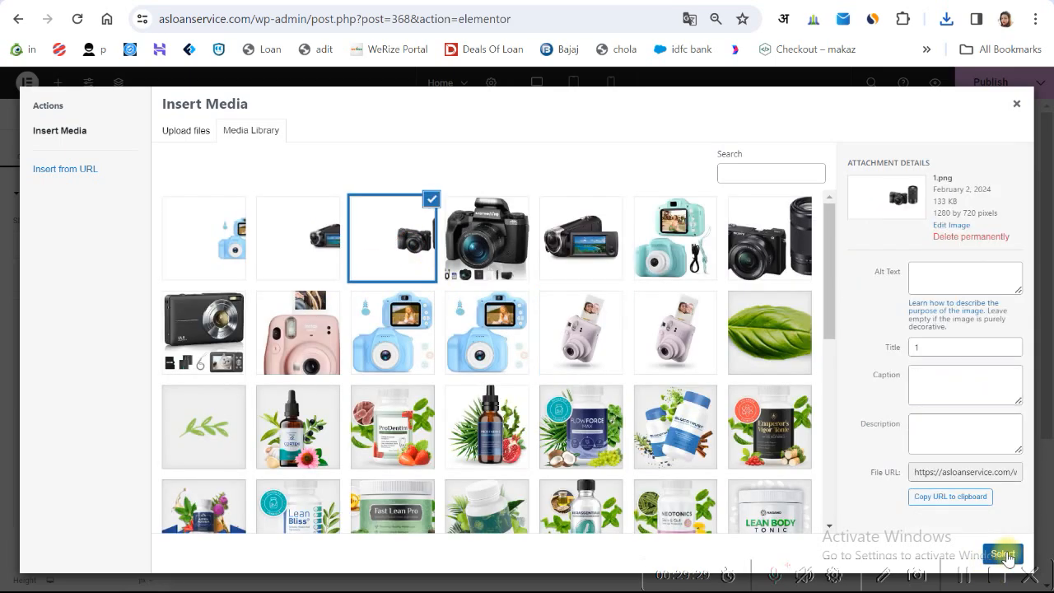
{"action": "left_click", "coordinate": [1004, 554]}
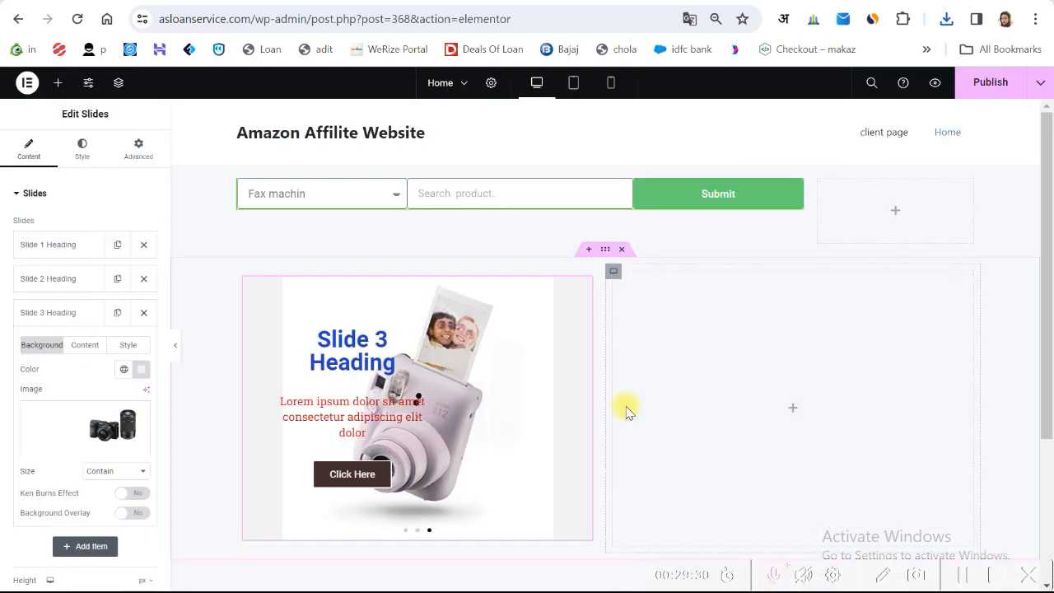
{"action": "left_click", "coordinate": [78, 312]}
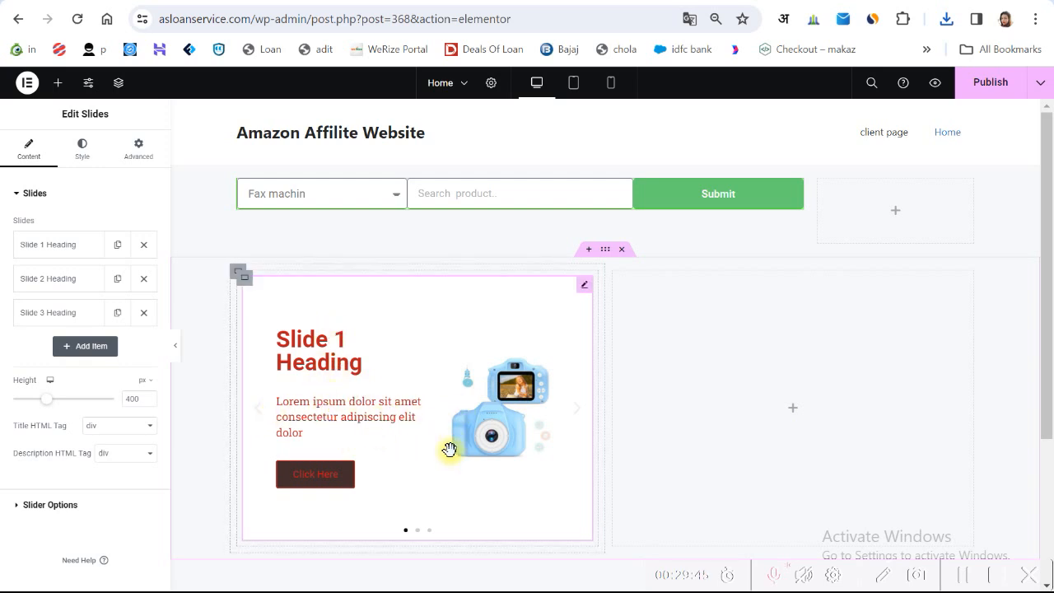
- Look through the slider's advanced Transform and Motion Effects settings
{"action": "left_click", "coordinate": [138, 151]}
{"action": "scroll", "coordinate": [80, 371], "scroll_direction": "down", "scroll_amount": 5}
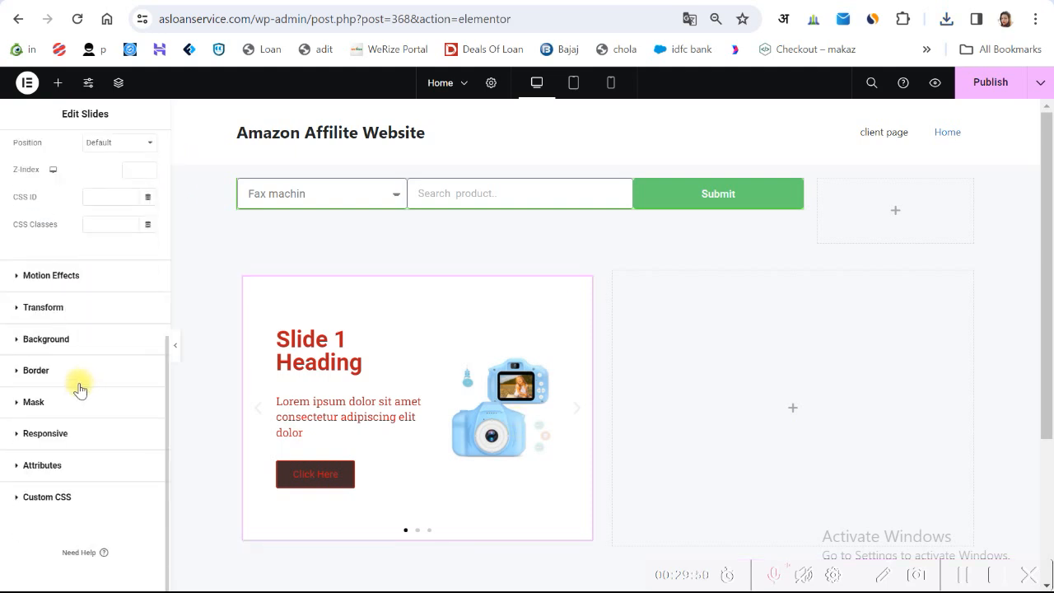
{"action": "left_click", "coordinate": [42, 278]}
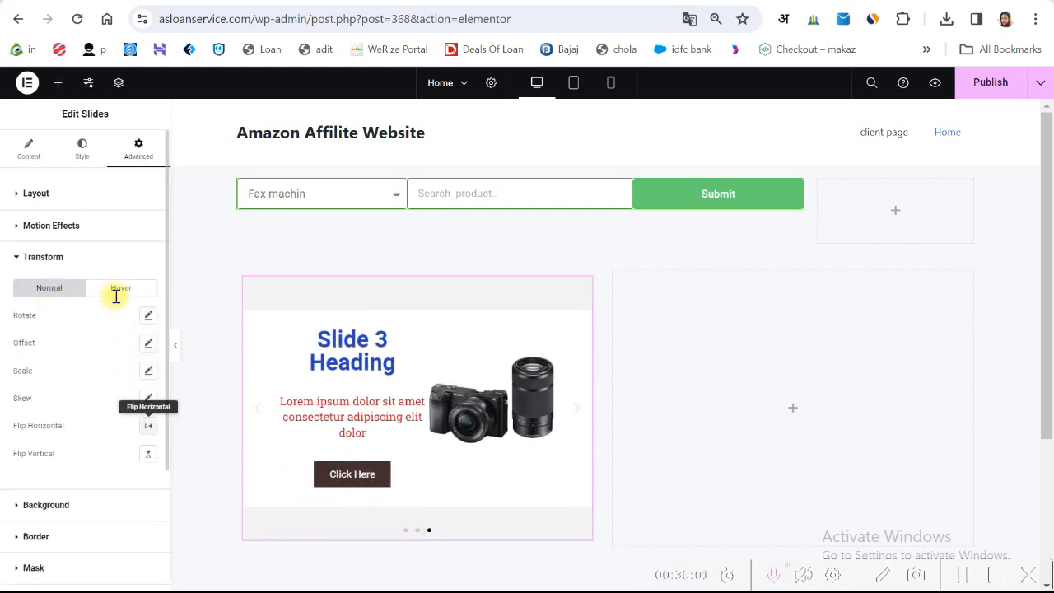
{"action": "left_click", "coordinate": [19, 262]}
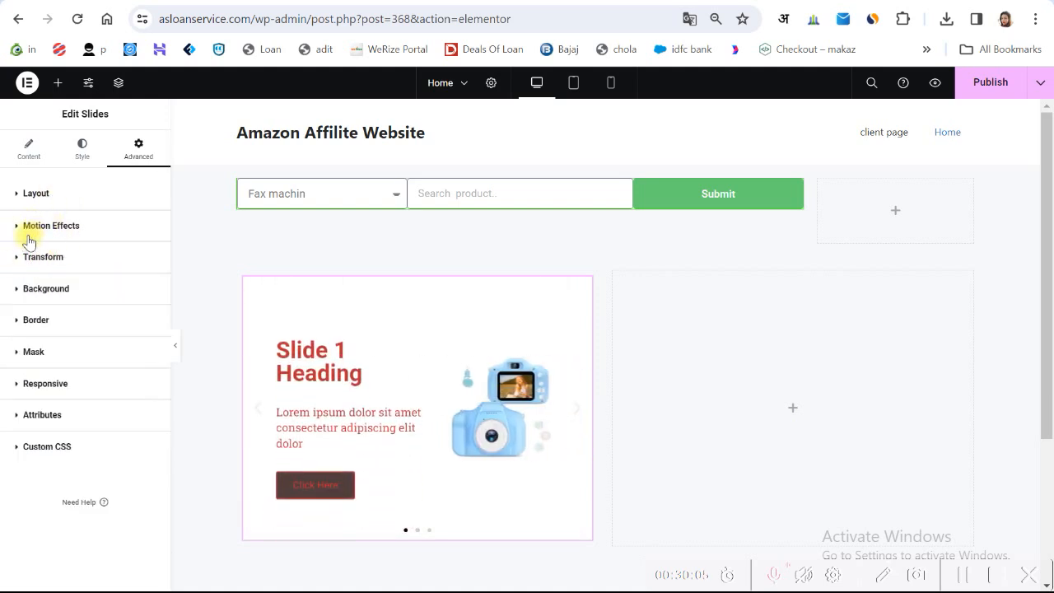
{"action": "left_click", "coordinate": [37, 226]}
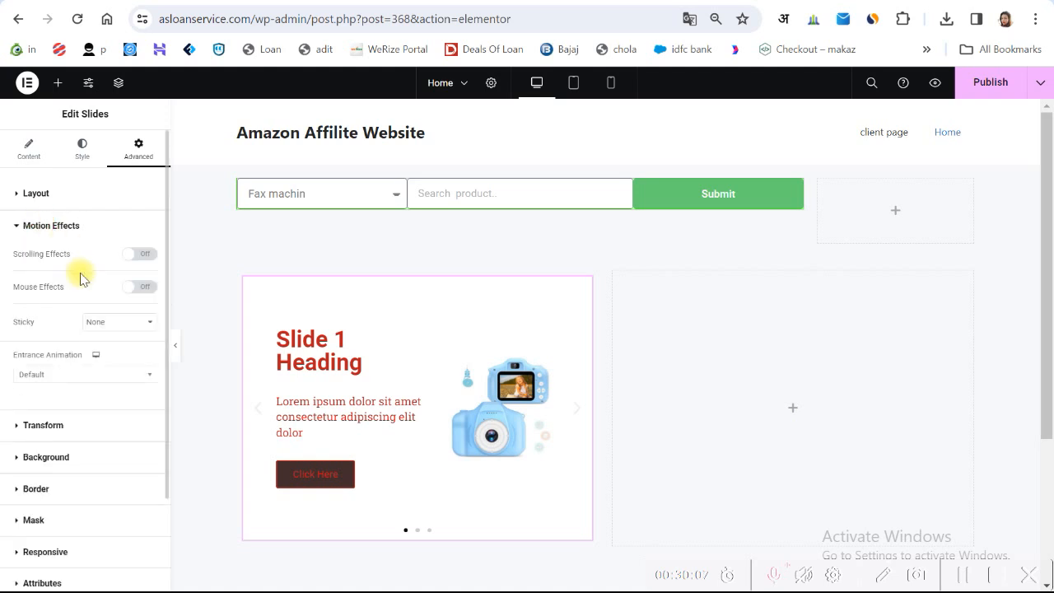
- Try the Slide In Left entrance animation on the slider
{"action": "left_click", "coordinate": [63, 375]}
{"action": "left_click_drag", "start_coordinate": [145, 424], "coordinate": [143, 467]}
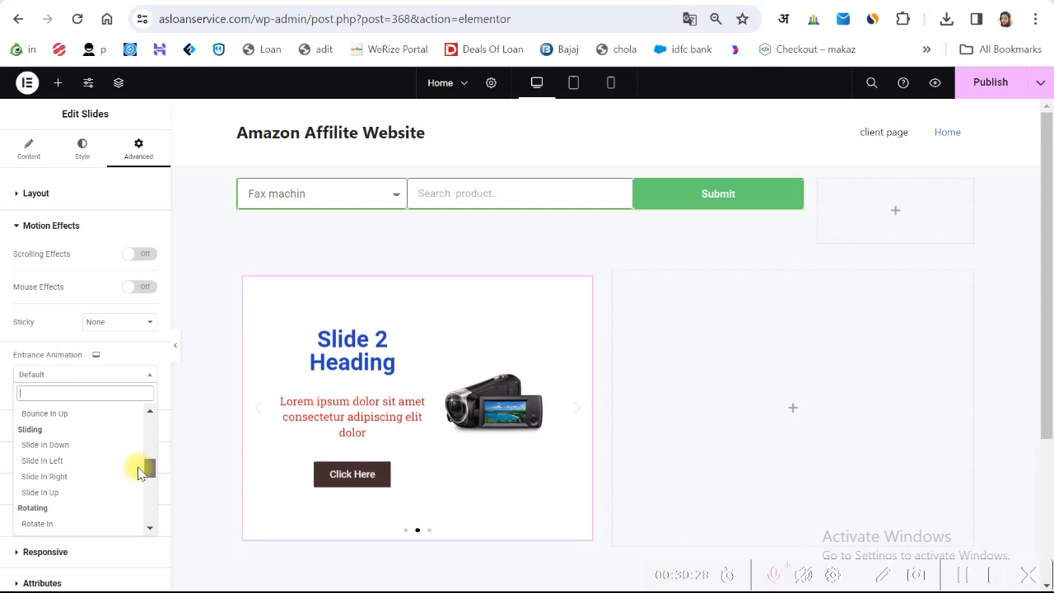
{"action": "left_click", "coordinate": [58, 462]}
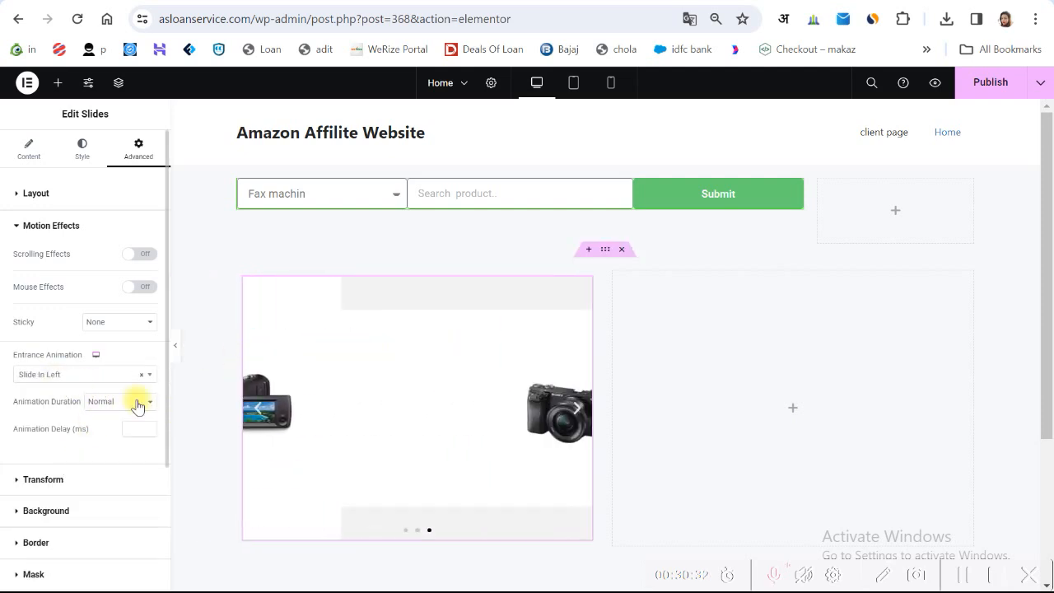
- Set the slider's entrance animation to None and publish the page
{"action": "left_click", "coordinate": [87, 377]}
{"action": "scroll", "coordinate": [76, 416], "scroll_direction": "up", "scroll_amount": 5}
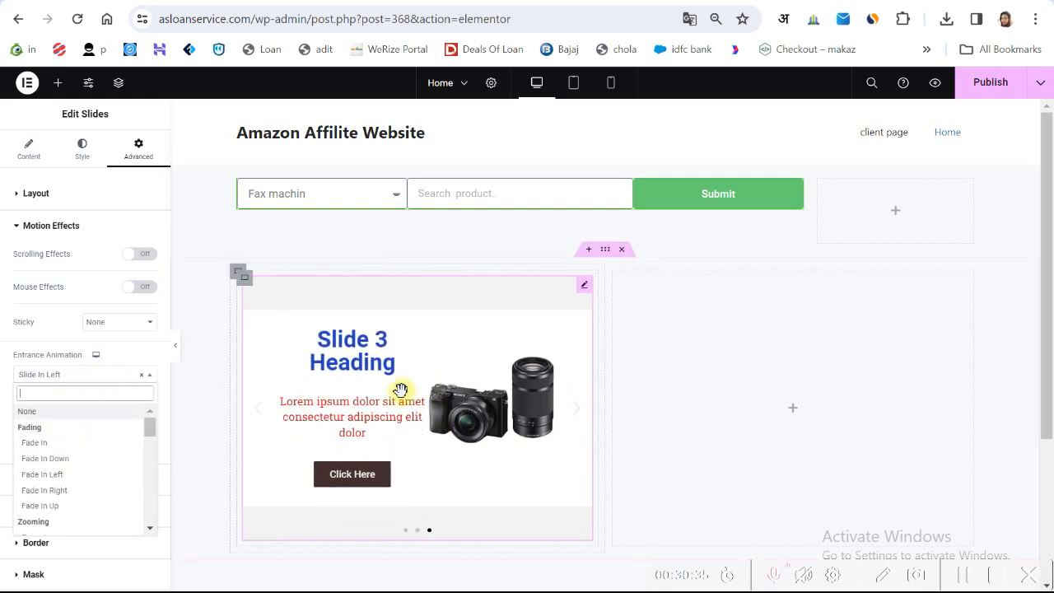
{"action": "left_click", "coordinate": [35, 415]}
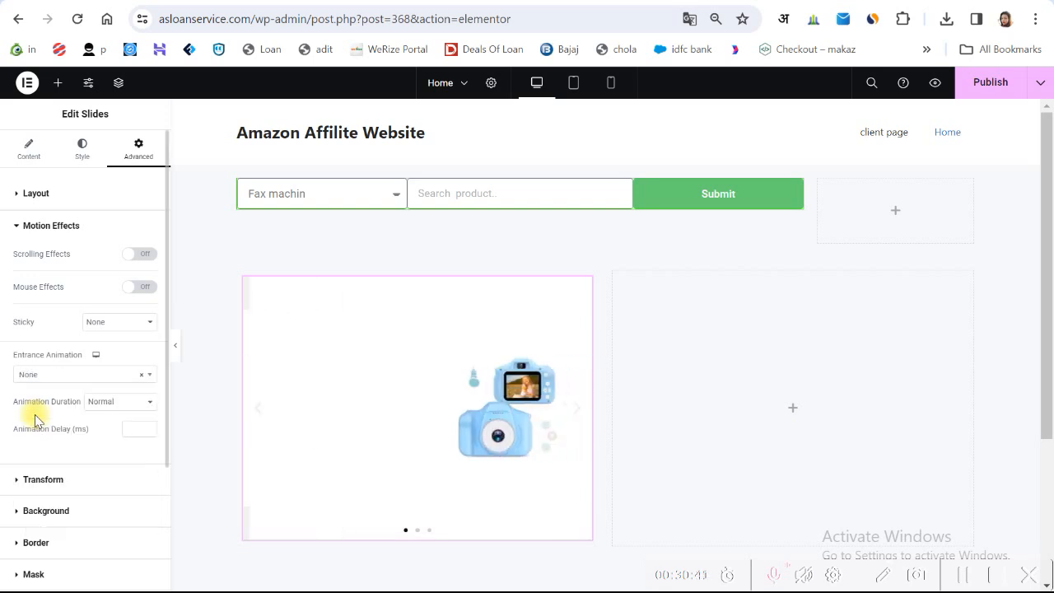
{"action": "left_click", "coordinate": [985, 86]}
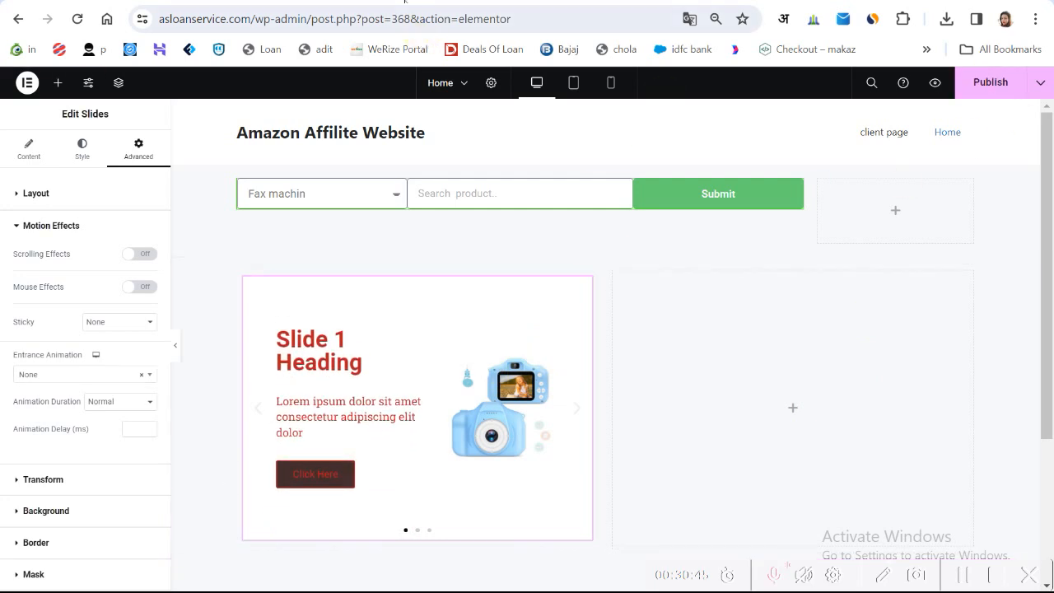
- Check the slider on the page preview by advancing through its slides, and return to the Elementor editor
{"action": "key", "text": "alt+Left"}
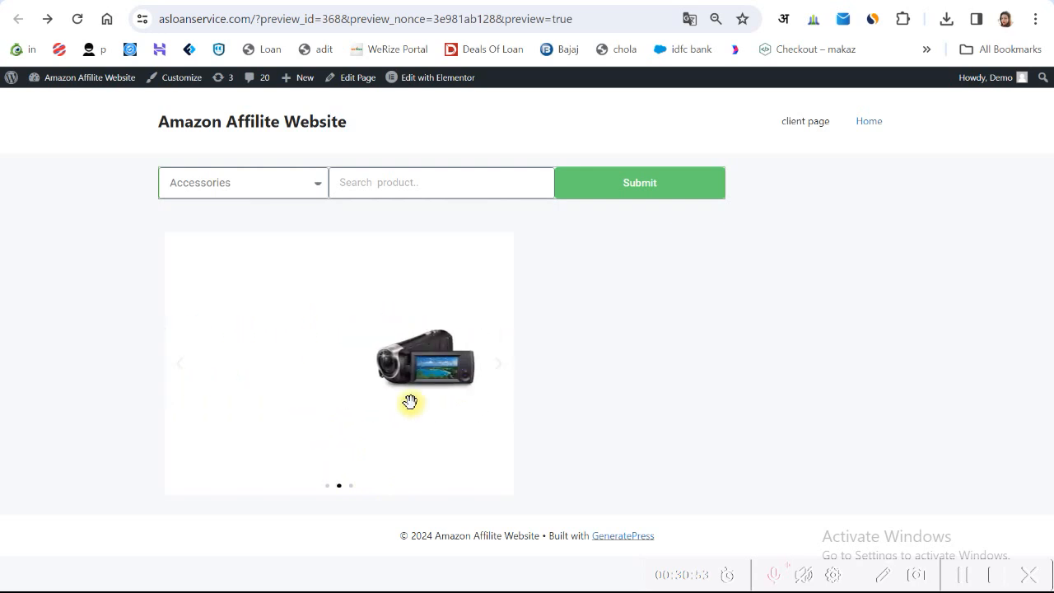
{"action": "left_click", "coordinate": [500, 367]}
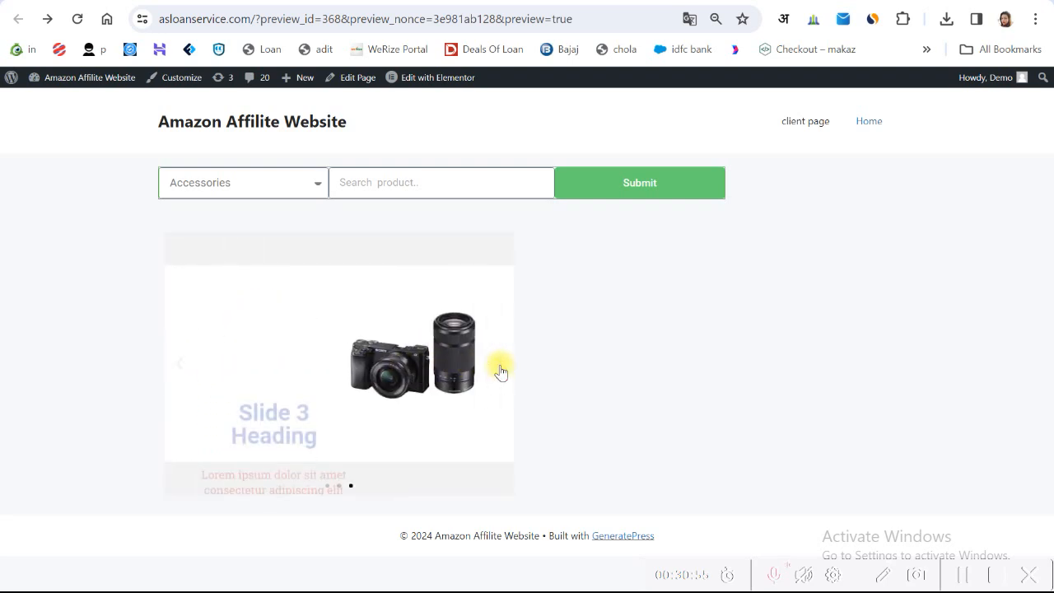
{"action": "left_click", "coordinate": [500, 368]}
{"action": "left_click", "coordinate": [500, 368]}
{"action": "left_click", "coordinate": [500, 367]}
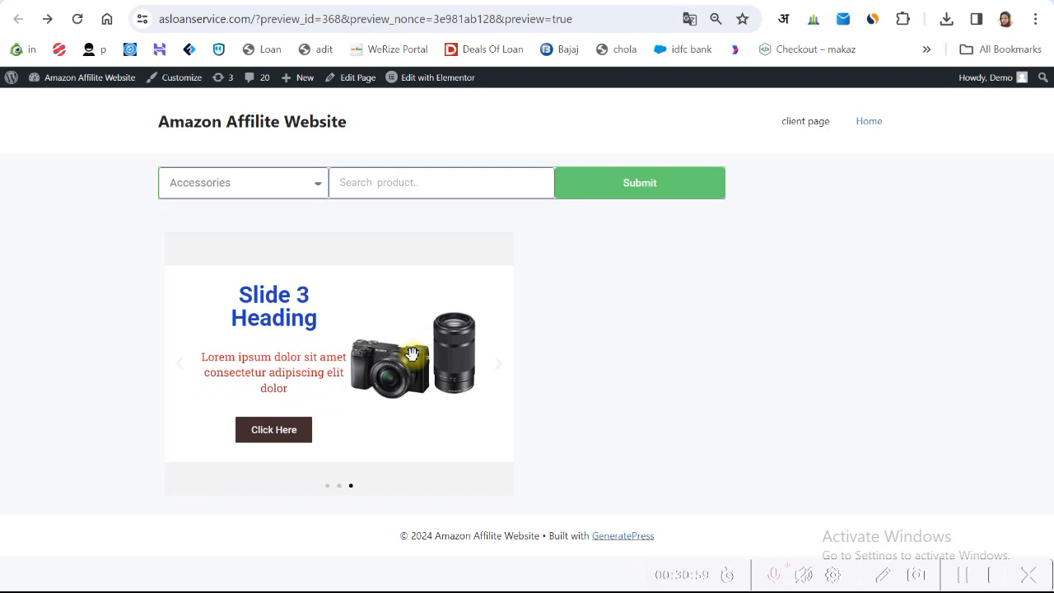
{"action": "left_click", "coordinate": [321, 5]}
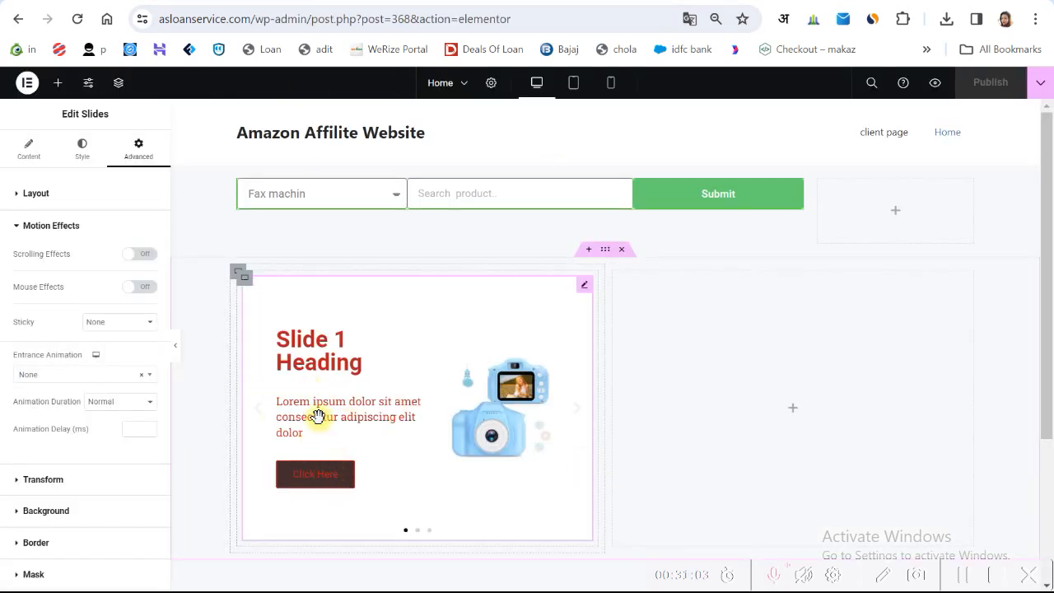
{"action": "left_click", "coordinate": [26, 237]}
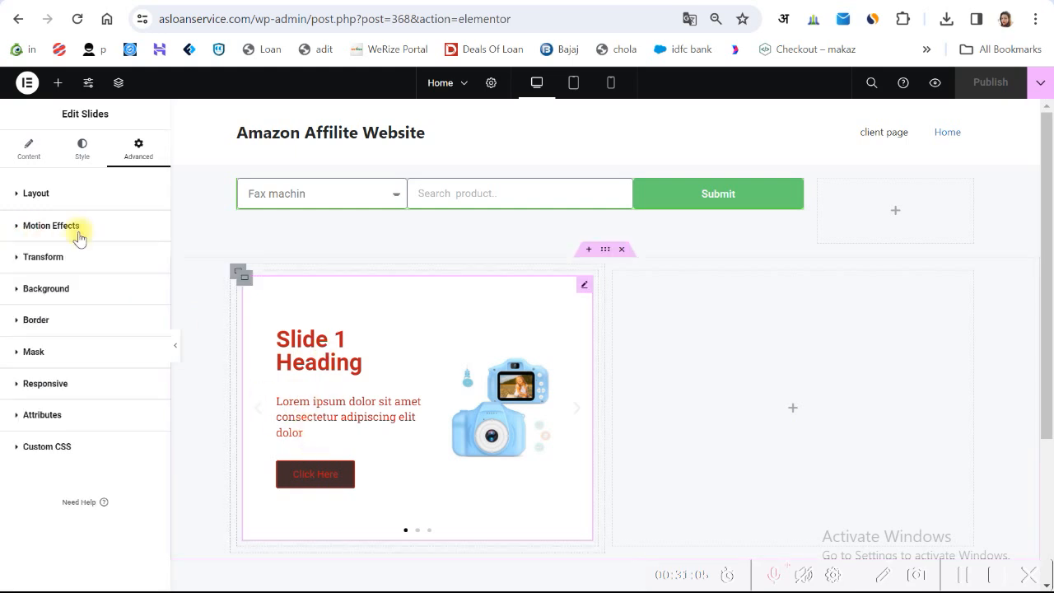
{"action": "left_click", "coordinate": [33, 196]}
{"action": "left_click", "coordinate": [31, 189]}
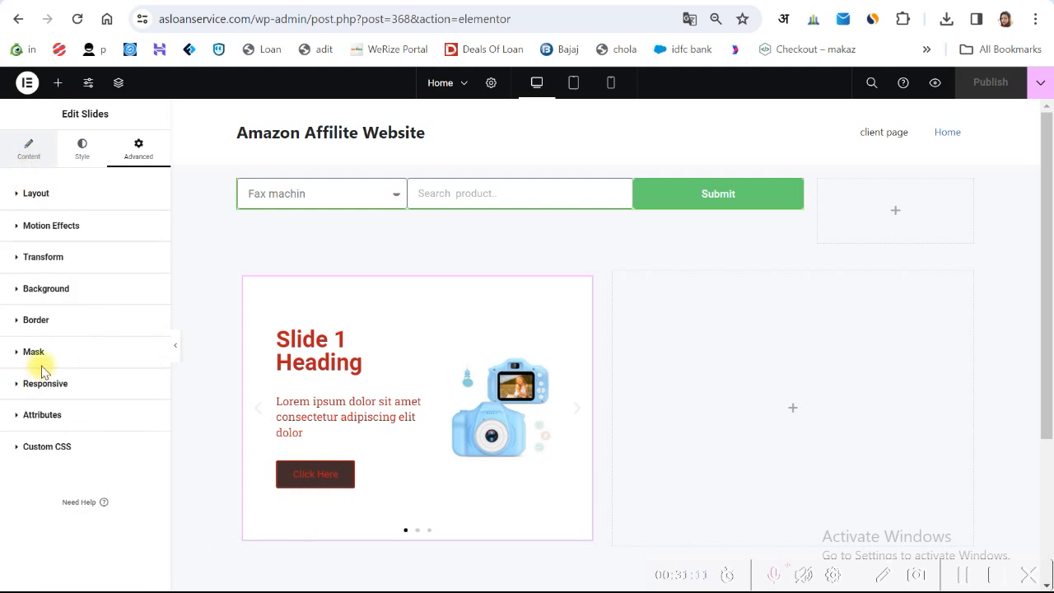
- Review Slide 1's content settings: its title, description and button text
{"action": "left_click", "coordinate": [29, 148]}
{"action": "left_click", "coordinate": [65, 247]}
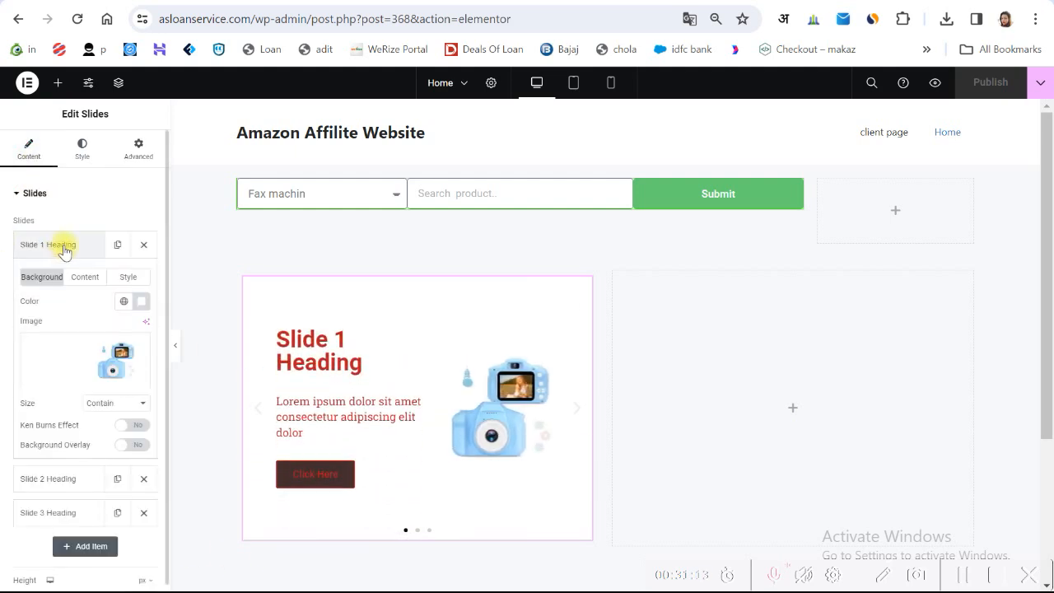
{"action": "left_click", "coordinate": [78, 280]}
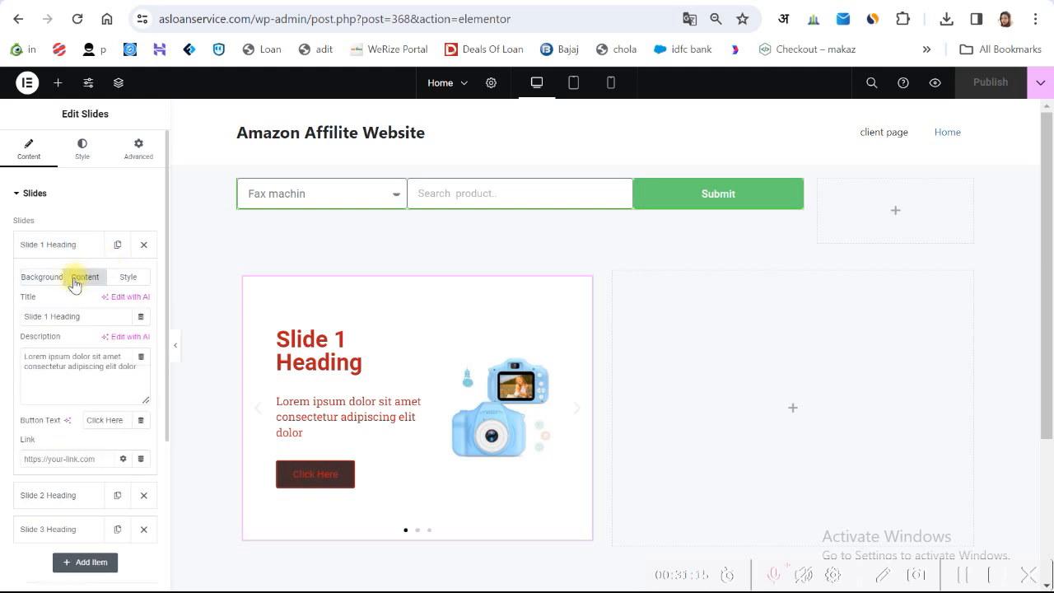
{"action": "left_click_drag", "start_coordinate": [82, 319], "coordinate": [14, 323]}
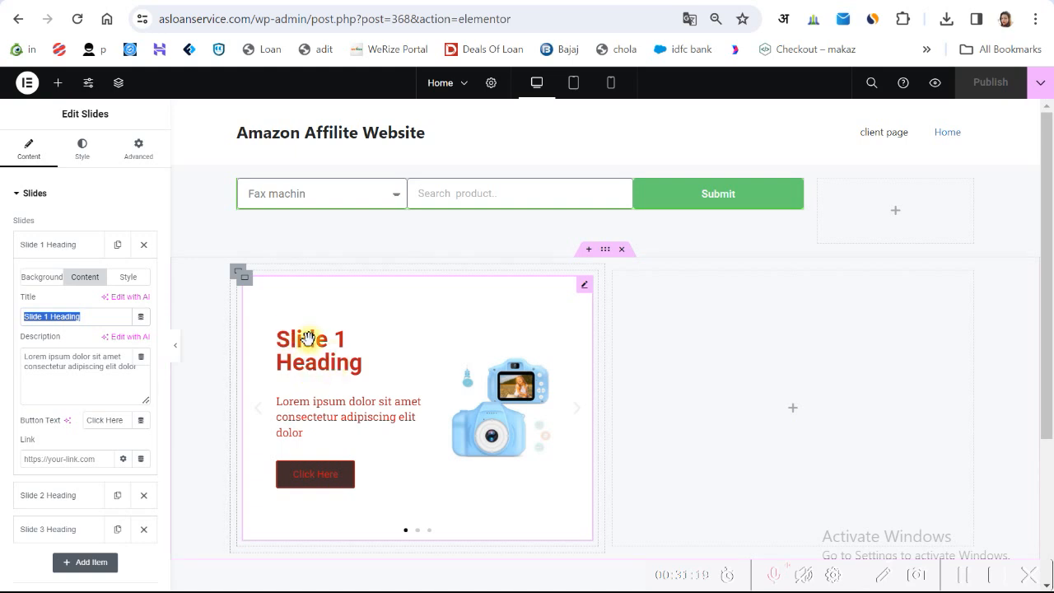
{"action": "left_click", "coordinate": [25, 362]}
{"action": "left_click_drag", "start_coordinate": [28, 366], "coordinate": [67, 366]}
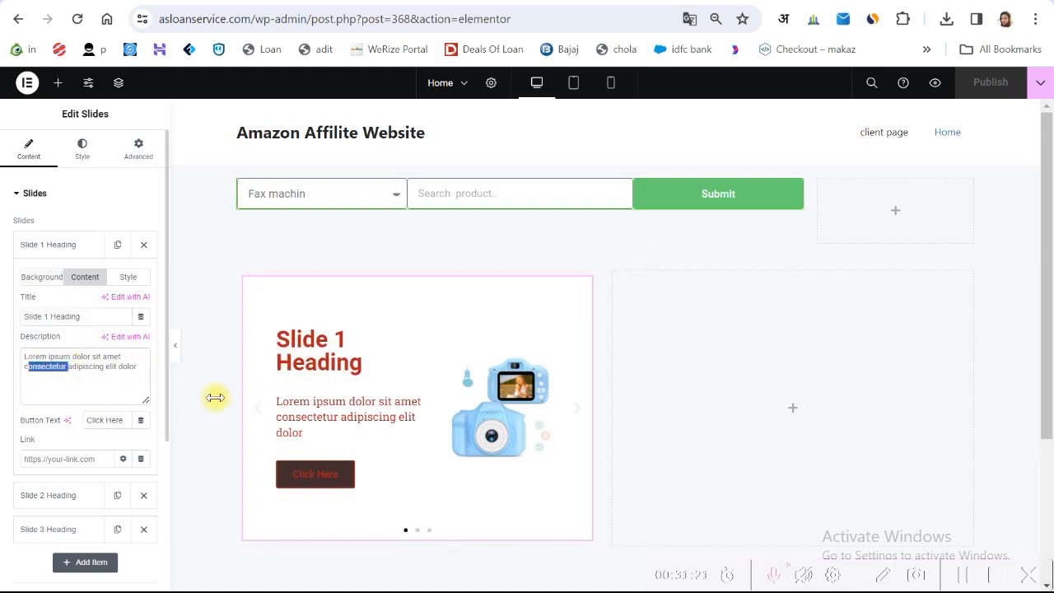
{"action": "left_click", "coordinate": [80, 361]}
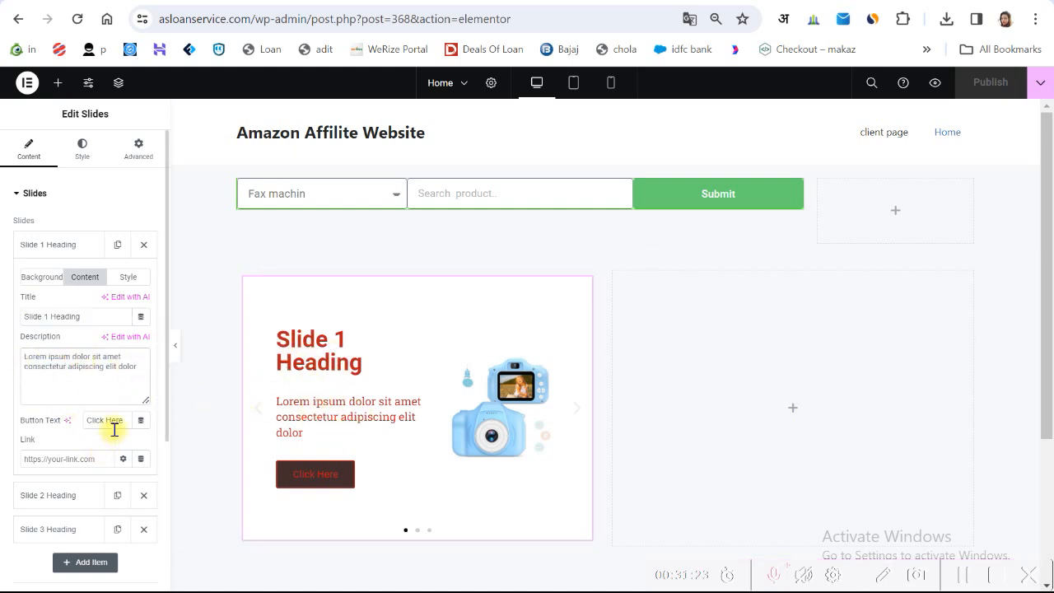
{"action": "left_click_drag", "start_coordinate": [123, 421], "coordinate": [86, 420]}
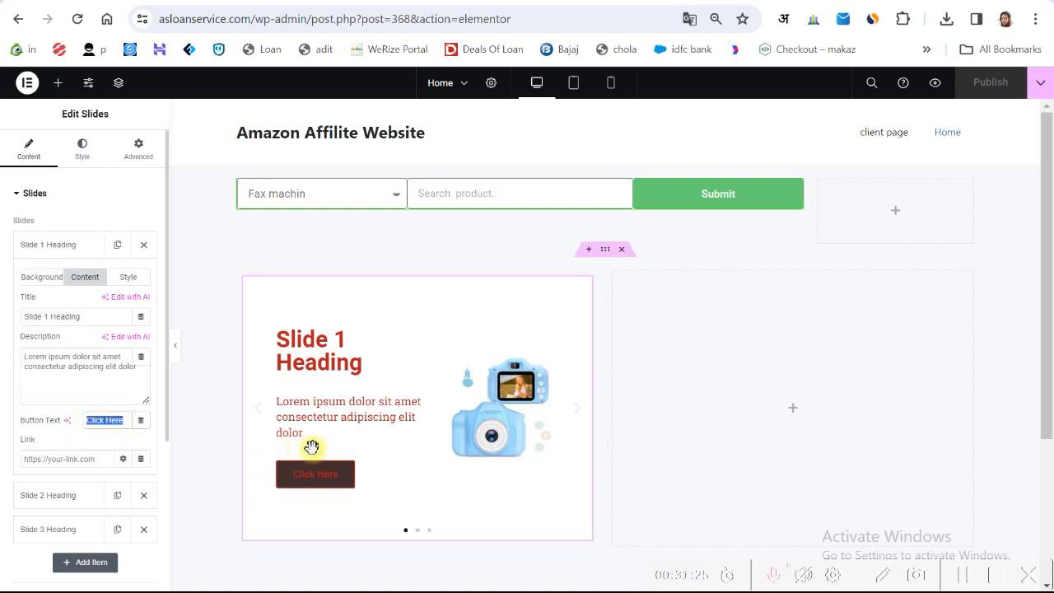
{"action": "left_click", "coordinate": [99, 420]}
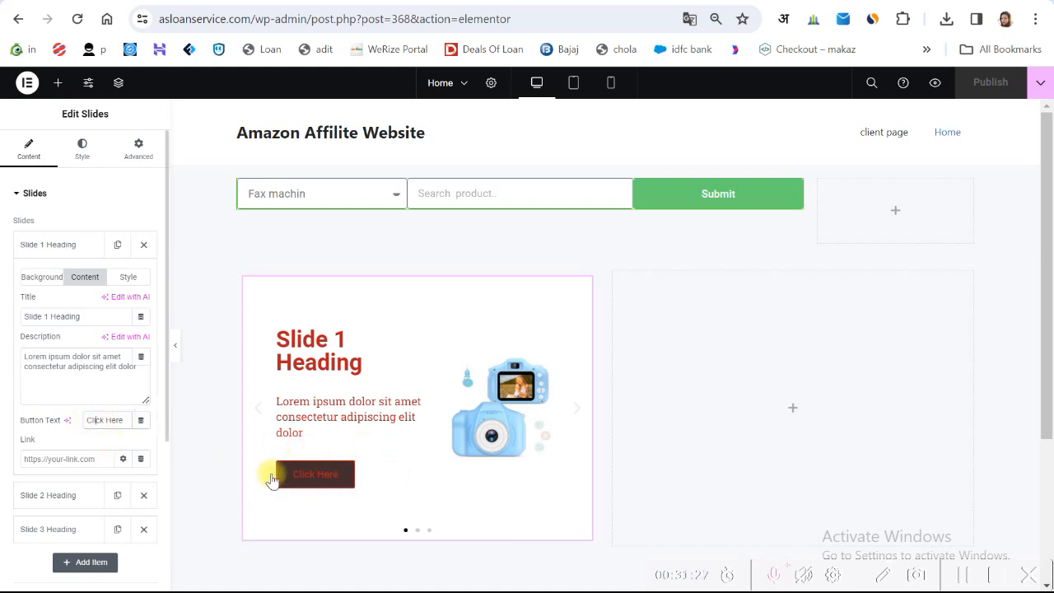
{"action": "left_click", "coordinate": [65, 249]}
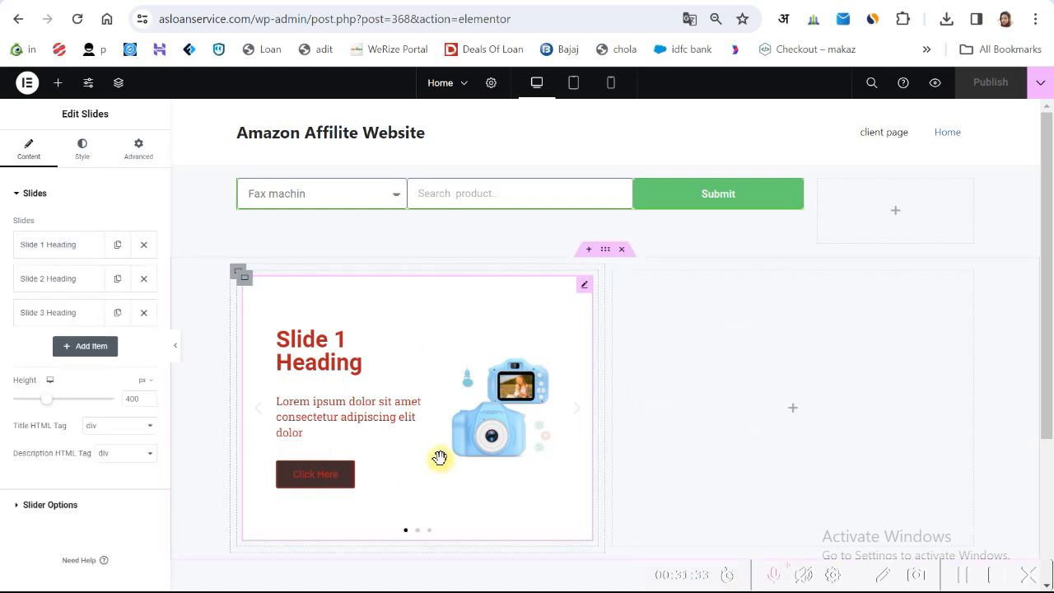
- Switch to the Yozi Shop demo site and examine the small product cards beside its main banner
{"action": "key", "text": "alt+Left"}
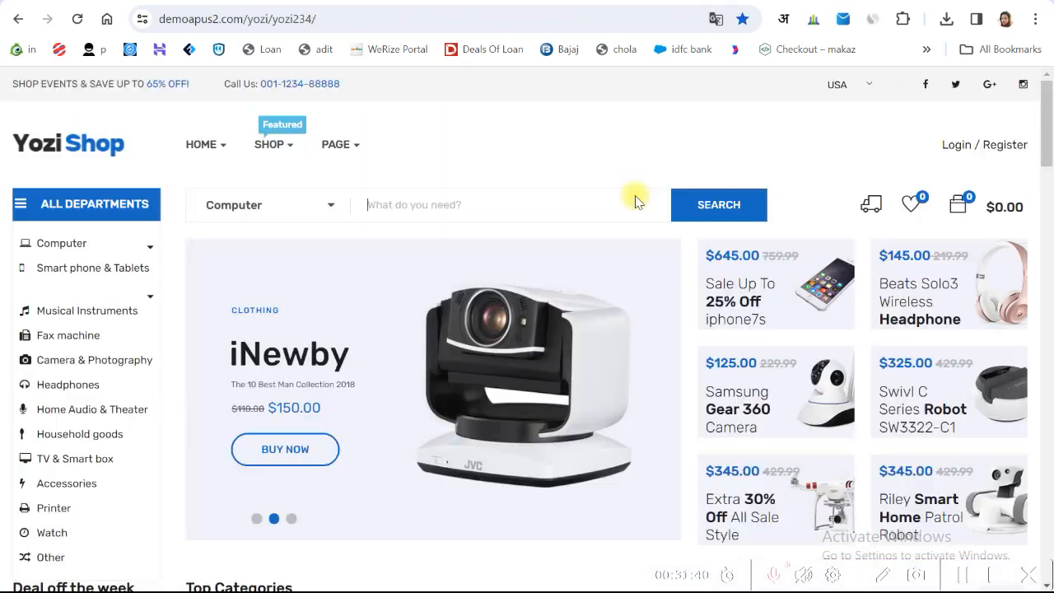
{"action": "scroll", "coordinate": [744, 396], "scroll_direction": "down", "scroll_amount": 2}
{"action": "scroll", "coordinate": [769, 206], "scroll_direction": "up", "scroll_amount": 2}
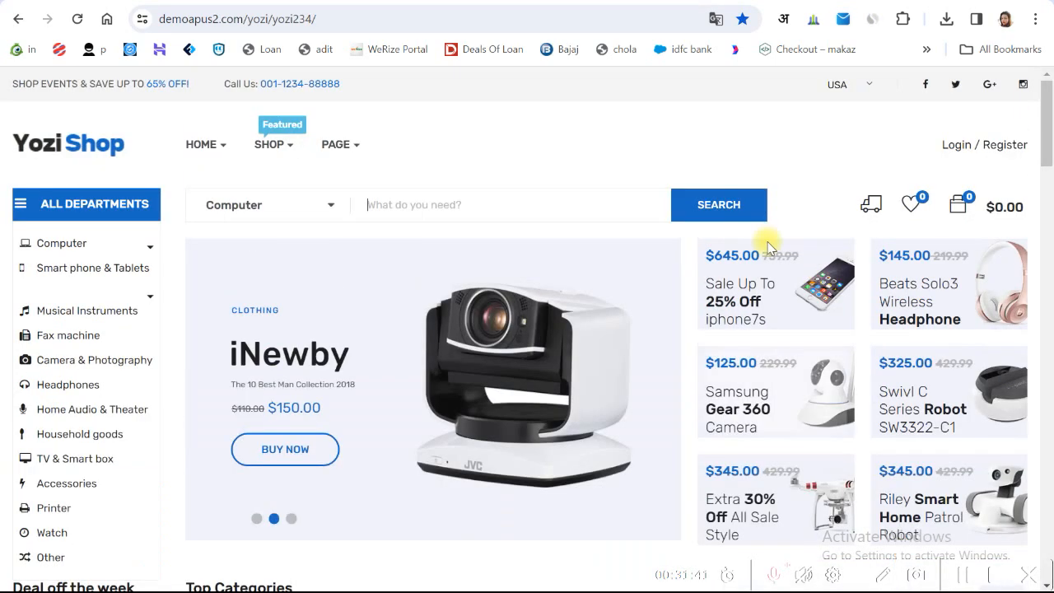
{"action": "scroll", "coordinate": [895, 340], "scroll_direction": "down", "scroll_amount": 2}
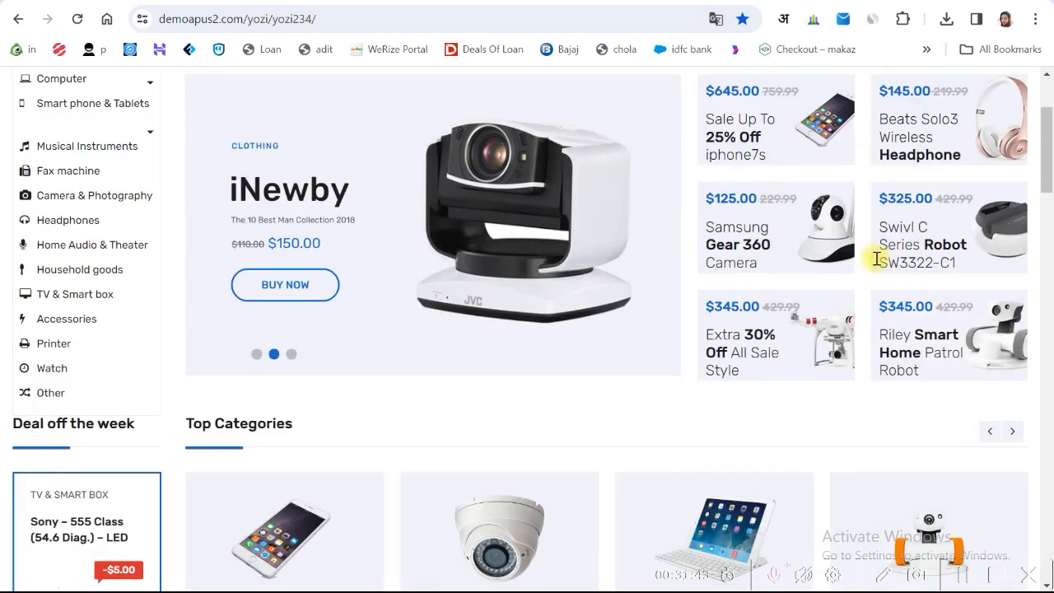
{"action": "scroll", "coordinate": [841, 237], "scroll_direction": "up", "scroll_amount": 2}
{"action": "scroll", "coordinate": [829, 236], "scroll_direction": "down", "scroll_amount": 2}
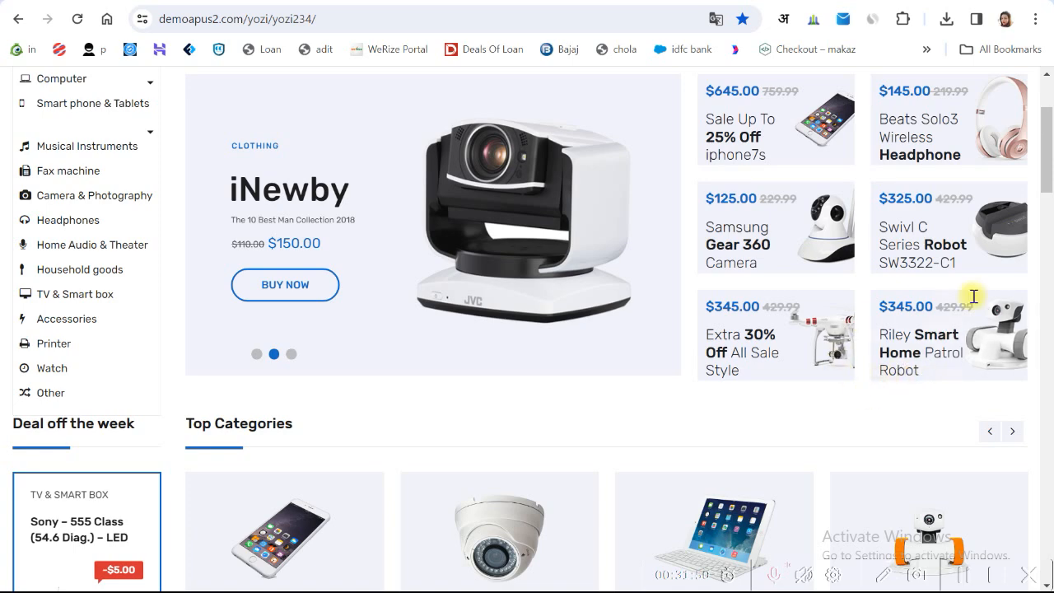
{"action": "scroll", "coordinate": [881, 346], "scroll_direction": "up", "scroll_amount": 1}
{"action": "scroll", "coordinate": [852, 328], "scroll_direction": "down", "scroll_amount": 1}
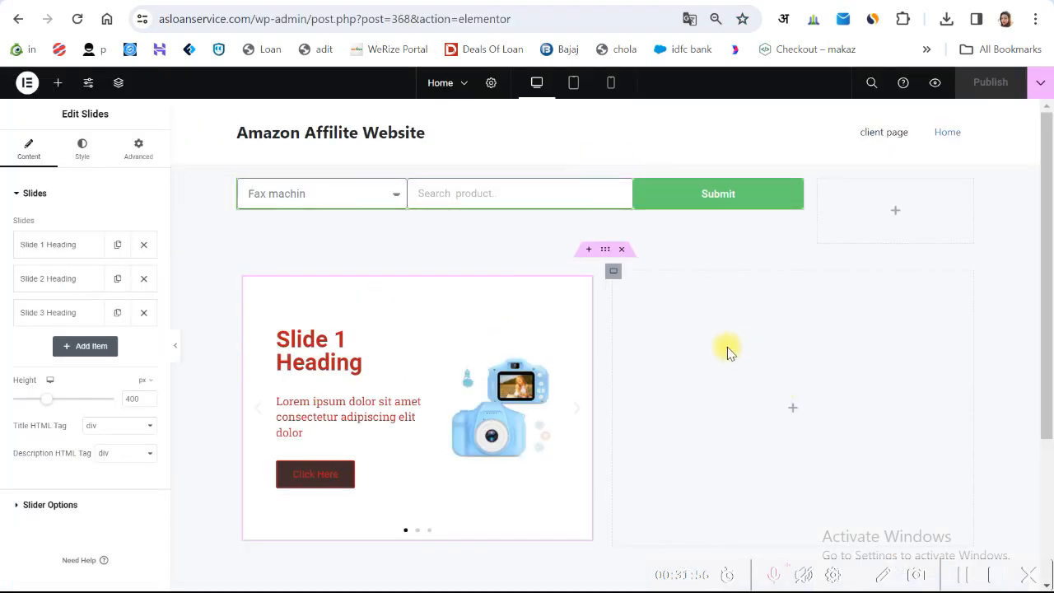
- Return to the Elementor home page and add a Shortcode widget to the empty container beside the slider
{"action": "scroll", "coordinate": [728, 352], "scroll_direction": "down", "scroll_amount": 2}
{"action": "scroll", "coordinate": [725, 348], "scroll_direction": "up", "scroll_amount": 2}
{"action": "left_click", "coordinate": [58, 84]}
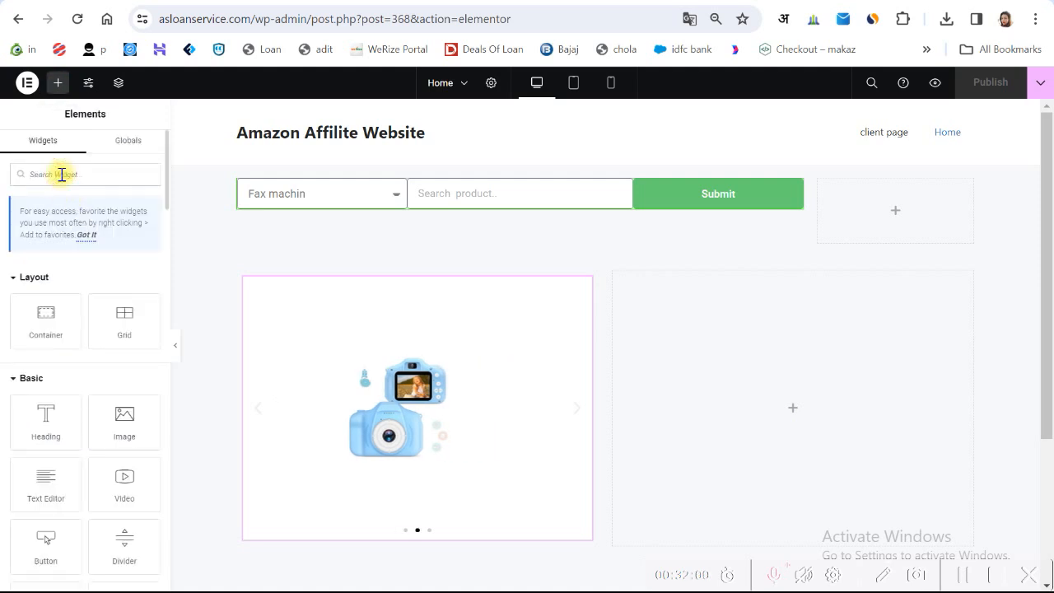
{"action": "type", "text": "hor"}
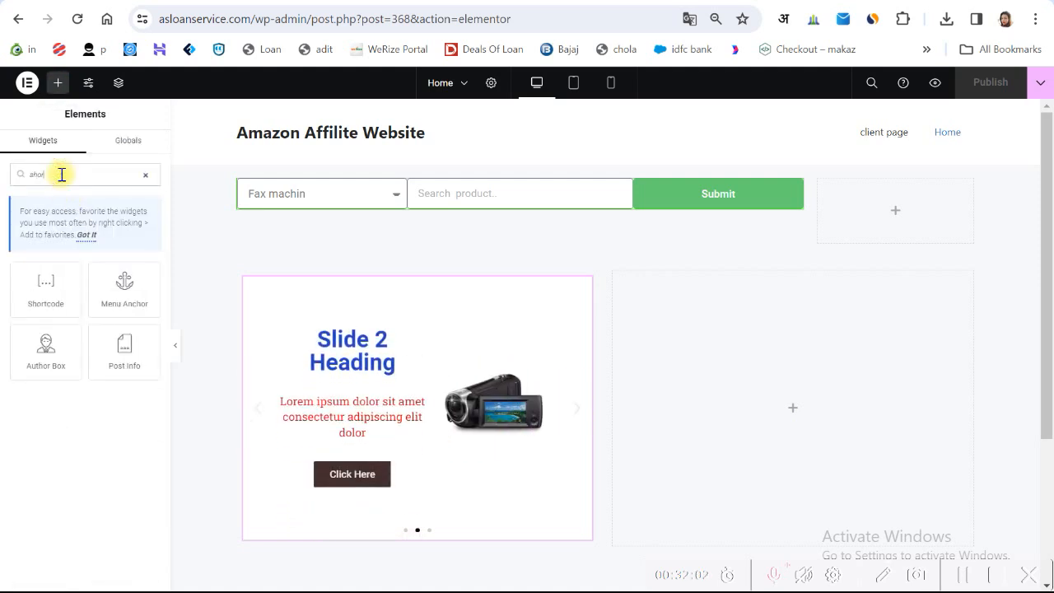
{"action": "left_click_drag", "start_coordinate": [46, 287], "coordinate": [797, 410]}
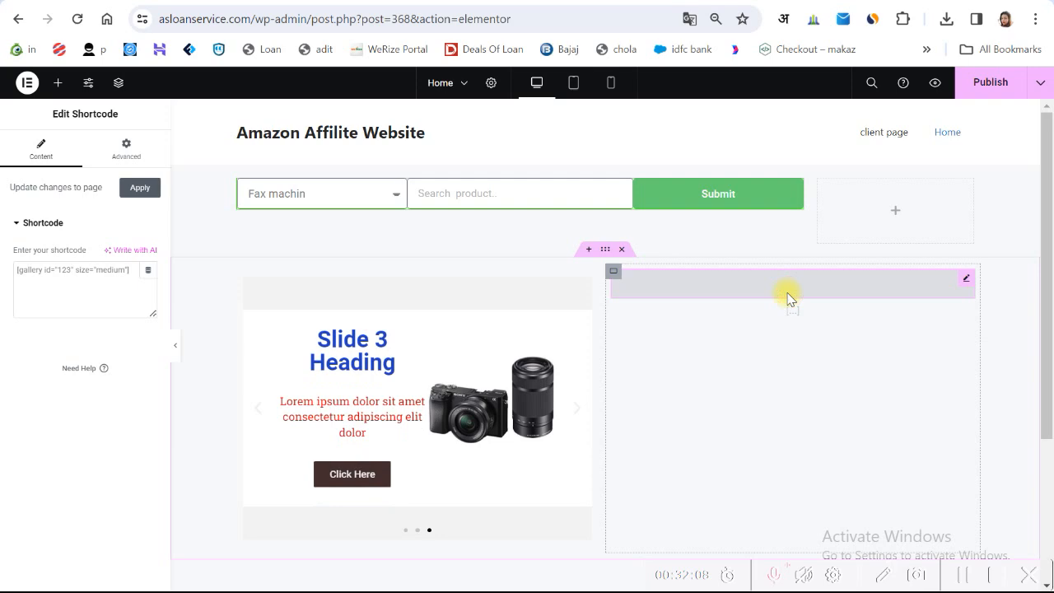
- Switch to the WordPress admin, close the camera image's attachment details, and open the Content Views dashboard to look through its introduction
{"action": "left_click", "coordinate": [241, 3]}
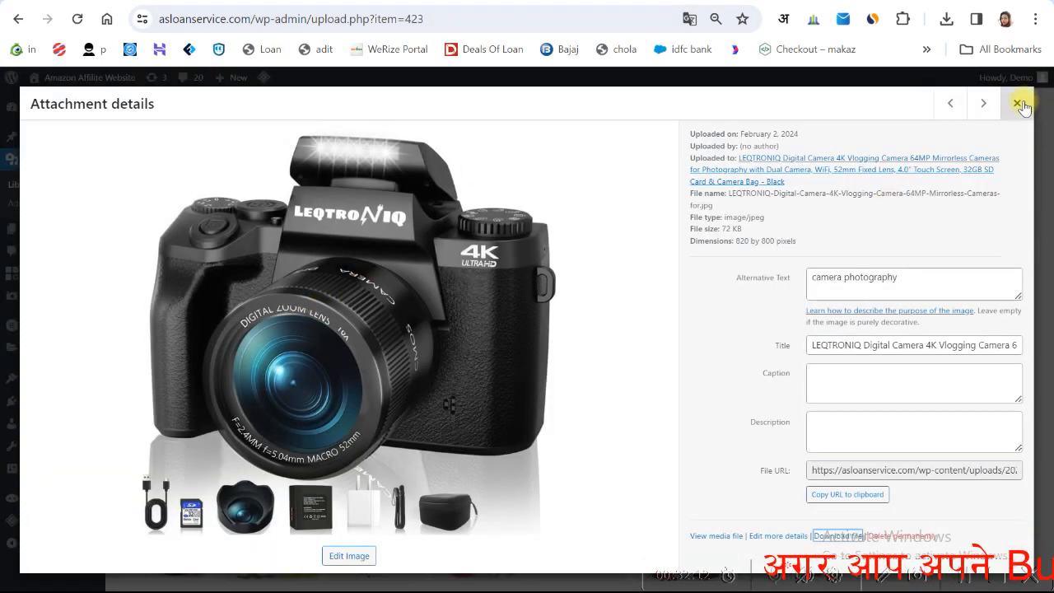
{"action": "left_click", "coordinate": [1022, 102]}
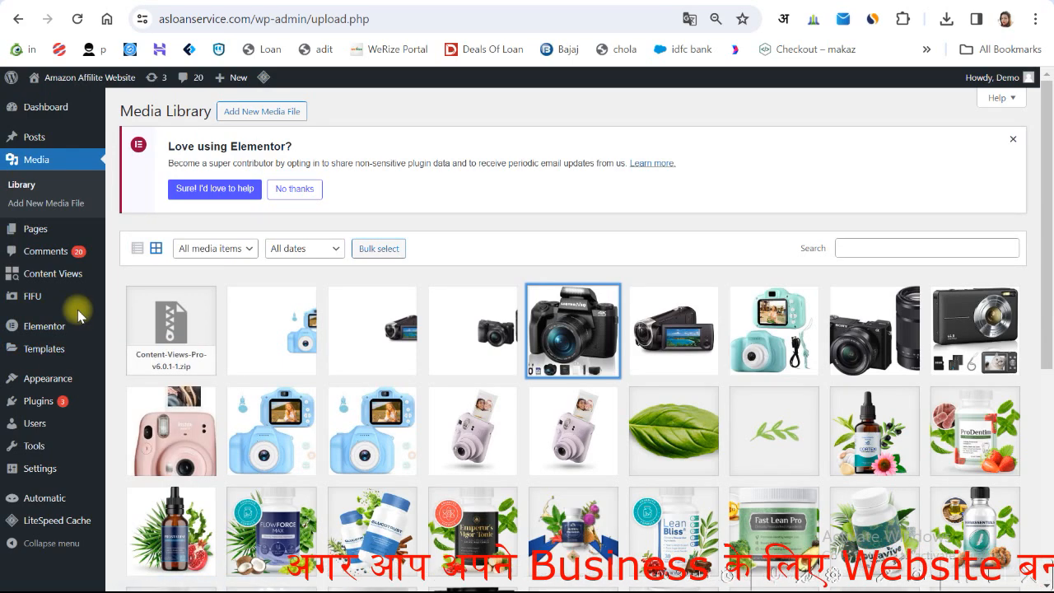
{"action": "mouse_move", "coordinate": [40, 280]}
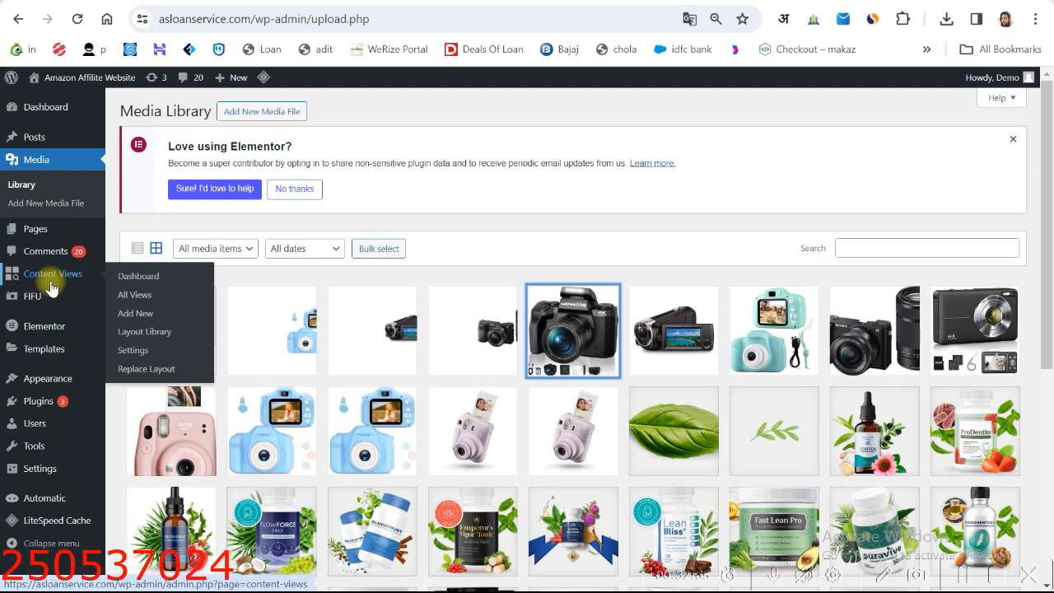
{"action": "left_click", "coordinate": [36, 272]}
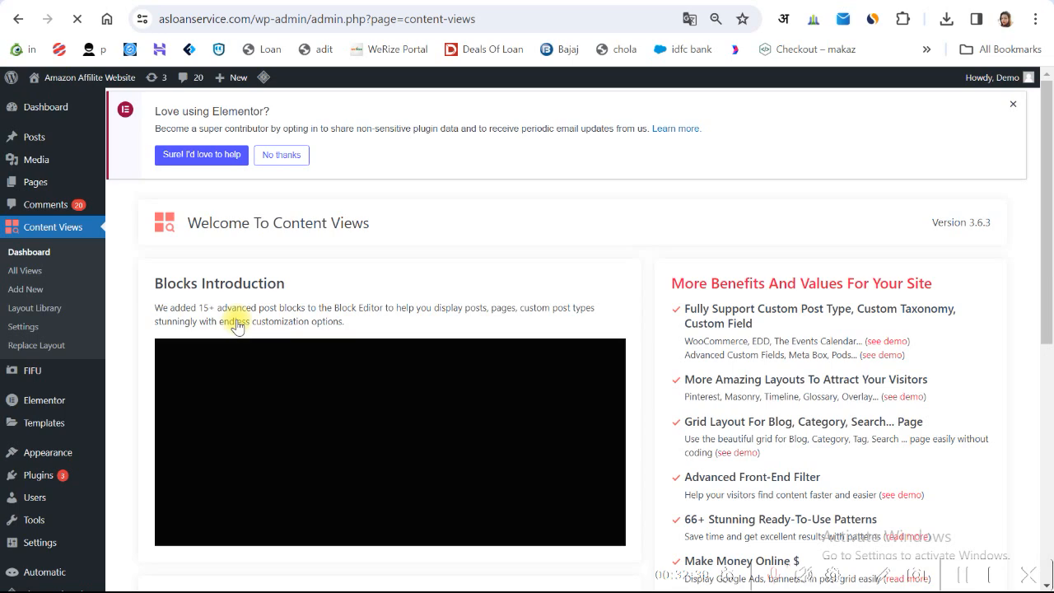
{"action": "scroll", "coordinate": [365, 360], "scroll_direction": "down", "scroll_amount": 4}
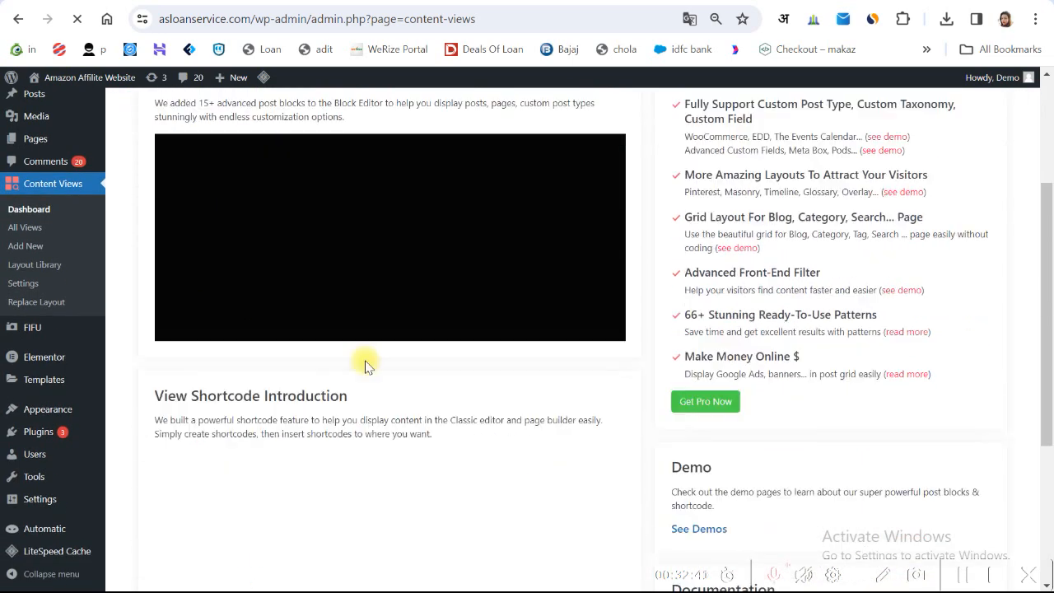
{"action": "scroll", "coordinate": [365, 360], "scroll_direction": "up", "scroll_amount": 4}
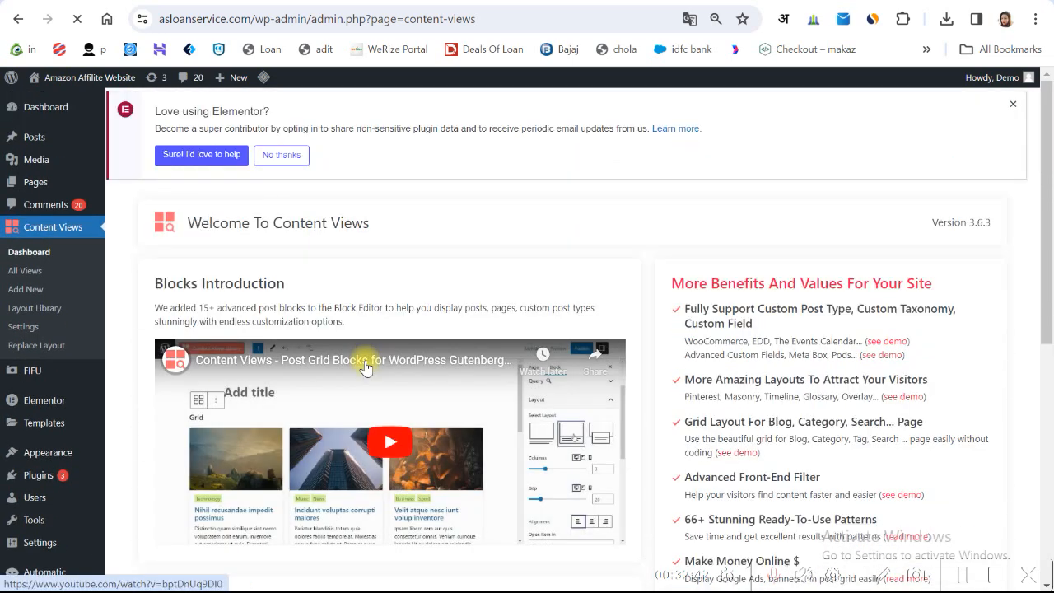
{"action": "scroll", "coordinate": [367, 366], "scroll_direction": "down", "scroll_amount": 2}
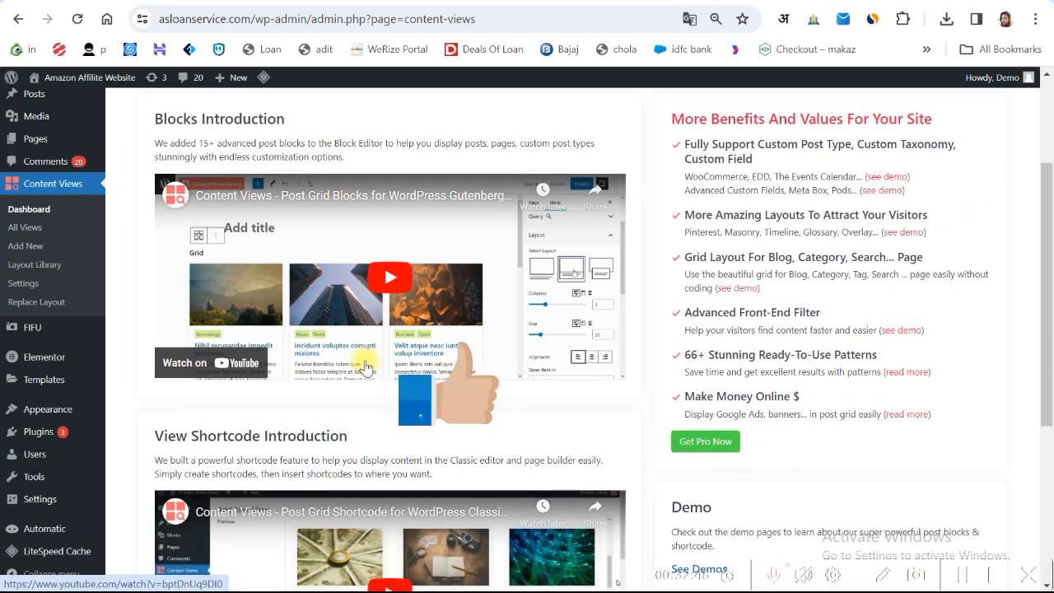
{"action": "scroll", "coordinate": [367, 367], "scroll_direction": "up", "scroll_amount": 2}
{"action": "scroll", "coordinate": [396, 362], "scroll_direction": "down", "scroll_amount": 2}
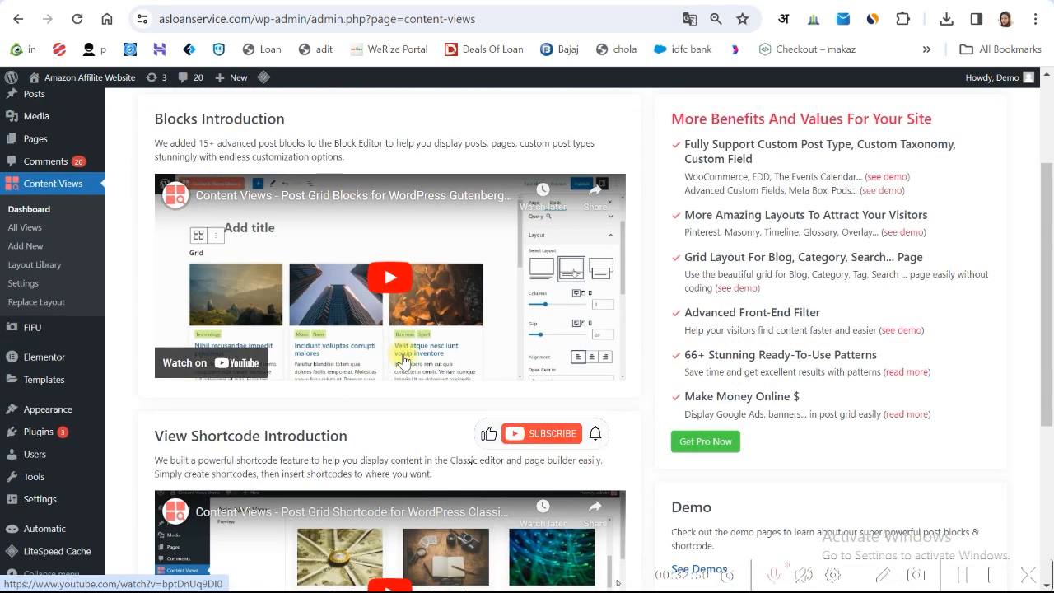
{"action": "scroll", "coordinate": [403, 360], "scroll_direction": "up", "scroll_amount": 2}
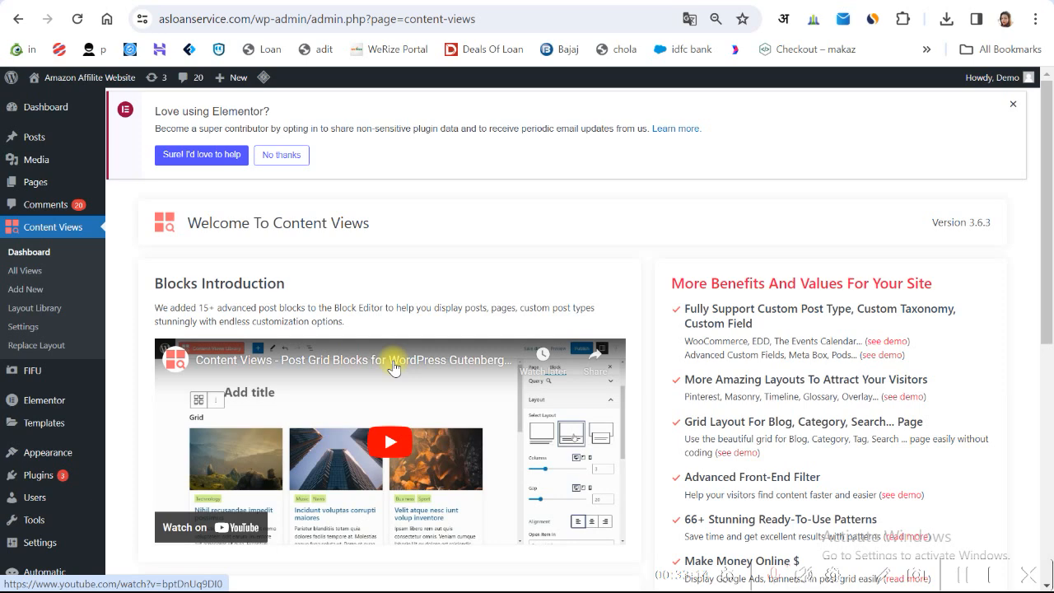
{"action": "scroll", "coordinate": [329, 321], "scroll_direction": "down", "scroll_amount": 2}
{"action": "scroll", "coordinate": [272, 272], "scroll_direction": "up", "scroll_amount": 2}
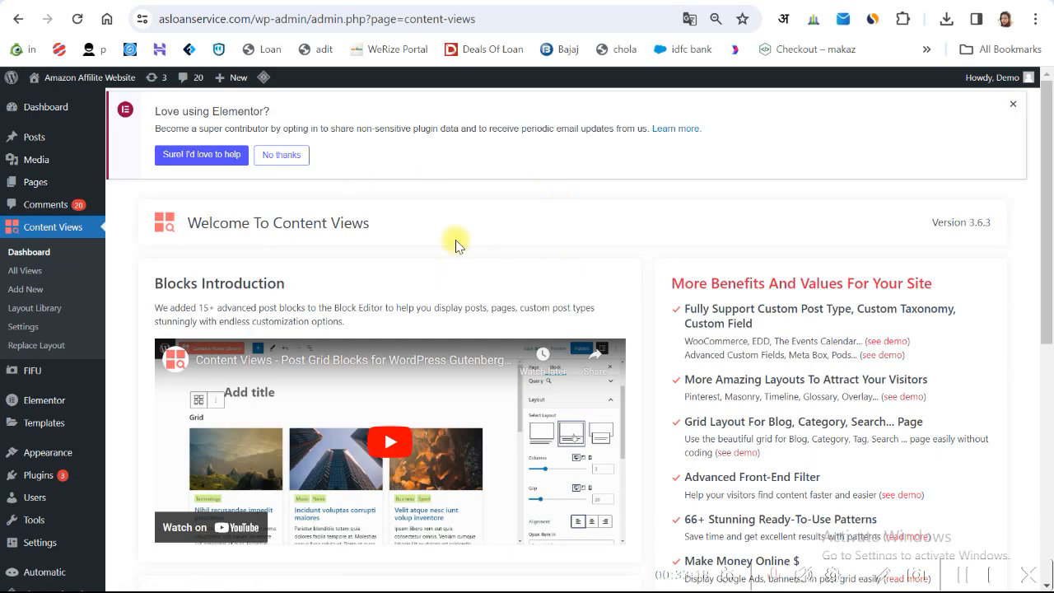
{"action": "scroll", "coordinate": [458, 245], "scroll_direction": "down", "scroll_amount": 6}
{"action": "scroll", "coordinate": [165, 181], "scroll_direction": "up", "scroll_amount": 6}
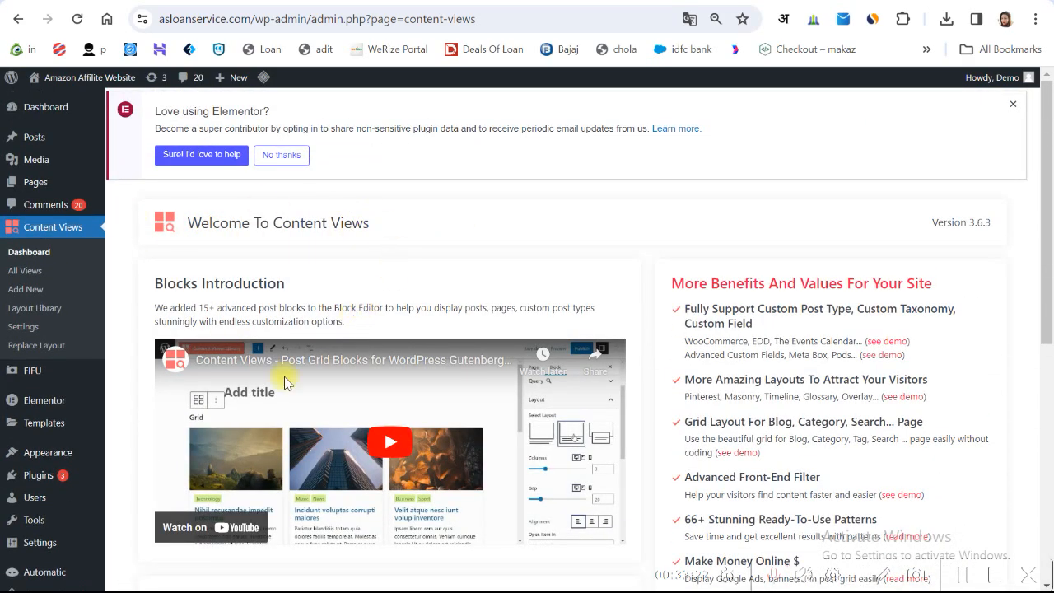
- Open the list of all Content Views, dismiss the Elementor notice, and start adding a new view
{"action": "left_click", "coordinate": [26, 275]}
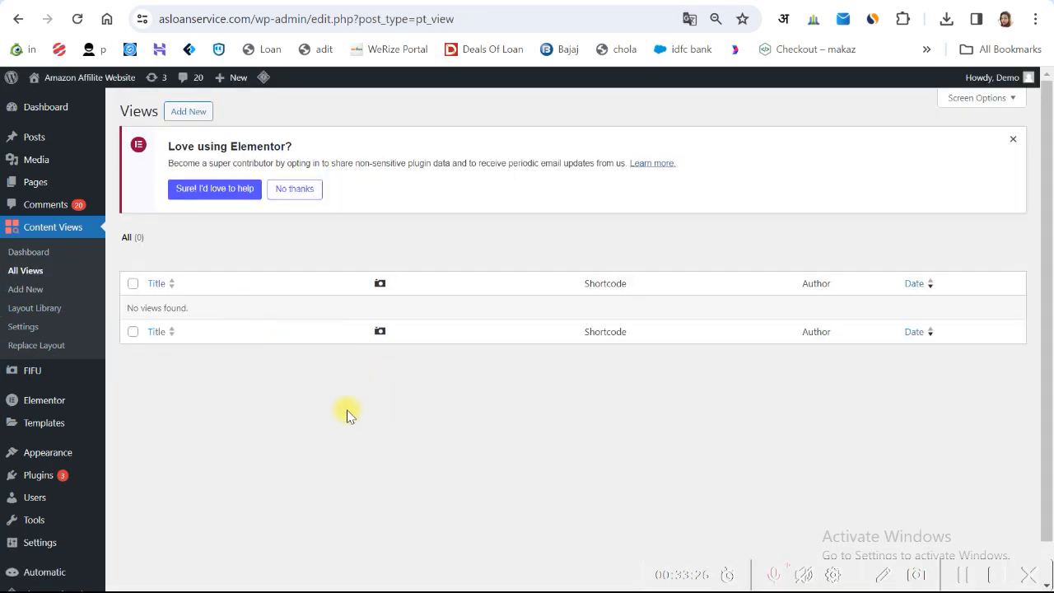
{"action": "scroll", "coordinate": [346, 408], "scroll_direction": "down", "scroll_amount": 1}
{"action": "scroll", "coordinate": [346, 408], "scroll_direction": "up", "scroll_amount": 1}
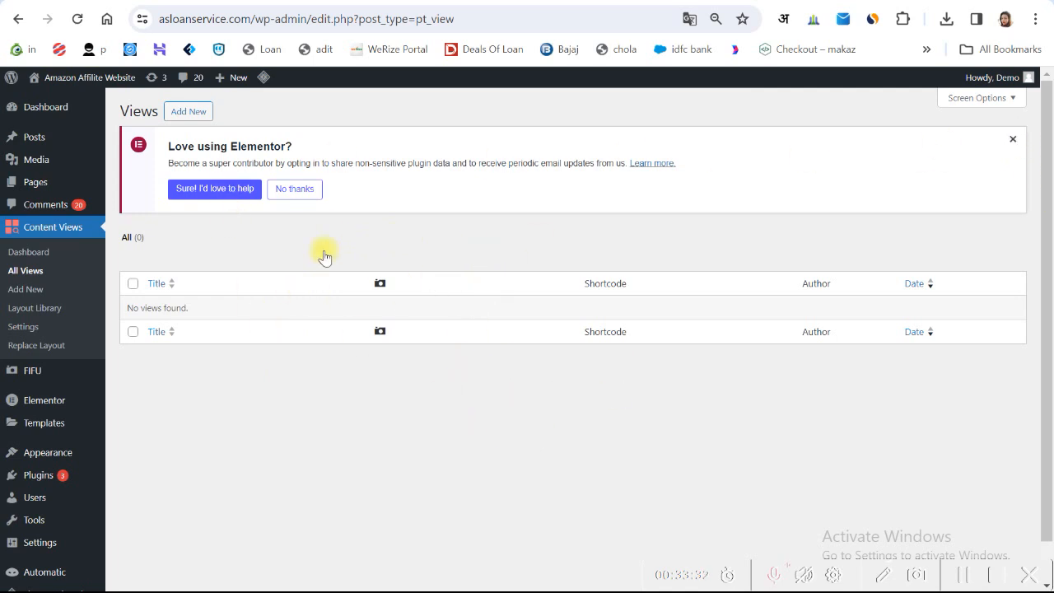
{"action": "left_click", "coordinate": [1013, 139]}
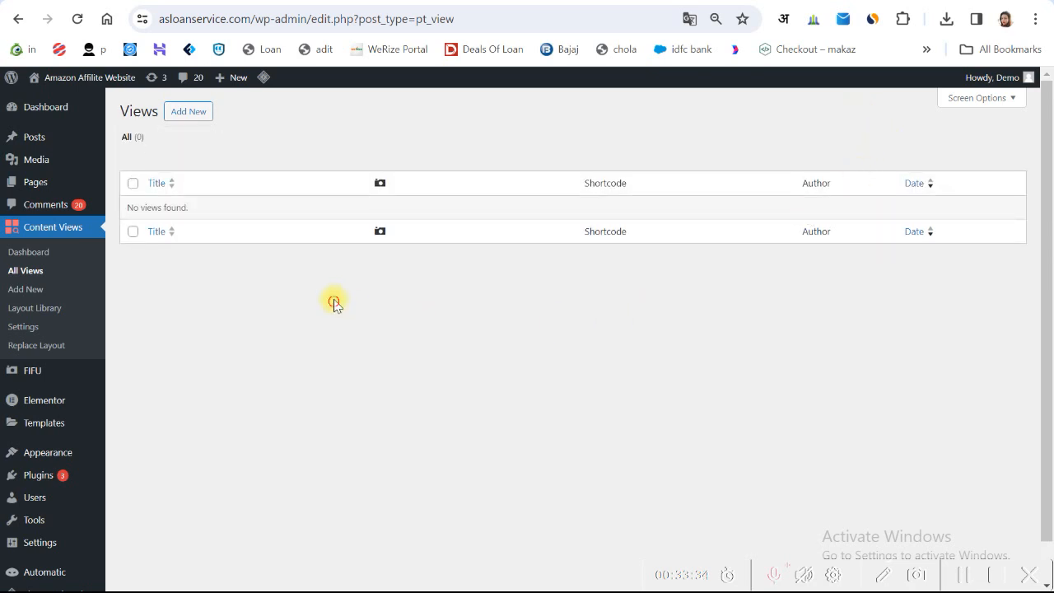
{"action": "left_click", "coordinate": [189, 112]}
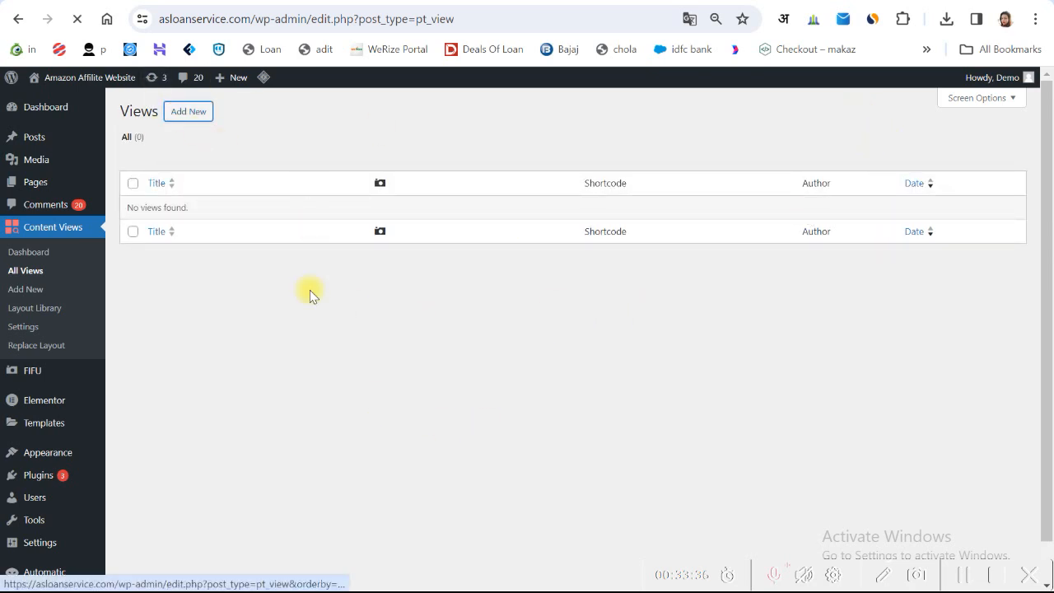
- Enable the Taxonomy filter for the new post view and choose Categories as its taxonomy
{"action": "scroll", "coordinate": [310, 315], "scroll_direction": "down", "scroll_amount": 2}
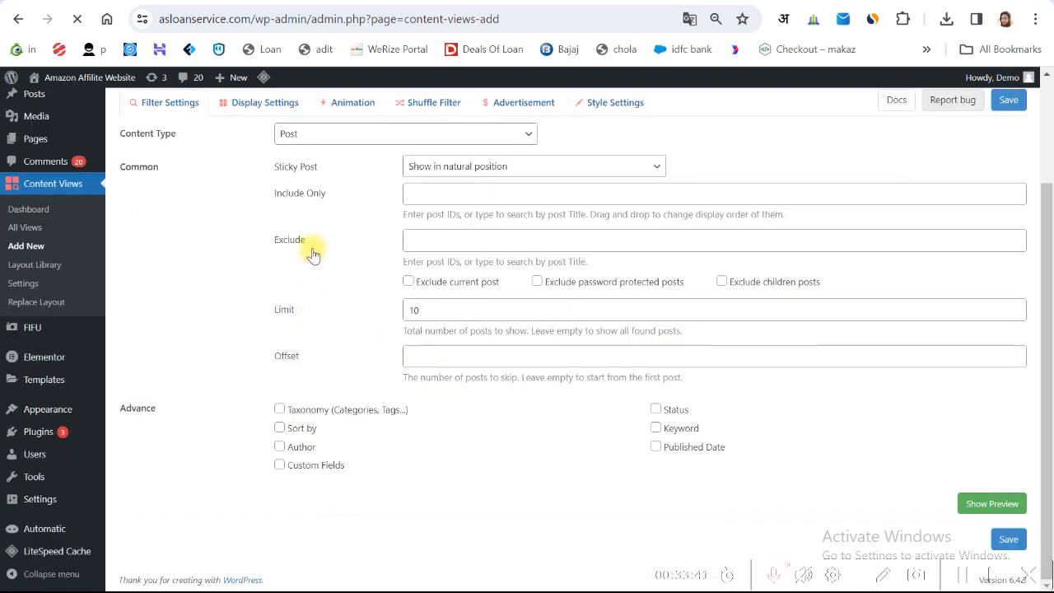
{"action": "scroll", "coordinate": [314, 249], "scroll_direction": "up", "scroll_amount": 2}
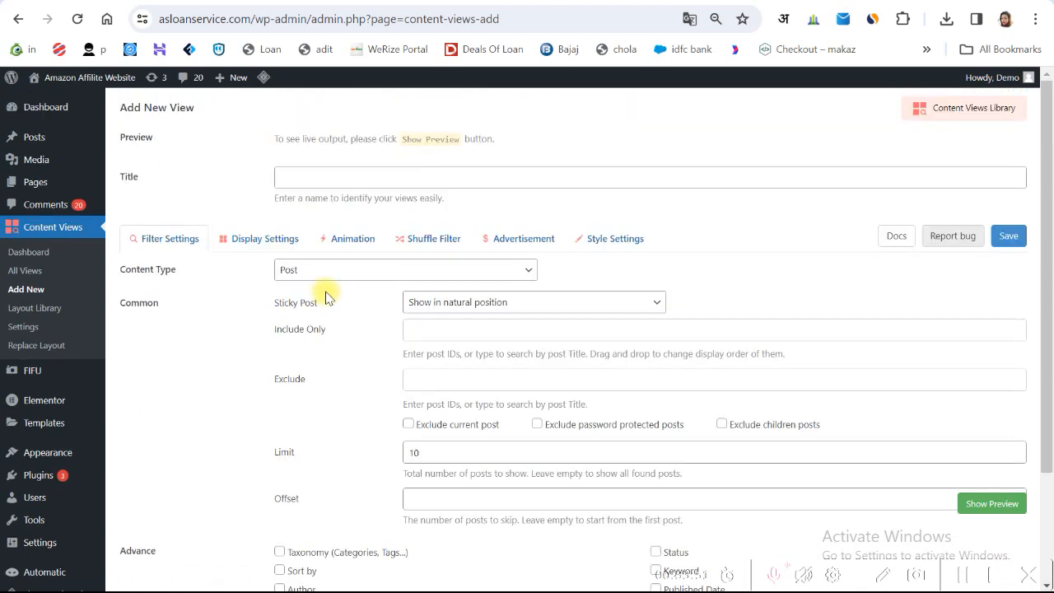
{"action": "scroll", "coordinate": [330, 387], "scroll_direction": "down", "scroll_amount": 3}
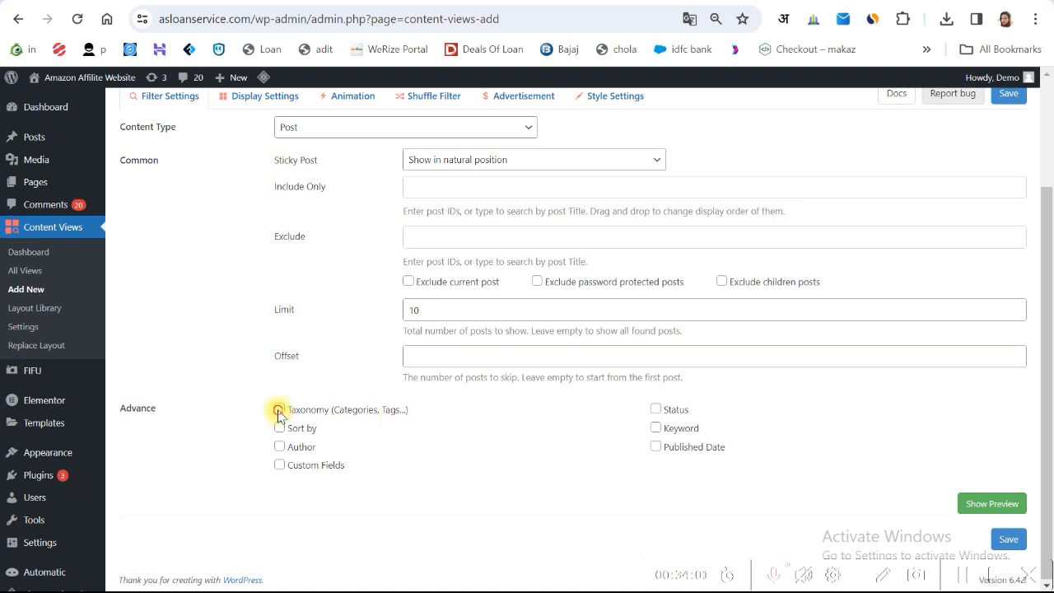
{"action": "left_click", "coordinate": [280, 410]}
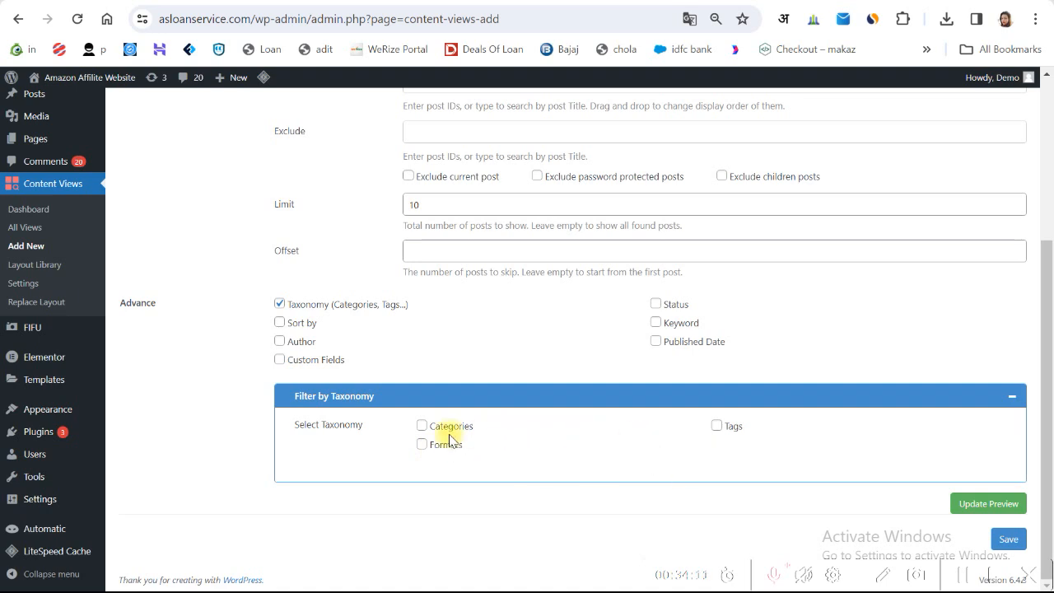
{"action": "left_click", "coordinate": [421, 428]}
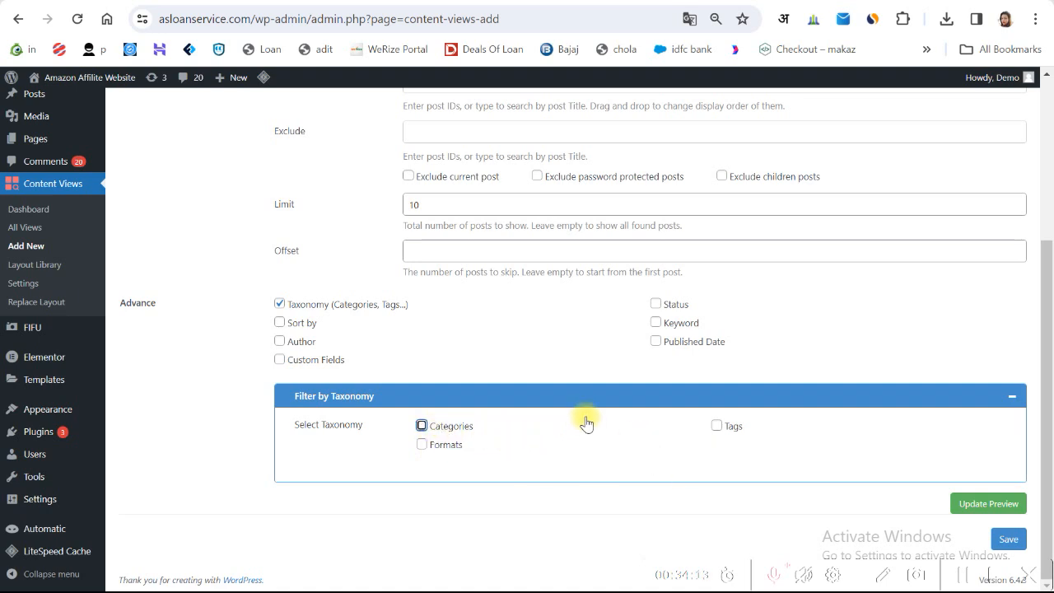
- Select Camera & Photography as the category term that filters the view's posts
{"action": "scroll", "coordinate": [586, 424], "scroll_direction": "down", "scroll_amount": 3}
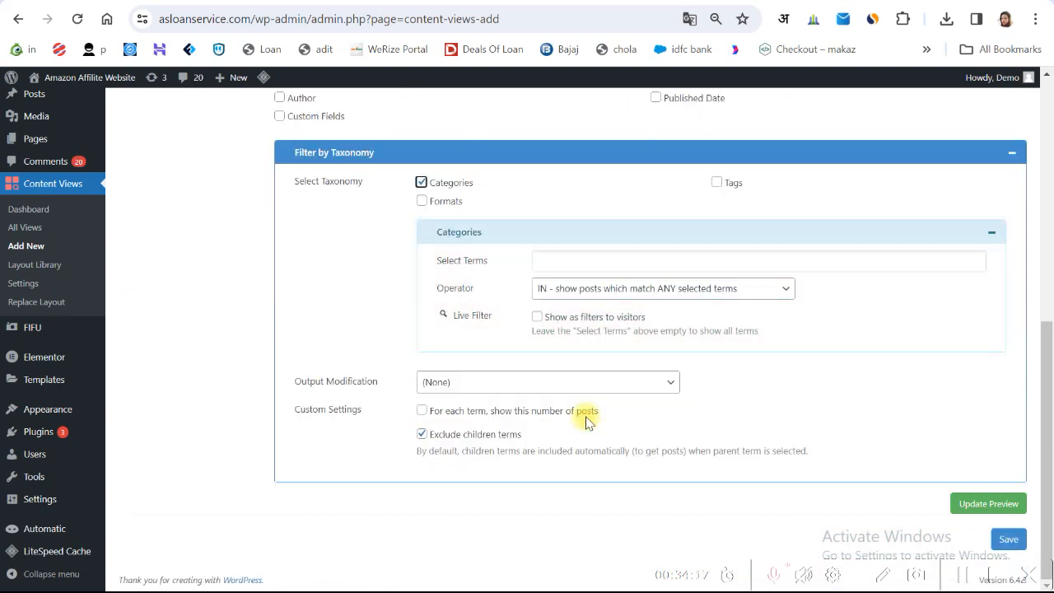
{"action": "left_click", "coordinate": [588, 266]}
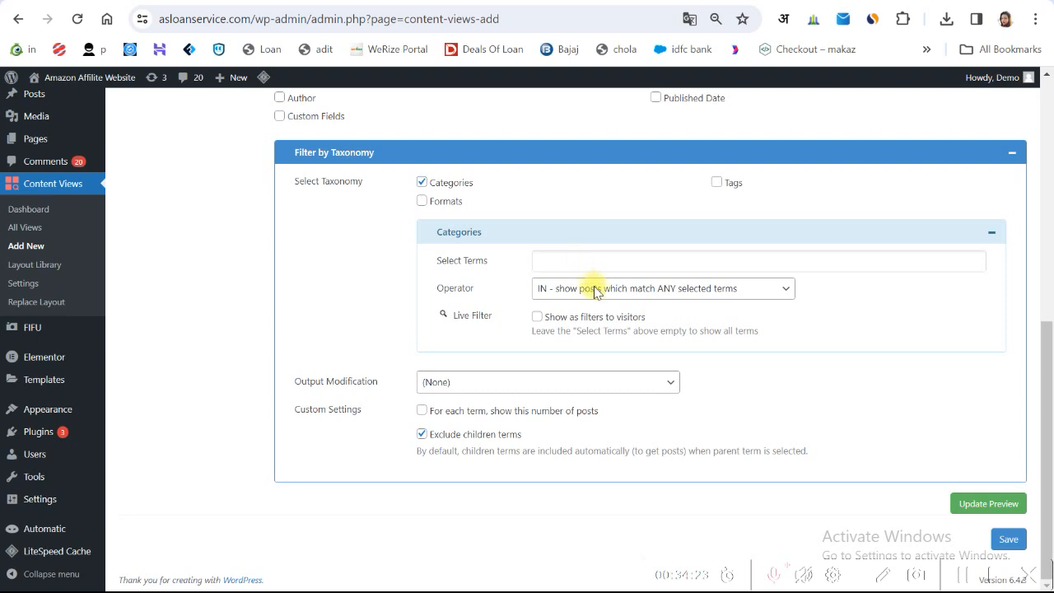
{"action": "left_click", "coordinate": [594, 290]}
{"action": "left_click", "coordinate": [590, 282]}
{"action": "left_click", "coordinate": [577, 262]}
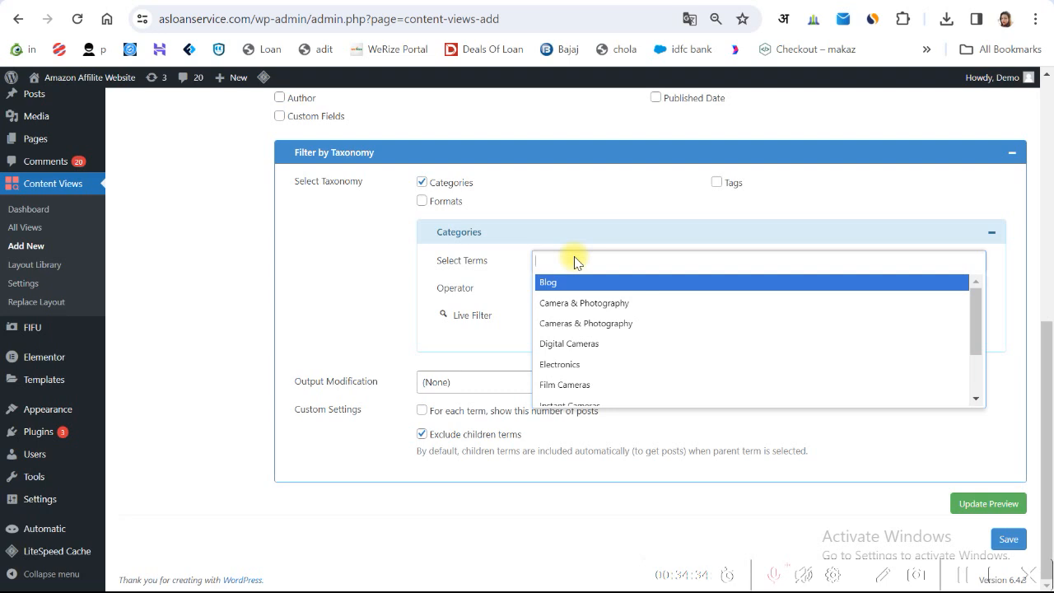
{"action": "left_click", "coordinate": [579, 305]}
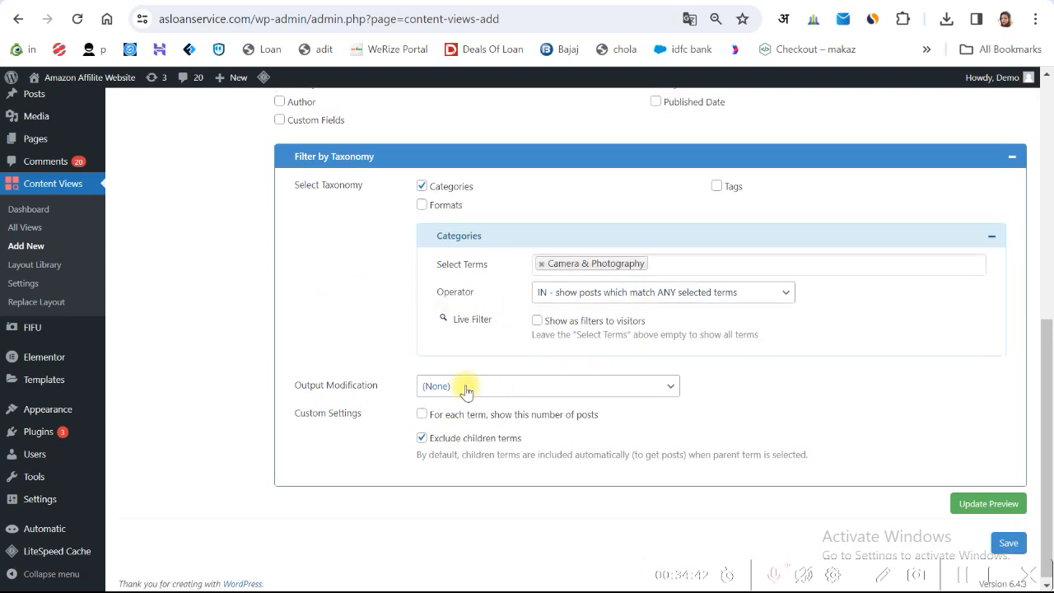
- Go to the view's display settings and choose the Grid 2 layout
{"action": "scroll", "coordinate": [467, 391], "scroll_direction": "up", "scroll_amount": 2}
{"action": "scroll", "coordinate": [466, 391], "scroll_direction": "up", "scroll_amount": 4}
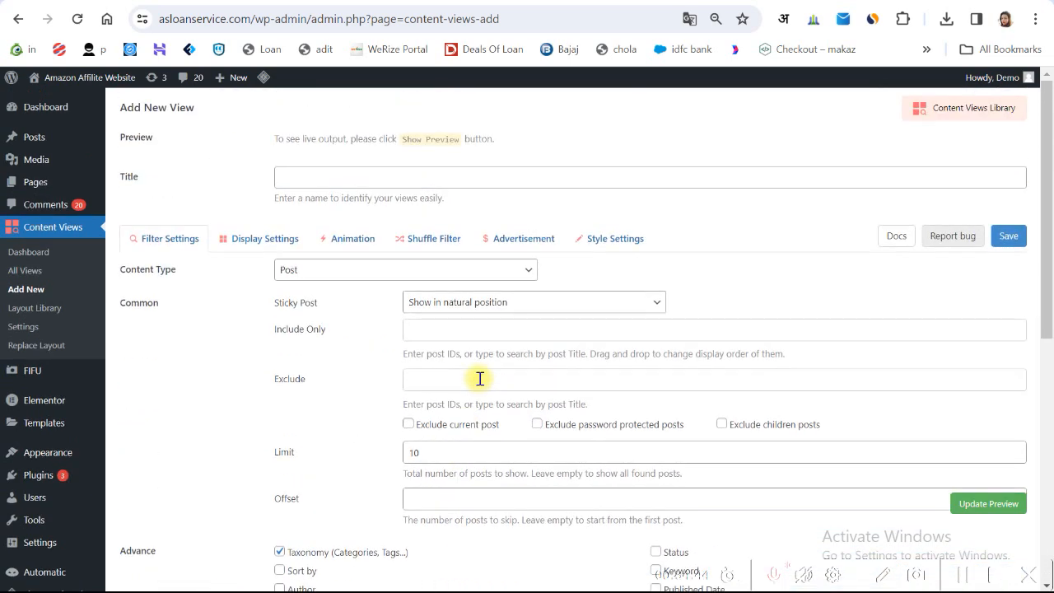
{"action": "left_click", "coordinate": [265, 240]}
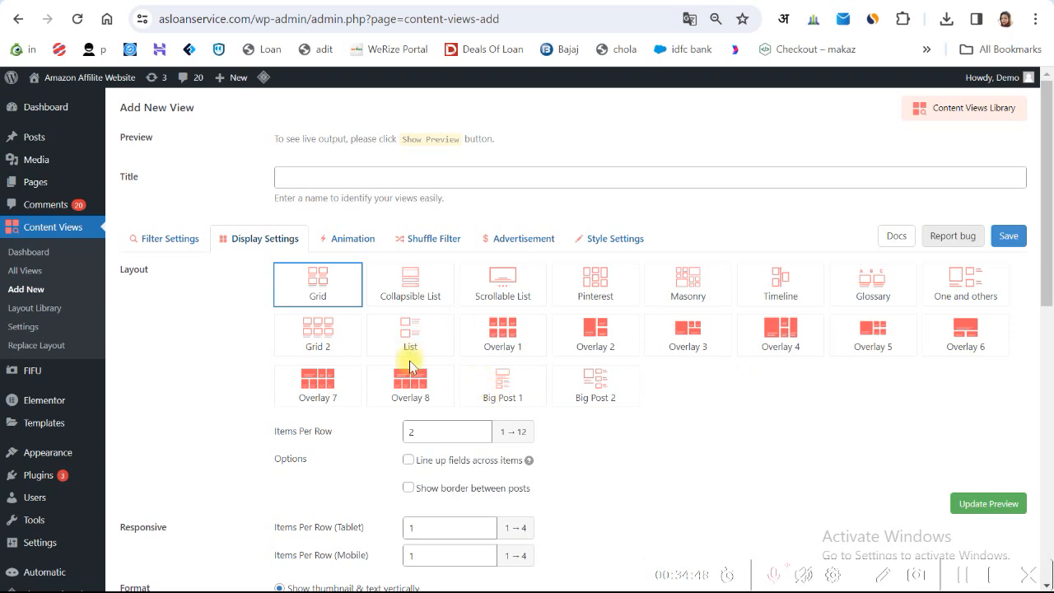
{"action": "left_click", "coordinate": [337, 353]}
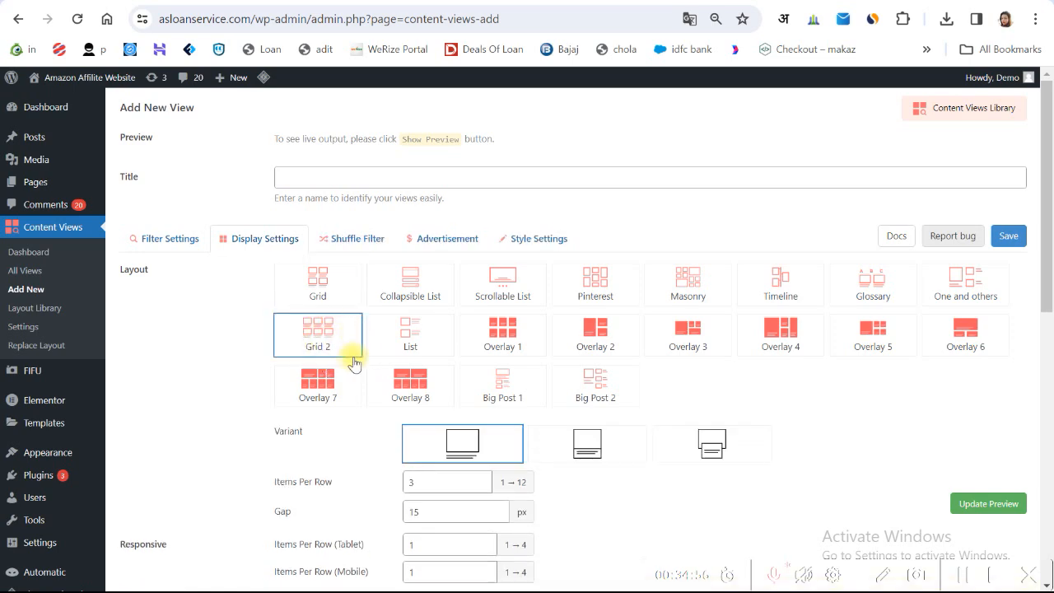
- Check the product card columns on the Yozi Shop demo, then return to the new view and set Items Per Row to 2
{"action": "scroll", "coordinate": [350, 354], "scroll_direction": "down", "scroll_amount": 2}
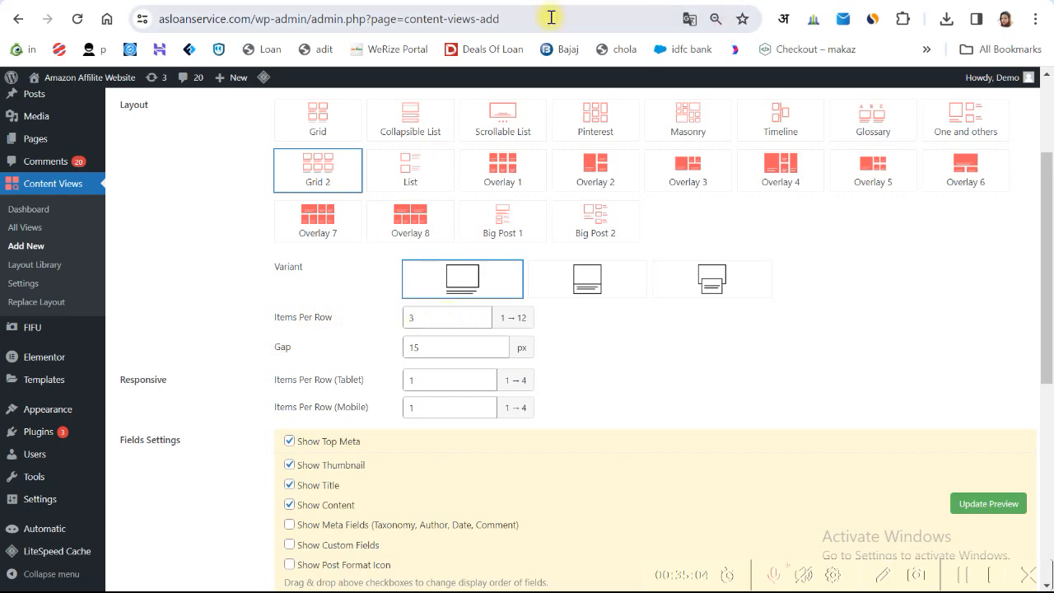
{"action": "left_click", "coordinate": [505, 3]}
{"action": "scroll", "coordinate": [803, 346], "scroll_direction": "up", "scroll_amount": 2}
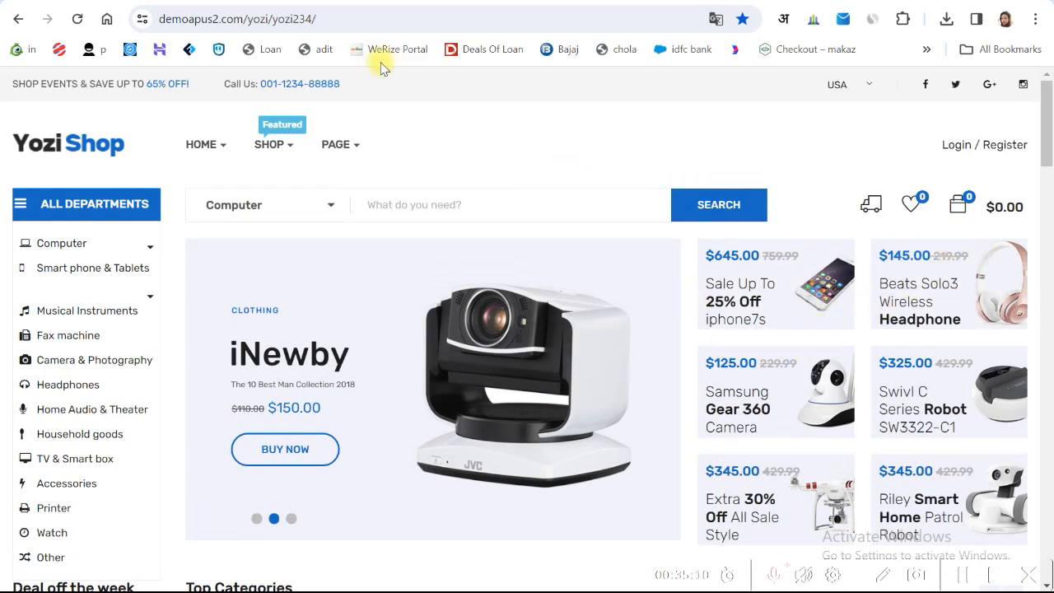
{"action": "left_click", "coordinate": [253, 4]}
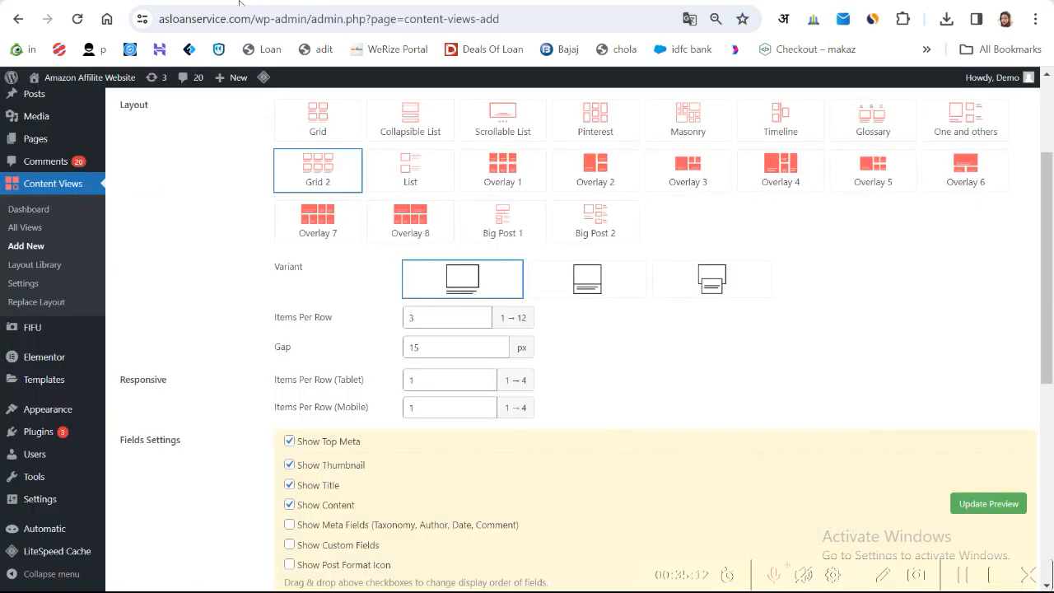
{"action": "left_click_drag", "start_coordinate": [417, 318], "coordinate": [391, 324]}
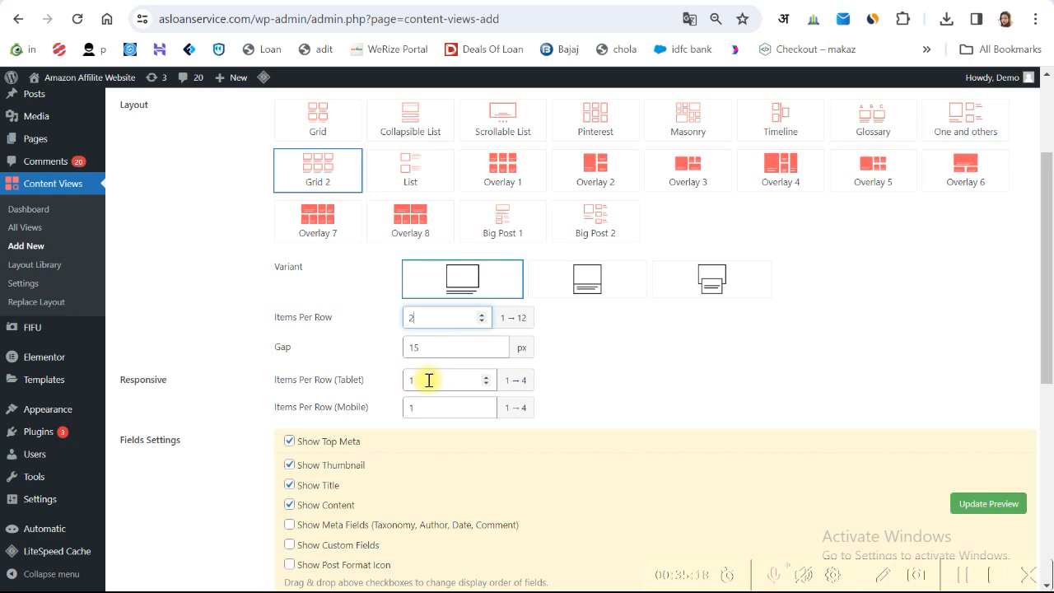
- Compare with the Yozi Shop demo's card grid again, then set the new view's tablet Items Per Row to 1
{"action": "left_click", "coordinate": [483, 4]}
{"action": "scroll", "coordinate": [869, 323], "scroll_direction": "down", "scroll_amount": 2}
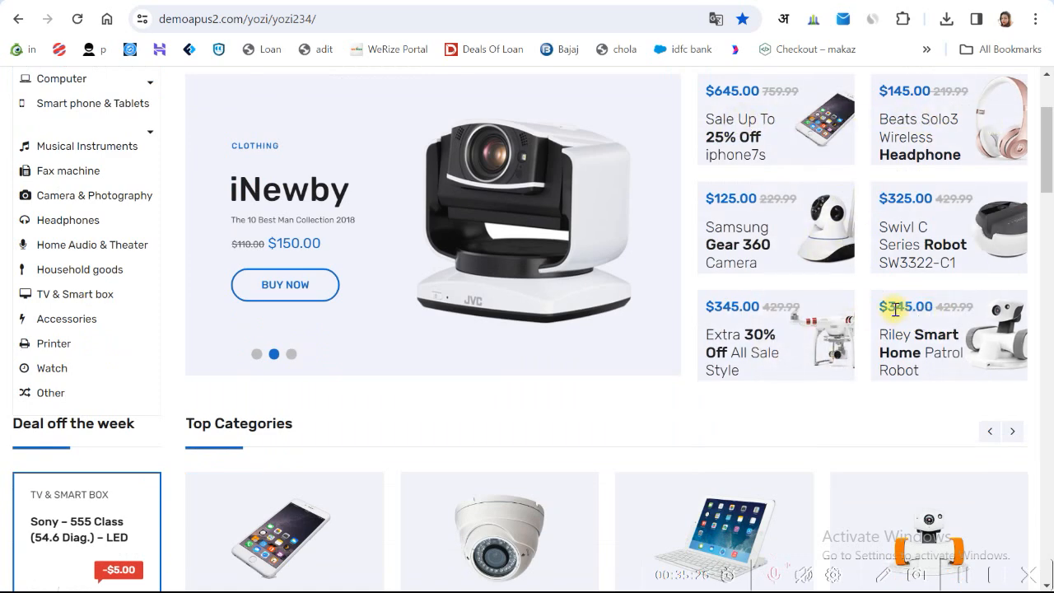
{"action": "scroll", "coordinate": [895, 310], "scroll_direction": "up", "scroll_amount": 2}
{"action": "left_click", "coordinate": [239, 2]}
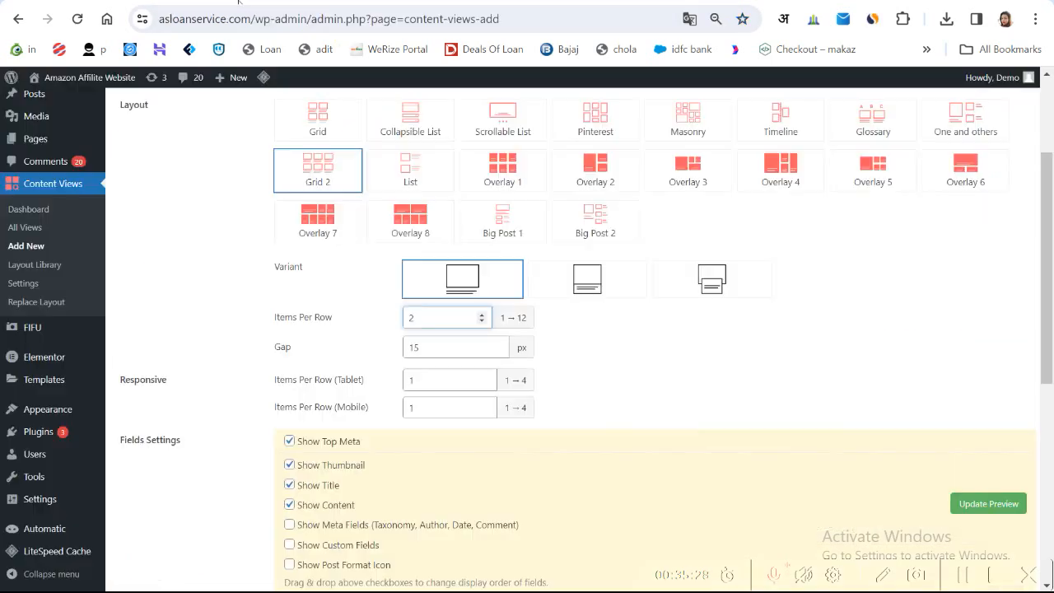
{"action": "left_click", "coordinate": [412, 381]}
{"action": "type", "text": "1"}
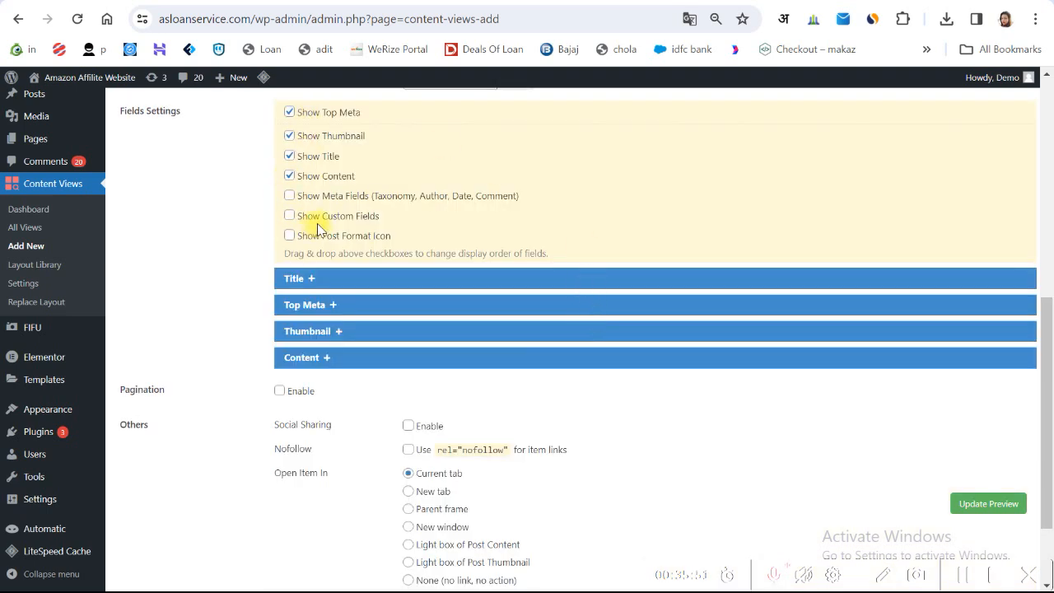
- Turn off Show Top Meta for the view's items and limit the title length to 5 letters
{"action": "left_click", "coordinate": [290, 112]}
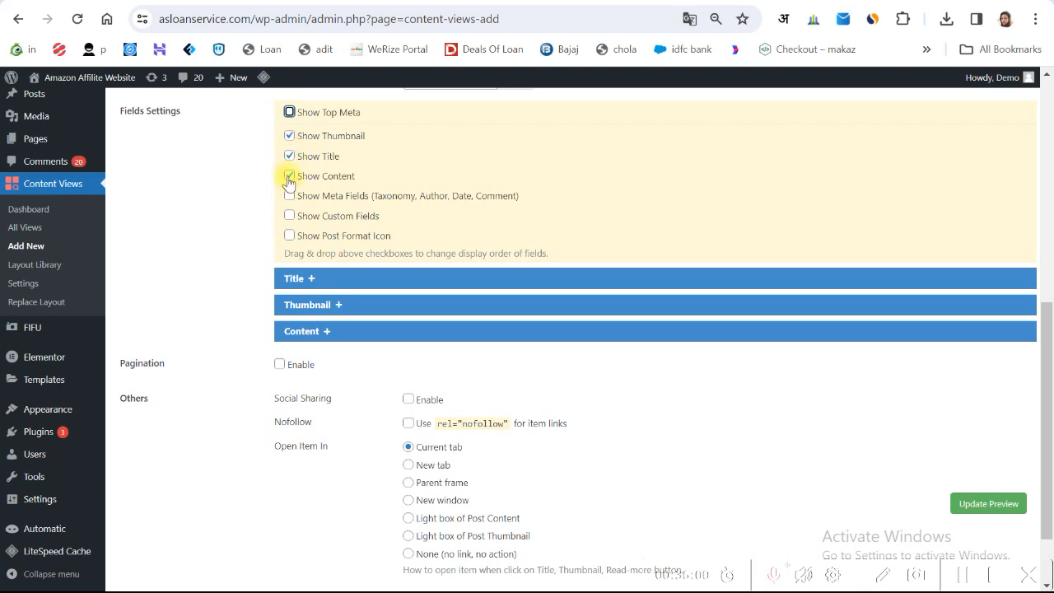
{"action": "scroll", "coordinate": [482, 254], "scroll_direction": "down", "scroll_amount": 1}
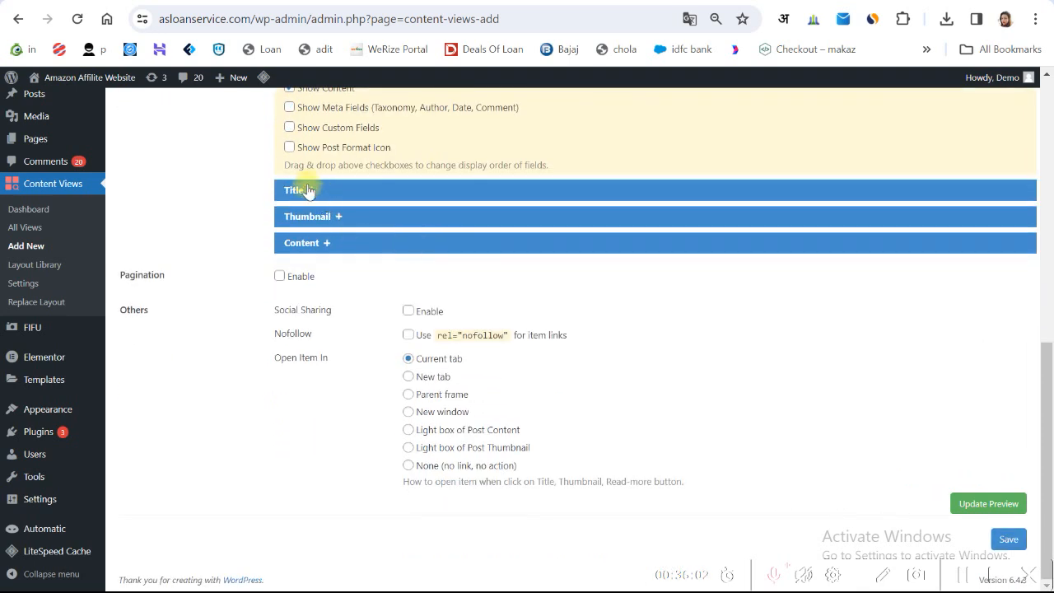
{"action": "left_click", "coordinate": [306, 191]}
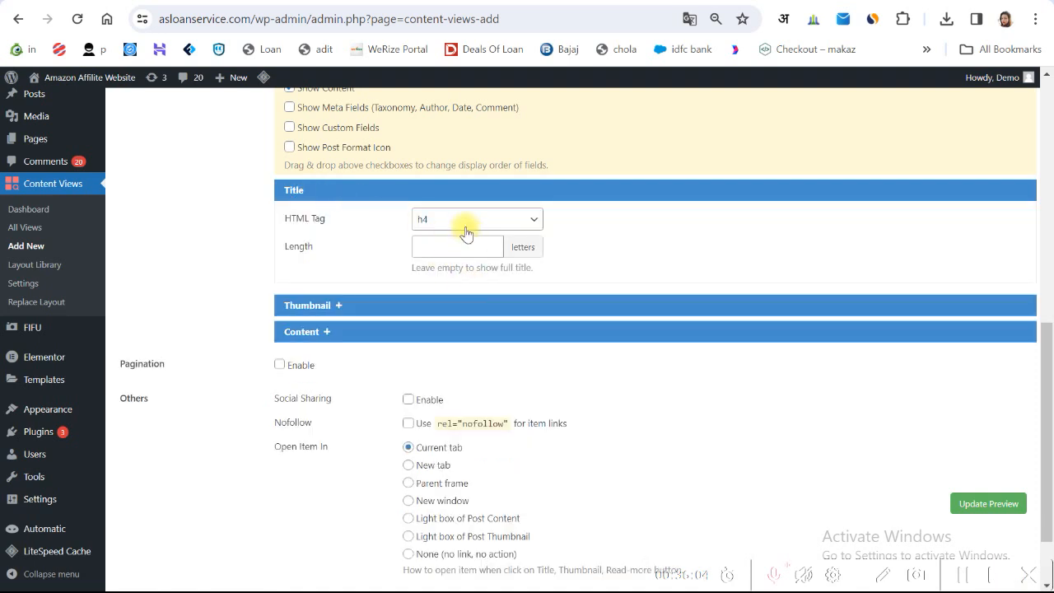
{"action": "left_click", "coordinate": [532, 228]}
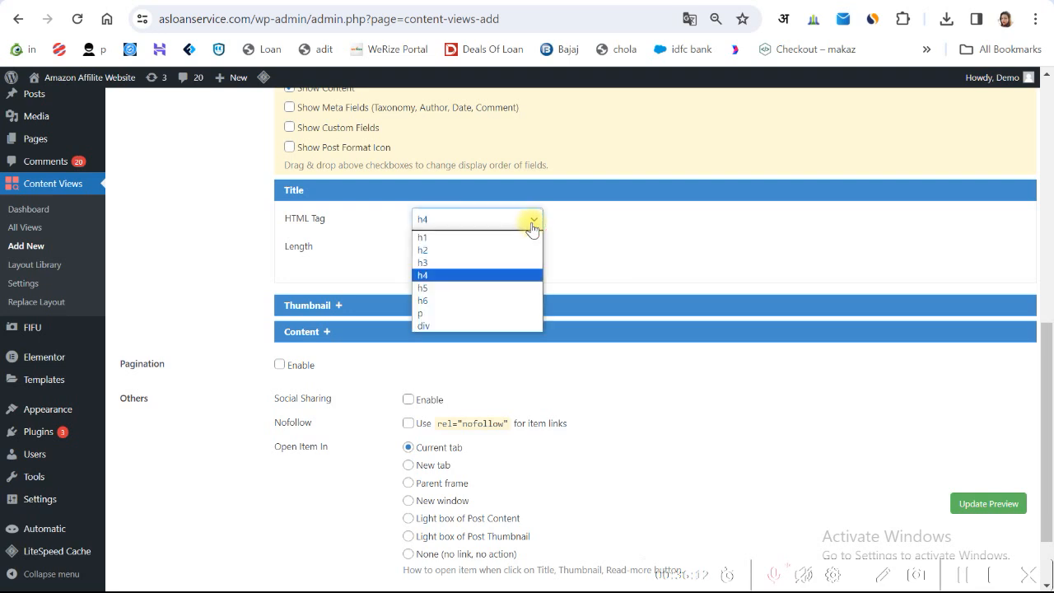
{"action": "left_click", "coordinate": [532, 228]}
{"action": "left_click", "coordinate": [451, 249]}
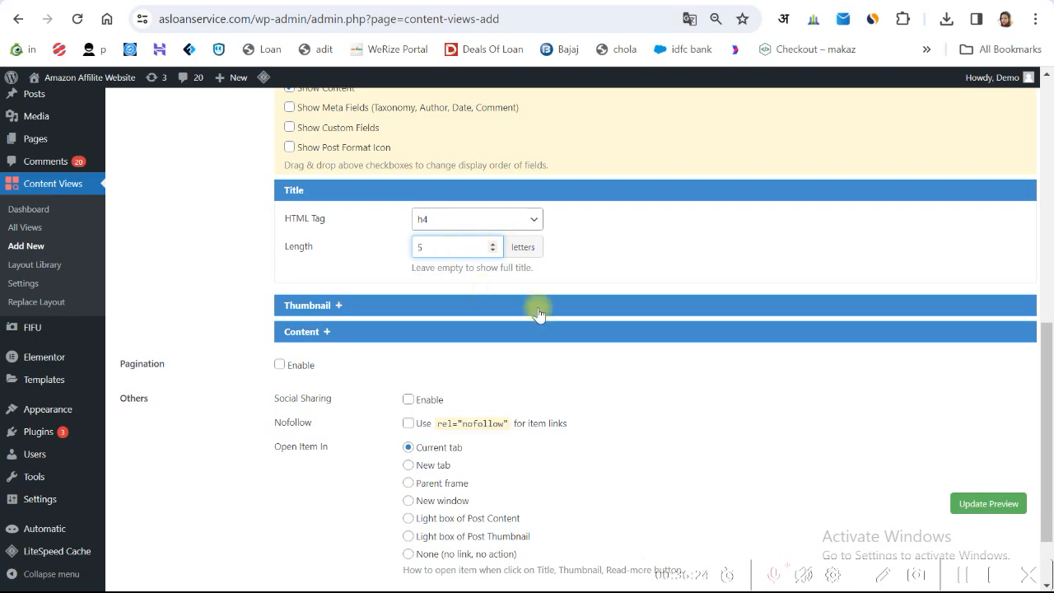
{"action": "left_click", "coordinate": [608, 353]}
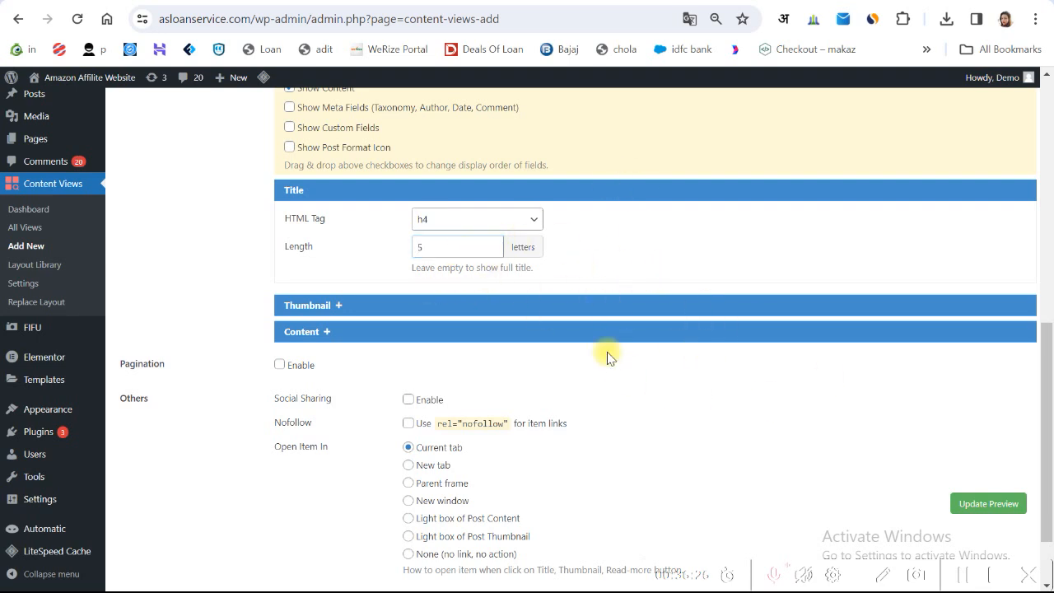
- Set the image size of the view's thumbnails to Thumbnail (150 x 150)
{"action": "left_click", "coordinate": [337, 305]}
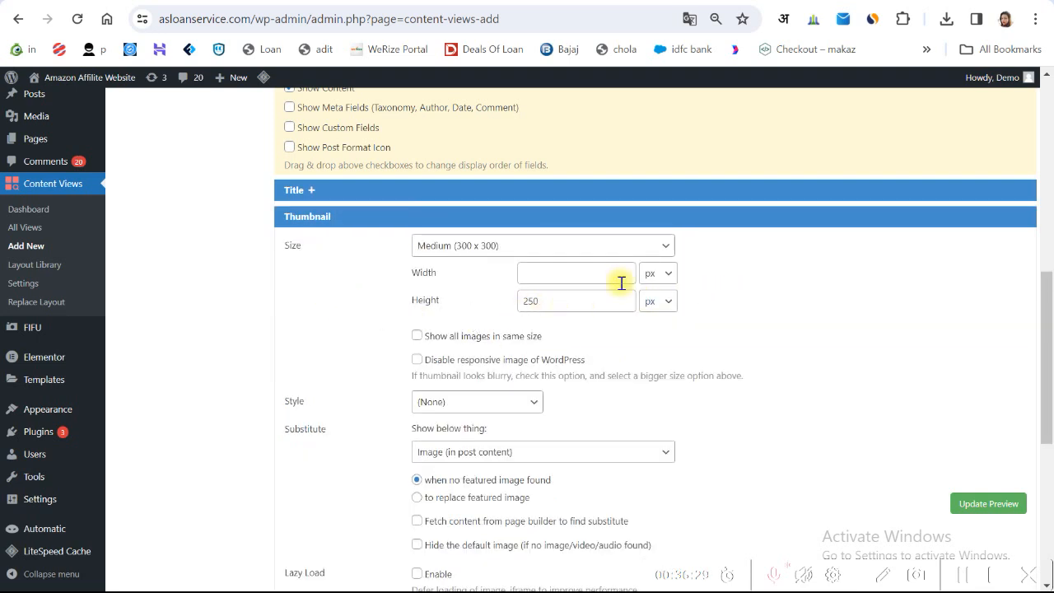
{"action": "left_click", "coordinate": [665, 247]}
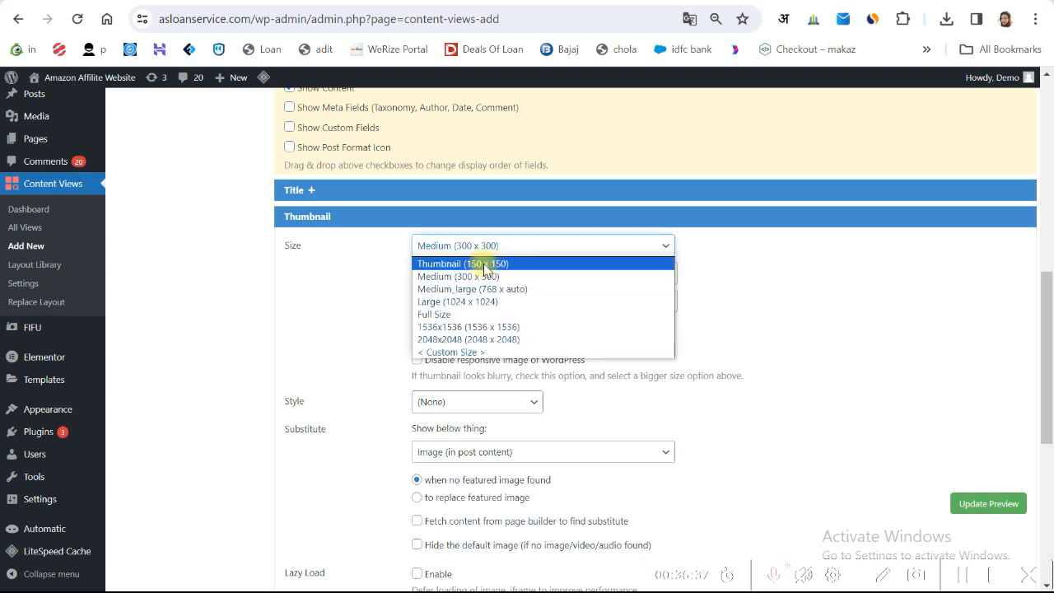
{"action": "key", "text": "Escape"}
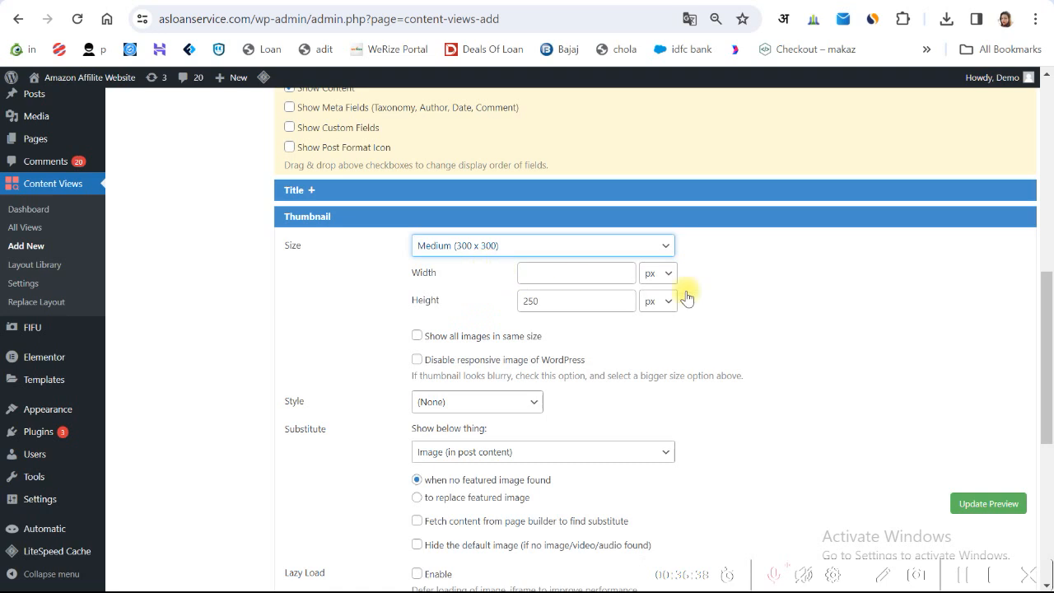
{"action": "left_click", "coordinate": [802, 289]}
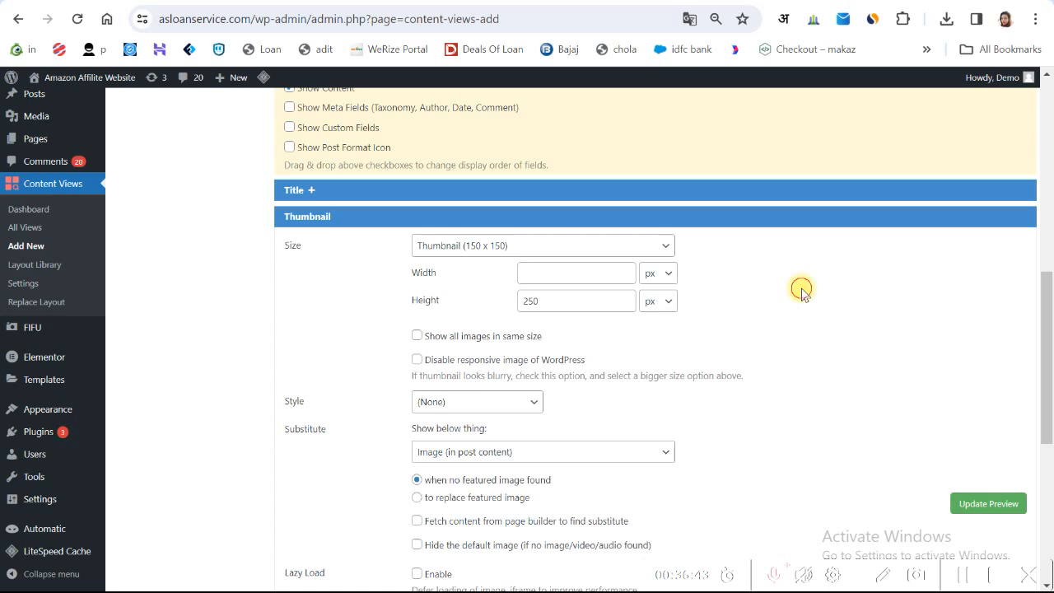
- Turn on Show all images in same size for the thumbnails and keep their style at (None)
{"action": "scroll", "coordinate": [727, 290], "scroll_direction": "down", "scroll_amount": 2}
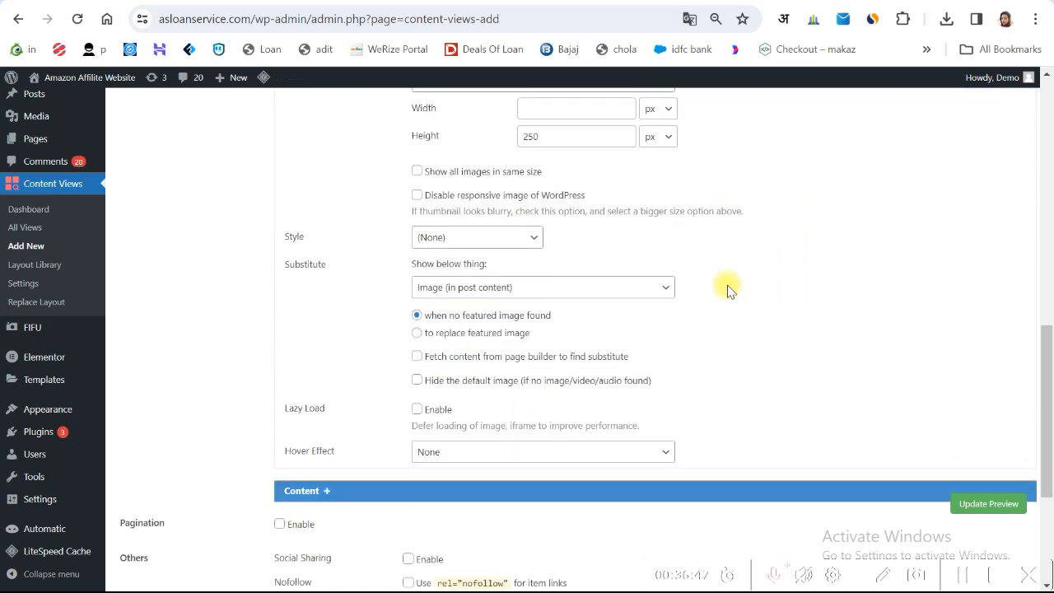
{"action": "scroll", "coordinate": [527, 333], "scroll_direction": "up", "scroll_amount": 2}
{"action": "scroll", "coordinate": [466, 292], "scroll_direction": "down", "scroll_amount": 2}
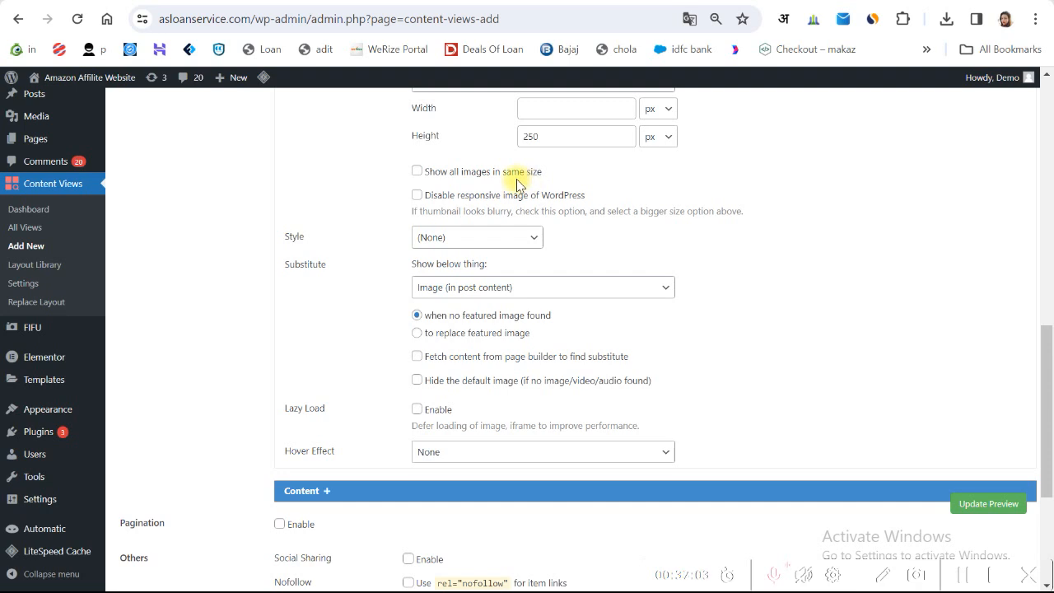
{"action": "left_click", "coordinate": [416, 171]}
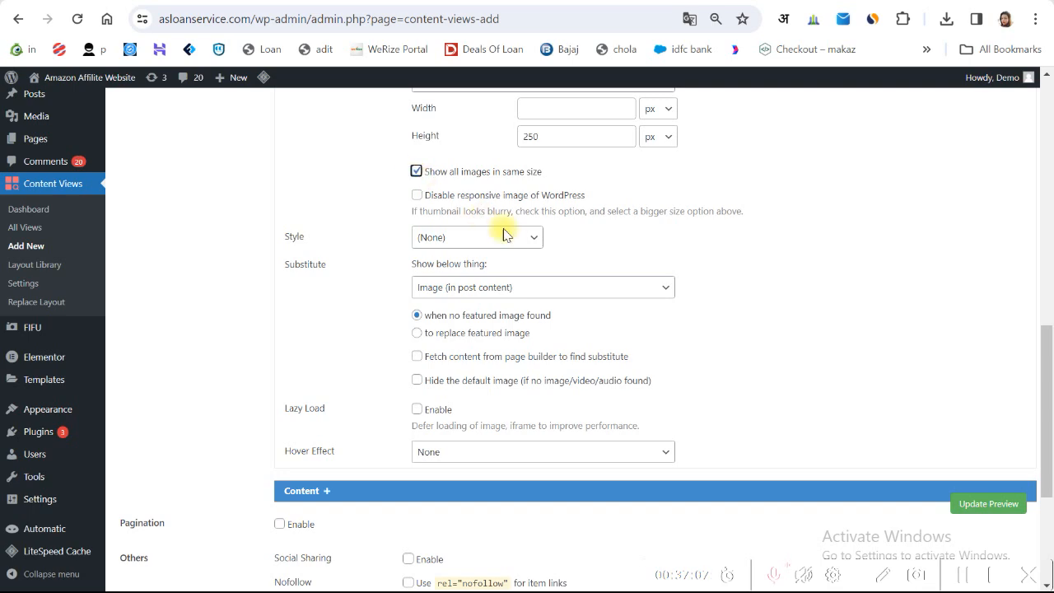
{"action": "scroll", "coordinate": [502, 231], "scroll_direction": "up", "scroll_amount": 2}
{"action": "scroll", "coordinate": [511, 239], "scroll_direction": "down", "scroll_amount": 2}
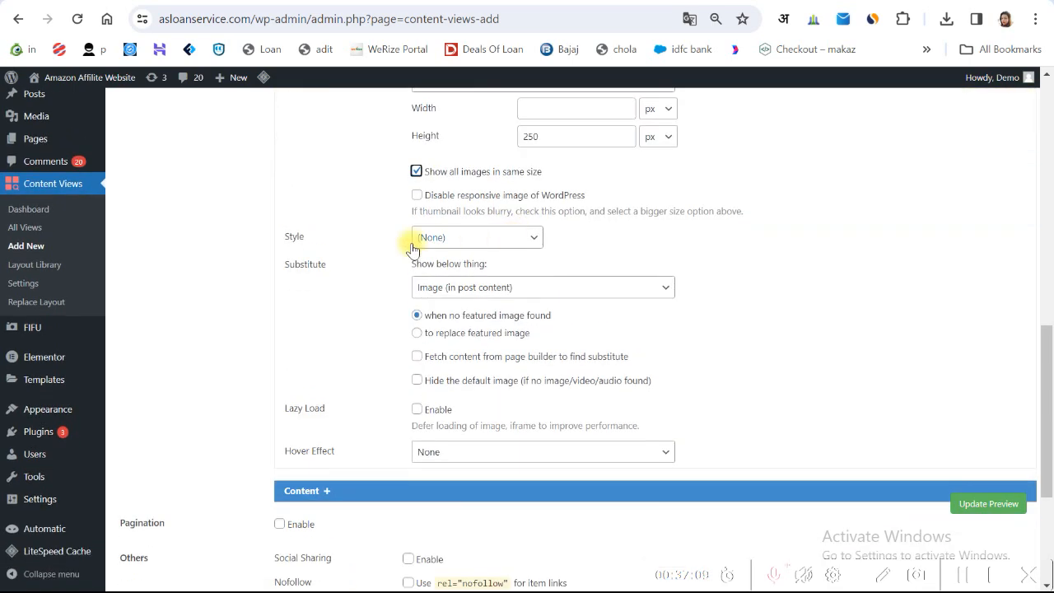
{"action": "left_click", "coordinate": [475, 239]}
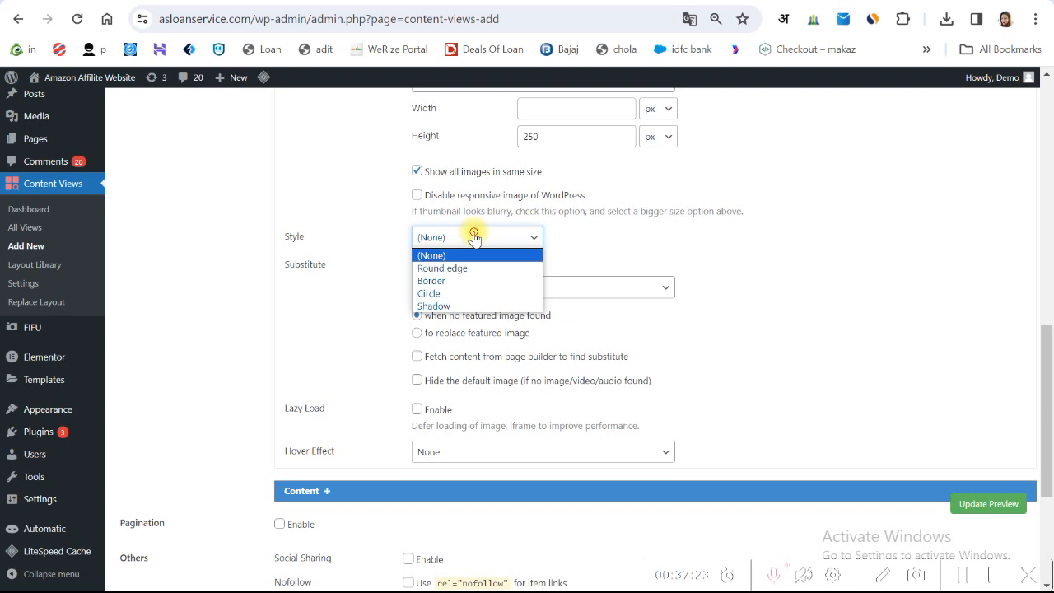
{"action": "left_click", "coordinate": [475, 238]}
{"action": "scroll", "coordinate": [410, 293], "scroll_direction": "up", "scroll_amount": 2}
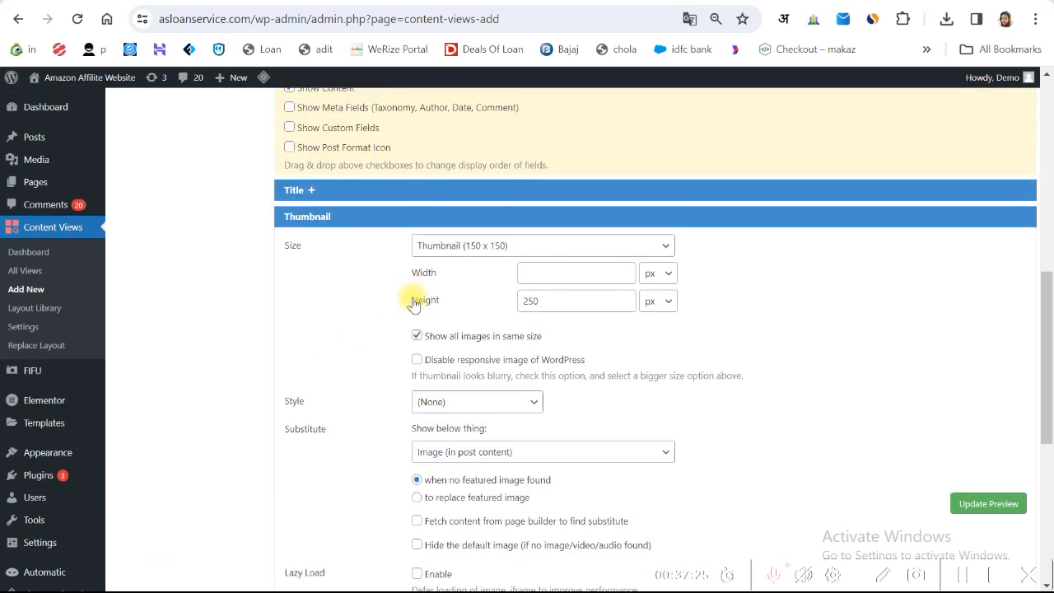
{"action": "scroll", "coordinate": [413, 300], "scroll_direction": "down", "scroll_amount": 2}
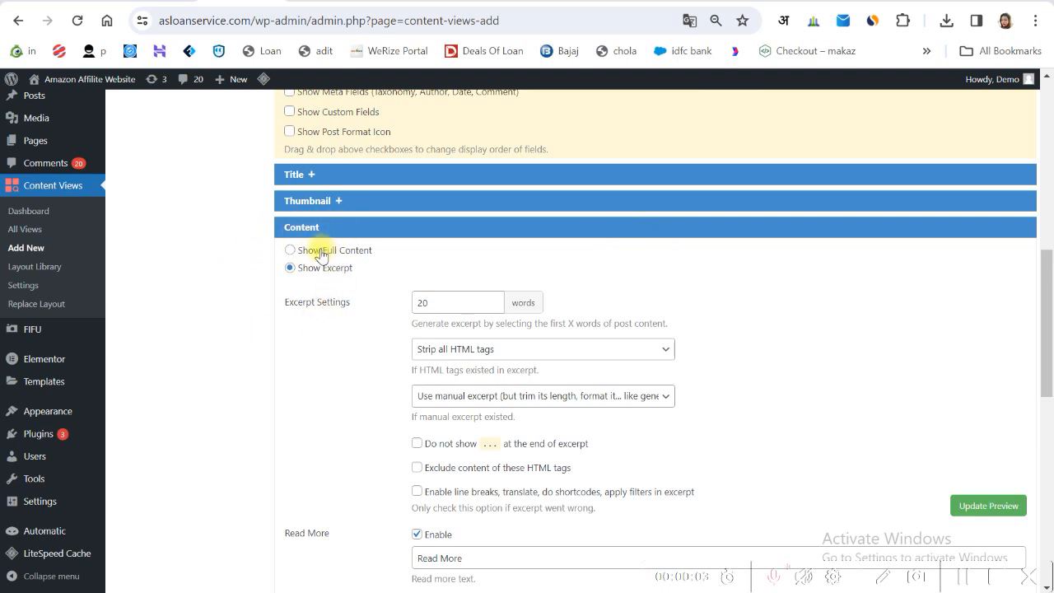
- Set the excerpt length in the view's content settings to 10 words
{"action": "left_click", "coordinate": [434, 302]}
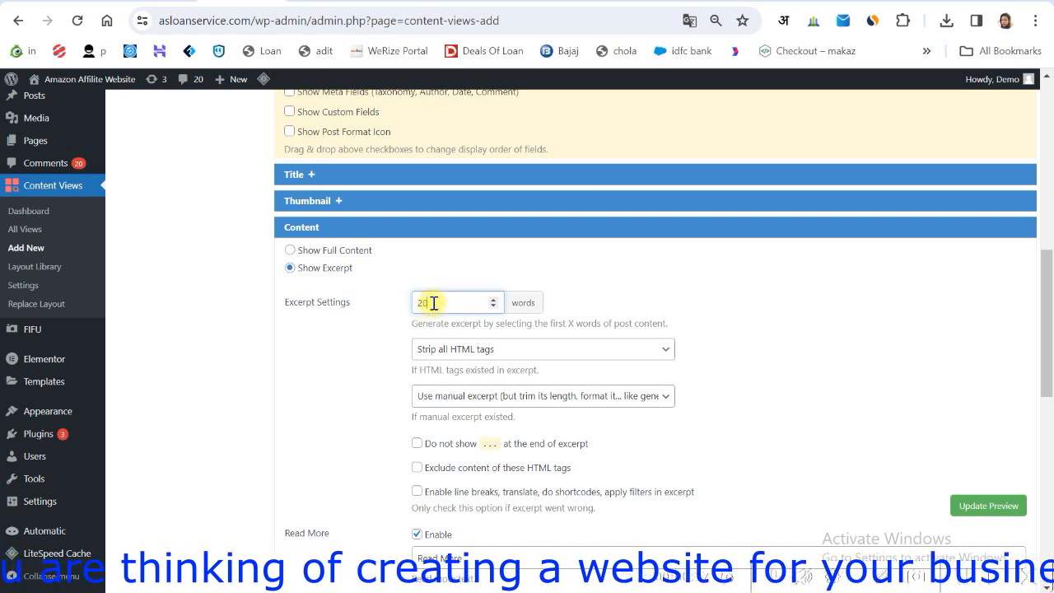
{"action": "left_click_drag", "start_coordinate": [434, 303], "coordinate": [406, 313]}
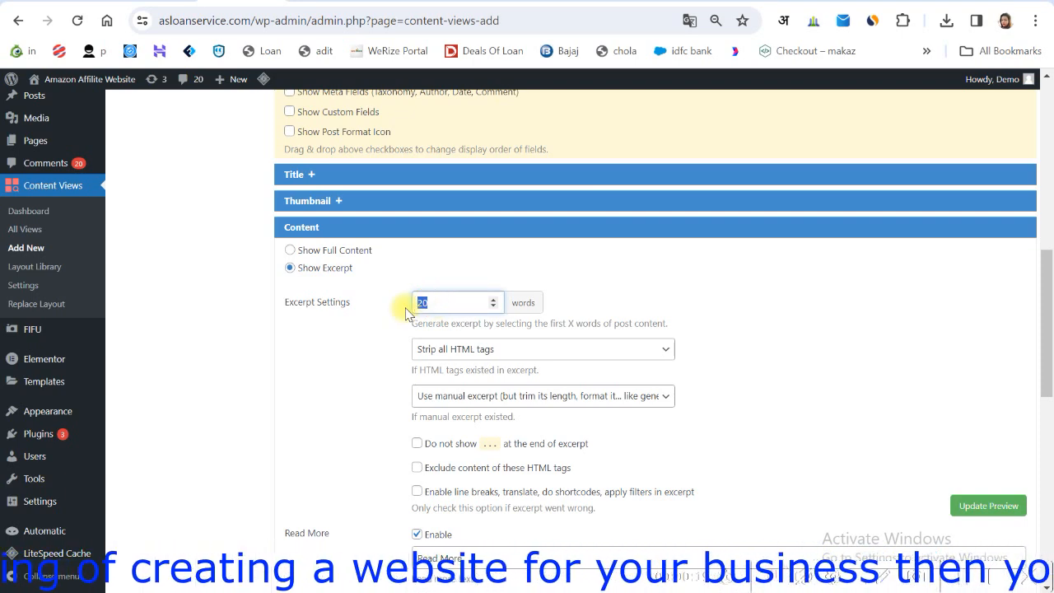
{"action": "type", "text": "10"}
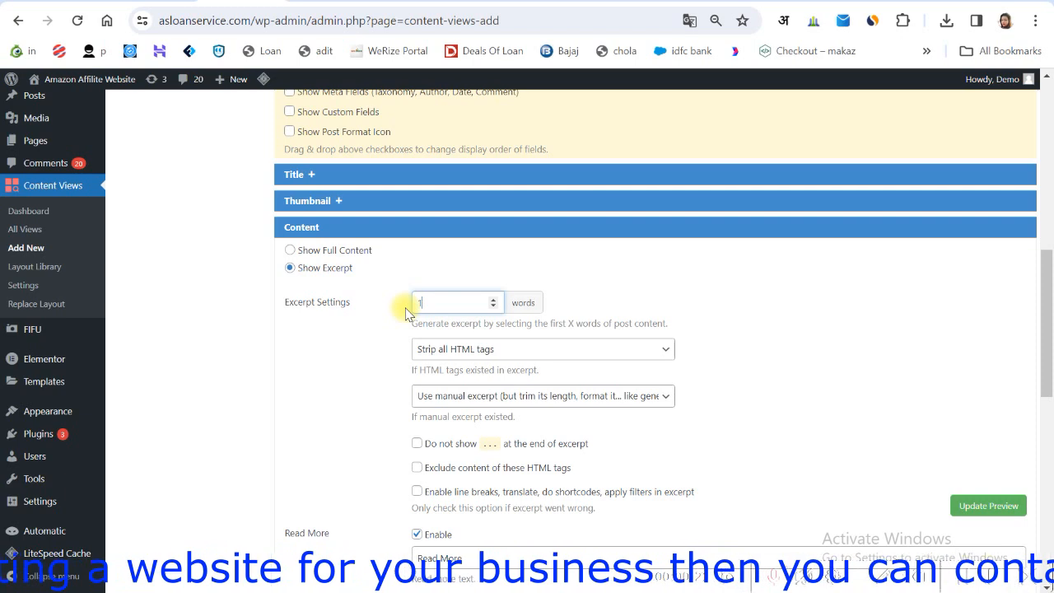
{"action": "left_click", "coordinate": [198, 356]}
- Review the view's Read More, pagination and item-opening settings, then save the view
{"action": "scroll", "coordinate": [533, 341], "scroll_direction": "down", "scroll_amount": 2}
{"action": "scroll", "coordinate": [530, 337], "scroll_direction": "down", "scroll_amount": 2}
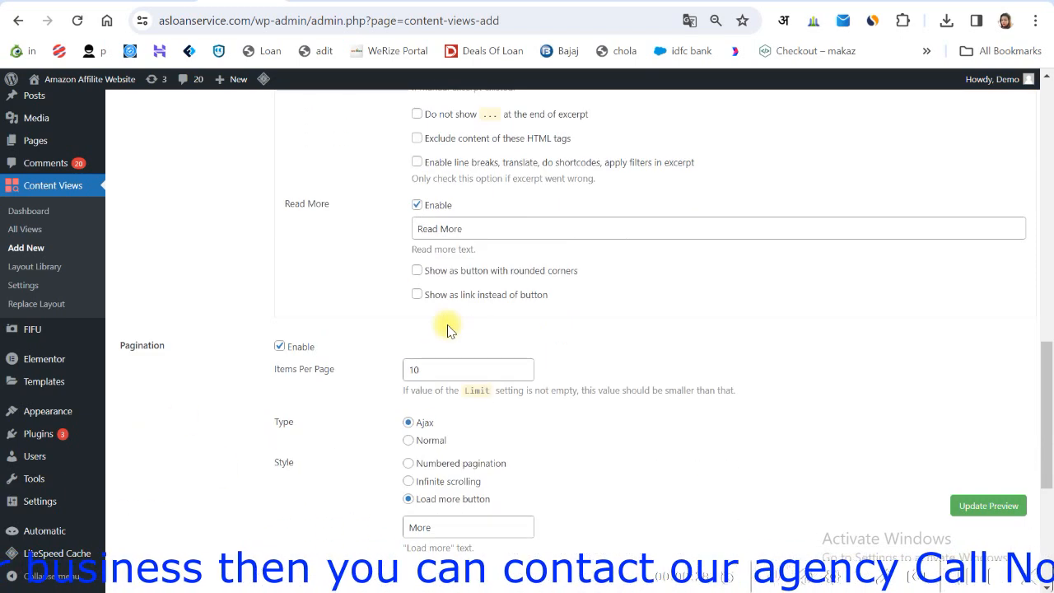
{"action": "left_click", "coordinate": [486, 229]}
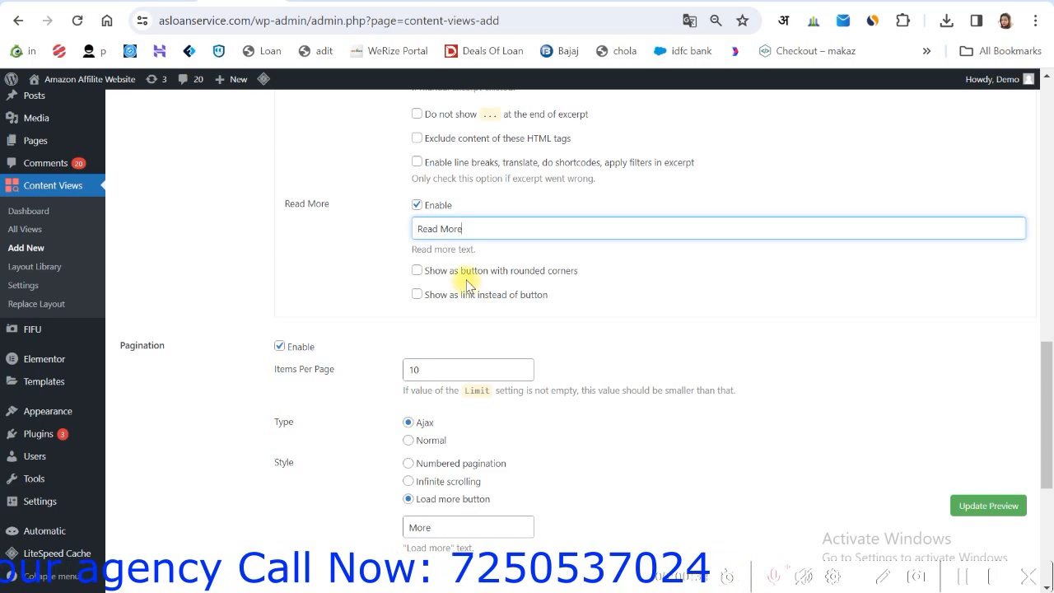
{"action": "scroll", "coordinate": [468, 284], "scroll_direction": "down", "scroll_amount": 2}
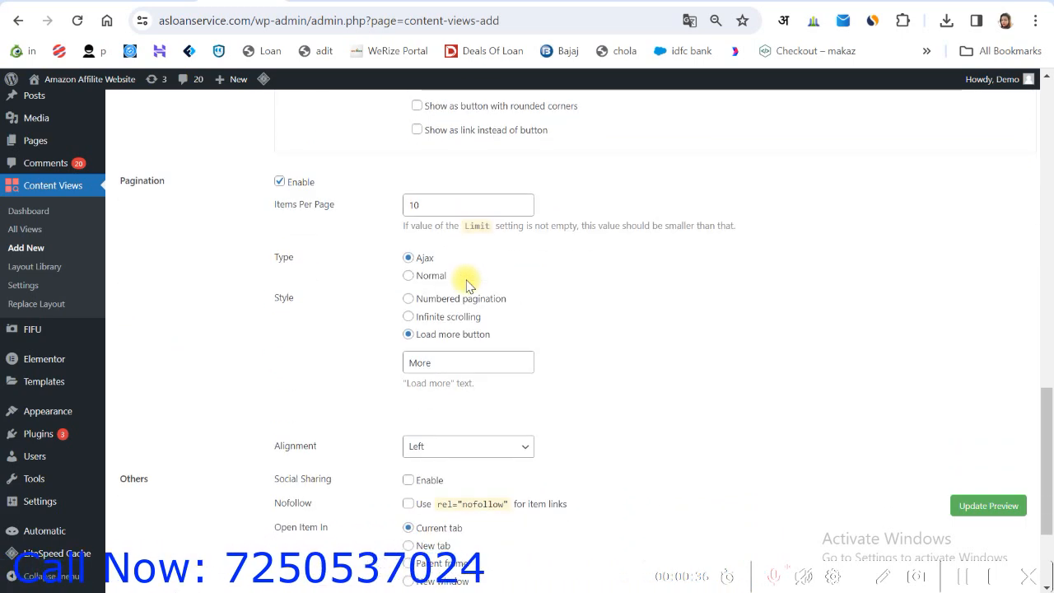
{"action": "scroll", "coordinate": [513, 343], "scroll_direction": "down", "scroll_amount": 2}
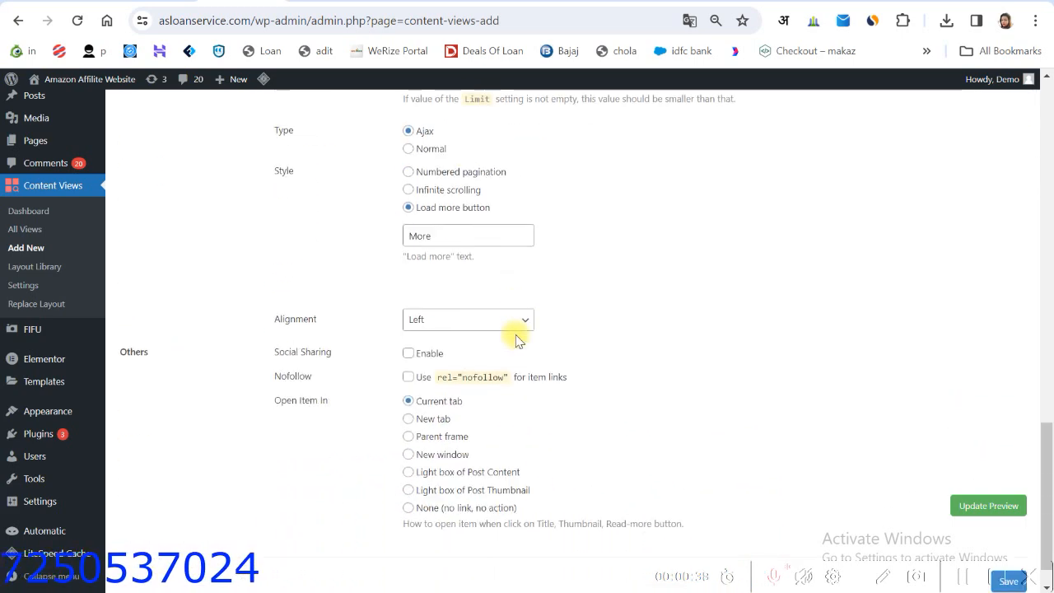
{"action": "scroll", "coordinate": [424, 384], "scroll_direction": "up", "scroll_amount": 4}
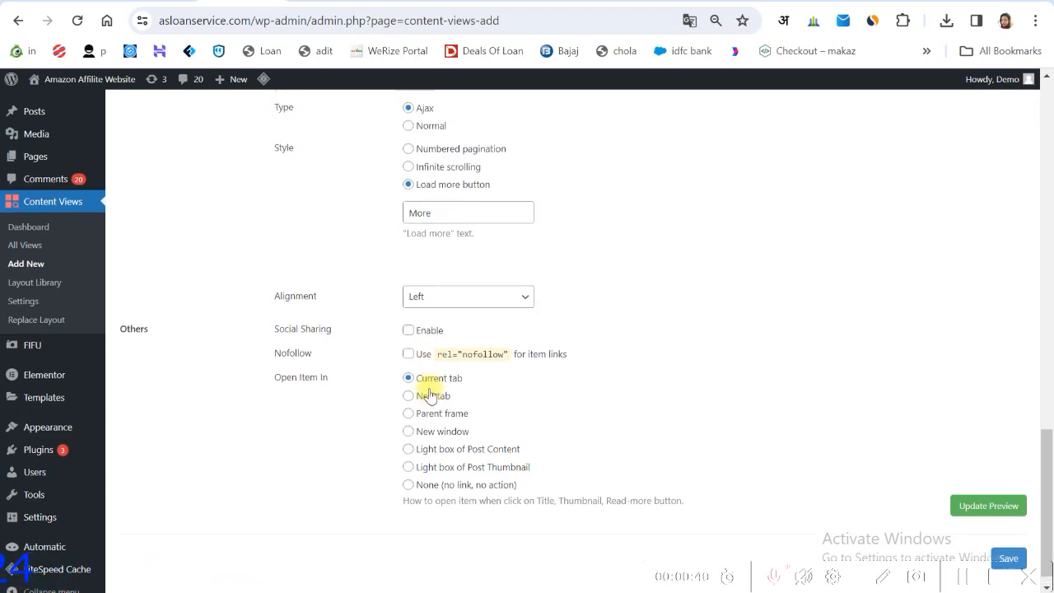
{"action": "scroll", "coordinate": [432, 386], "scroll_direction": "up", "scroll_amount": 5}
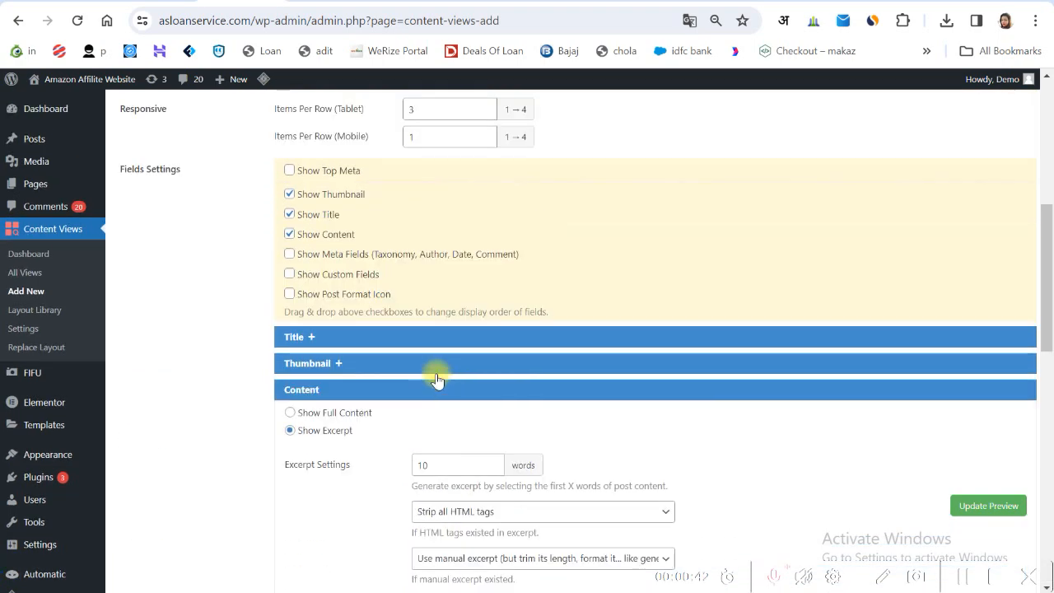
{"action": "scroll", "coordinate": [437, 379], "scroll_direction": "down", "scroll_amount": 9}
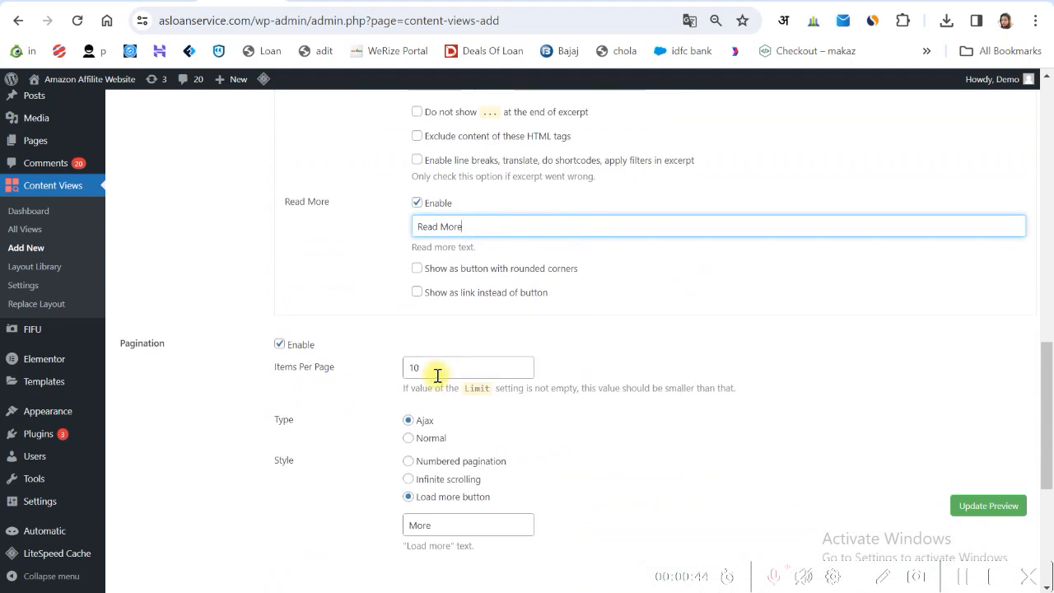
{"action": "left_click", "coordinate": [1009, 541]}
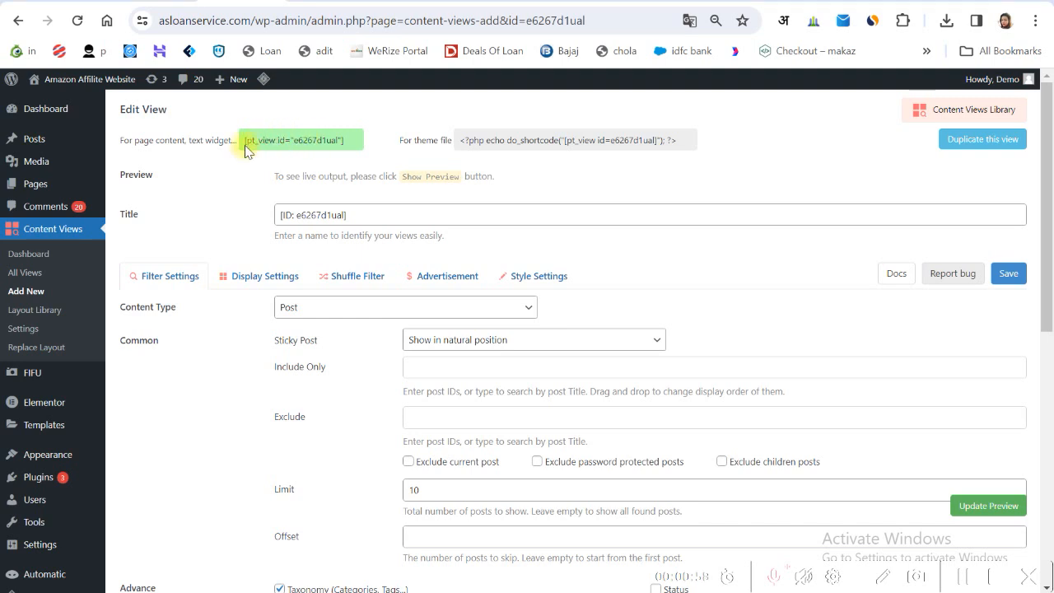
- Copy the saved view's page-content shortcode and paste it into the Shortcode widget beside the slider on the Elementor home page
{"action": "left_click", "coordinate": [310, 146]}
{"action": "key", "text": "ctrl+c"}
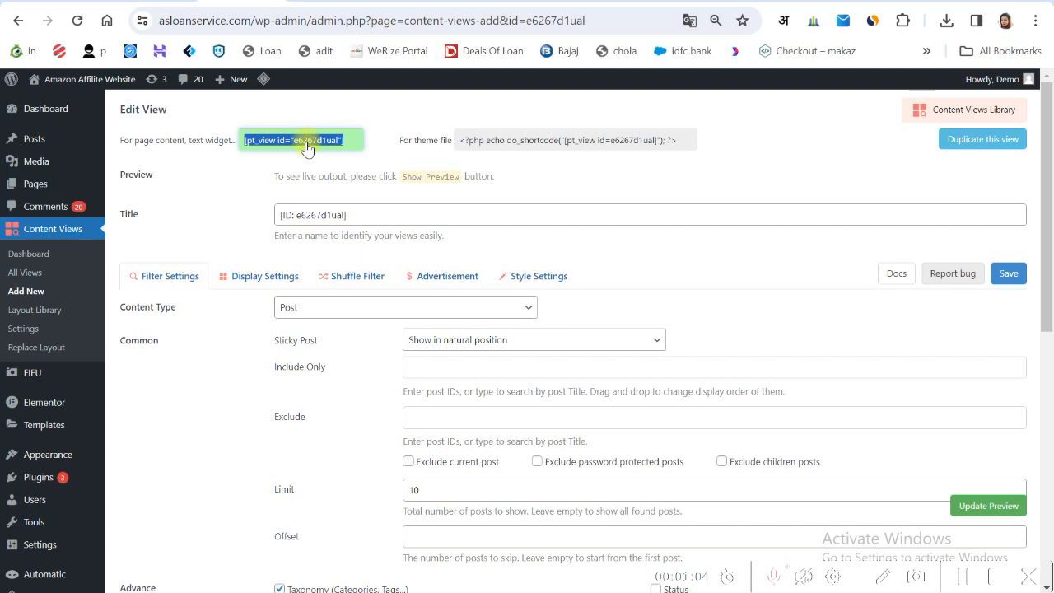
{"action": "left_click", "coordinate": [327, 7]}
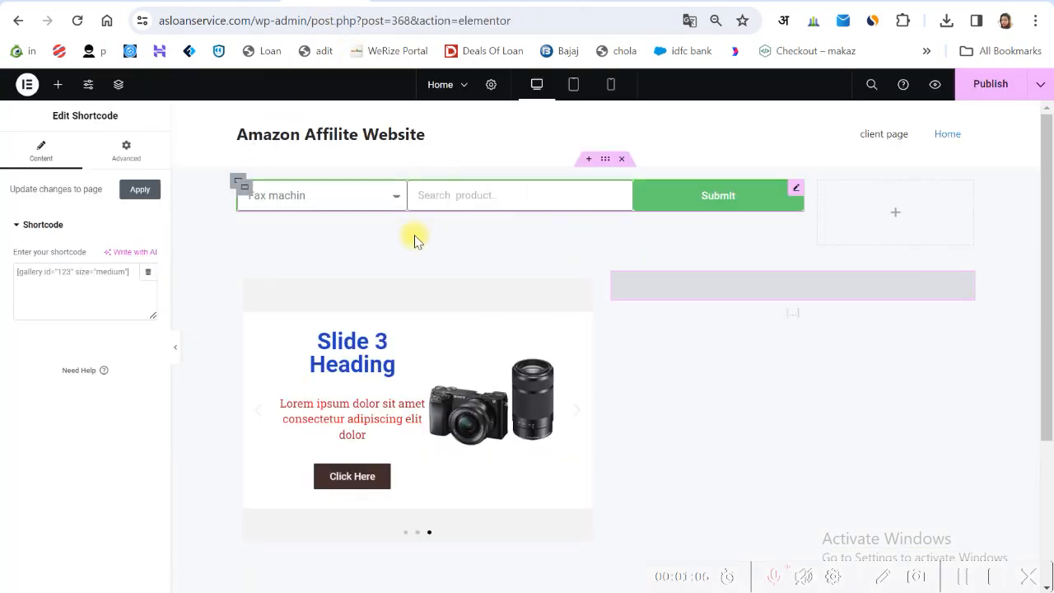
{"action": "left_click", "coordinate": [88, 275]}
{"action": "key", "text": "ctrl+v"}
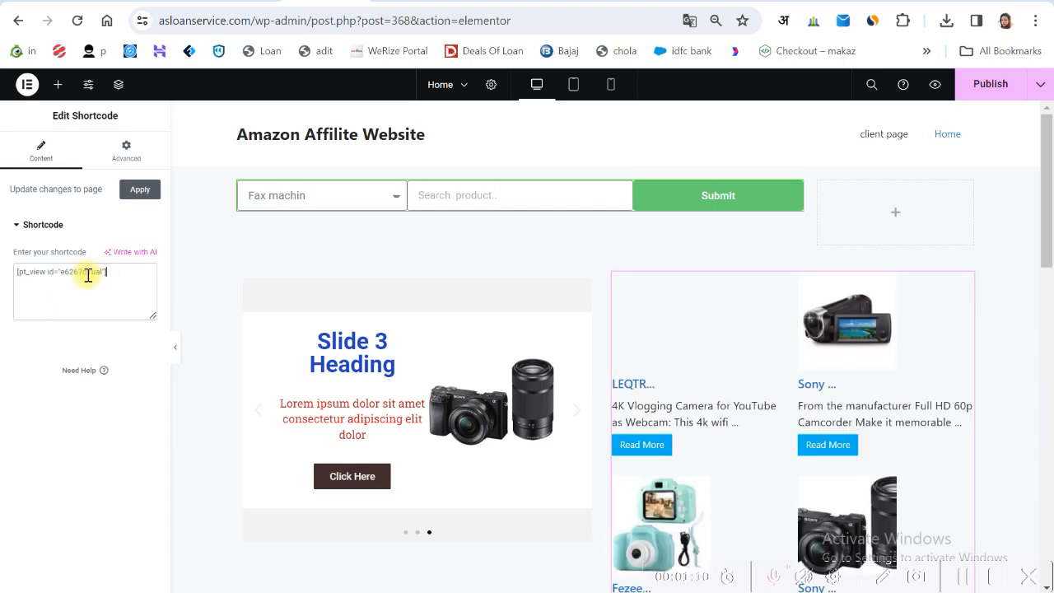
- Examine the two-column camera product grid beside the slider, including its thumbnails, short titles, excerpts and Read More buttons
{"action": "scroll", "coordinate": [777, 393], "scroll_direction": "down", "scroll_amount": 8}
{"action": "scroll", "coordinate": [777, 393], "scroll_direction": "up", "scroll_amount": 8}
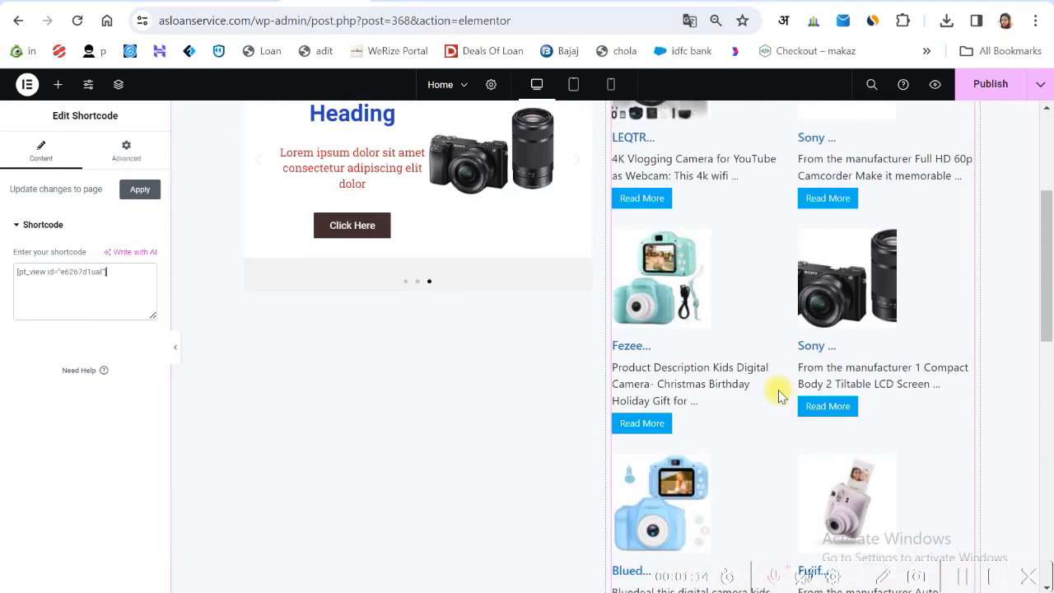
{"action": "scroll", "coordinate": [781, 392], "scroll_direction": "down", "scroll_amount": 6}
{"action": "scroll", "coordinate": [782, 393], "scroll_direction": "down", "scroll_amount": 5}
{"action": "scroll", "coordinate": [775, 346], "scroll_direction": "up", "scroll_amount": 10}
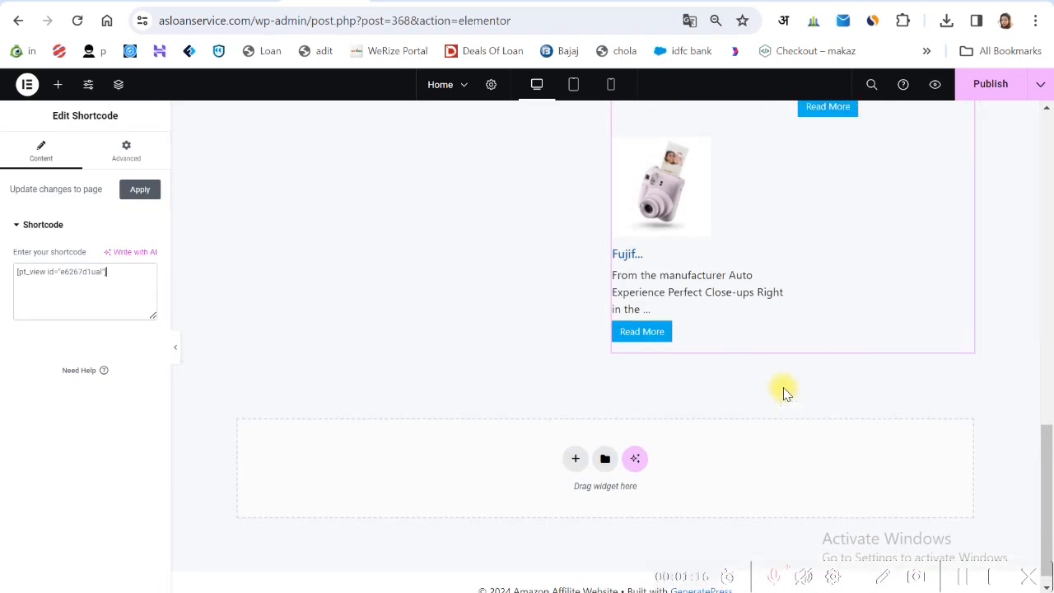
{"action": "scroll", "coordinate": [811, 323], "scroll_direction": "up", "scroll_amount": 2}
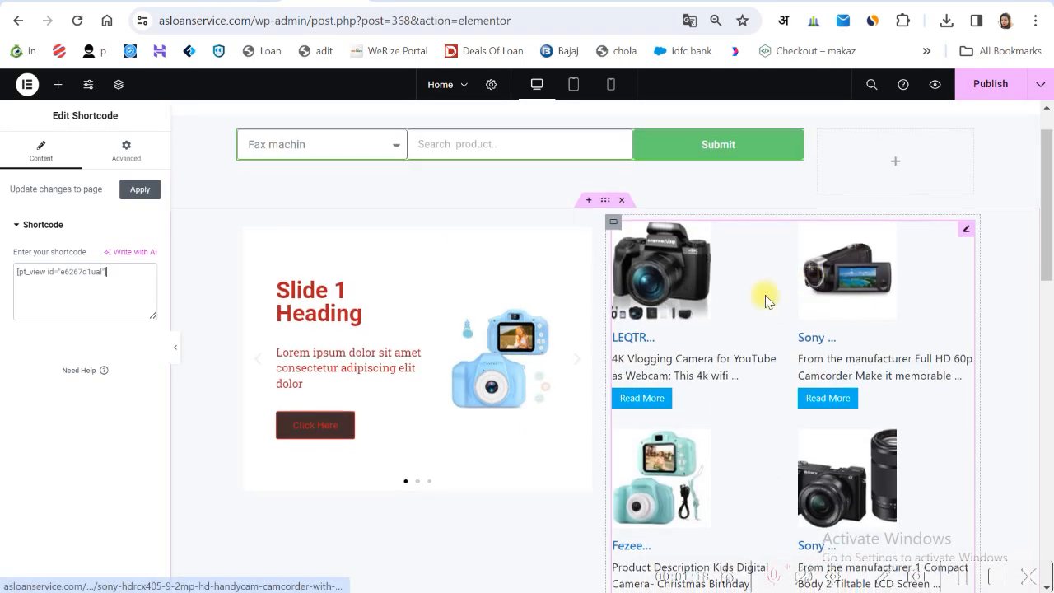
{"action": "scroll", "coordinate": [766, 296], "scroll_direction": "down", "scroll_amount": 2}
{"action": "scroll", "coordinate": [759, 304], "scroll_direction": "up", "scroll_amount": 2}
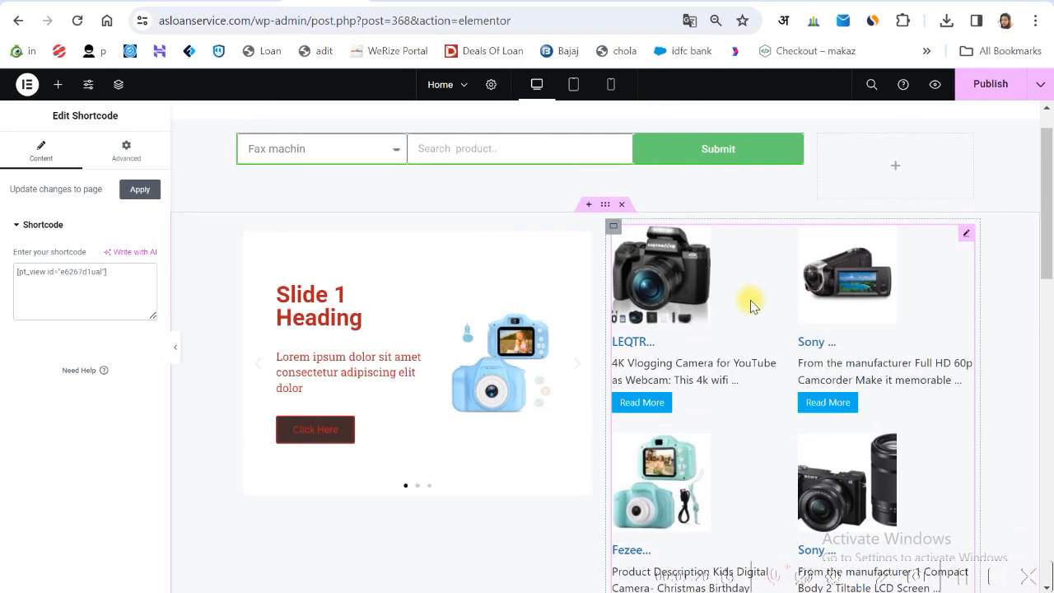
{"action": "scroll", "coordinate": [753, 309], "scroll_direction": "down", "scroll_amount": 2}
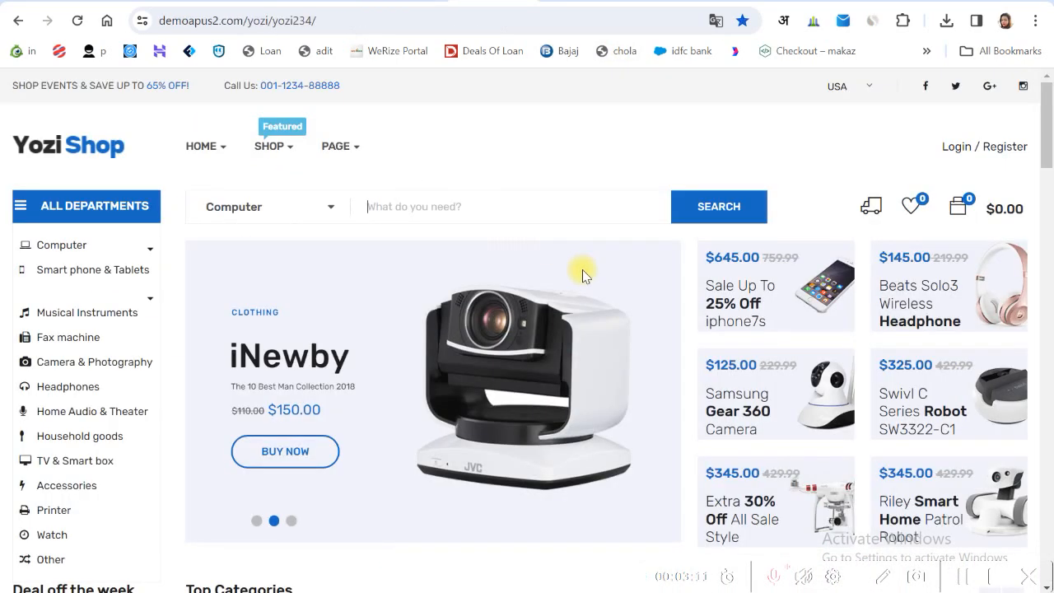
- Look through the Yozi Shop demo's home page, from the hero area to the Top Categories, New Arrivals and Best Sellers sections
{"action": "scroll", "coordinate": [585, 276], "scroll_direction": "down", "scroll_amount": 4}
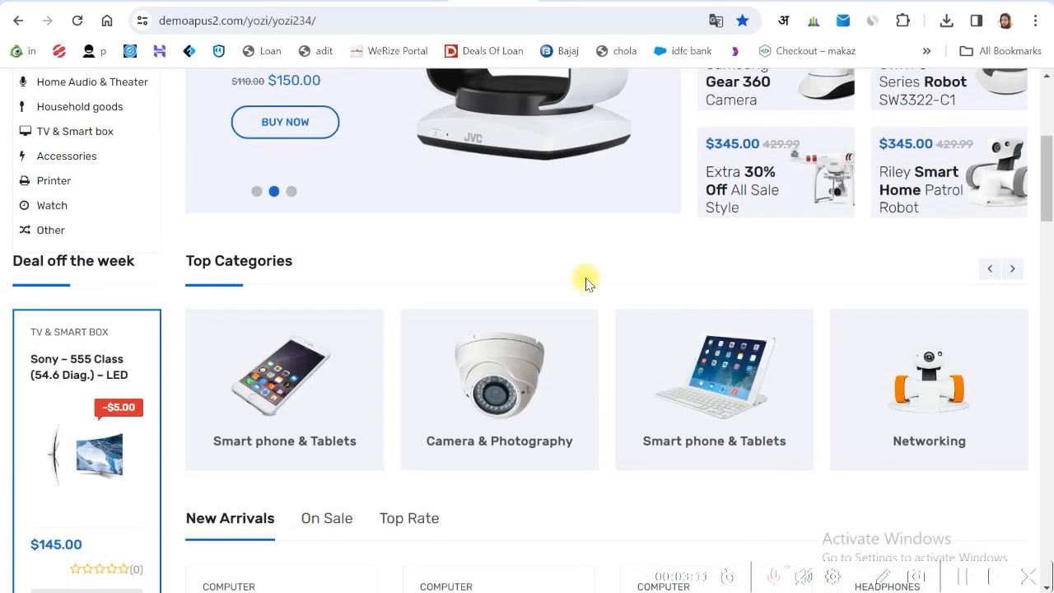
{"action": "scroll", "coordinate": [587, 282], "scroll_direction": "down", "scroll_amount": 6}
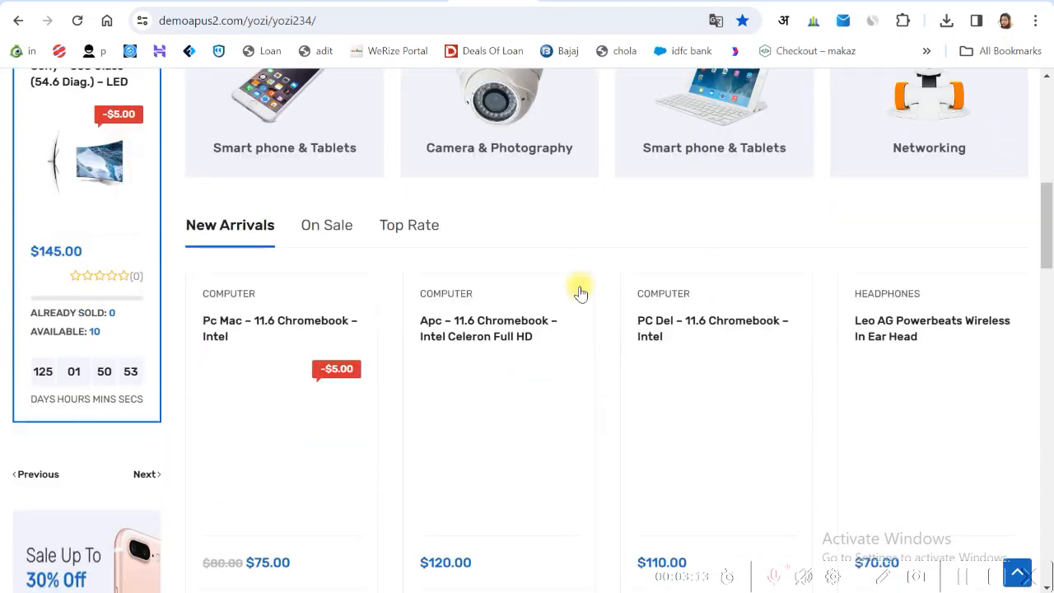
{"action": "scroll", "coordinate": [639, 289], "scroll_direction": "down", "scroll_amount": 4}
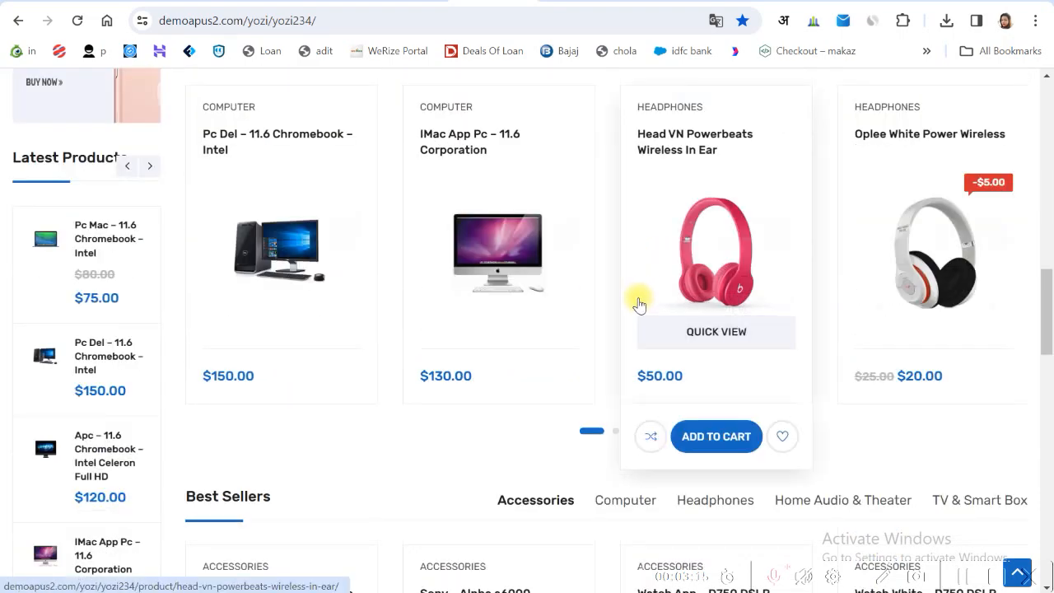
{"action": "scroll", "coordinate": [638, 301], "scroll_direction": "up", "scroll_amount": 10}
{"action": "scroll", "coordinate": [639, 305], "scroll_direction": "up", "scroll_amount": 4}
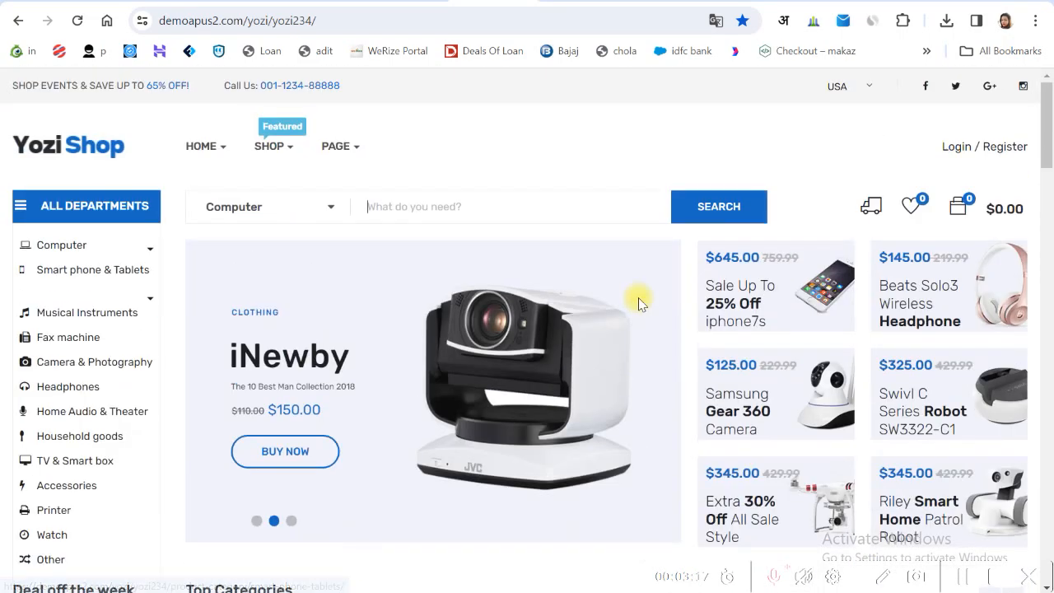
{"action": "scroll", "coordinate": [639, 305], "scroll_direction": "down", "scroll_amount": 2}
{"action": "scroll", "coordinate": [639, 303], "scroll_direction": "down", "scroll_amount": 10}
{"action": "scroll", "coordinate": [640, 303], "scroll_direction": "up", "scroll_amount": 12}
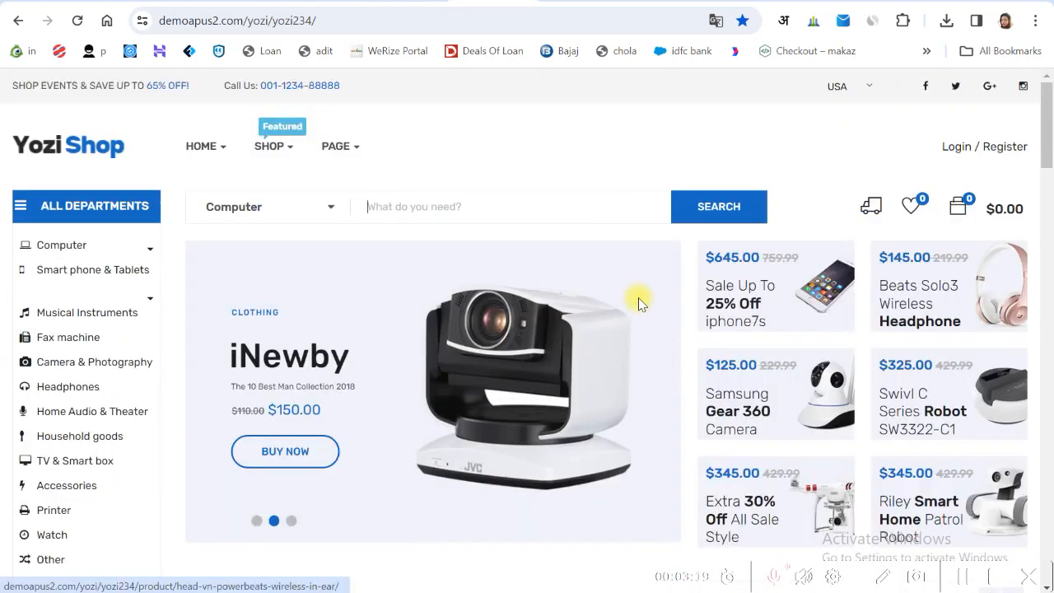